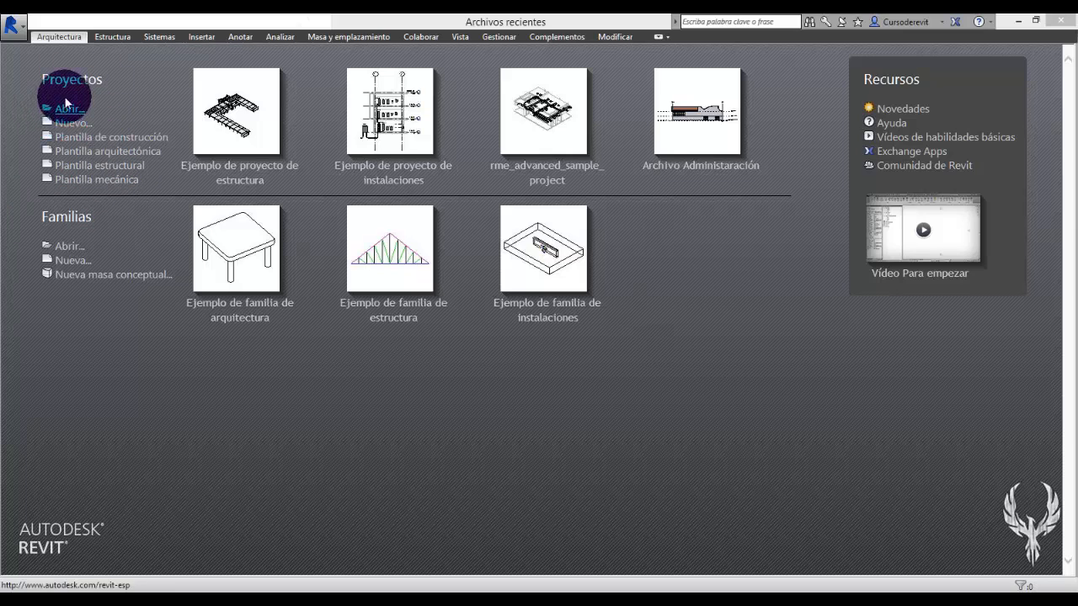
Create a new project from the Plumbing-DefaultESPESP.rte template.
left_click(72, 123)
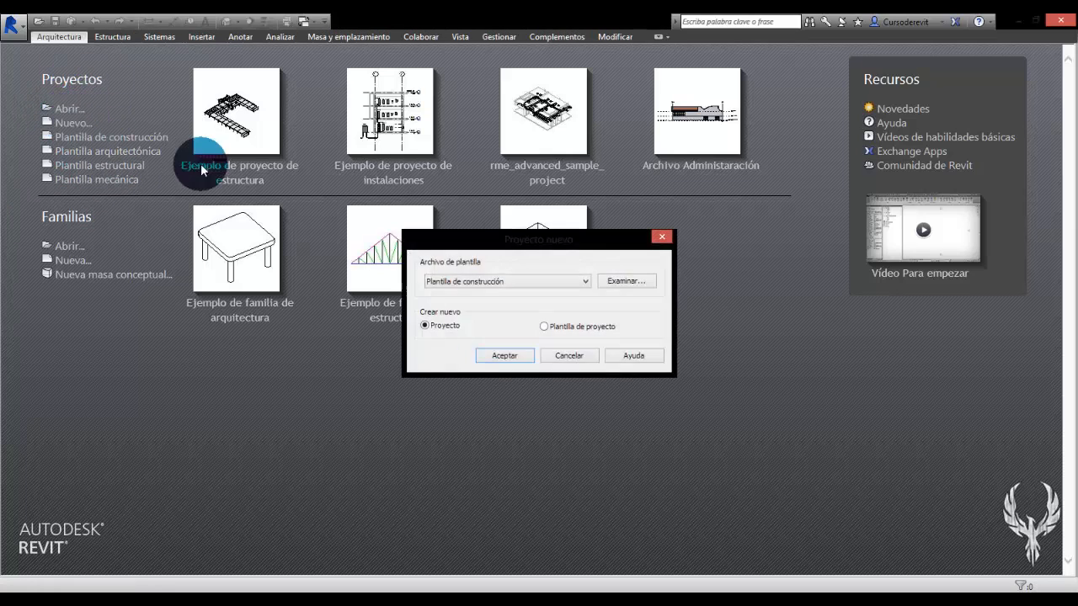
left_click(521, 285)
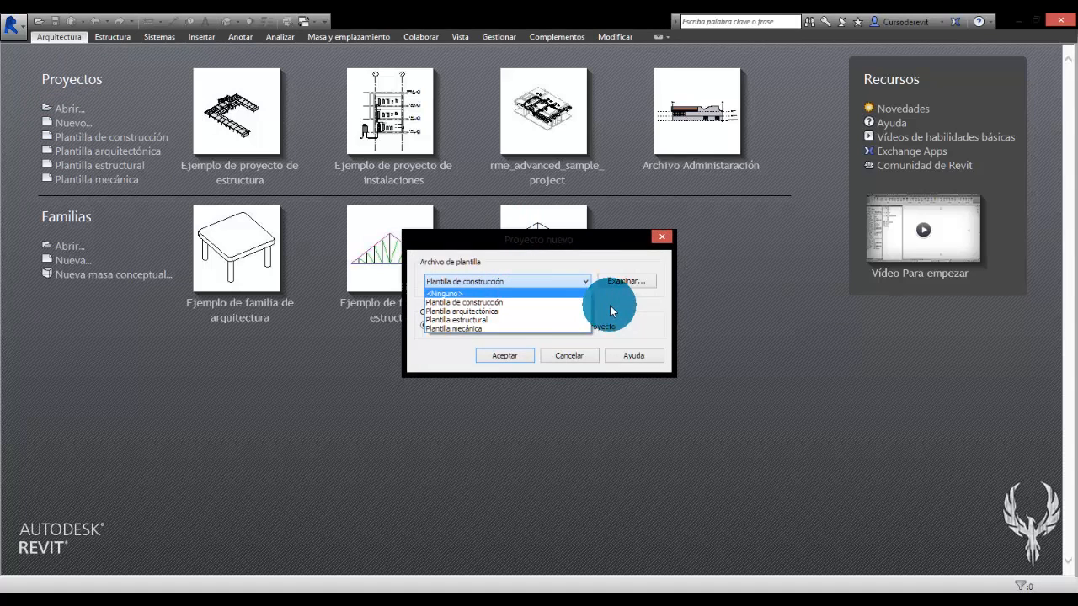
left_click(699, 284)
left_click(642, 287)
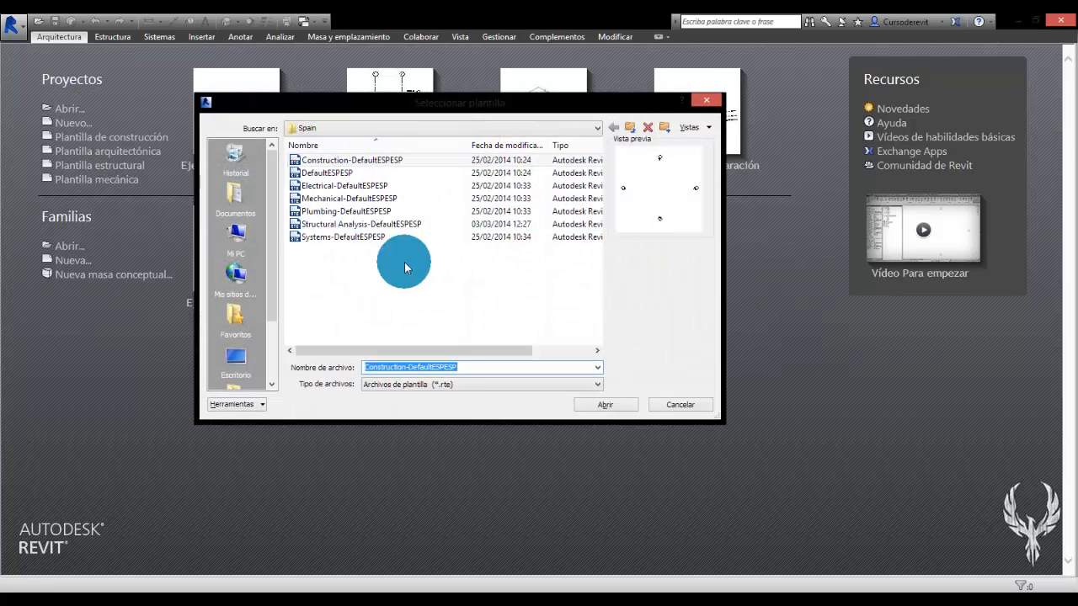
left_click(359, 212)
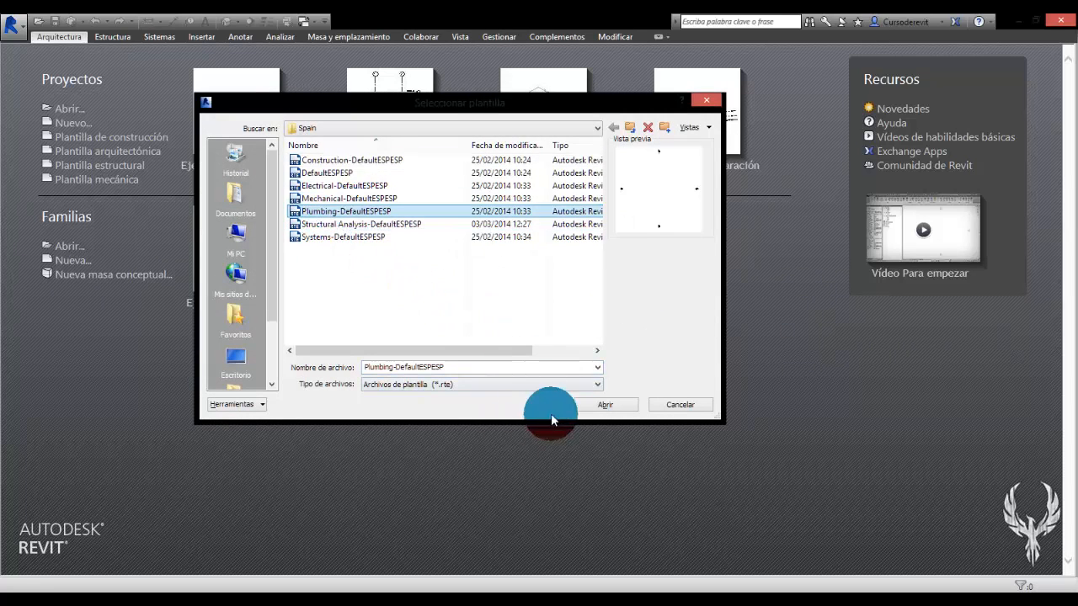
left_click(599, 404)
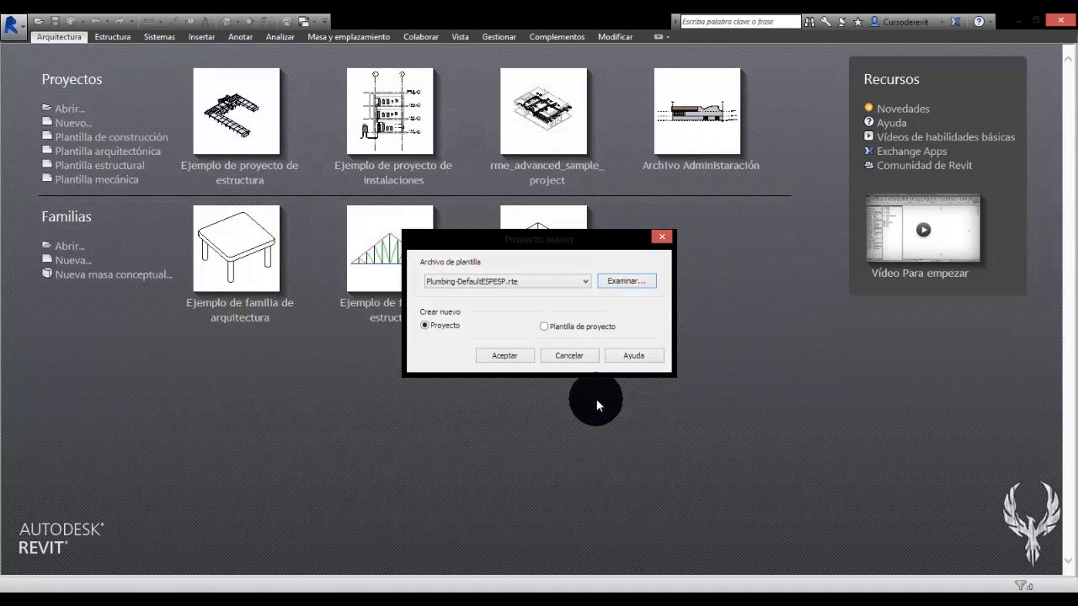
left_click(485, 357)
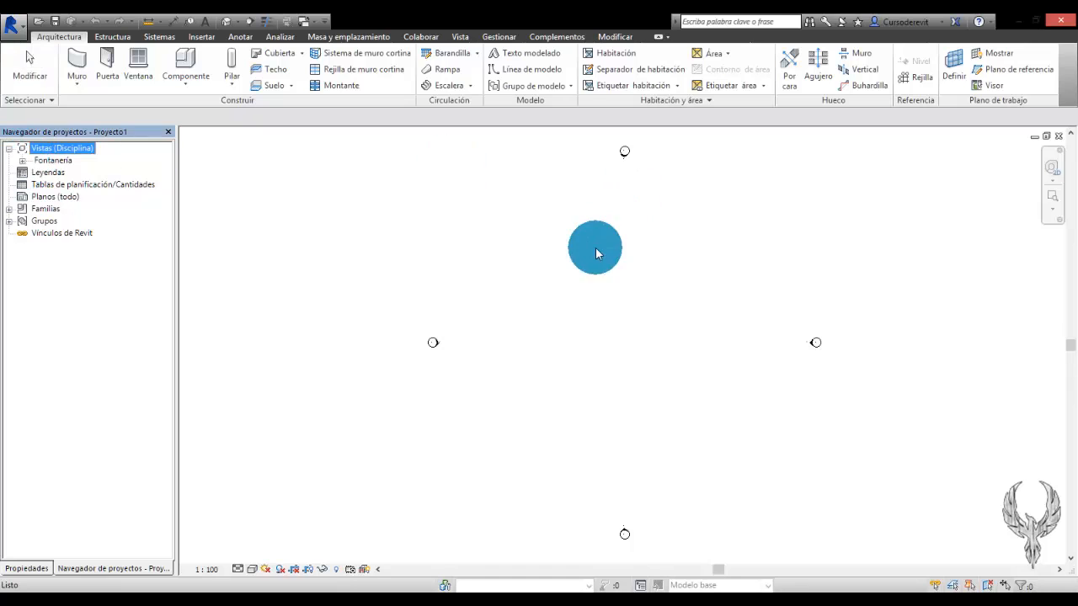
Create the default 3D view and expand the Fontanería floor plan, ceiling plan, 3D and elevation branches in the project browser.
left_click(227, 24)
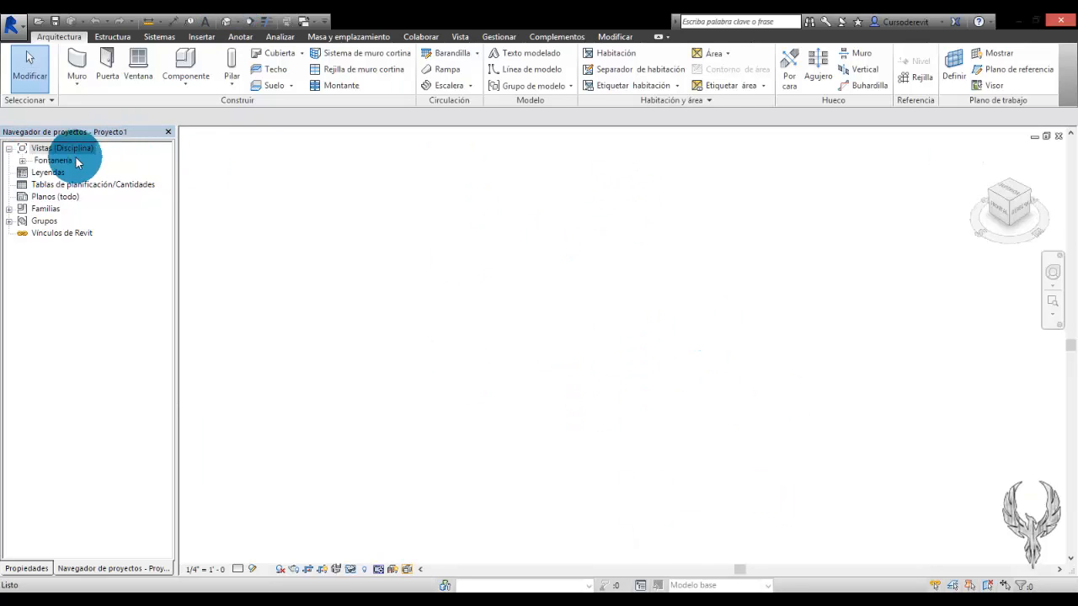
left_click(22, 163)
left_click(36, 173)
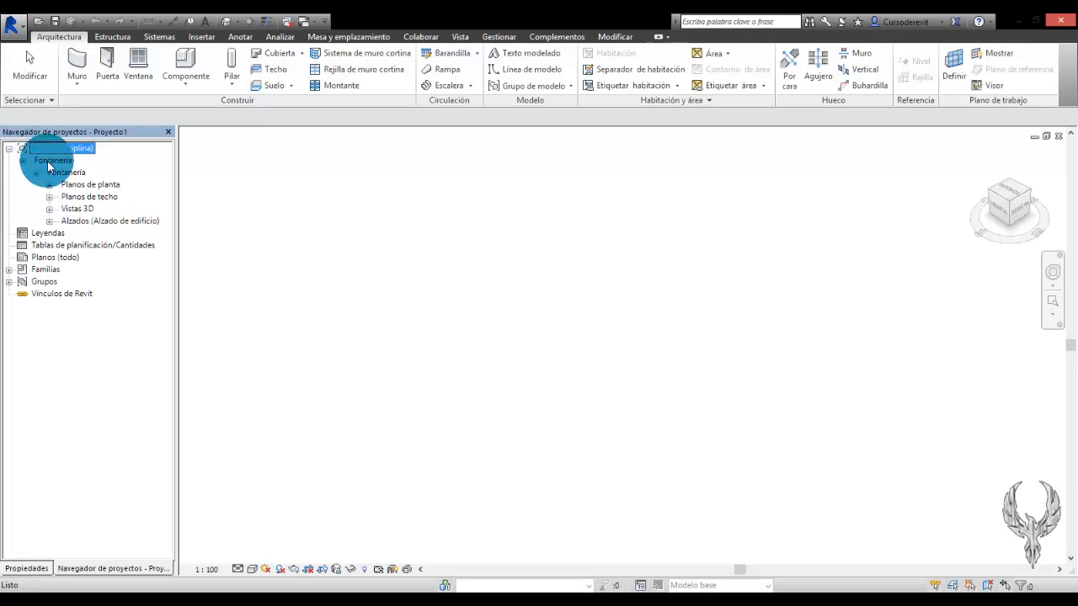
left_click(51, 185)
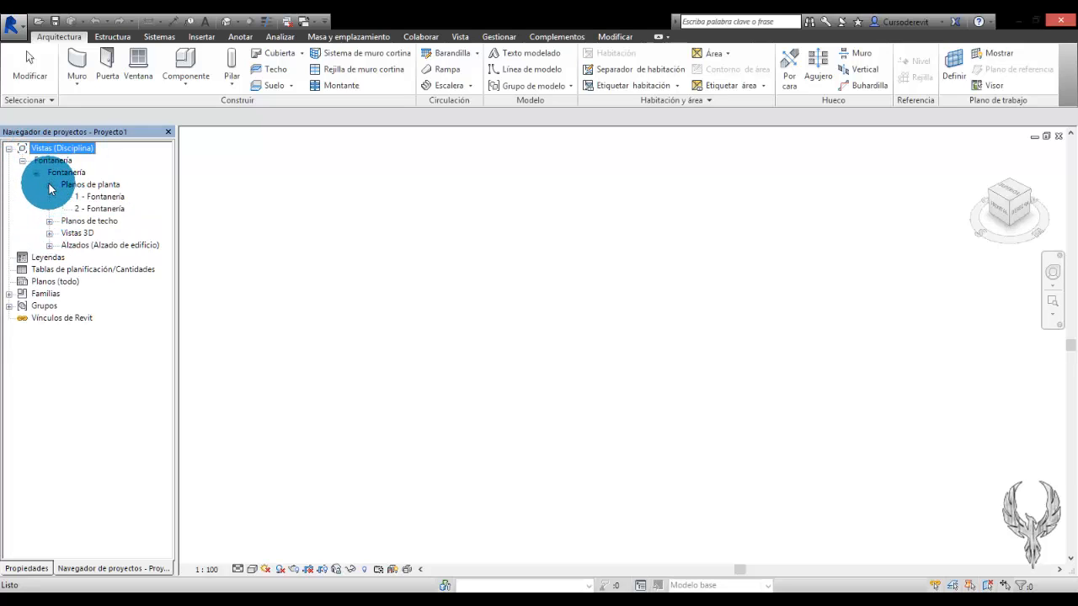
left_click(50, 234)
left_click(50, 257)
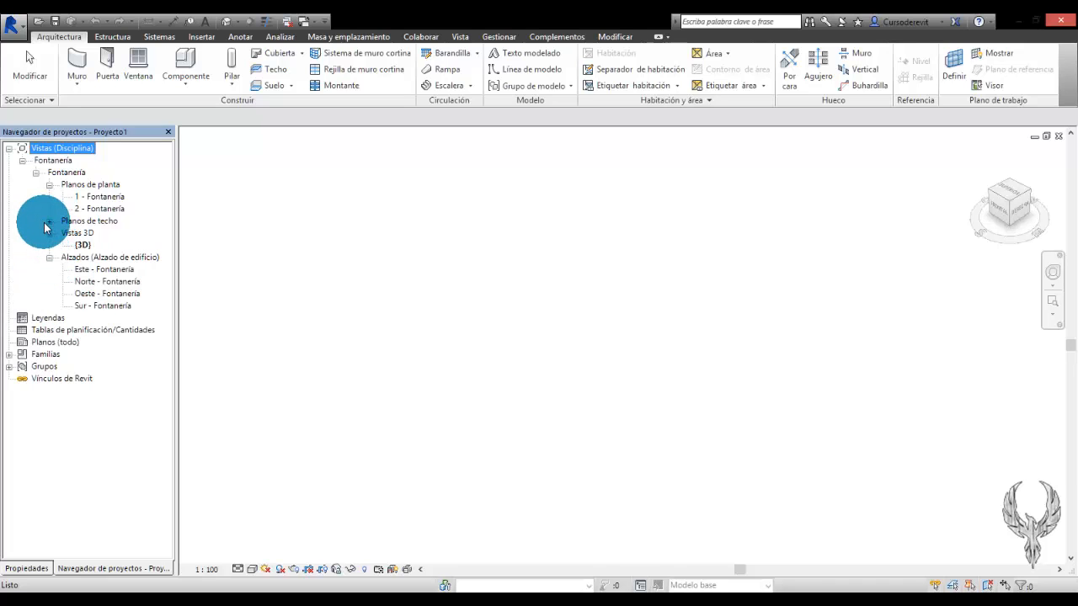
left_click(50, 221)
left_click(413, 402)
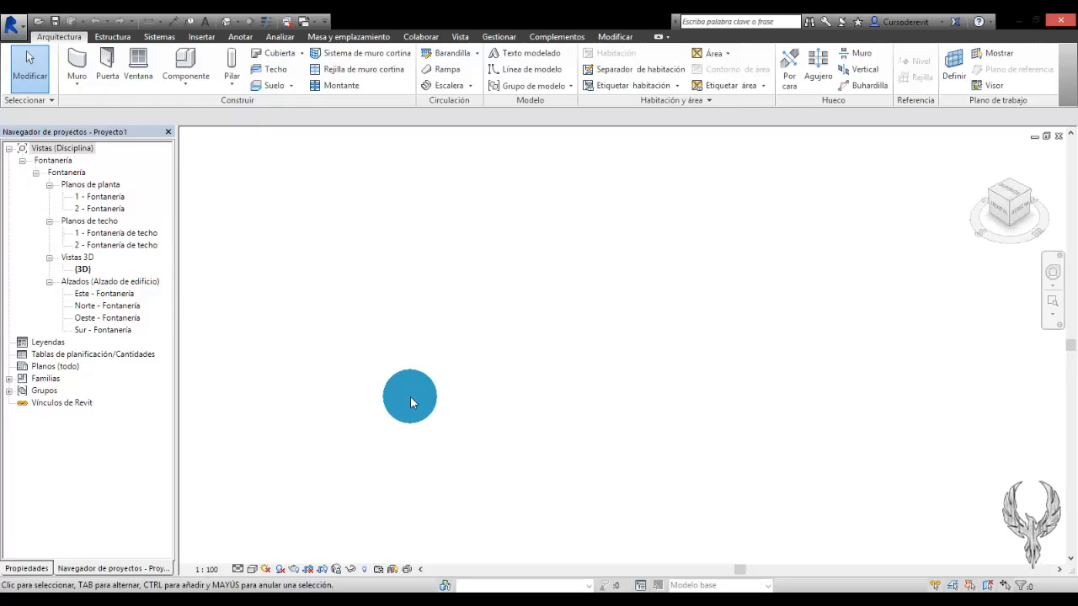
Return to floor plan 1 - Fontanería and draw a closed four-sided loop of Genérico - 200 mm walls, about 14000 by 21000 mm.
left_click(1059, 136)
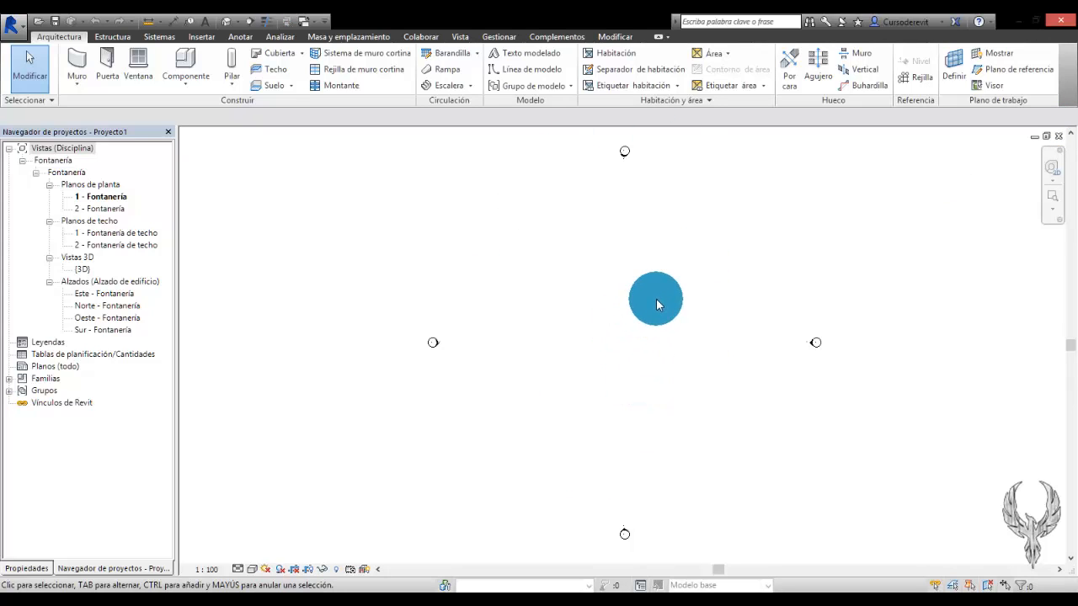
scroll(654, 303, "down", 1)
middle_click_drag(640, 298, 577, 310)
scroll(574, 313, "up", 2)
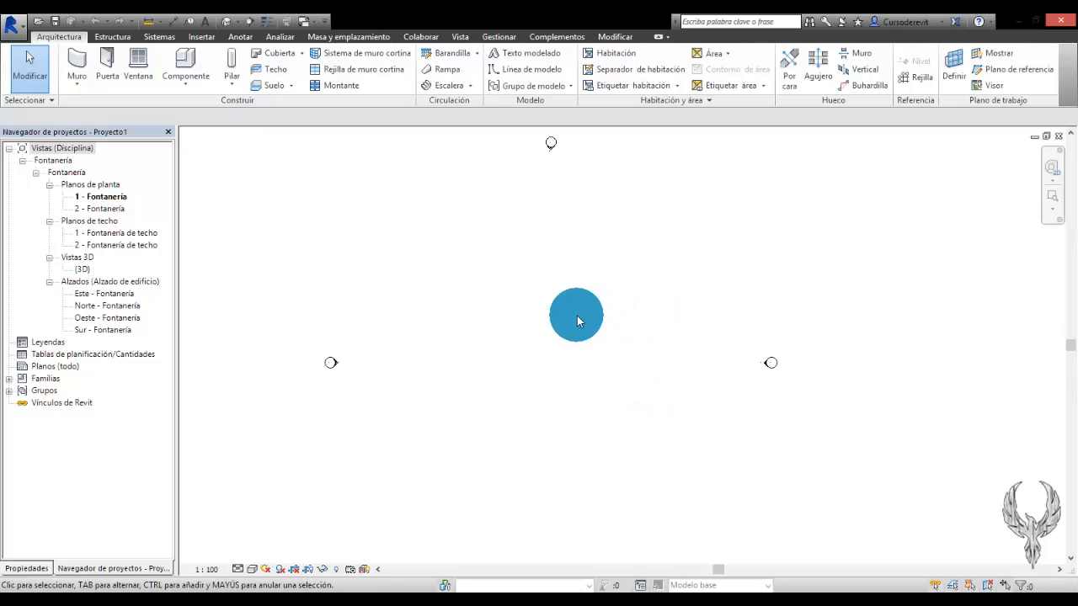
left_click(82, 84)
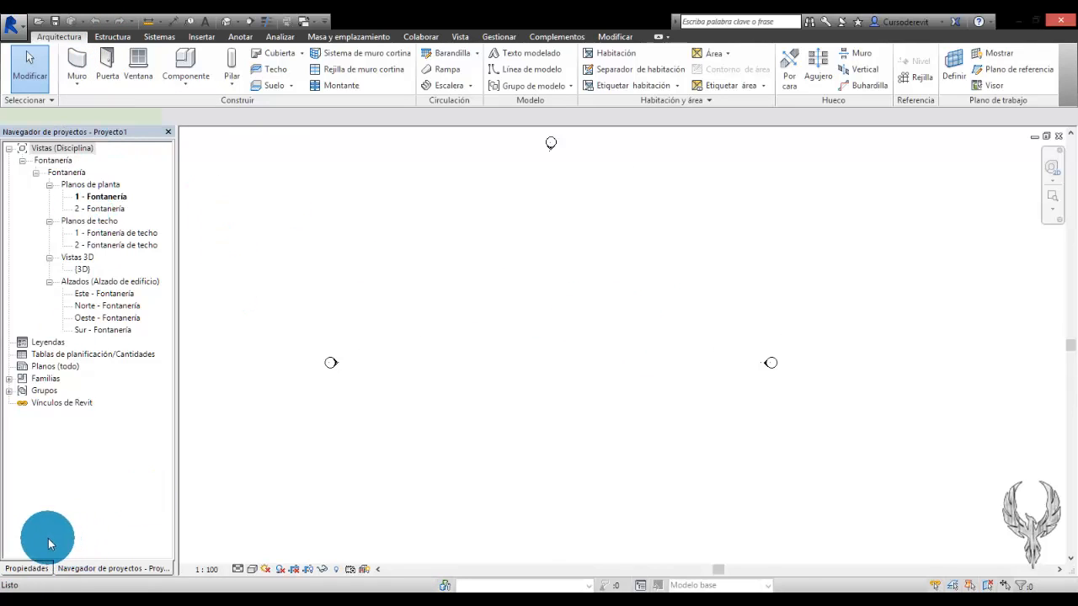
left_click(28, 568)
left_click(167, 166)
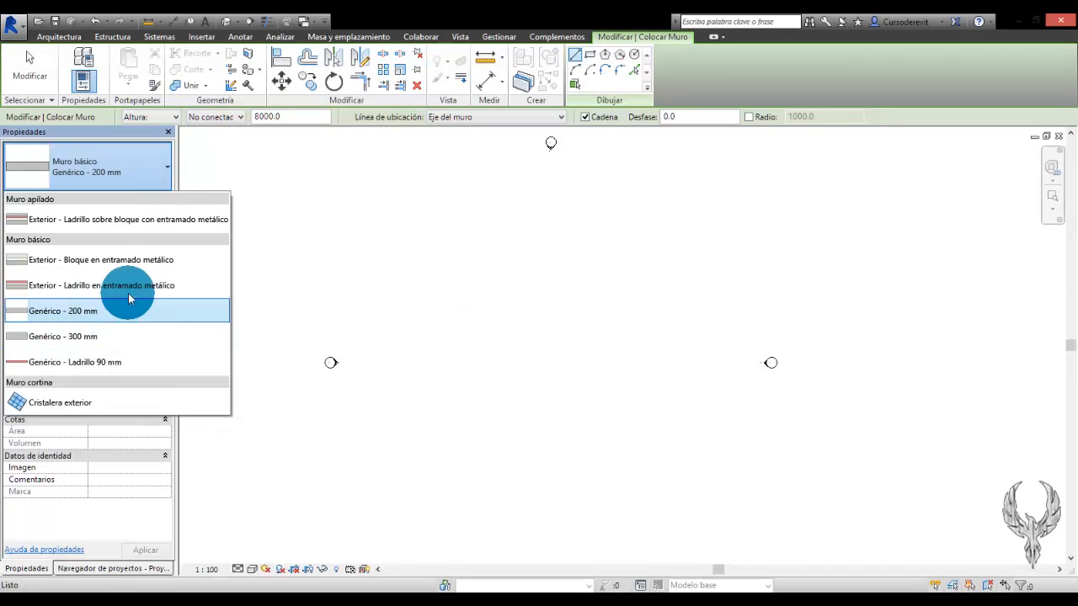
left_click(310, 357)
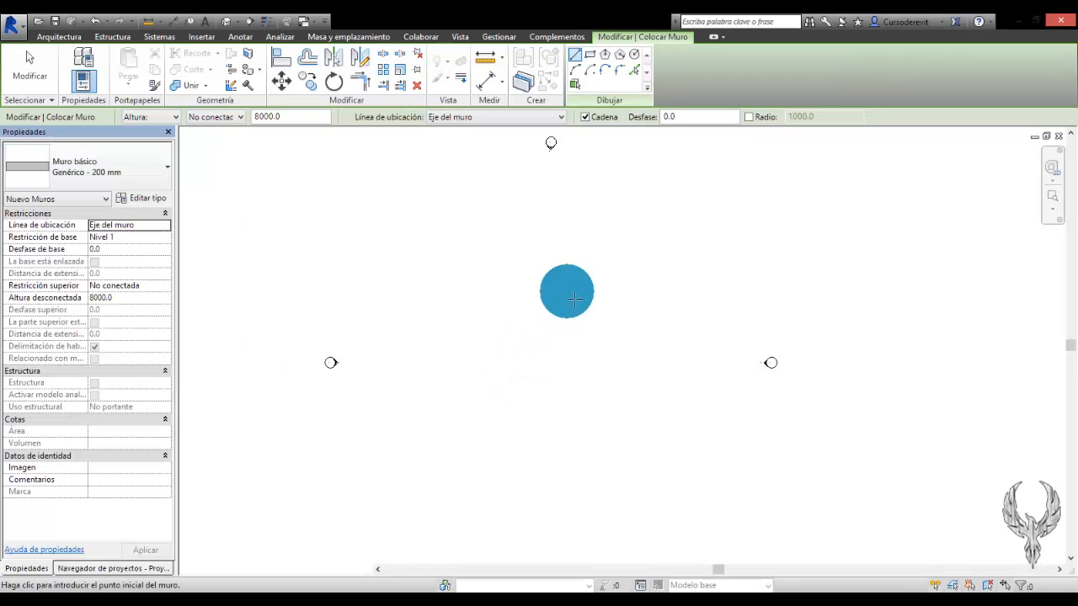
left_click(574, 268)
left_click(583, 453)
left_click(463, 453)
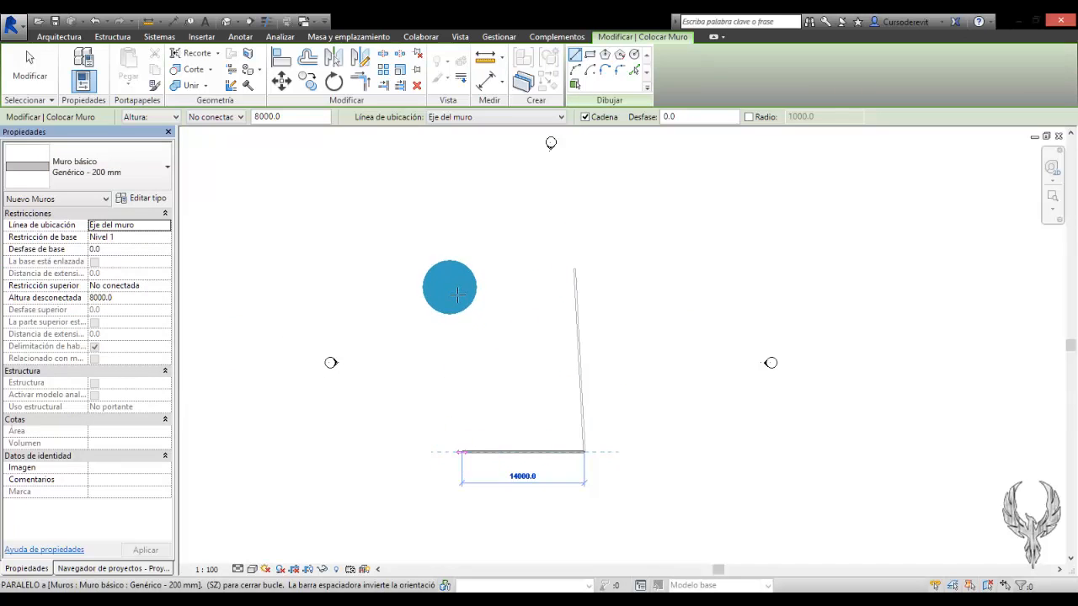
left_click(453, 287)
left_click(575, 269)
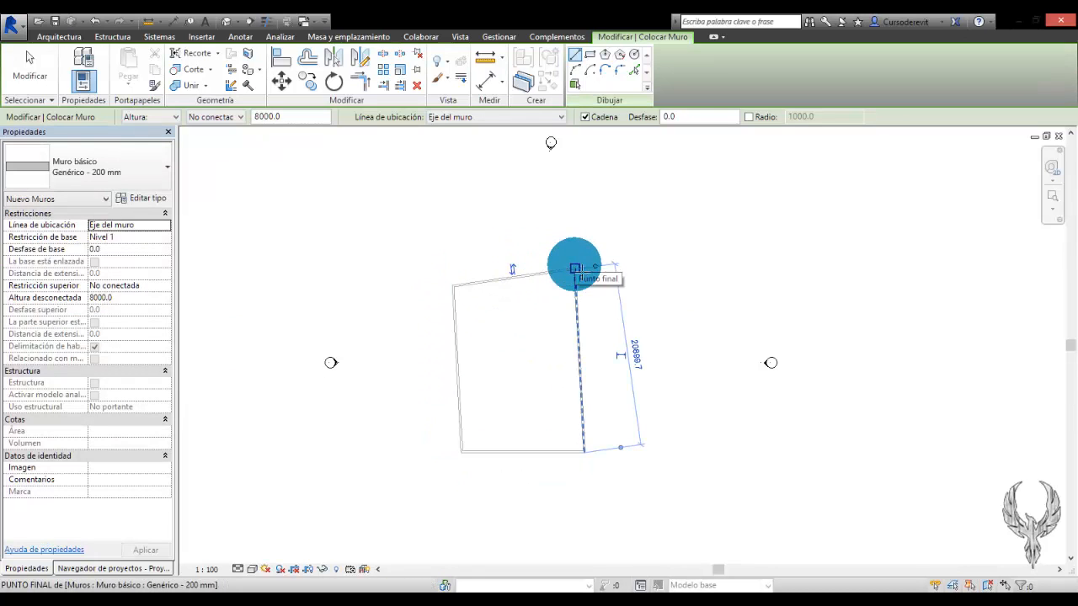
key("Escape")
key("Escape")
Examine how the walls and their upper-right corner are displayed in the plumbing floor plan.
scroll(581, 295, "up", 5)
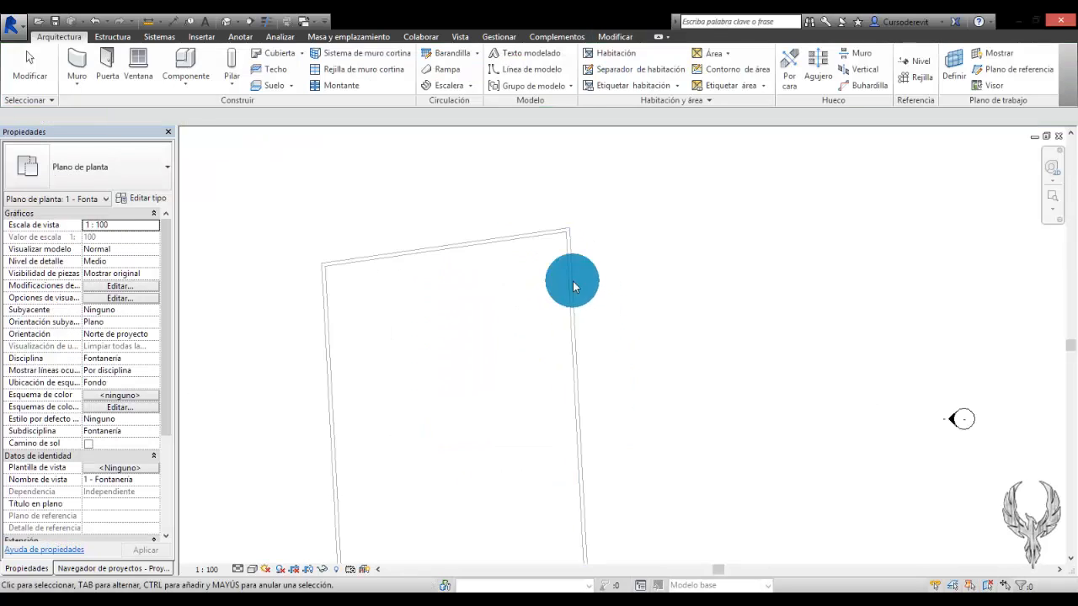
scroll(591, 234, "up", 3)
left_click(554, 218)
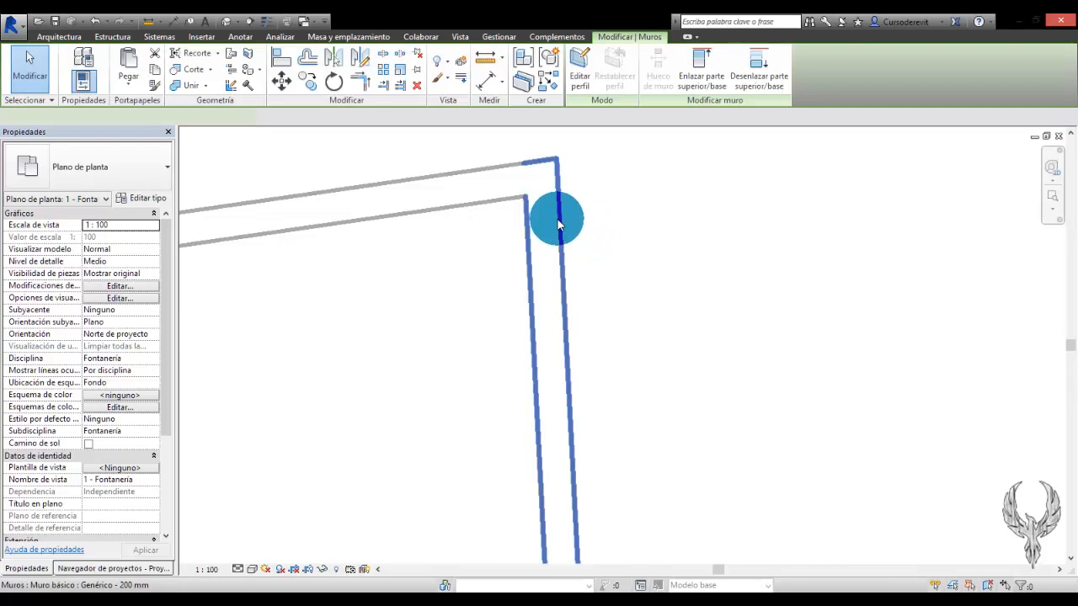
scroll(623, 253, "down", 3)
left_click(637, 228)
scroll(661, 223, "down", 2)
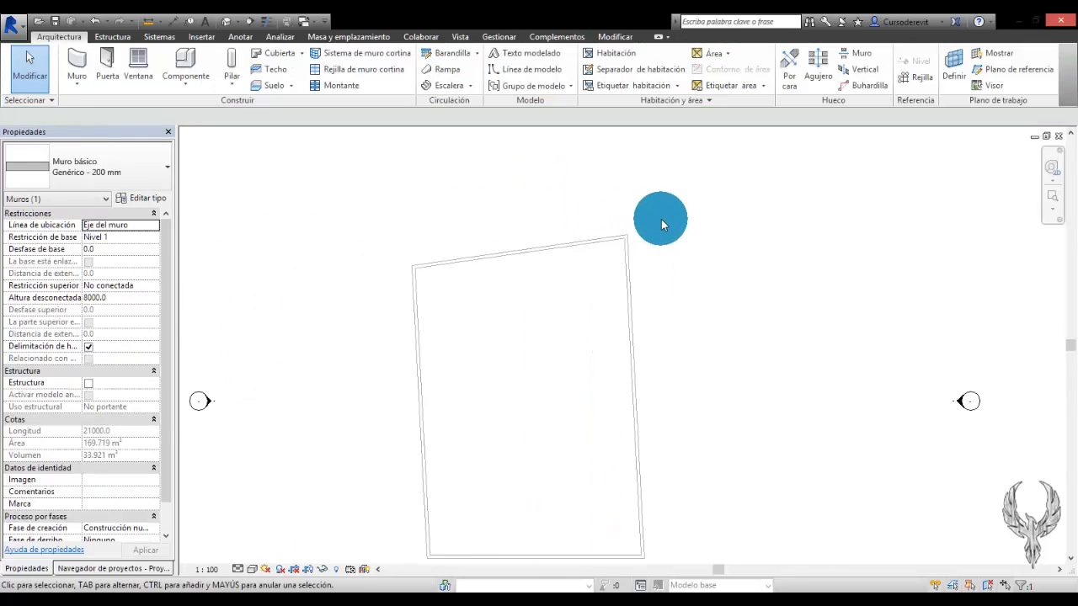
scroll(306, 273, "down", 2)
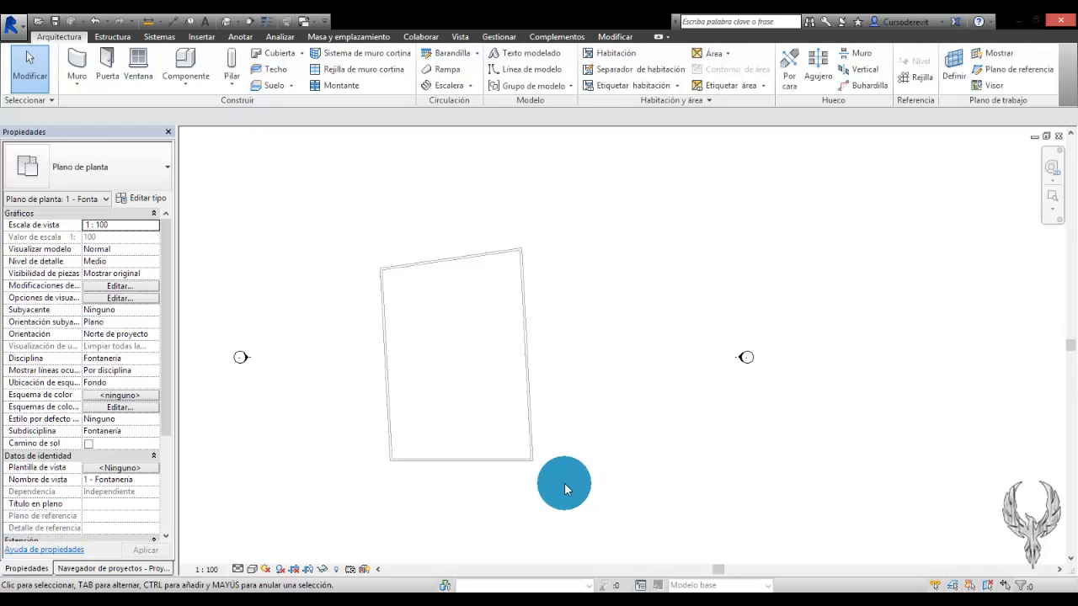
left_click_drag(564, 483, 361, 226)
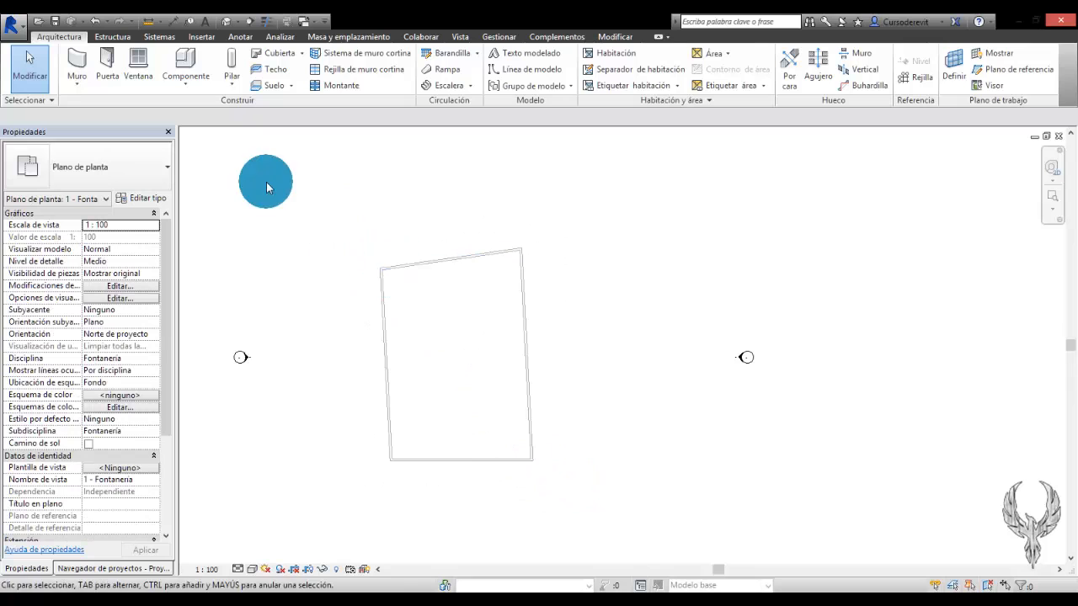
mouse_move(285, 181)
left_mouse_down()
mouse_move(595, 522)
mouse_move(270, 166)
left_mouse_up()
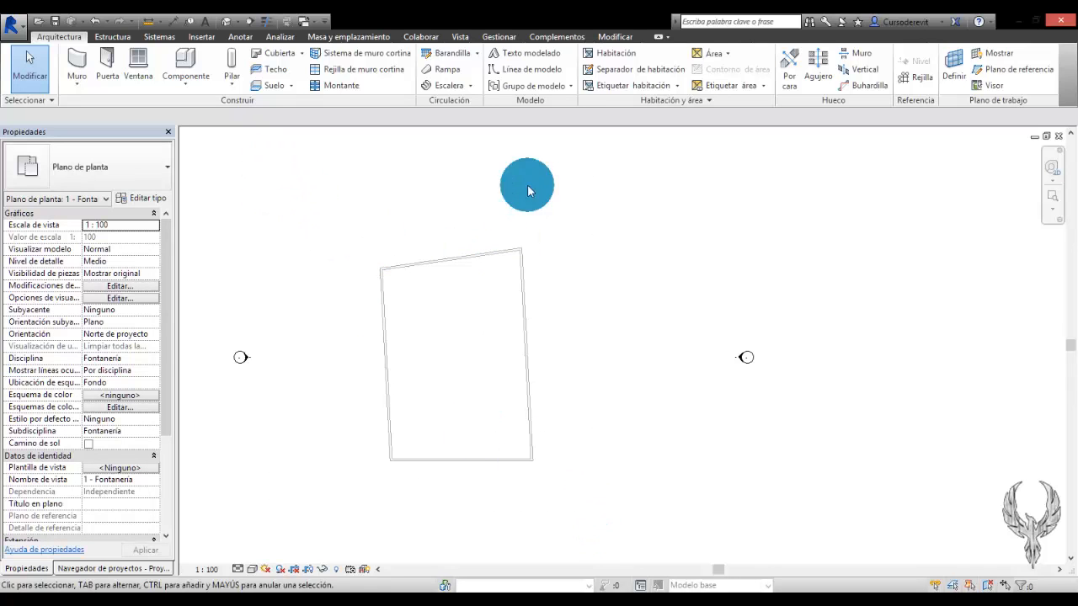
Delete the four walls from floor plan 1 - Fontanería.
left_click(523, 309)
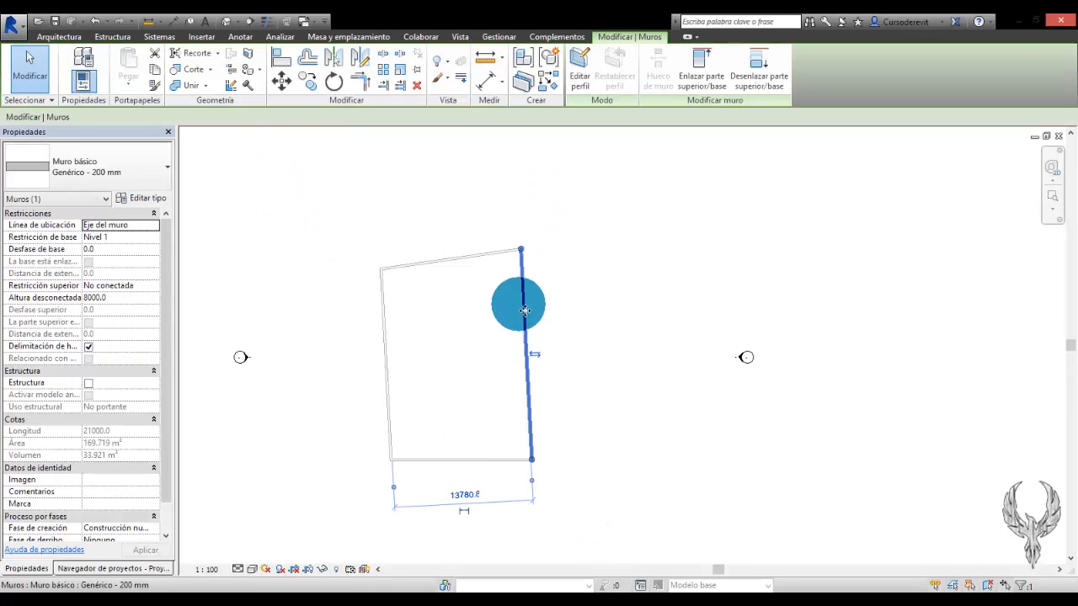
key("Delete")
left_click(444, 262)
key("Delete")
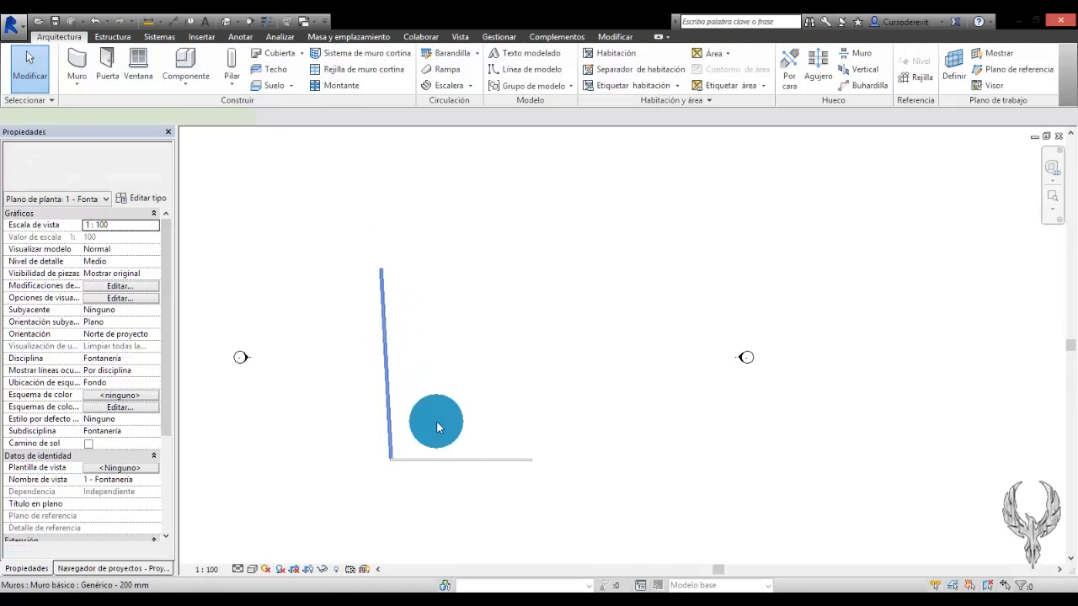
left_click(436, 426)
key("Delete")
left_click(452, 459)
key("Delete")
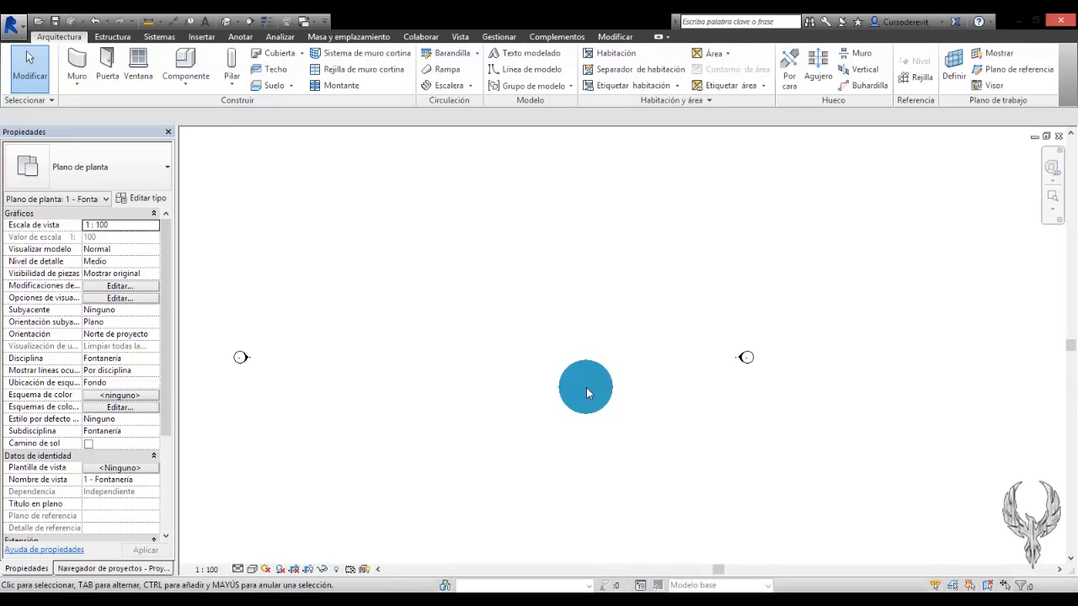
scroll(587, 393, "down", 2)
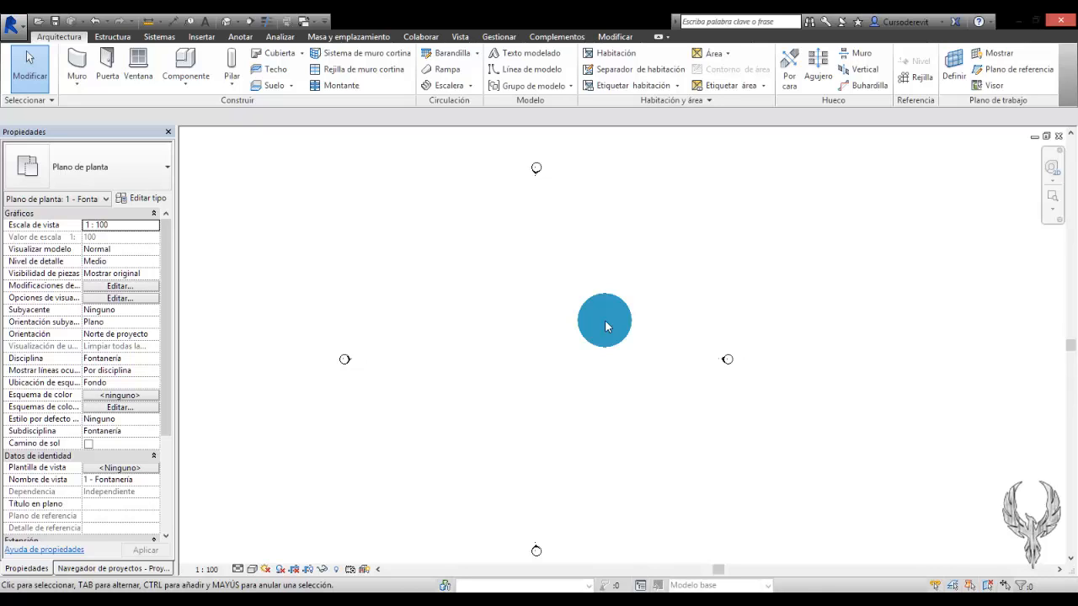
Open the {3D} view from the project browser.
left_click(89, 568)
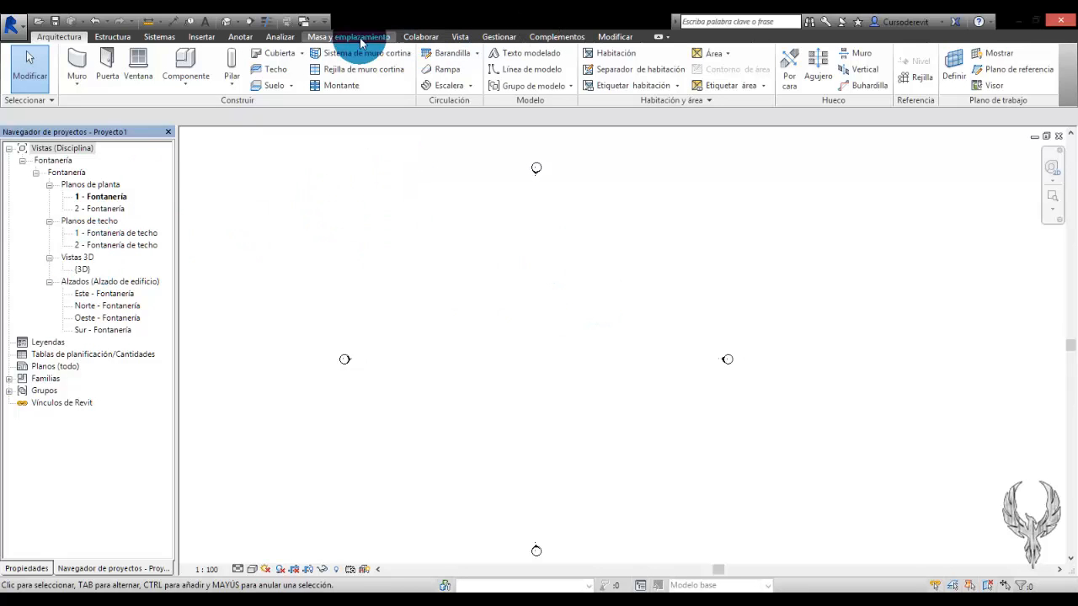
left_click(202, 37)
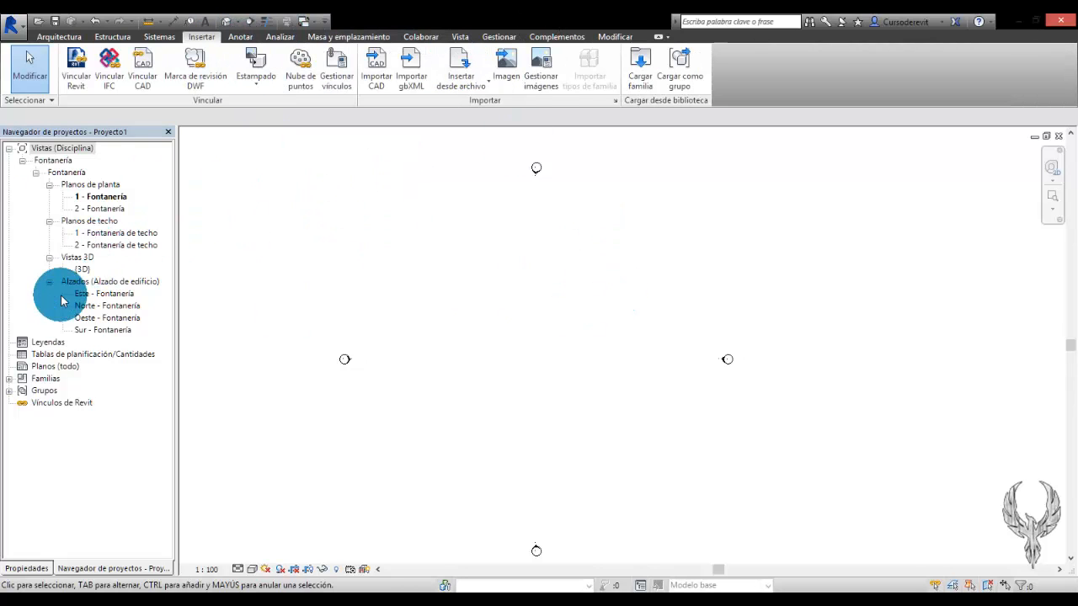
double_click(85, 270)
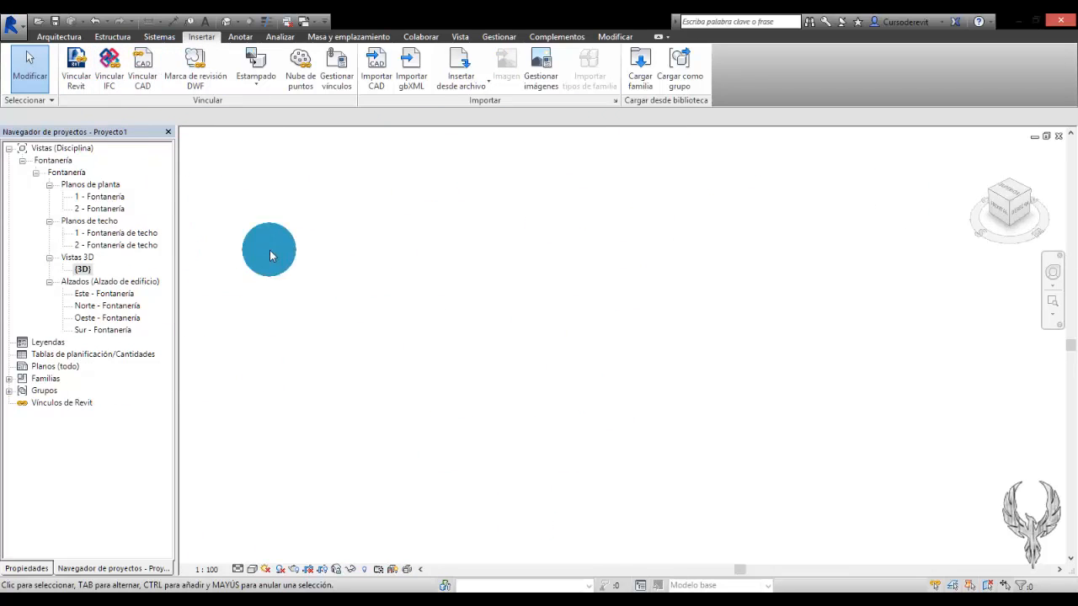
Link the Revit file Archivo Administaración from the Documentos folder, positioned Automático - Centro a centro.
left_click(73, 80)
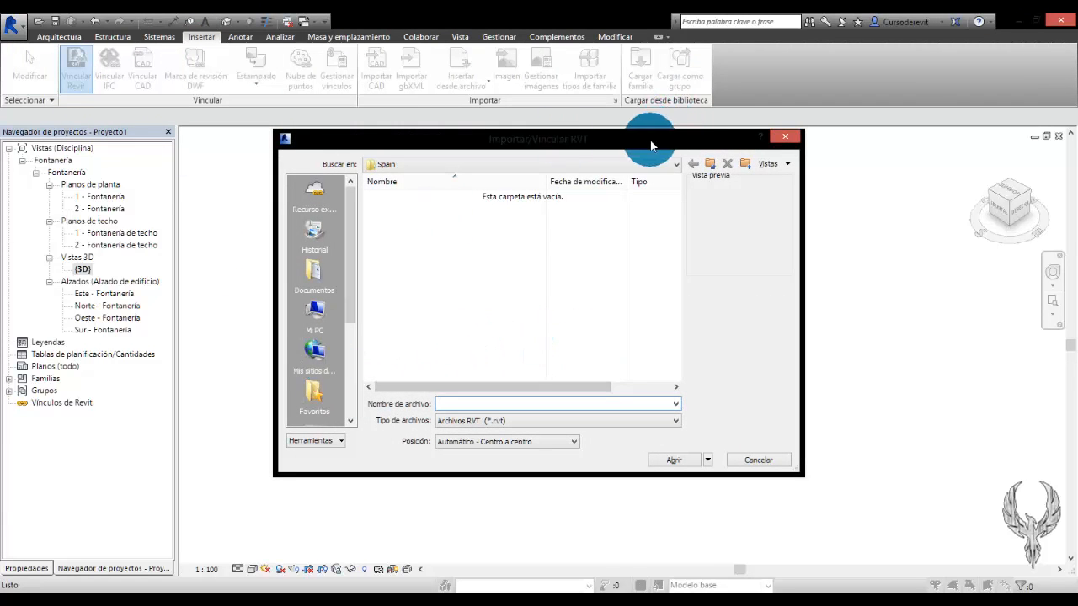
left_click_drag(650, 141, 570, 101)
left_click(745, 448)
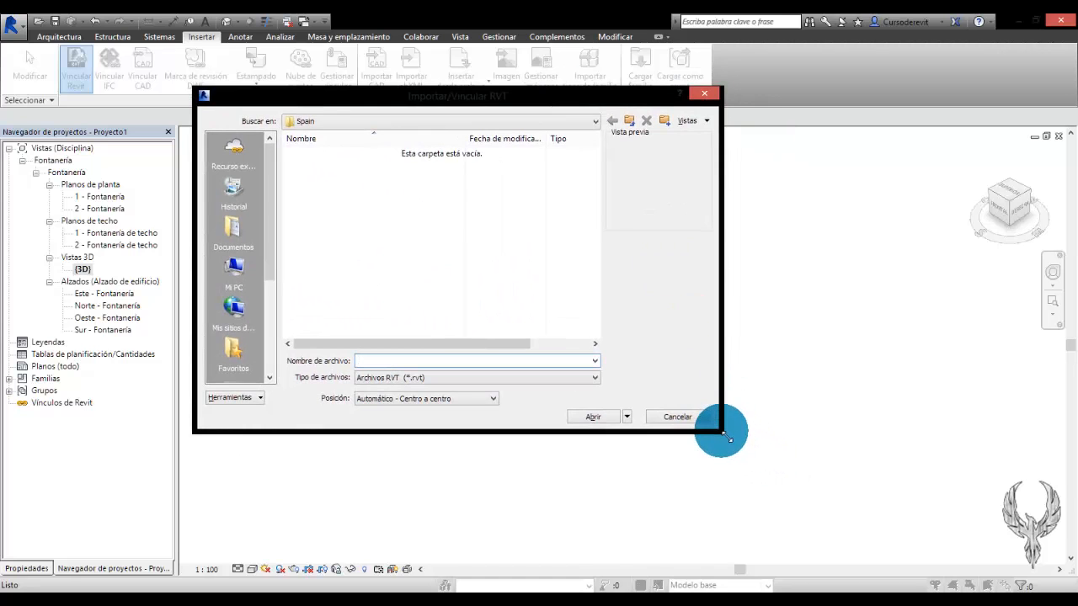
left_click_drag(730, 439, 936, 559)
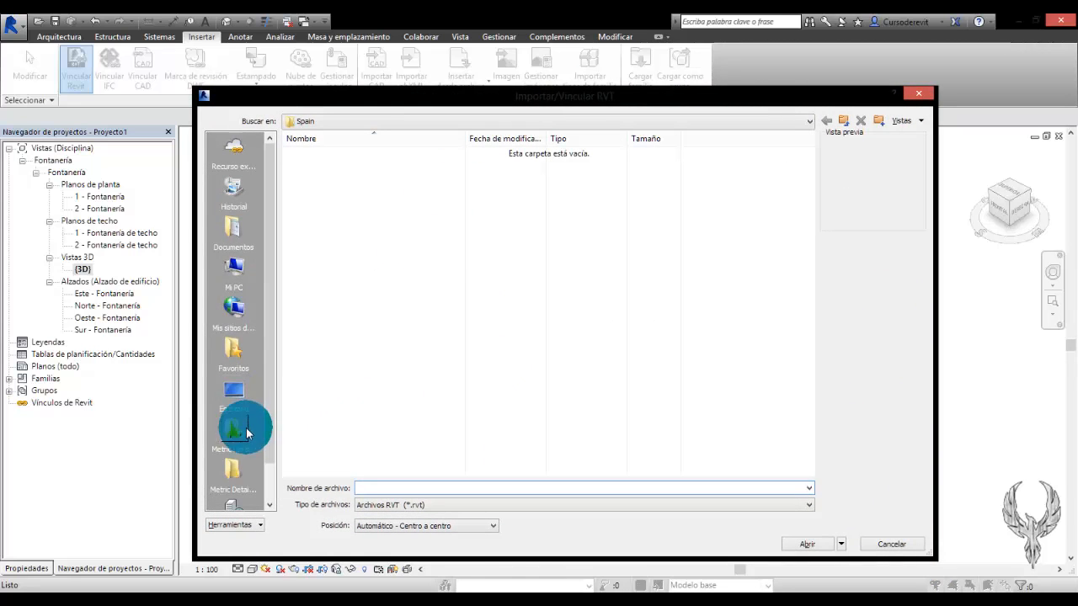
left_click(244, 225)
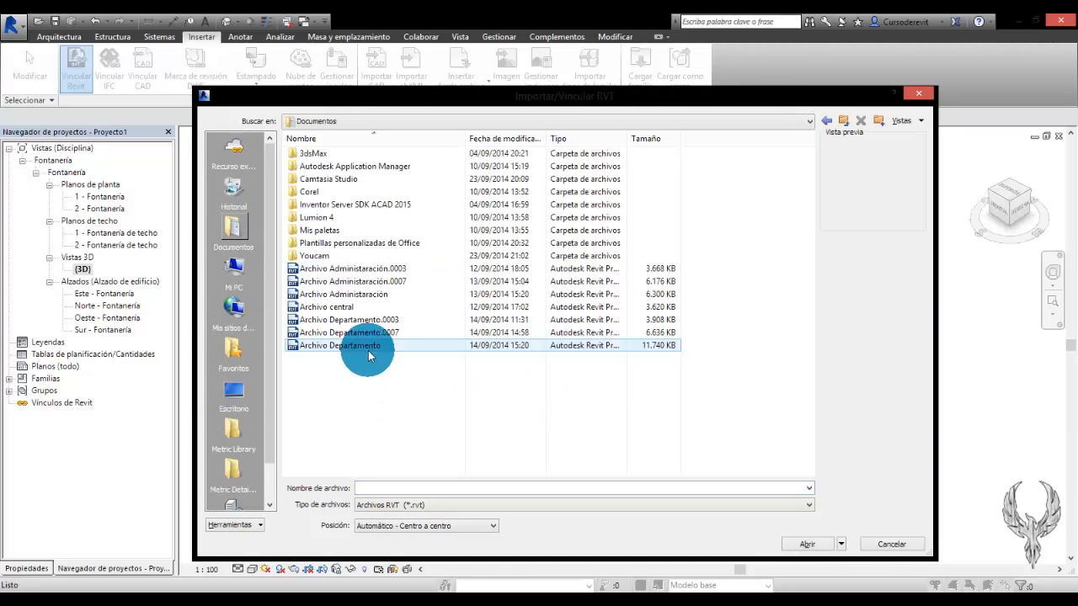
left_click(391, 295)
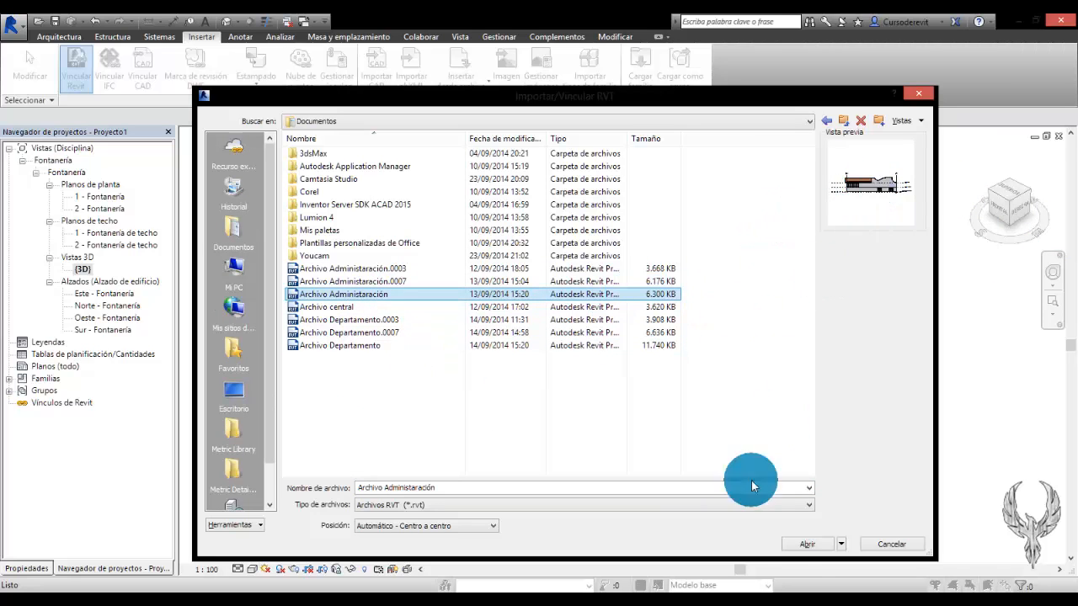
left_click(473, 525)
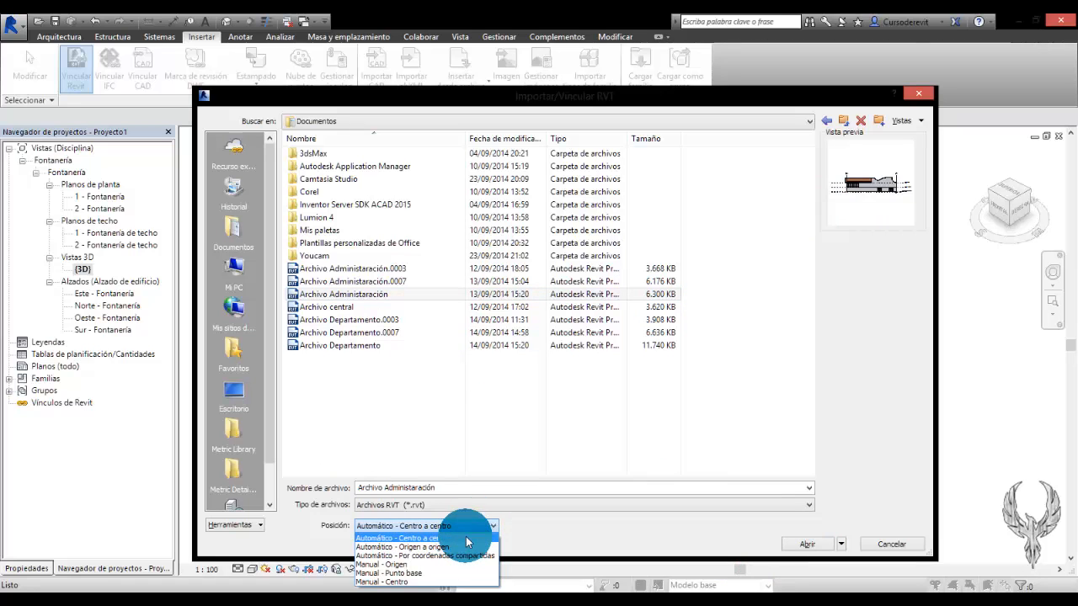
left_click(466, 536)
left_click(806, 544)
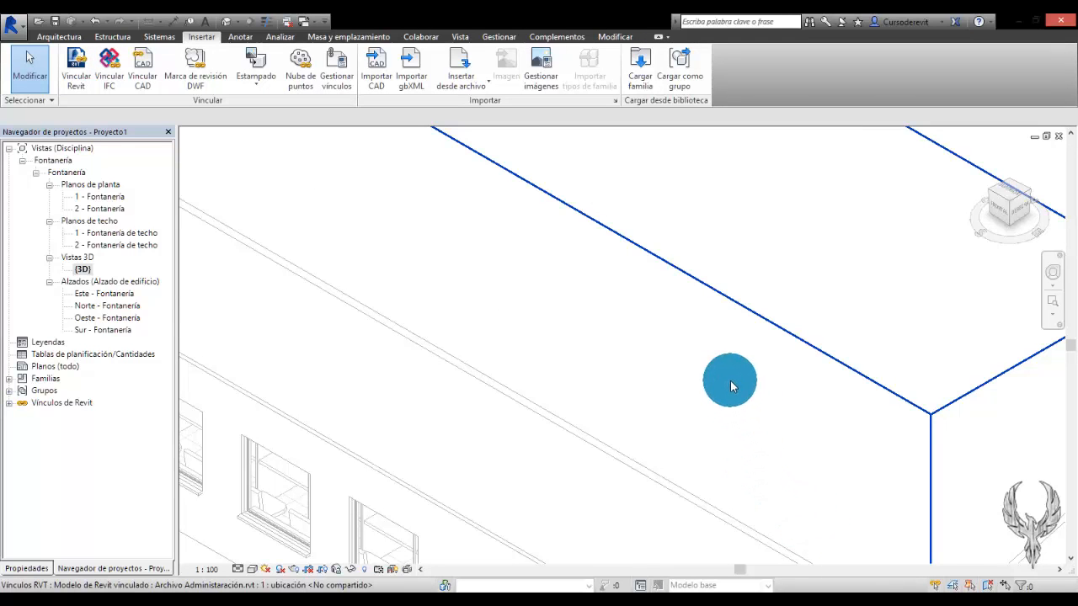
Examine the linked building in the {3D} view and in floor plans 1 - Fontanería and 2 - Fontanería.
key("z")
key("f")
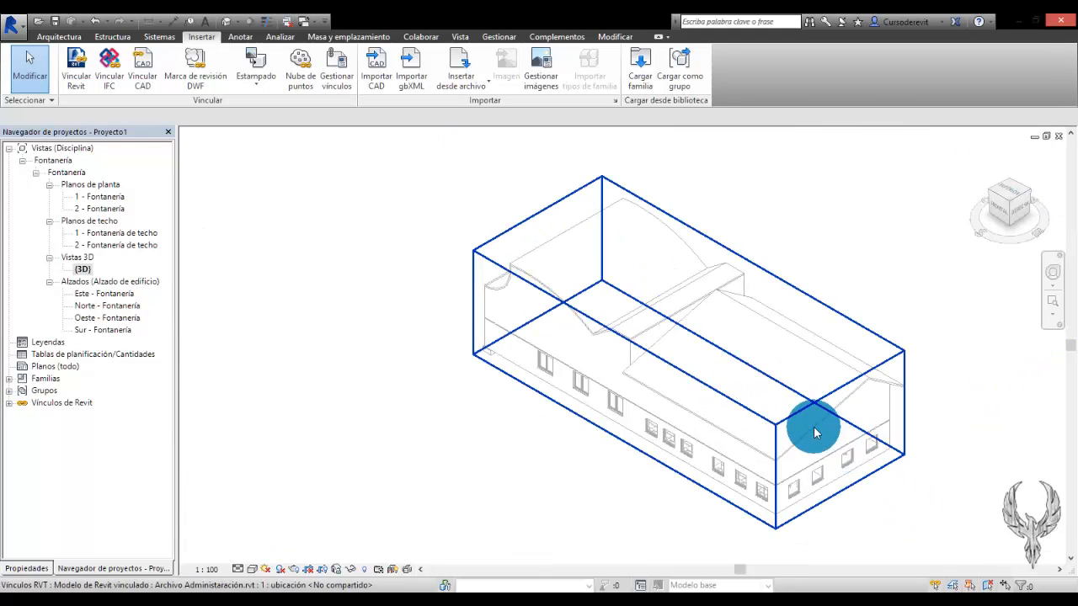
scroll(817, 429, "up", 4)
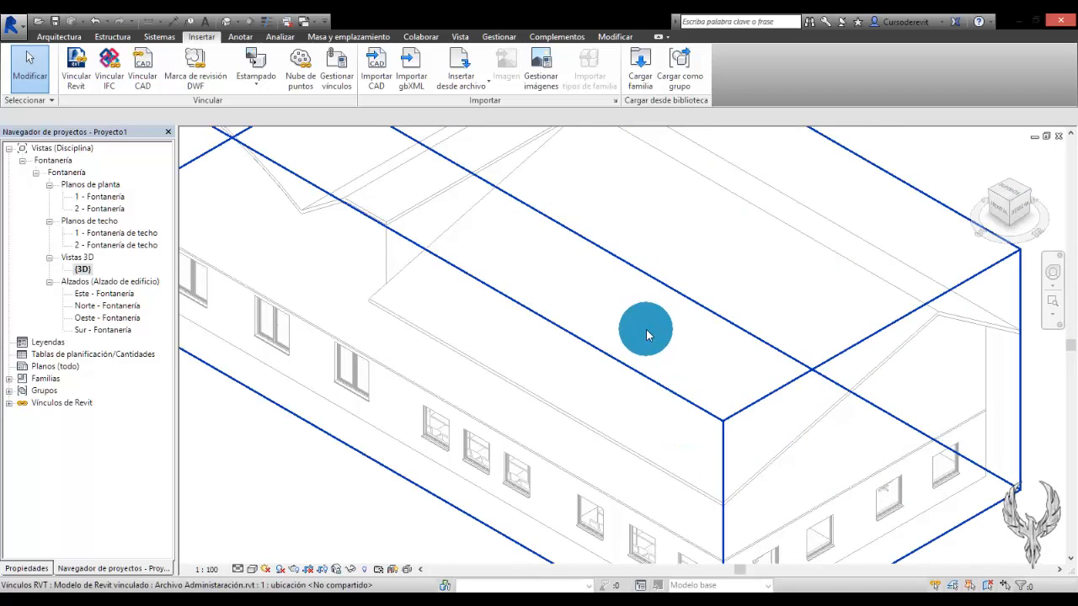
key("z")
key("f")
double_click(102, 199)
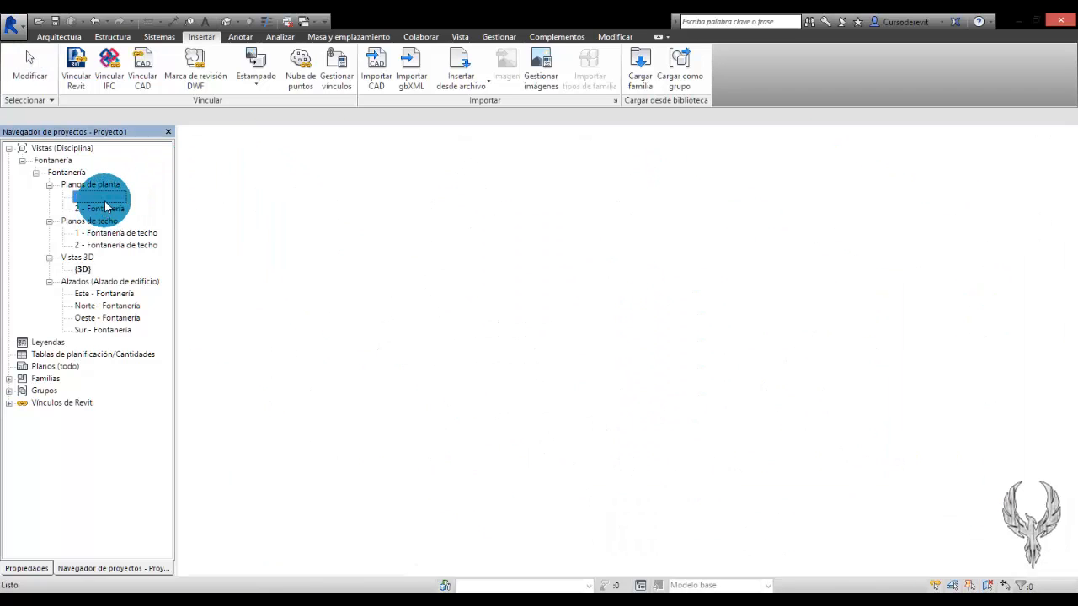
scroll(591, 319, "up", 3)
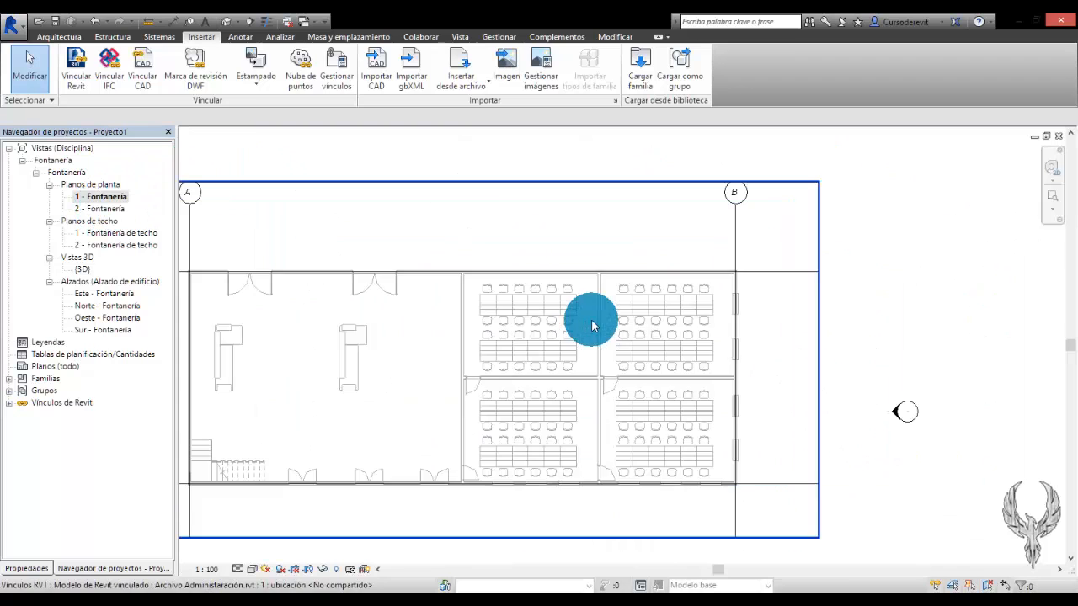
scroll(712, 344, "up", 3)
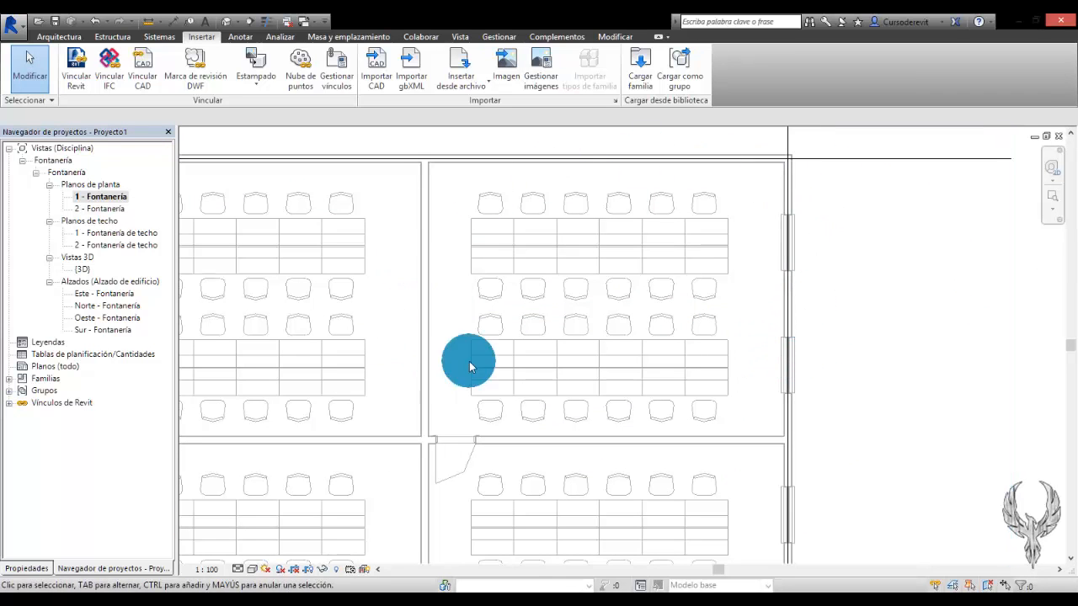
double_click(94, 208)
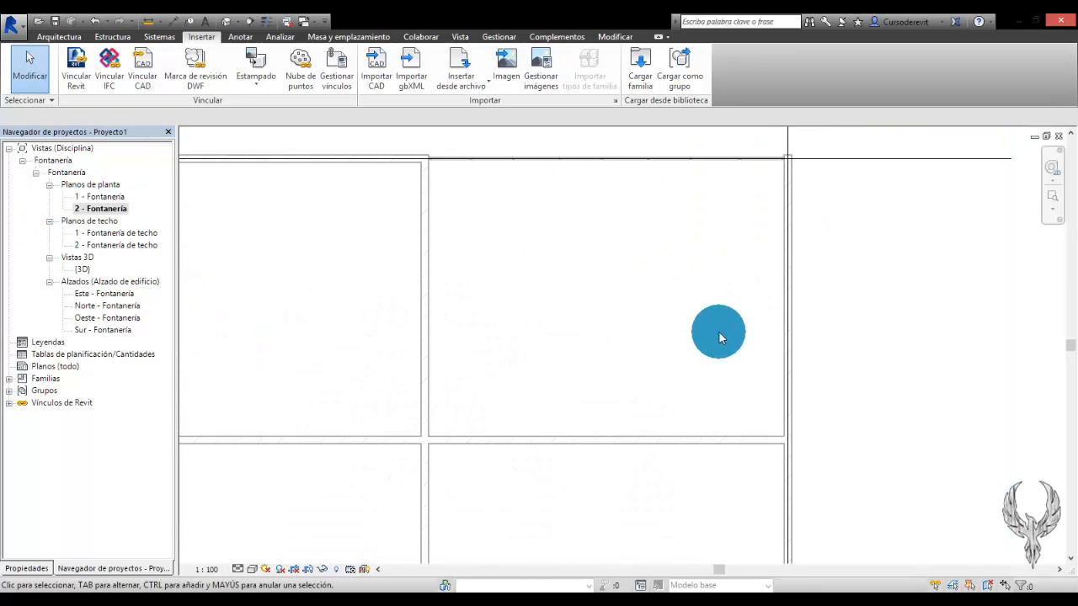
scroll(716, 333, "down", 4)
scroll(611, 385, "up", 1)
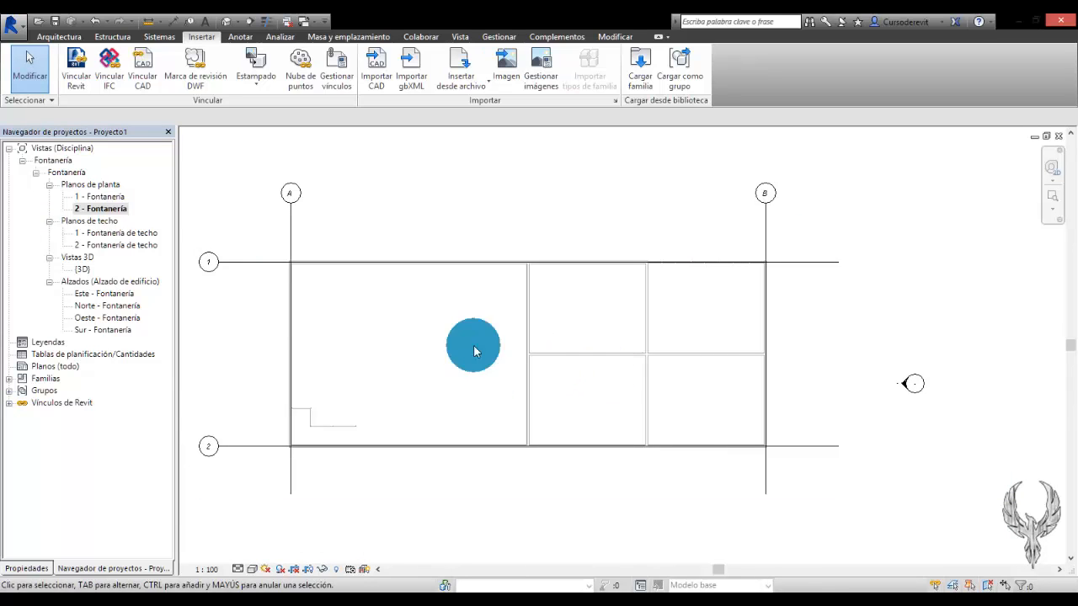
Open the Sur - Fontanería elevation and compare the linked model's levels with the project's Nivel 1 and Nivel 2.
left_click(84, 332)
double_click(84, 332)
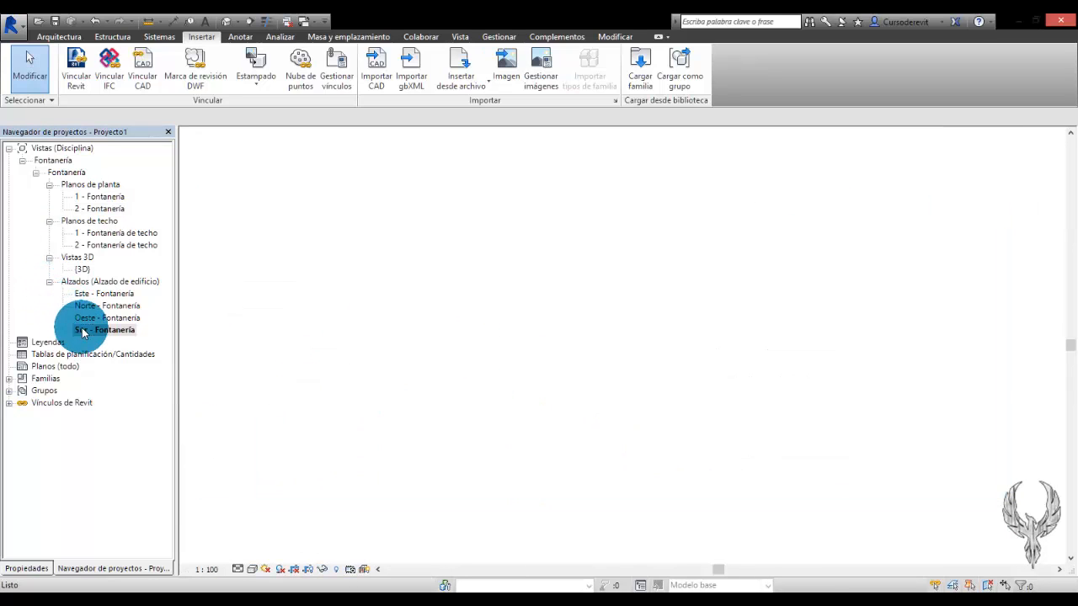
scroll(1019, 452, "up", 3)
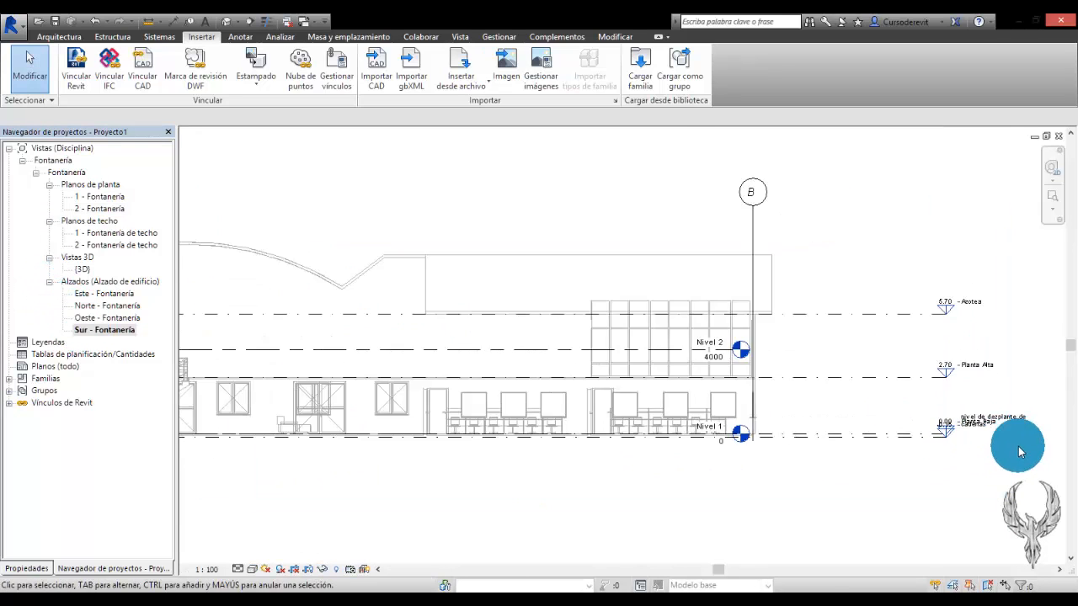
middle_click_drag(738, 432, 560, 397)
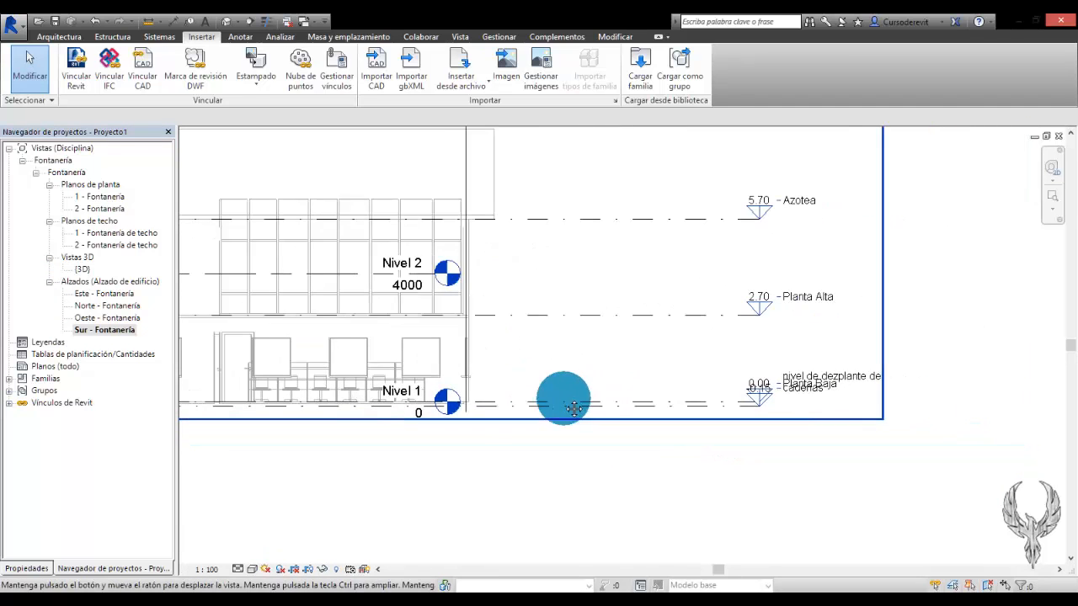
scroll(713, 390, "up", 3)
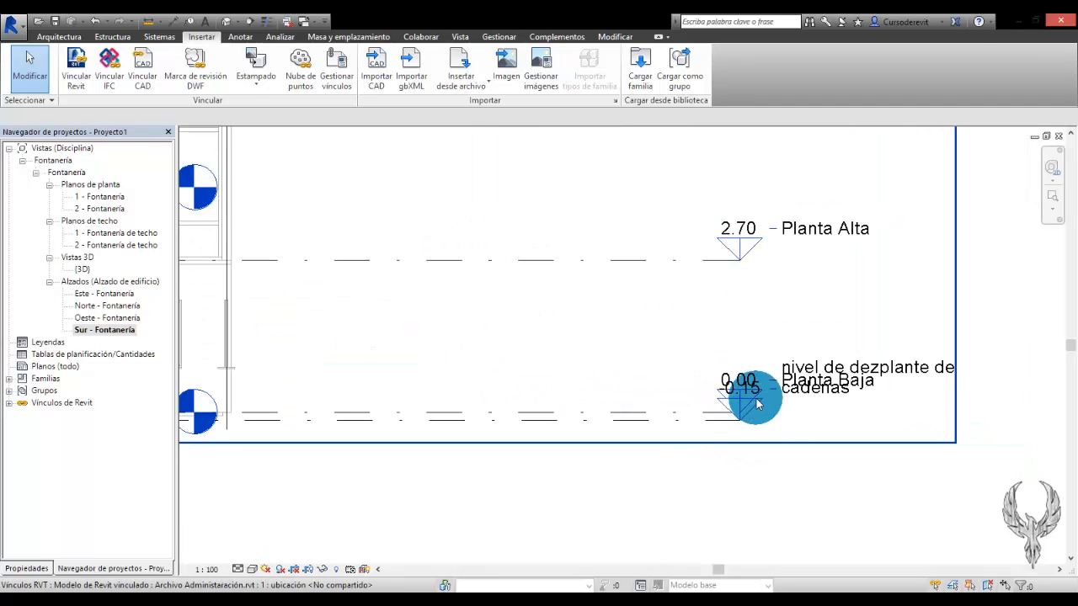
left_click(801, 387)
scroll(867, 426, "down", 1)
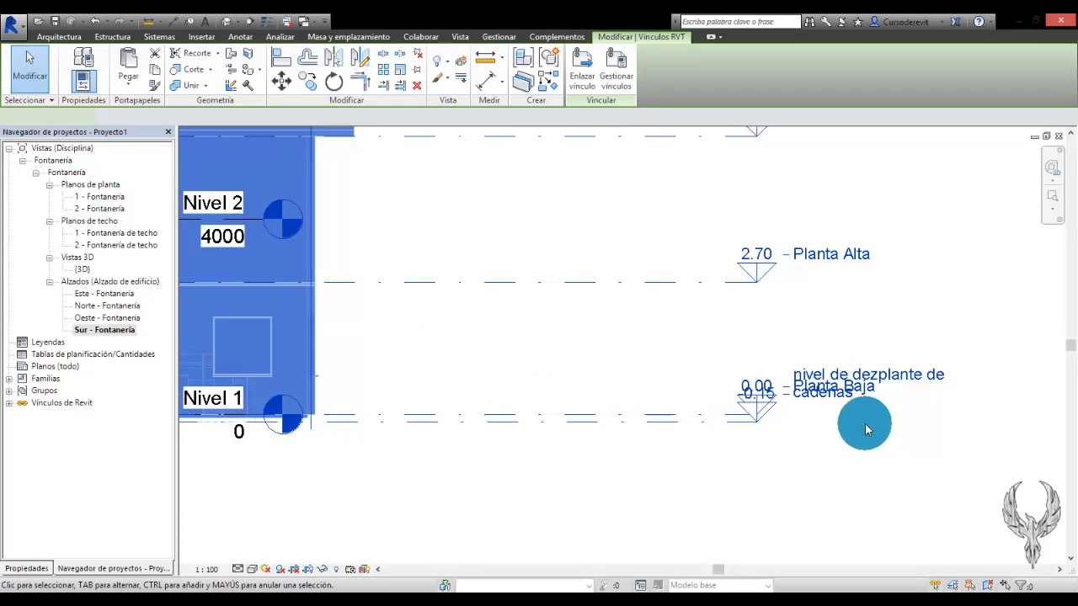
key("Escape")
scroll(686, 478, "down", 3)
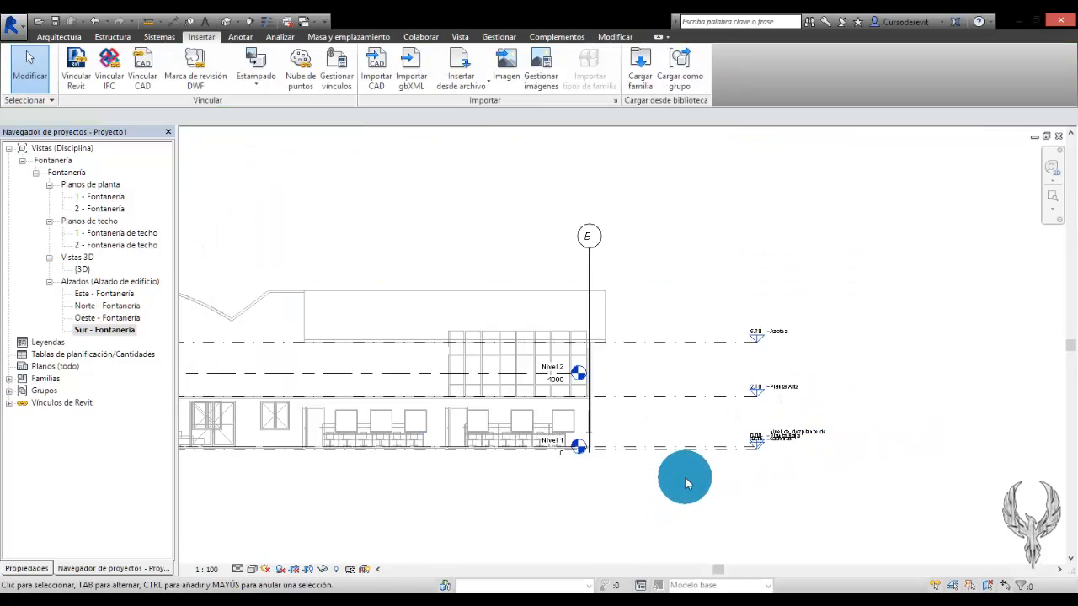
scroll(562, 389, "up", 2)
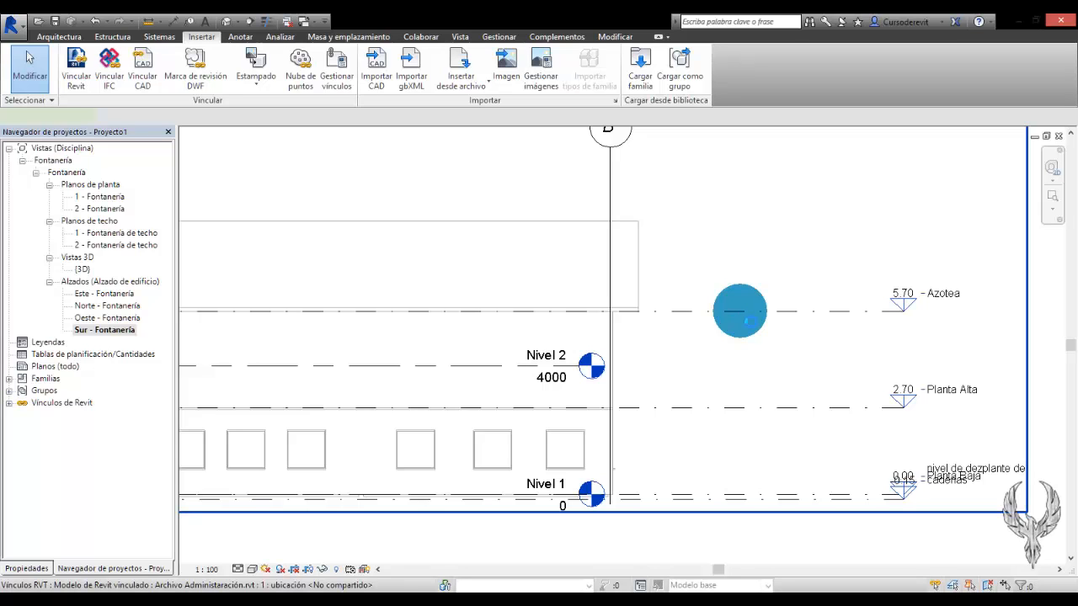
Review the linked model's reference type options and the DWF markup links in Gestionar vínculos, leaving the settings as they are.
left_click(741, 311)
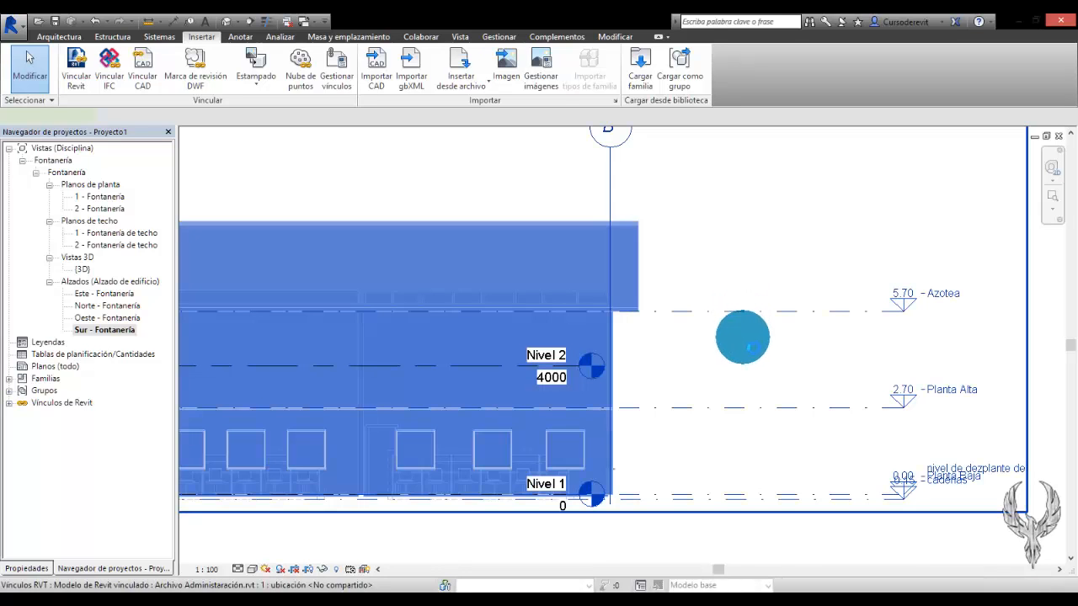
scroll(751, 345, "down", 1)
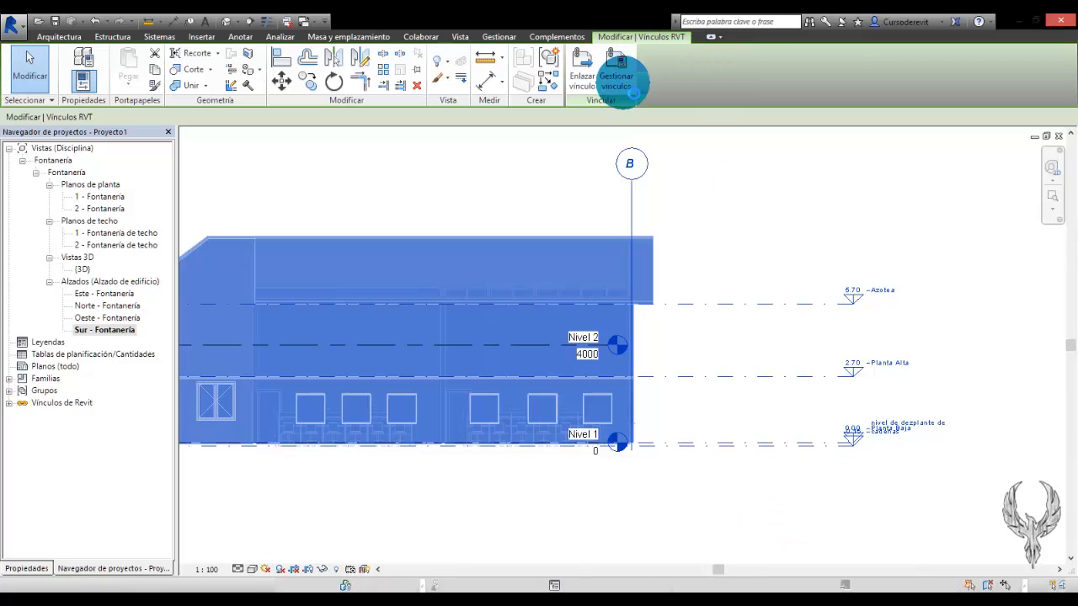
left_click(623, 88)
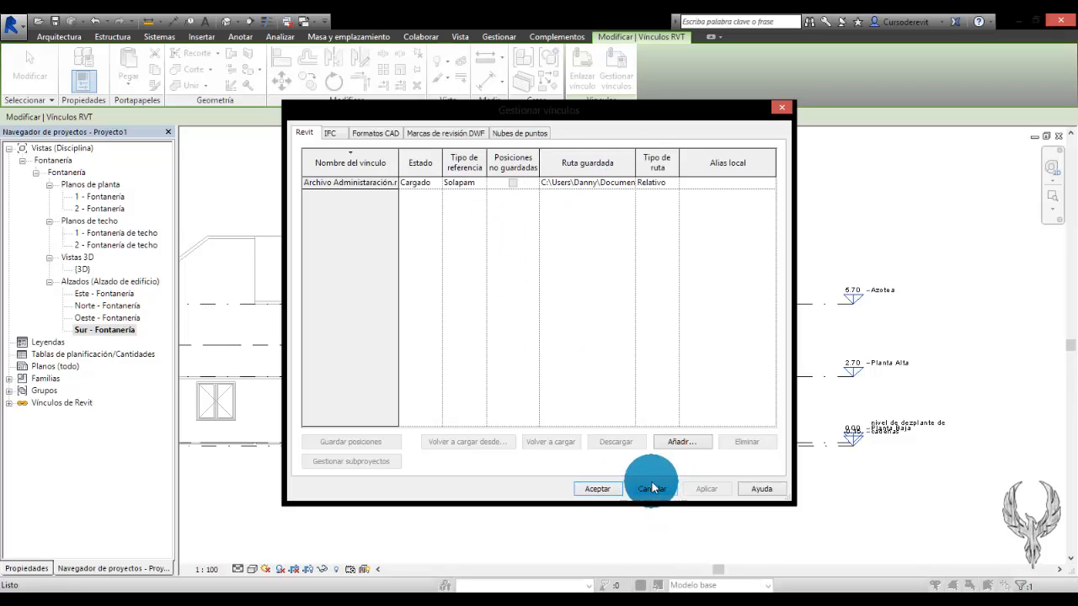
left_click(482, 184)
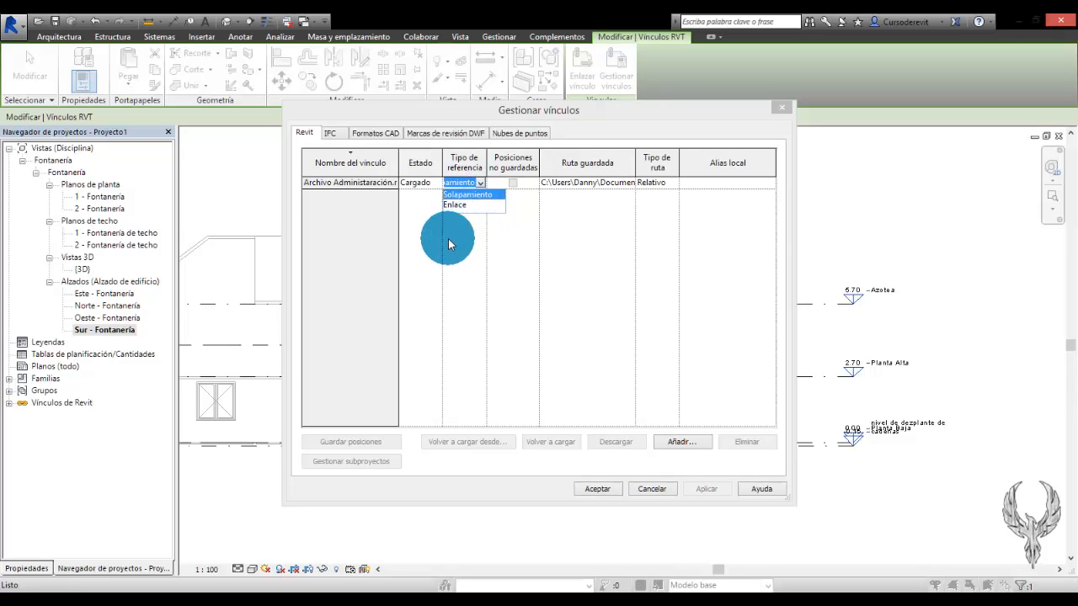
left_click(445, 133)
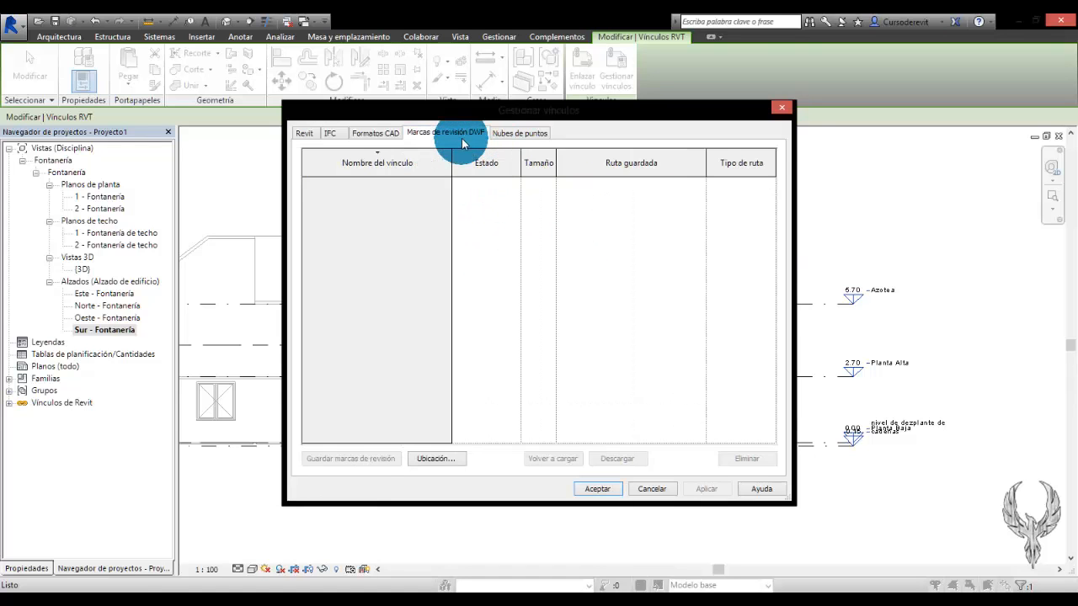
left_click(783, 111)
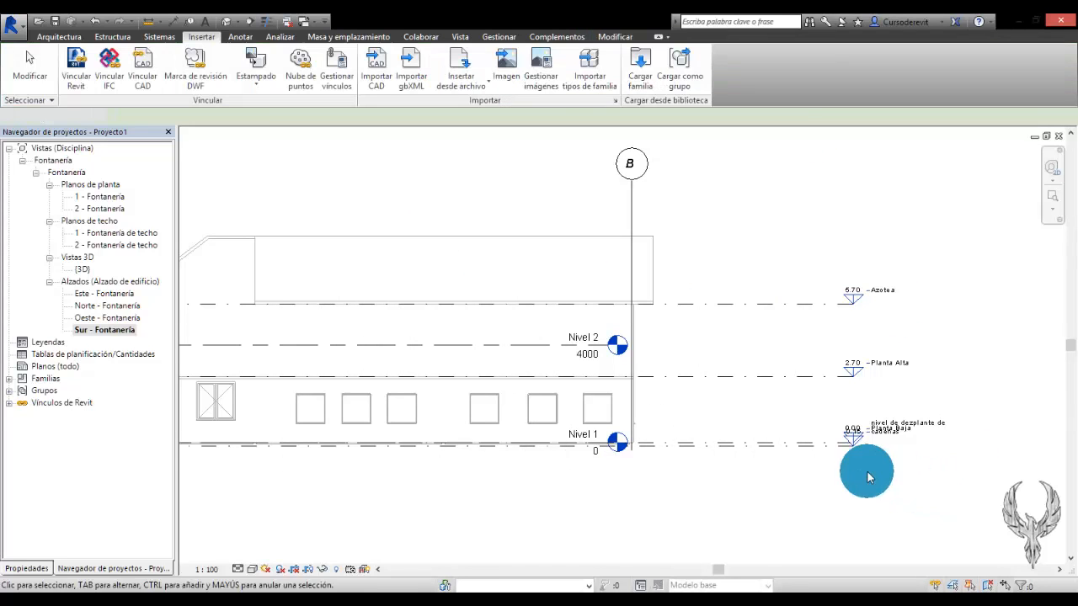
Extend the Nivel 1 and Nivel 2 lines in the Sur elevation so their heads sit beyond the linked model's level markers.
scroll(723, 305, "up", 2)
scroll(620, 281, "up", 4)
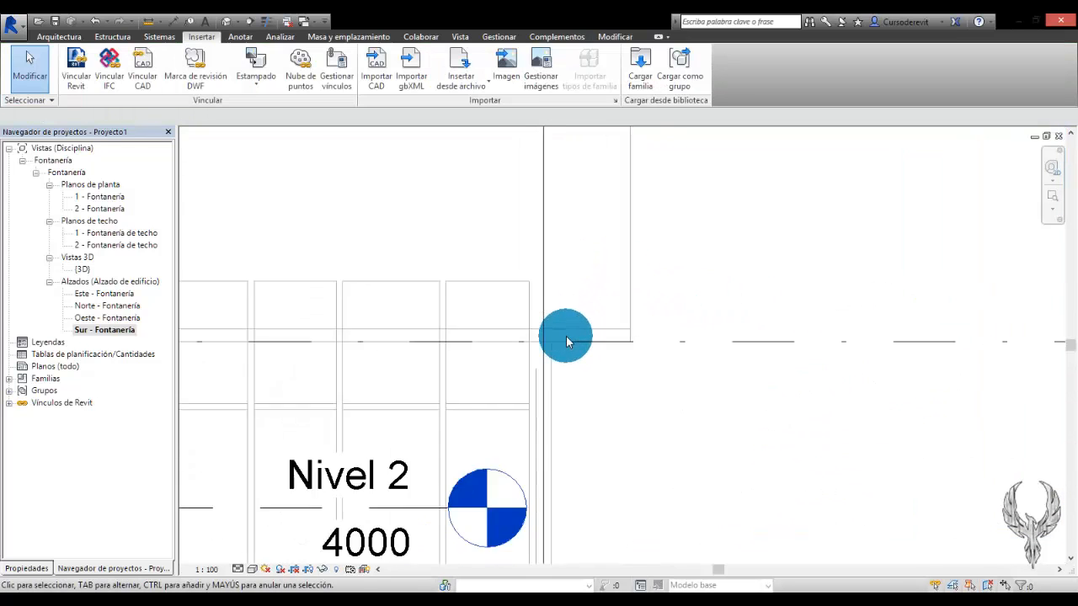
scroll(630, 250, "down", 5)
left_click(501, 308)
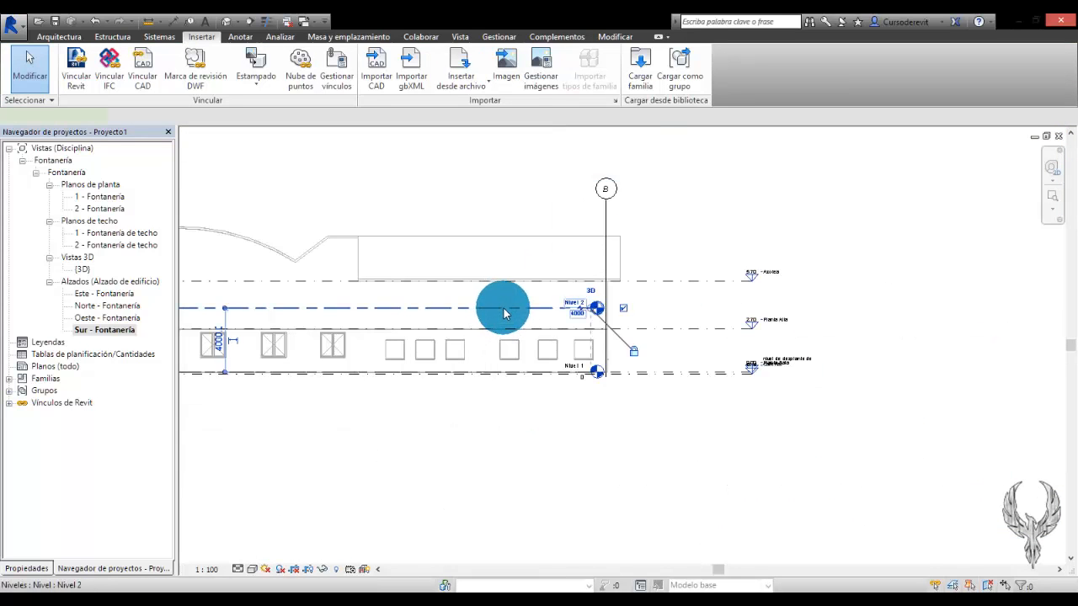
left_click_drag(595, 310, 942, 308)
left_click(773, 433)
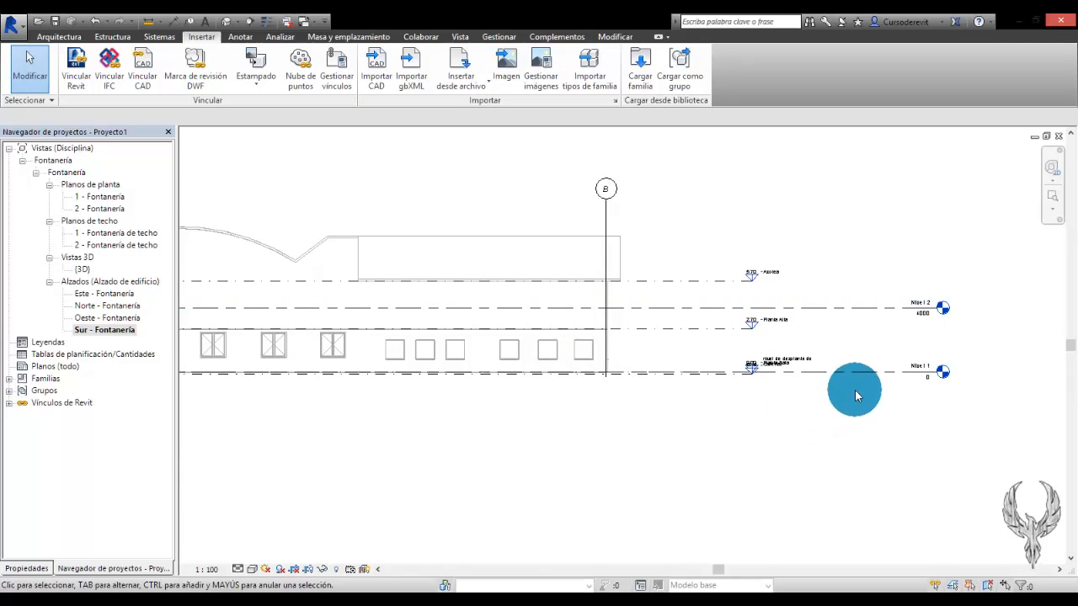
Inspect the linked model's Planta Baja level marker beside Nivel 1 and select the linked building in the Sur elevation.
scroll(854, 385, "up", 6)
left_click(502, 341)
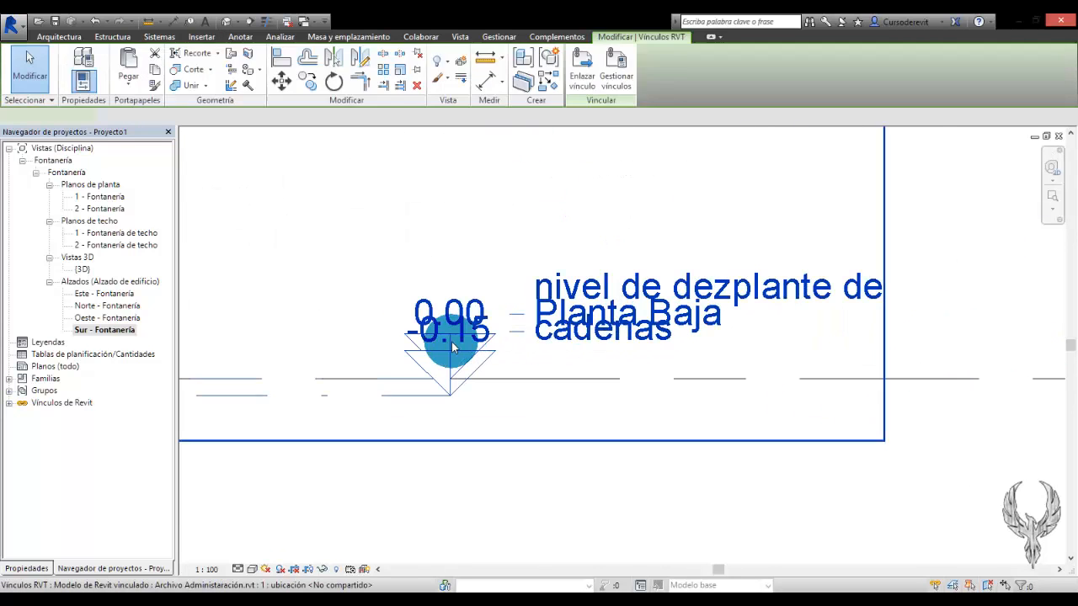
scroll(799, 385, "down", 3)
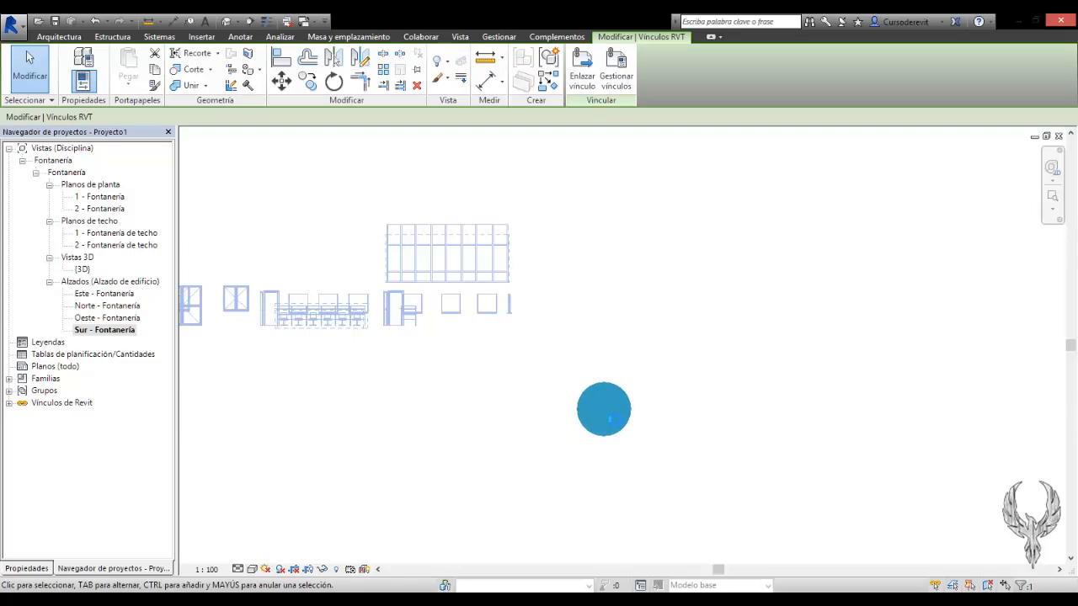
left_click(474, 399)
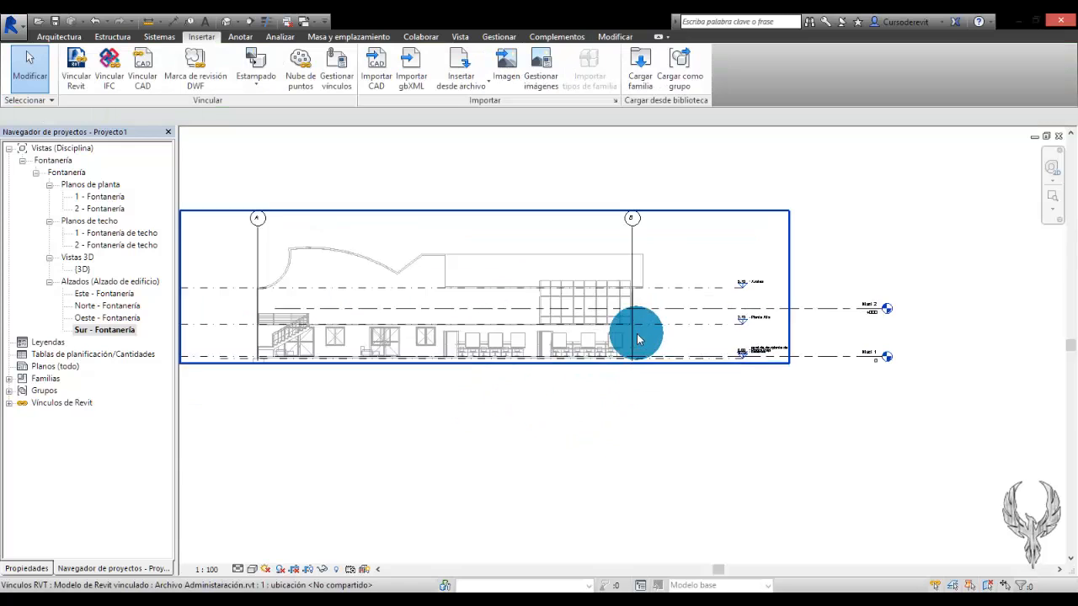
scroll(638, 339, "up", 2)
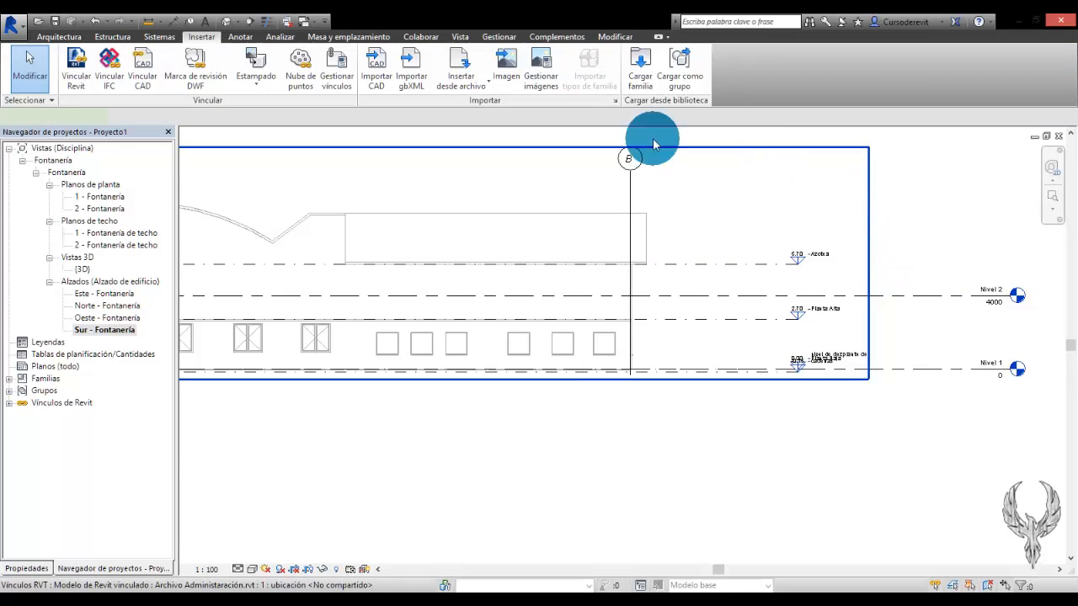
left_click(841, 369)
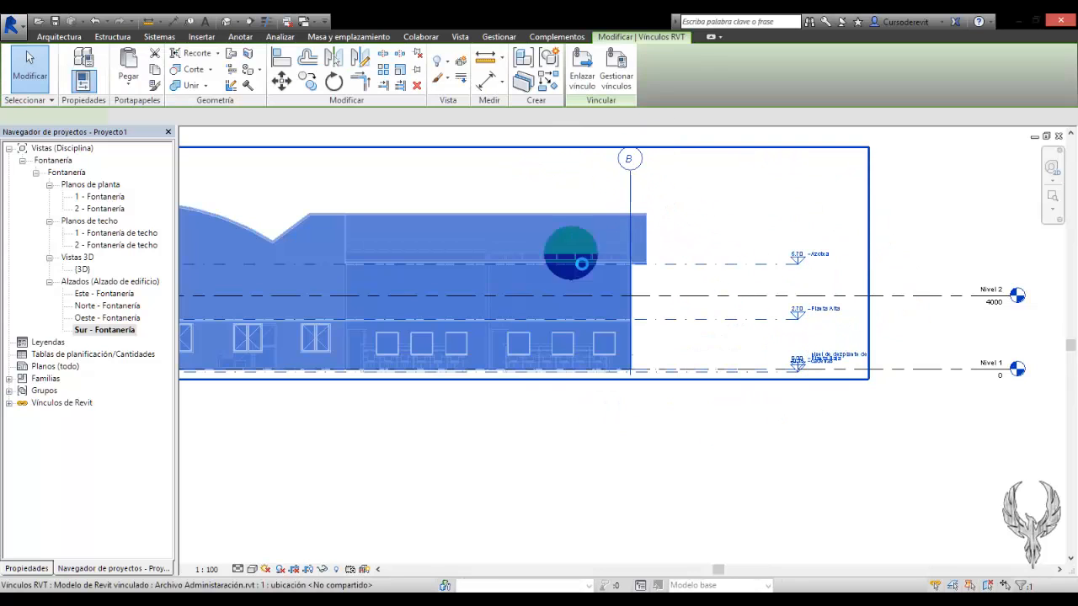
Open the 1 - Fontanería floor plan and clear the selection of the linked building.
scroll(276, 519, "up", 1)
middle_click_drag(275, 520, 283, 476)
left_click(90, 199)
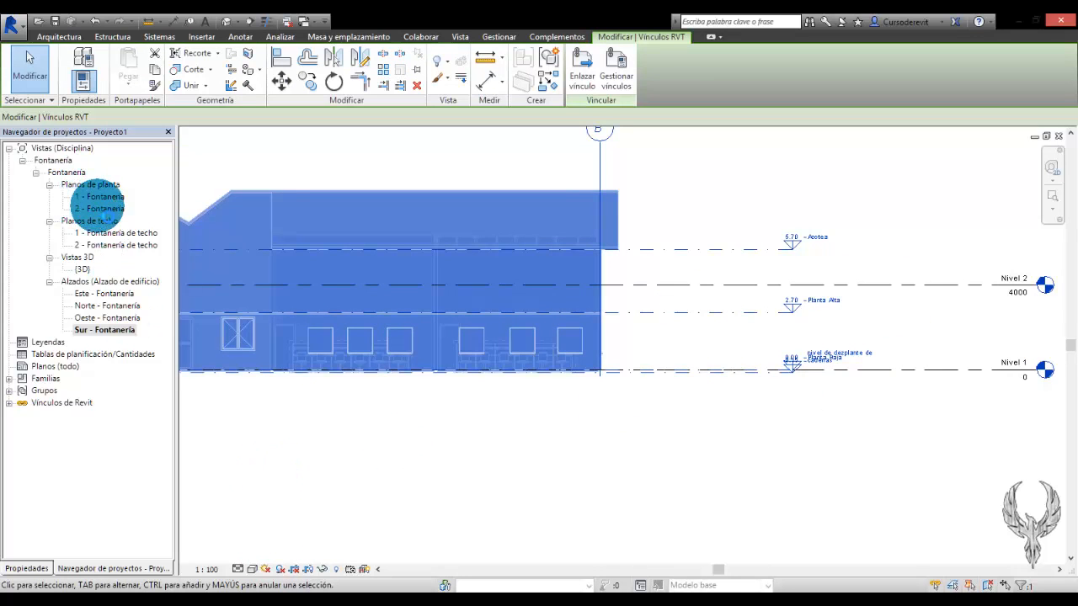
double_click(98, 207)
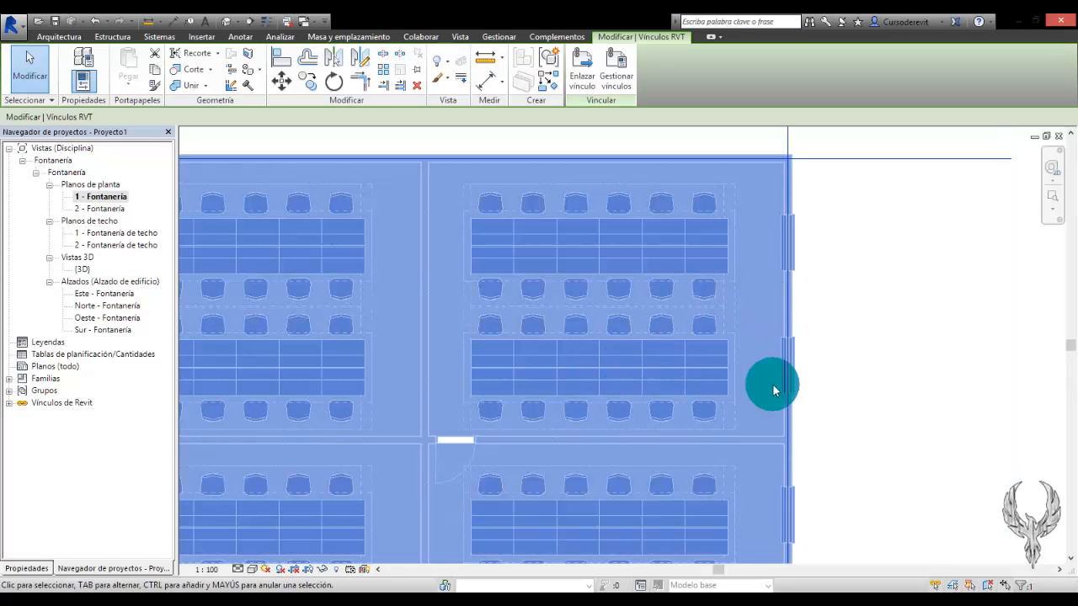
scroll(895, 390, "down", 3)
key("Escape")
left_click(581, 354)
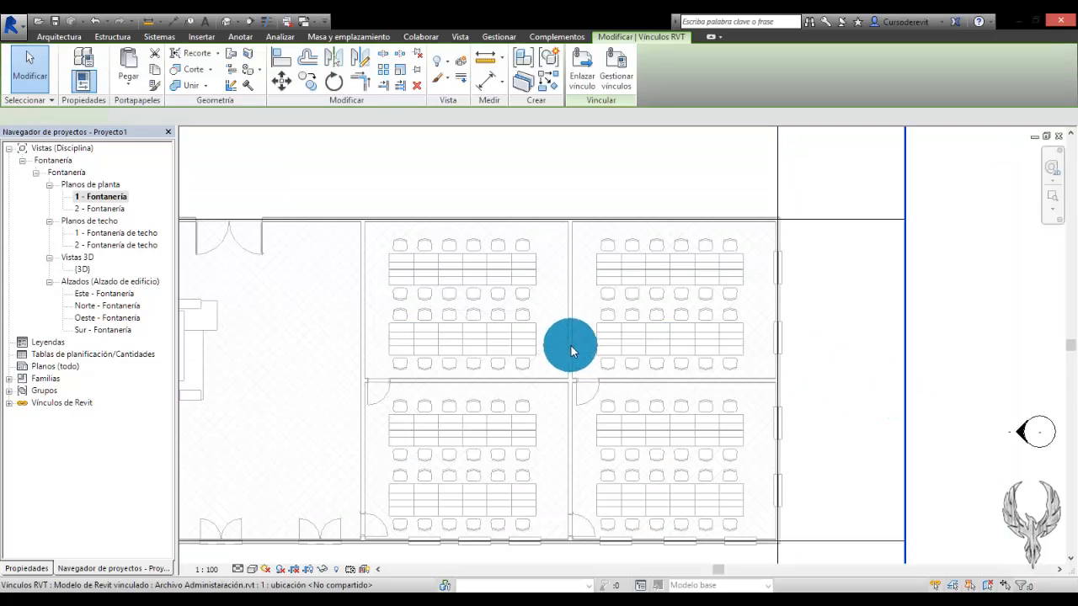
key("Escape")
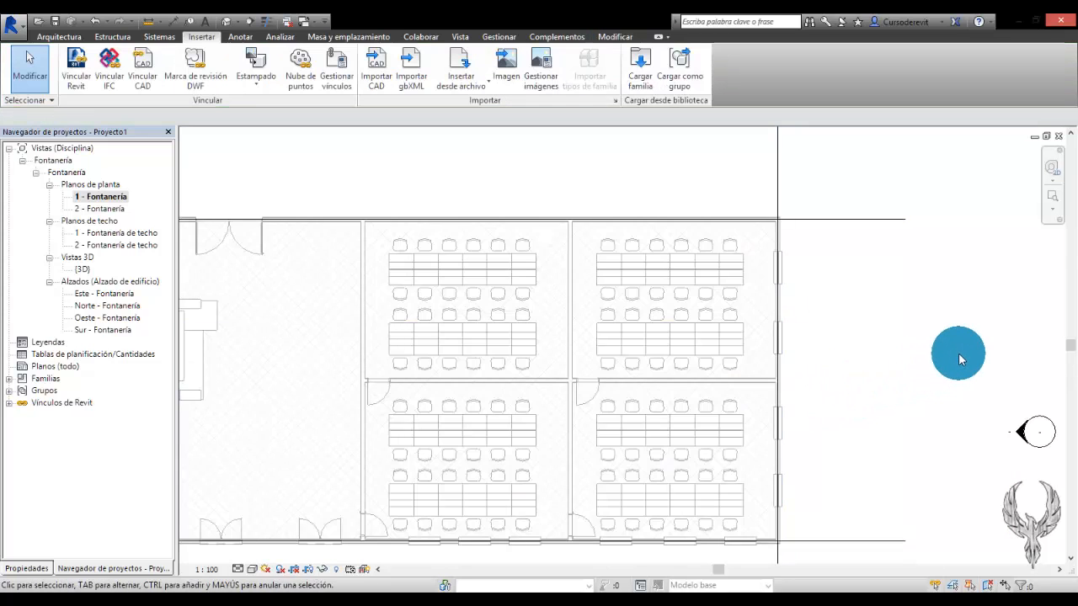
Examine the linked building and its grids against the elevation markers in the 1 - Fontanería floor plan.
scroll(950, 363, "down", 3)
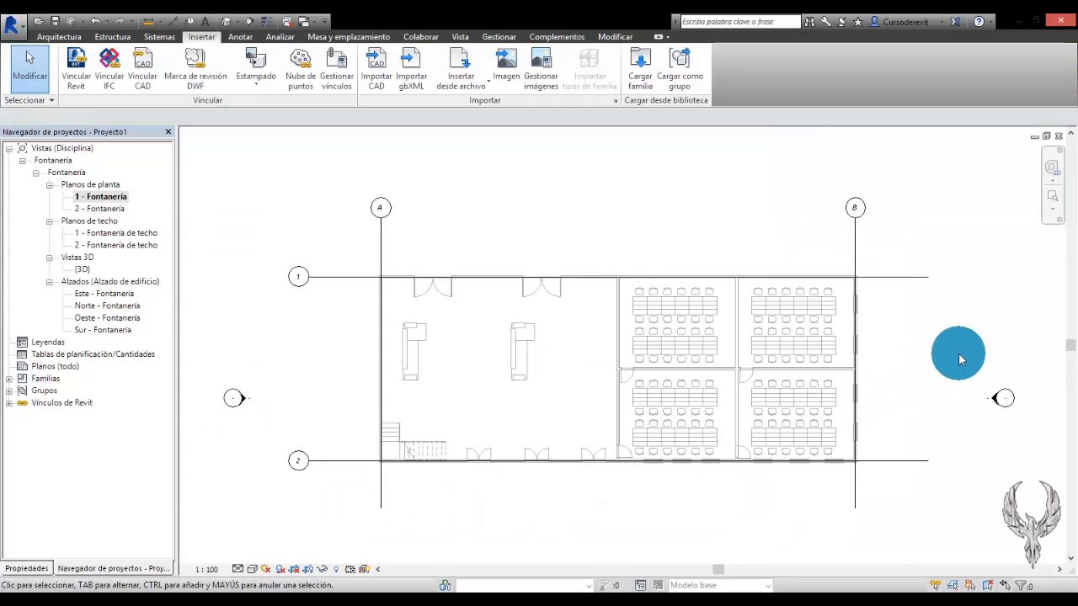
scroll(541, 281, "up", 3)
left_click(541, 283)
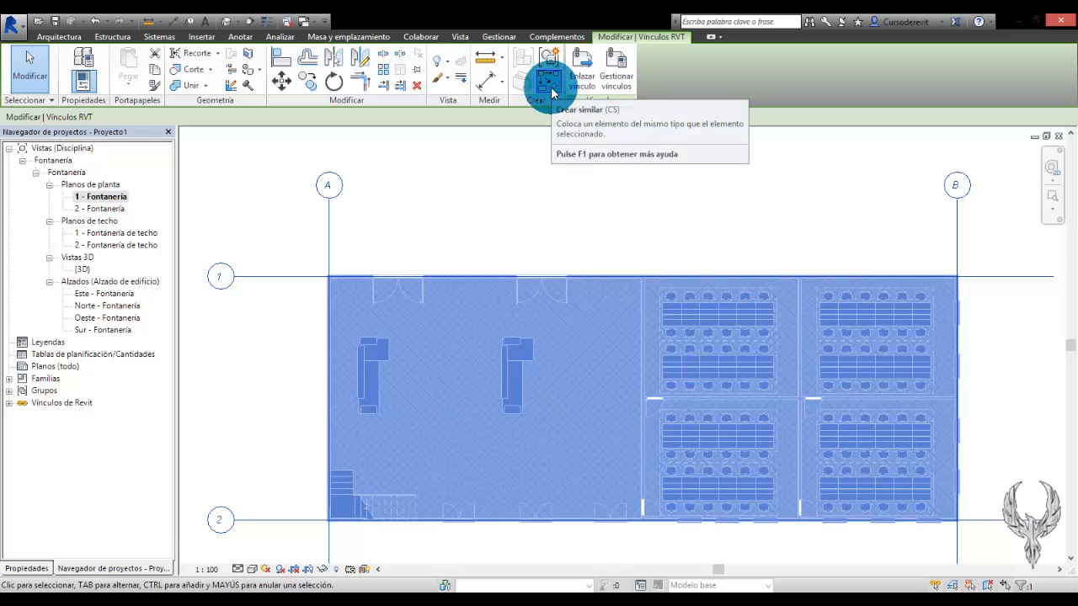
left_click(615, 239)
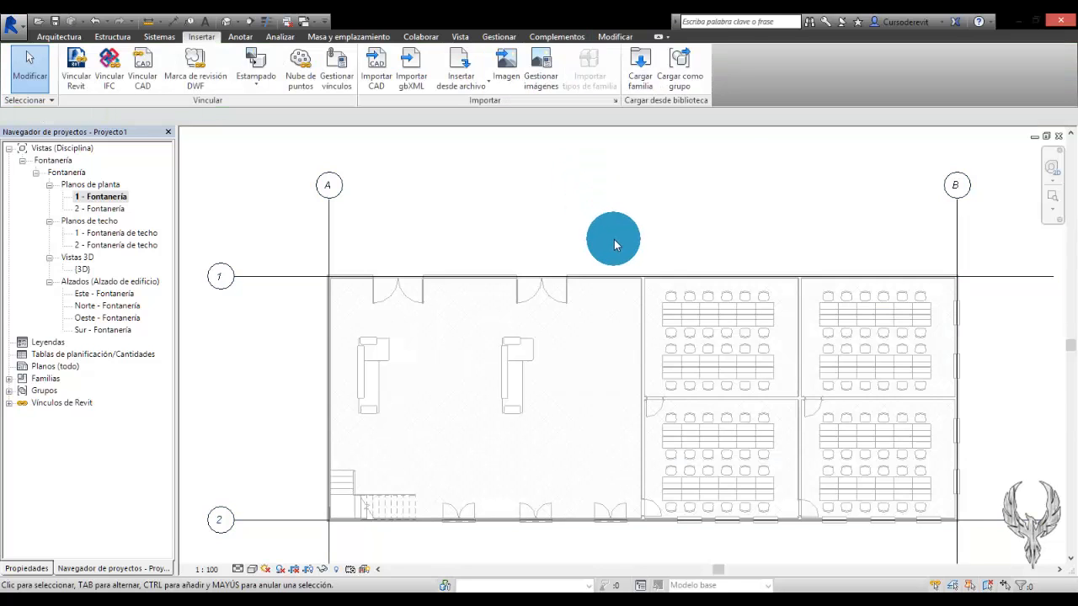
scroll(653, 330, "down", 1)
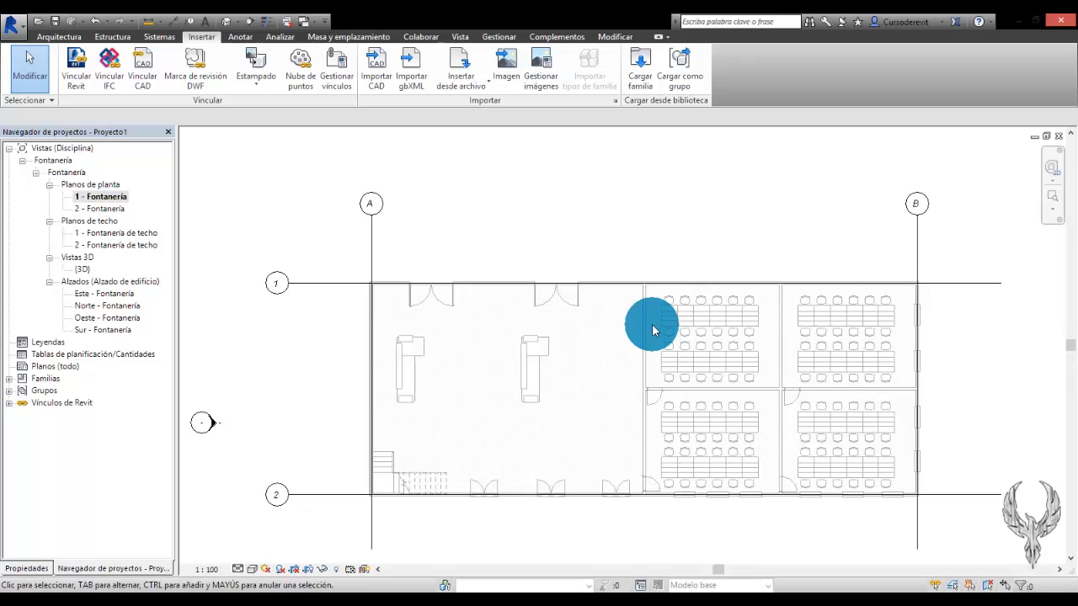
scroll(656, 333, "down", 3)
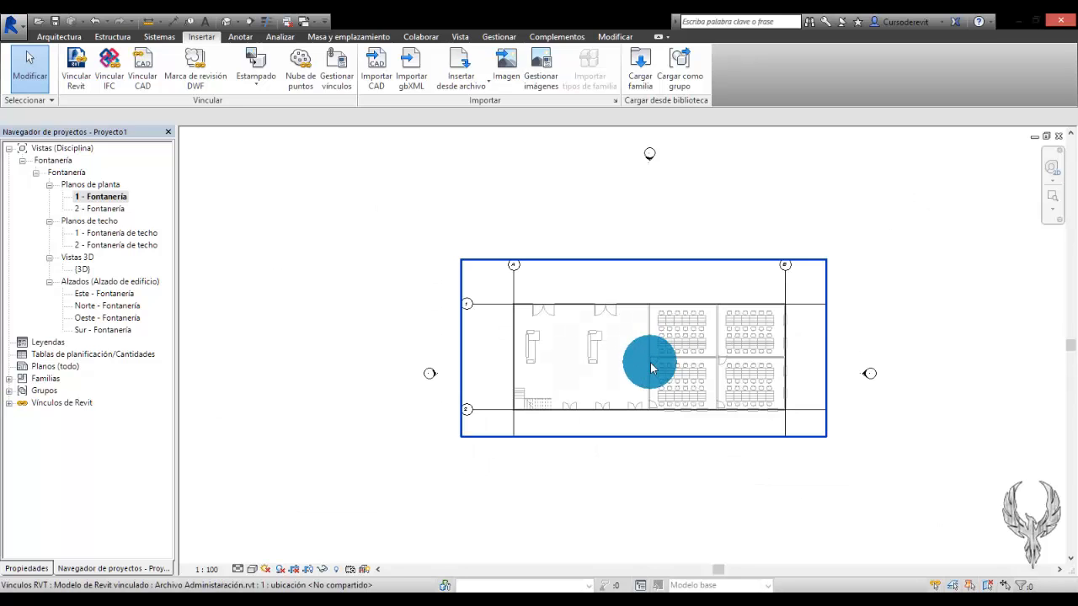
Remove the Archivo Administaración link from the project in Gestionar vínculos and accept the removal.
left_click(769, 325)
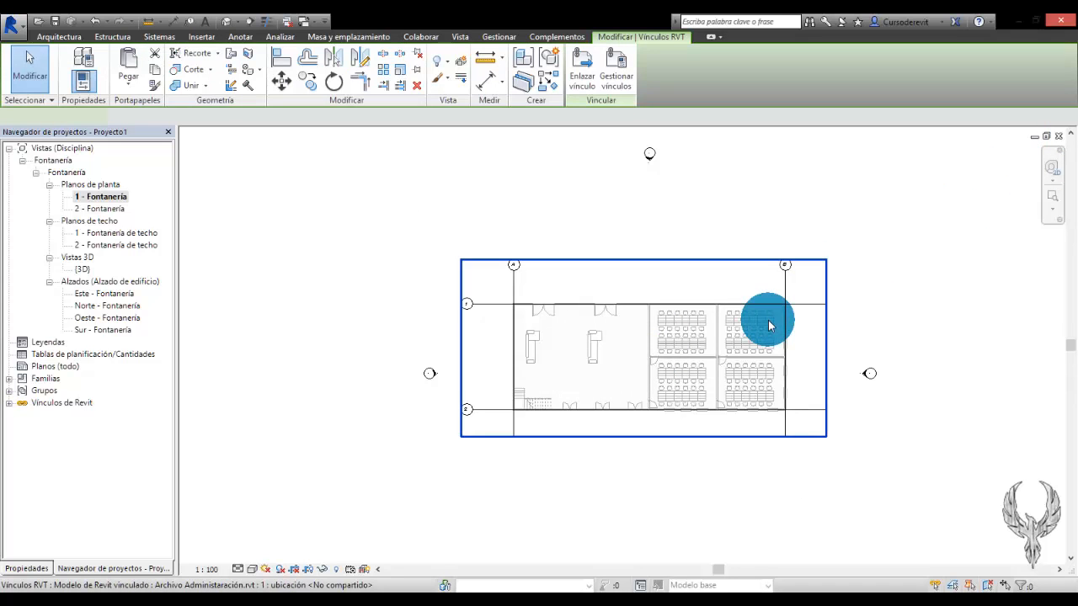
left_click(617, 80)
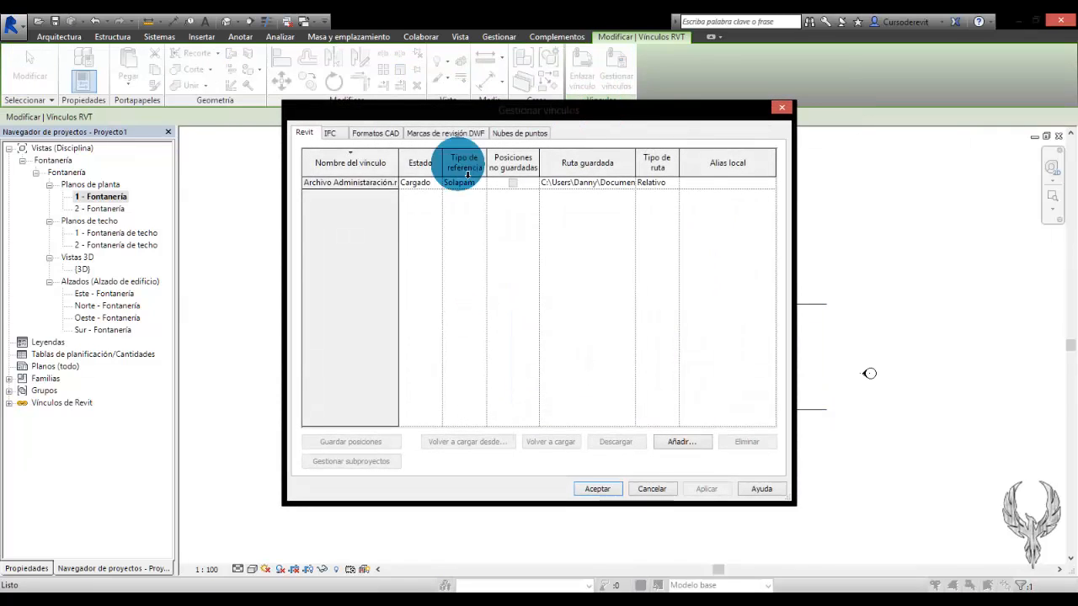
left_click(356, 182)
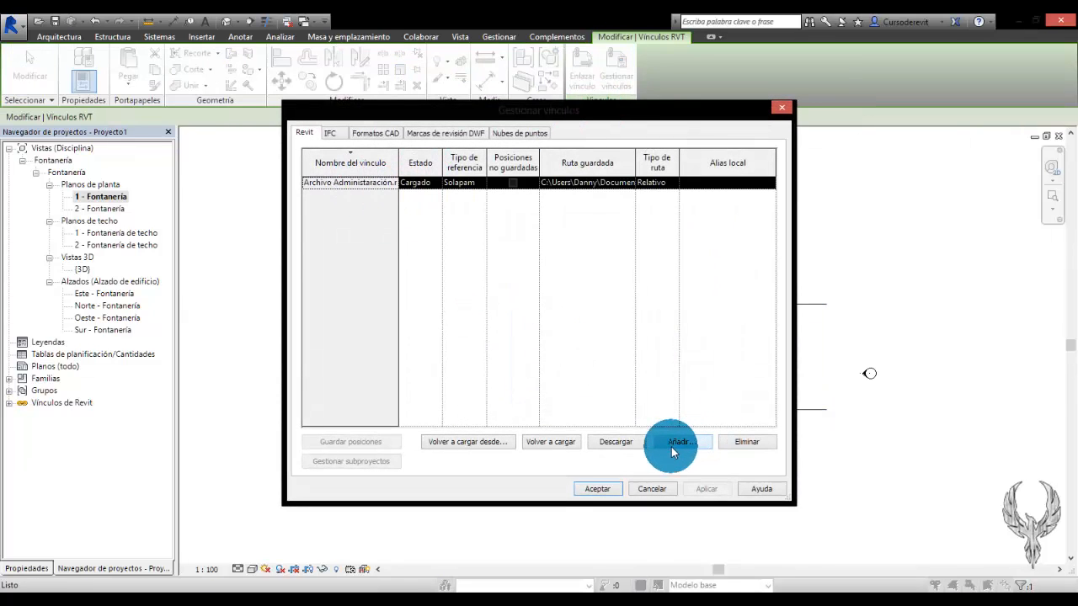
left_click(746, 441)
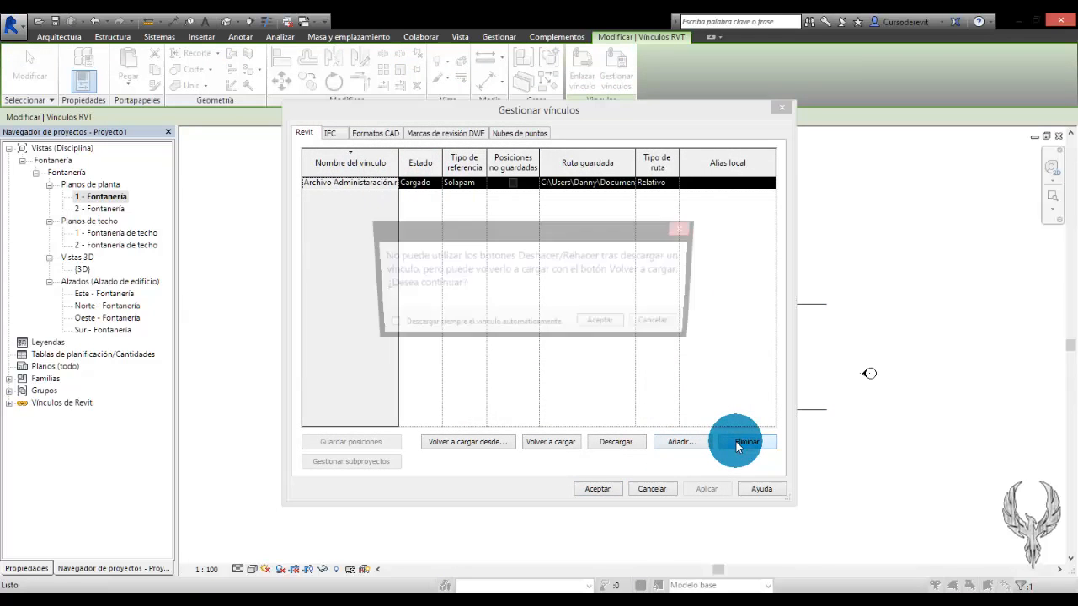
left_click(601, 325)
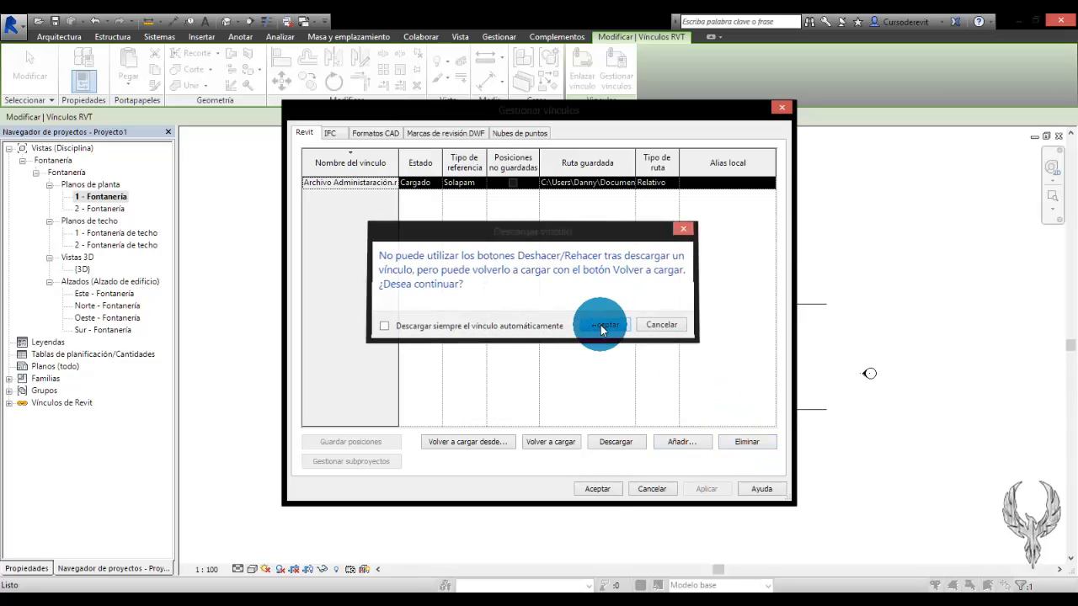
left_click(600, 488)
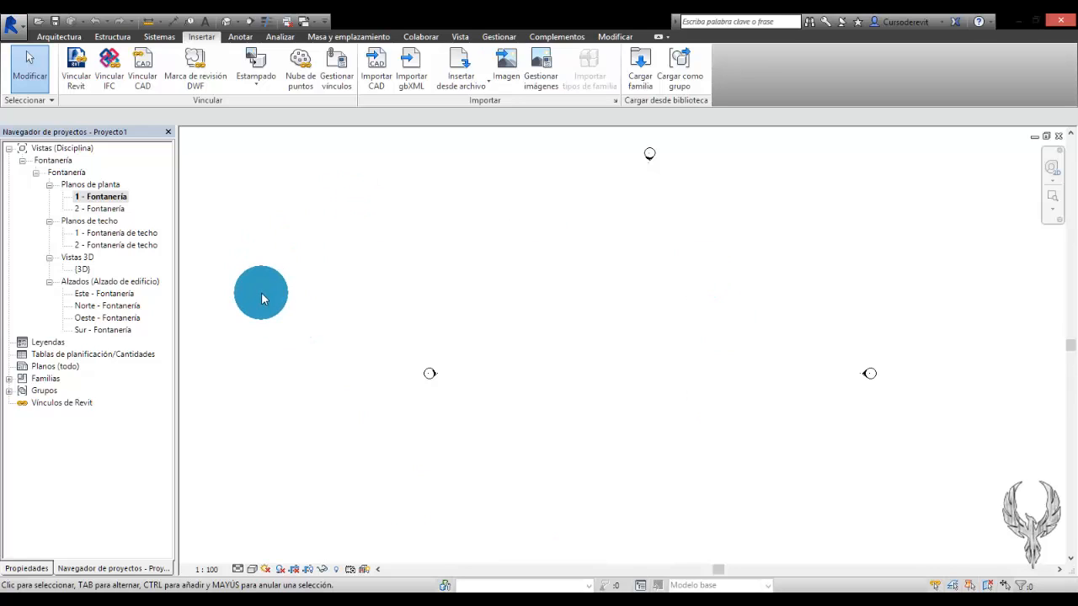
Open the recent file Archivo Administaración.rvt and tile all open view windows.
left_click(17, 28)
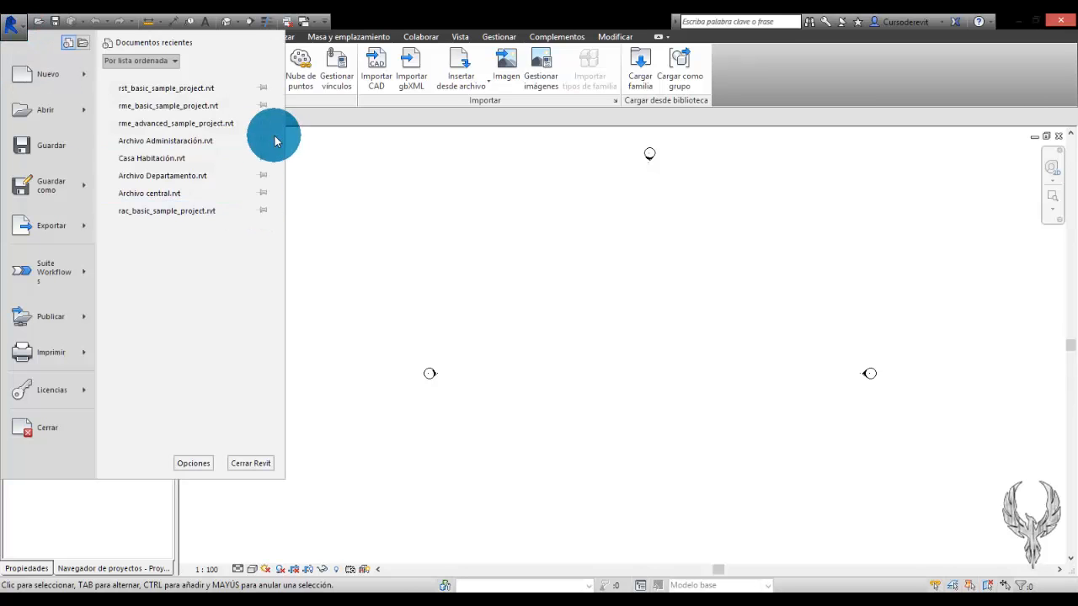
left_click(232, 145)
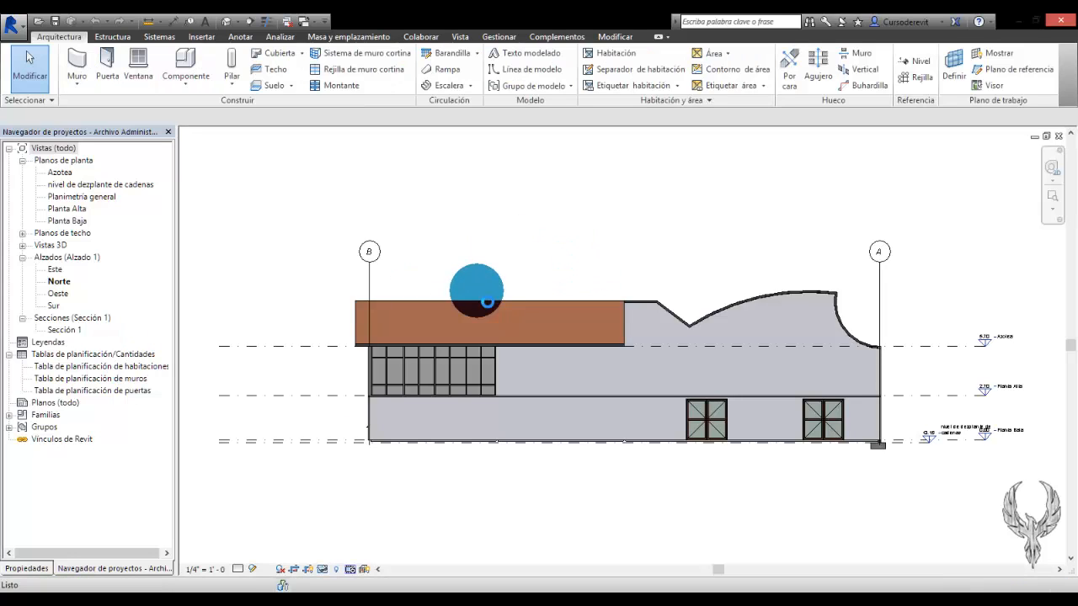
key("w")
key("t")
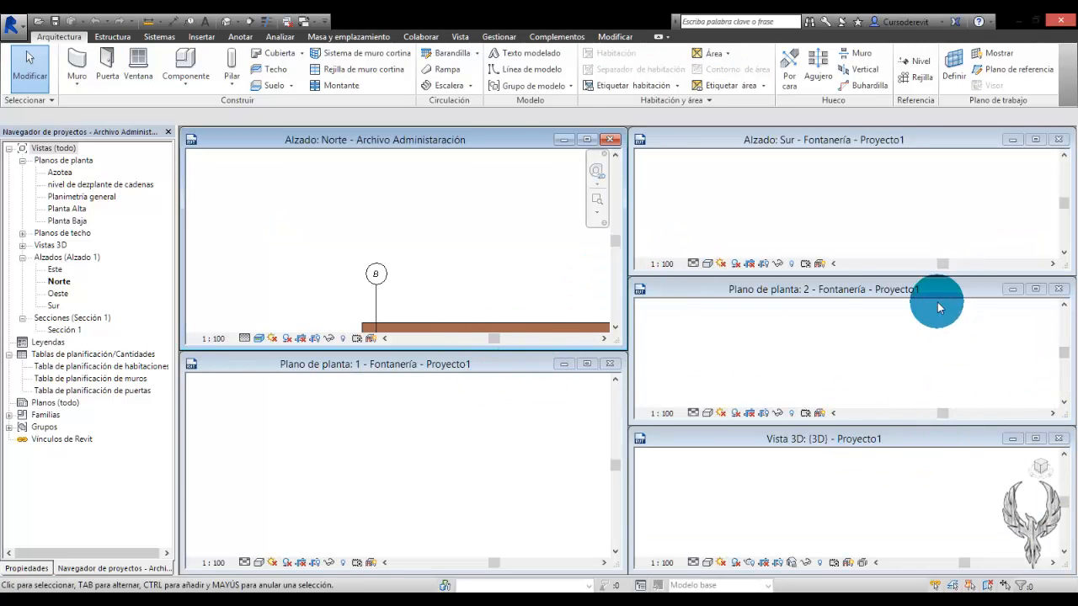
Close the extra Proyecto1 views and tile the 1 - Fontanería plan beside the Archivo Administaración Norte elevation.
left_click(1054, 161)
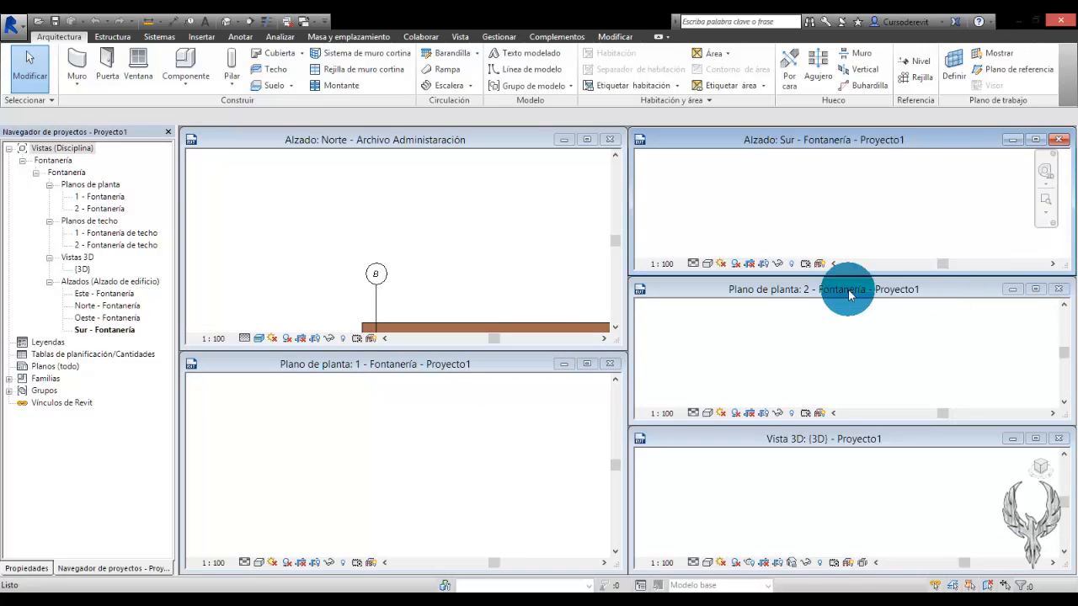
left_click(1058, 439)
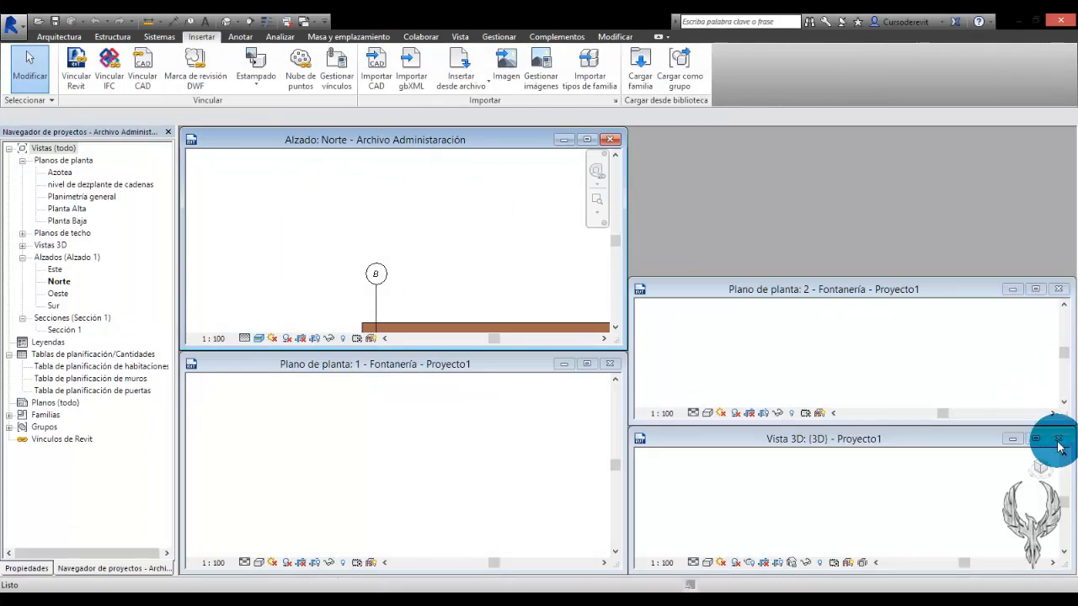
left_click(447, 452)
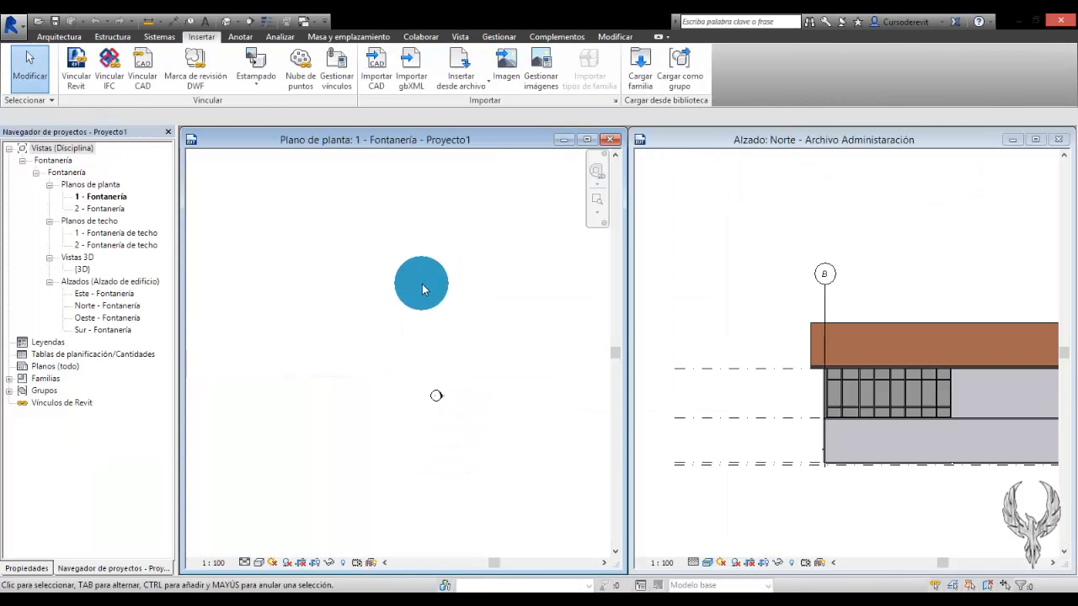
mouse_move(484, 314)
middle_mouse_down()
mouse_move(325, 308)
mouse_move(361, 308)
middle_mouse_up()
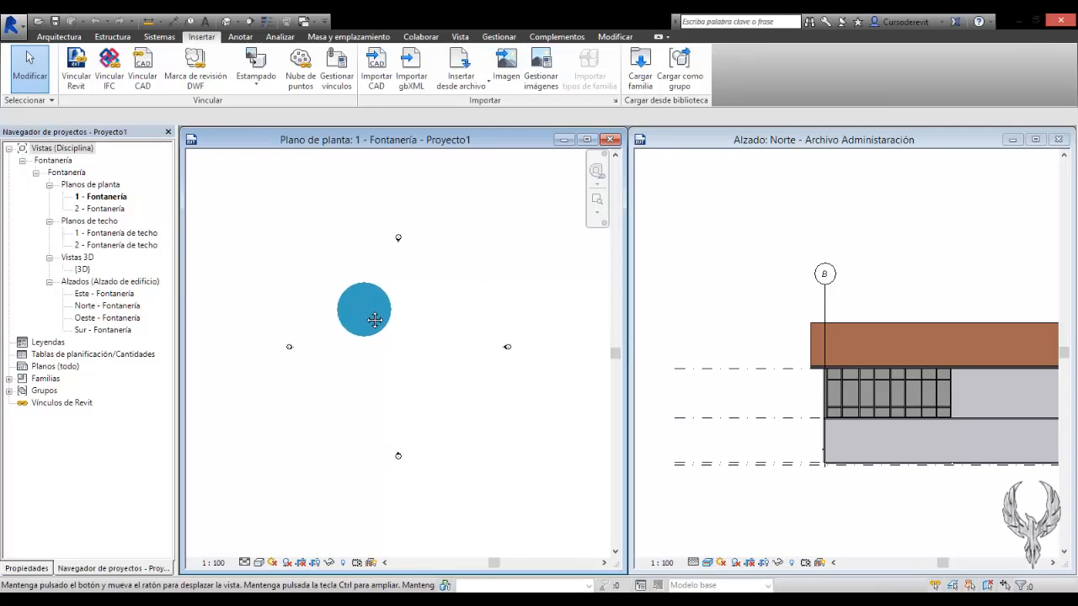
scroll(362, 309, "down", 1)
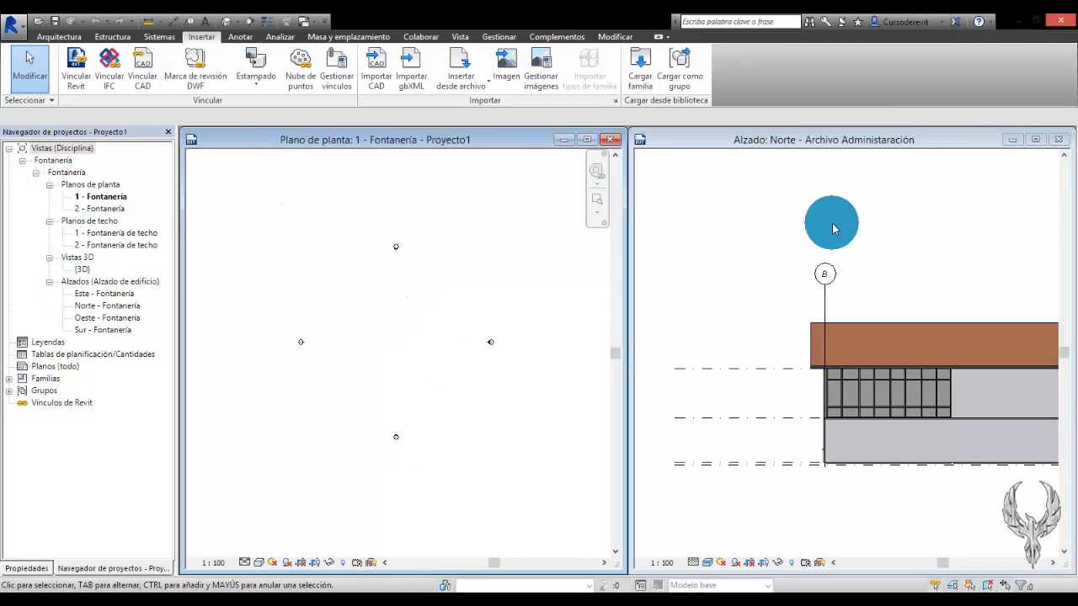
Add an elbow to the nivel de dezplante de cadenas level in the Norte elevation, lowering its head below Planta Baja.
left_click(894, 183)
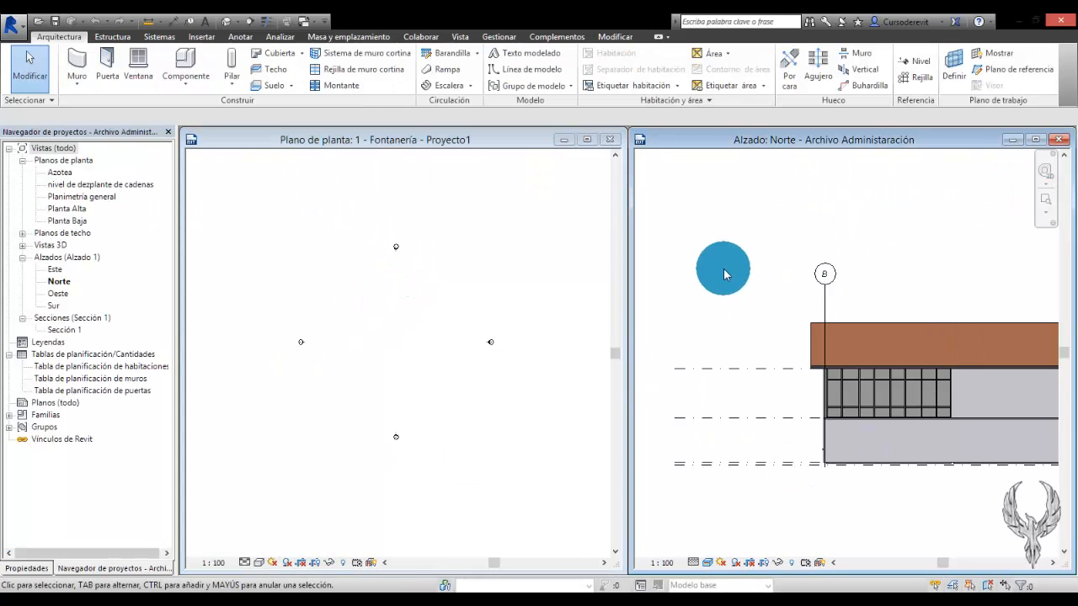
scroll(720, 266, "down", 3)
middle_click_drag(895, 222, 717, 253)
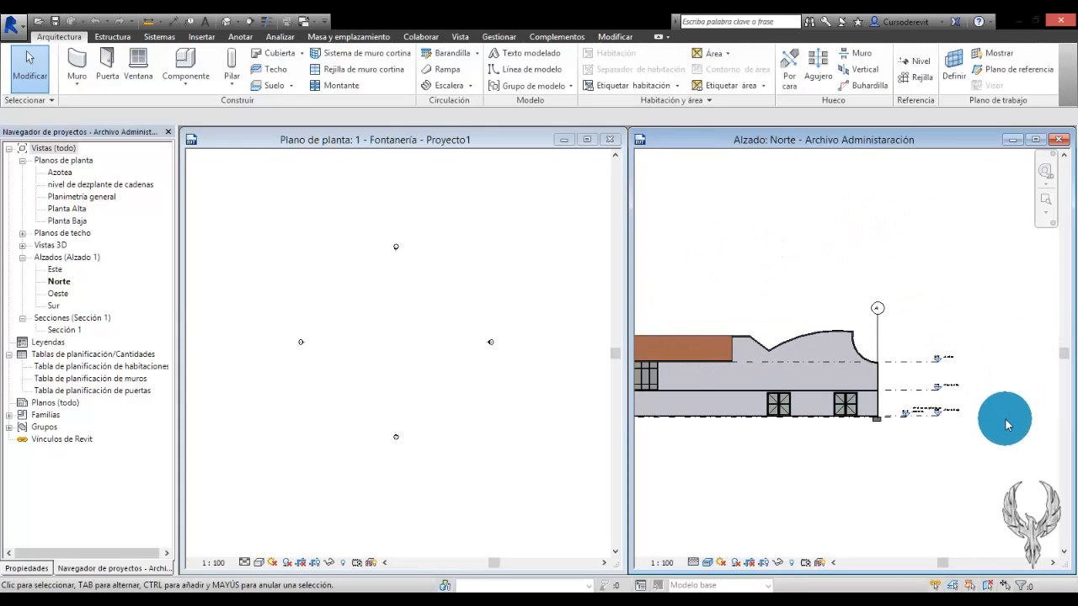
scroll(966, 468, "up", 1)
scroll(967, 467, "up", 5)
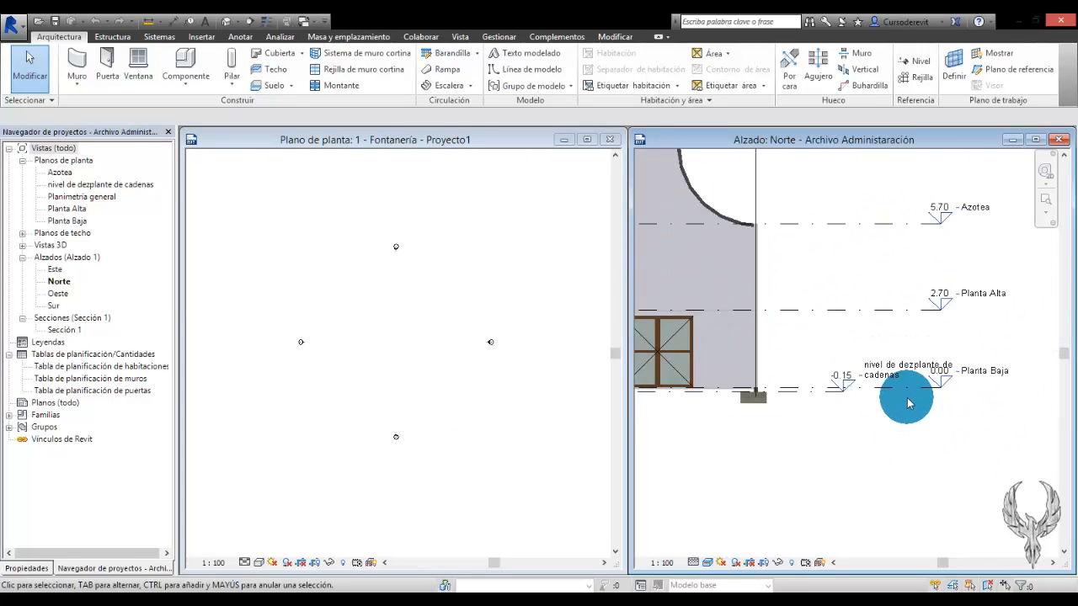
scroll(854, 398, "up", 3)
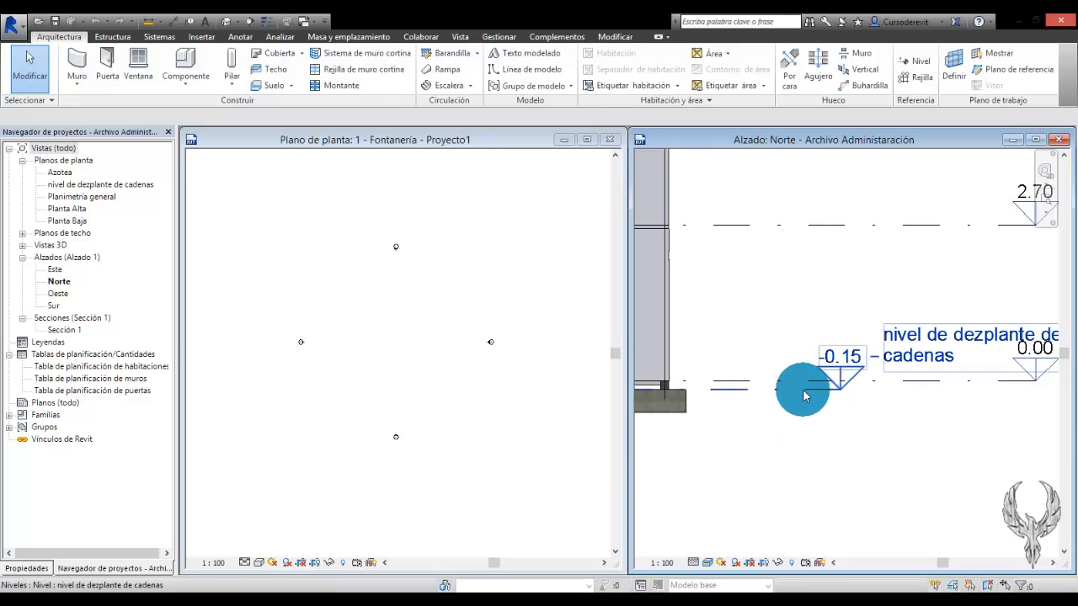
left_click(807, 394)
left_click_drag(807, 394, 842, 432)
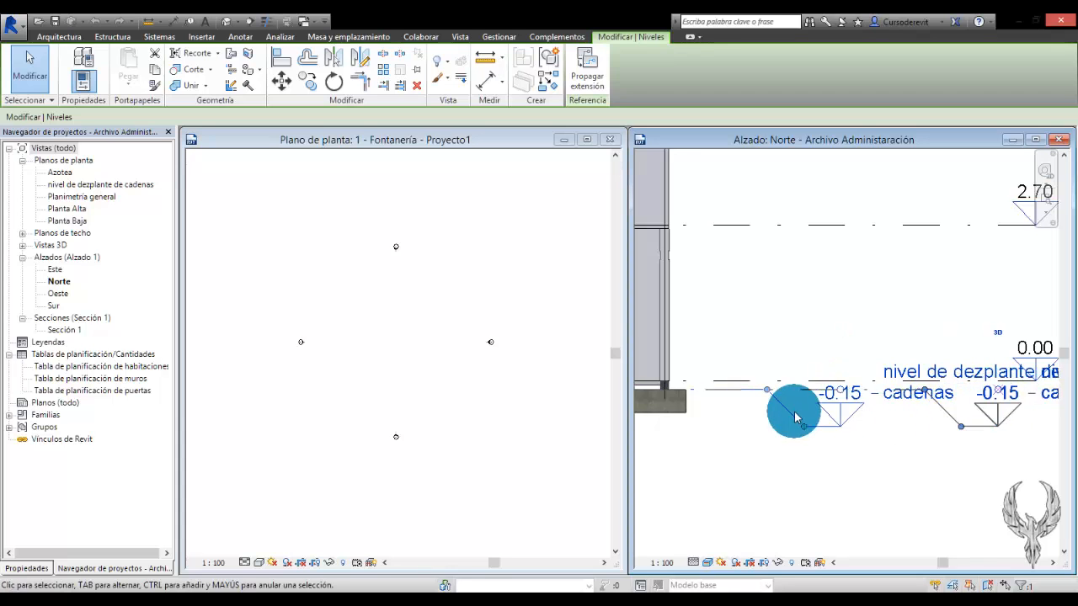
Extend the nivel de dezplante de cadenas level line so its head aligns vertically with the other level markers.
scroll(794, 404, "down", 3)
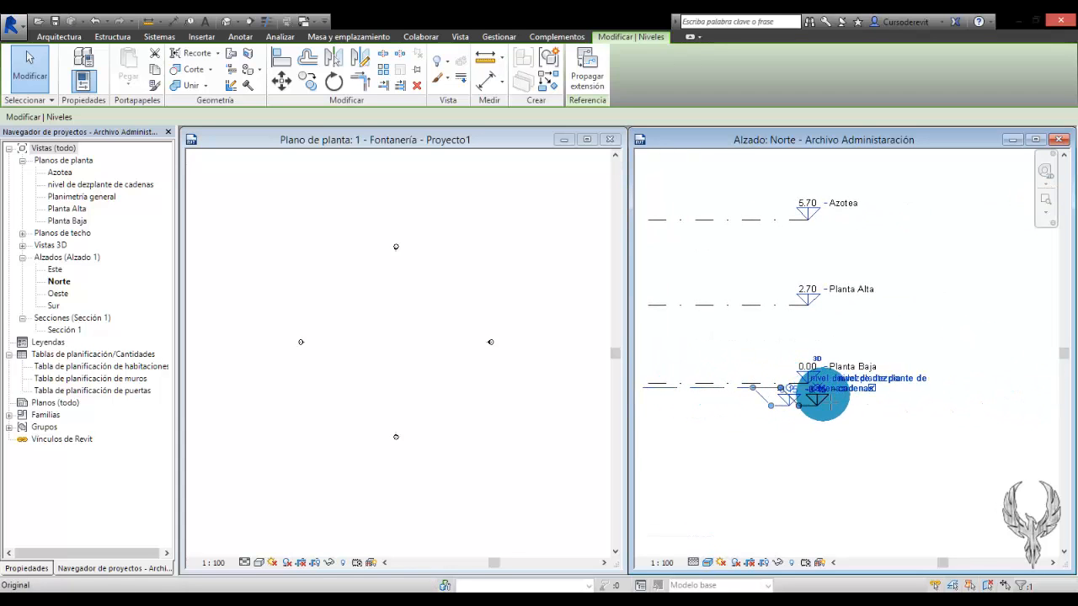
left_click_drag(842, 395, 856, 394)
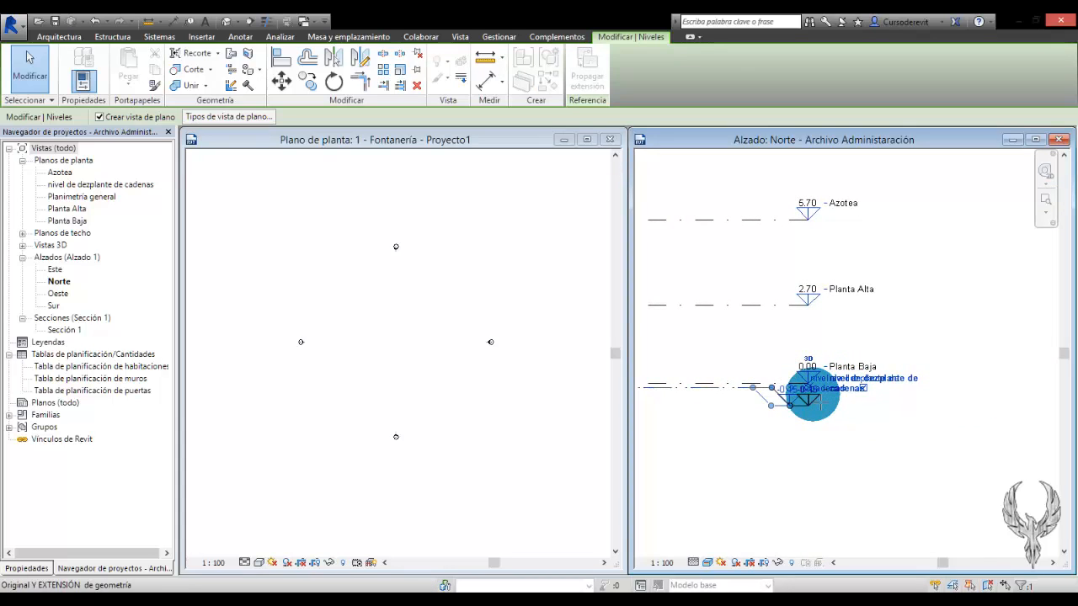
left_click(834, 481)
scroll(818, 373, "up", 4)
scroll(823, 366, "down", 3)
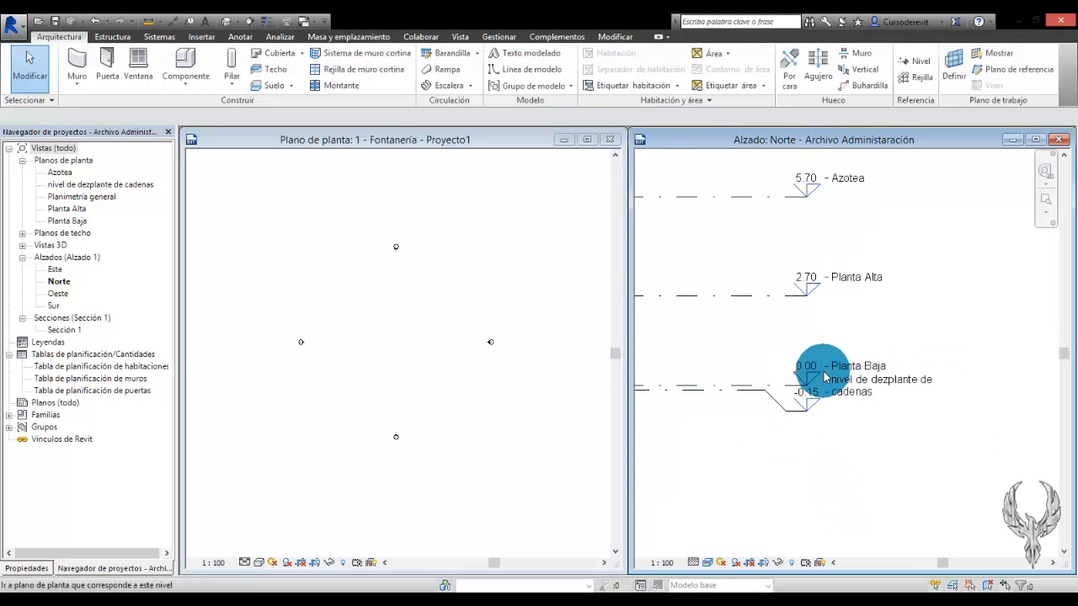
Open the Sur elevation of Archivo Administaración and return to the Proyecto1 1 - Fontanería plan window.
scroll(853, 400, "down", 3)
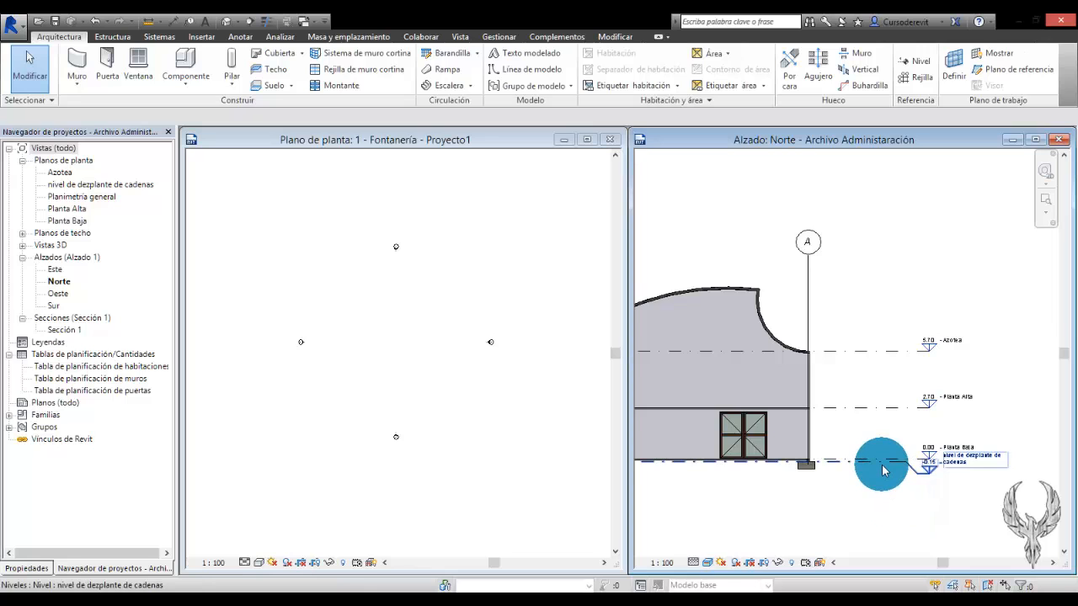
scroll(883, 470, "down", 4)
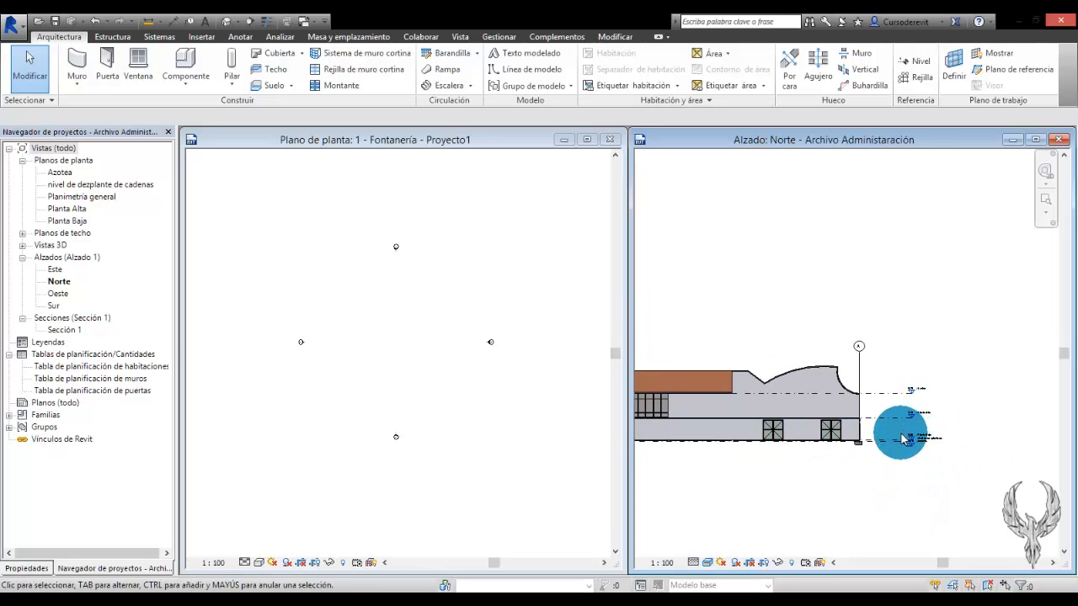
scroll(903, 438, "up", 1)
double_click(54, 306)
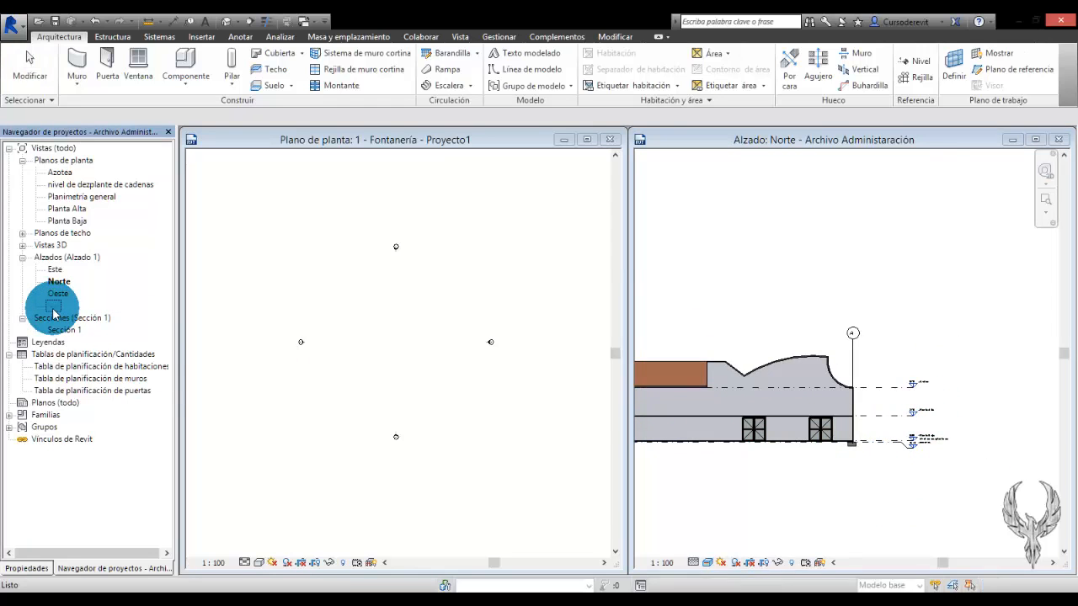
left_click(616, 146)
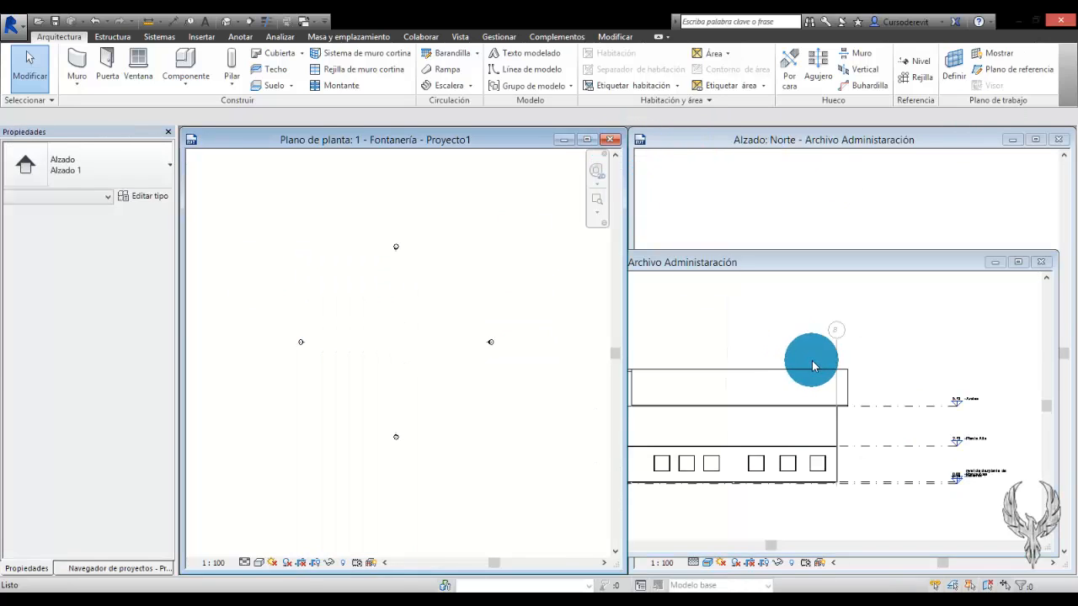
Close the Sur elevation of Archivo Administaración and open the Sur - Fontanería elevation of Proyecto1.
left_click(560, 318)
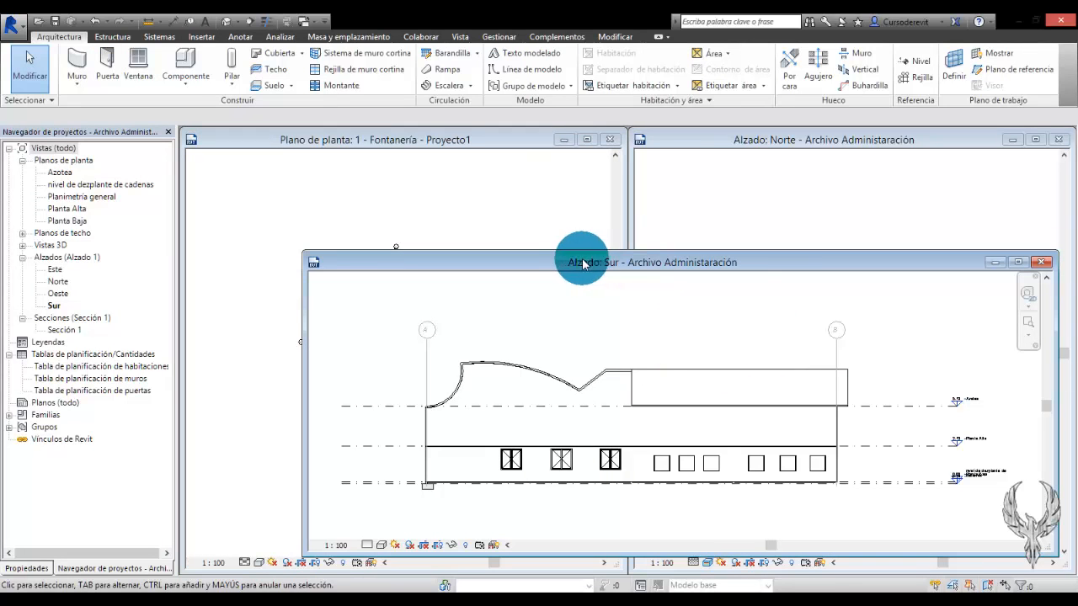
left_click(1041, 262)
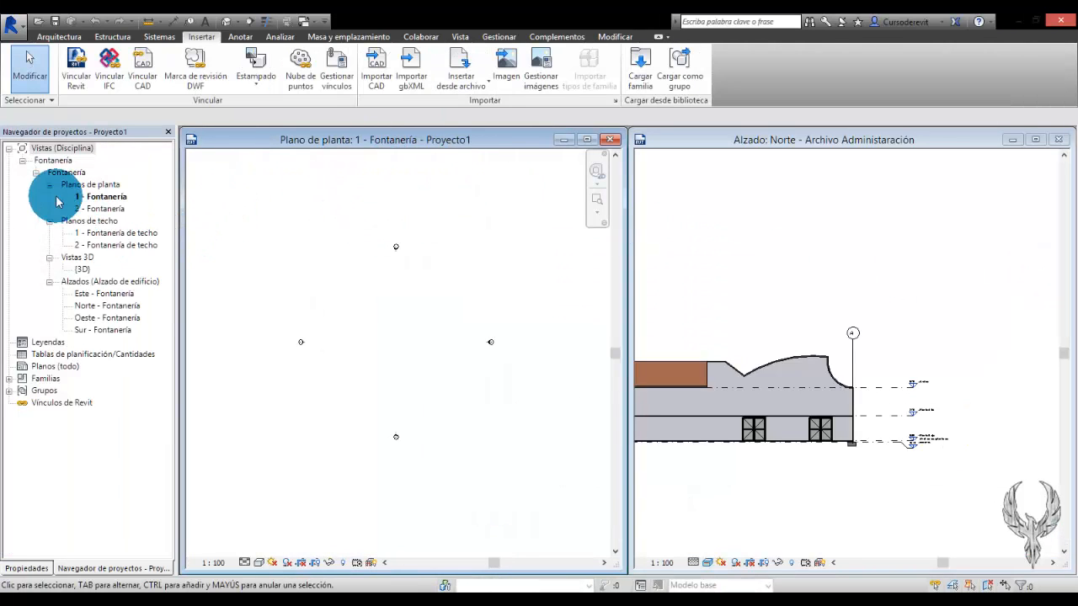
left_click(84, 332)
double_click(84, 331)
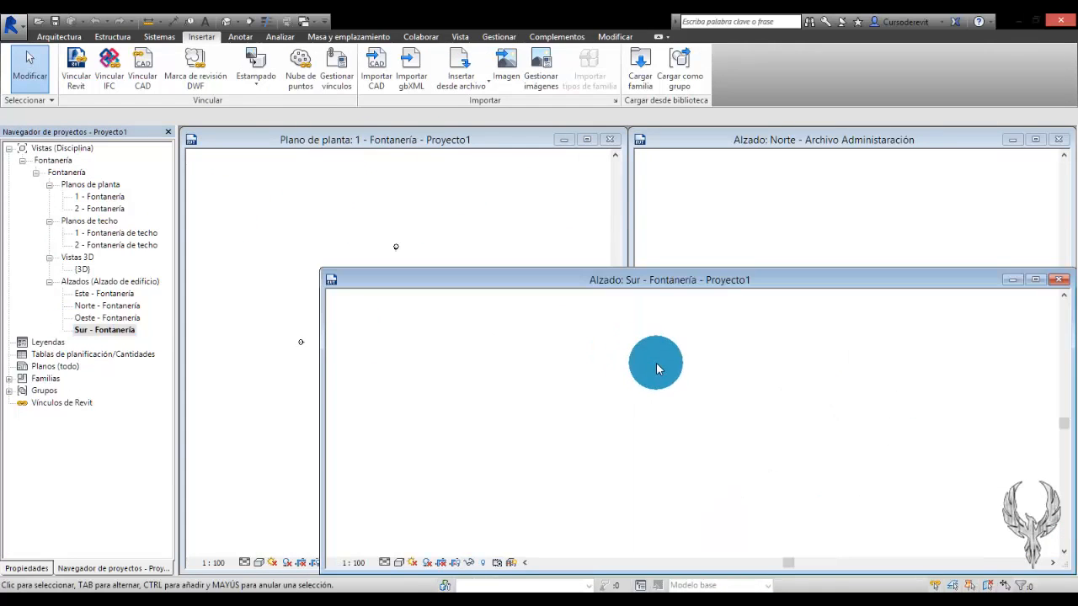
Close the 1 - Fontanería plan and tile the Sur - Fontanería elevation beside the Archivo Administaración Norte elevation, framing both sets of level heads.
left_click(612, 144)
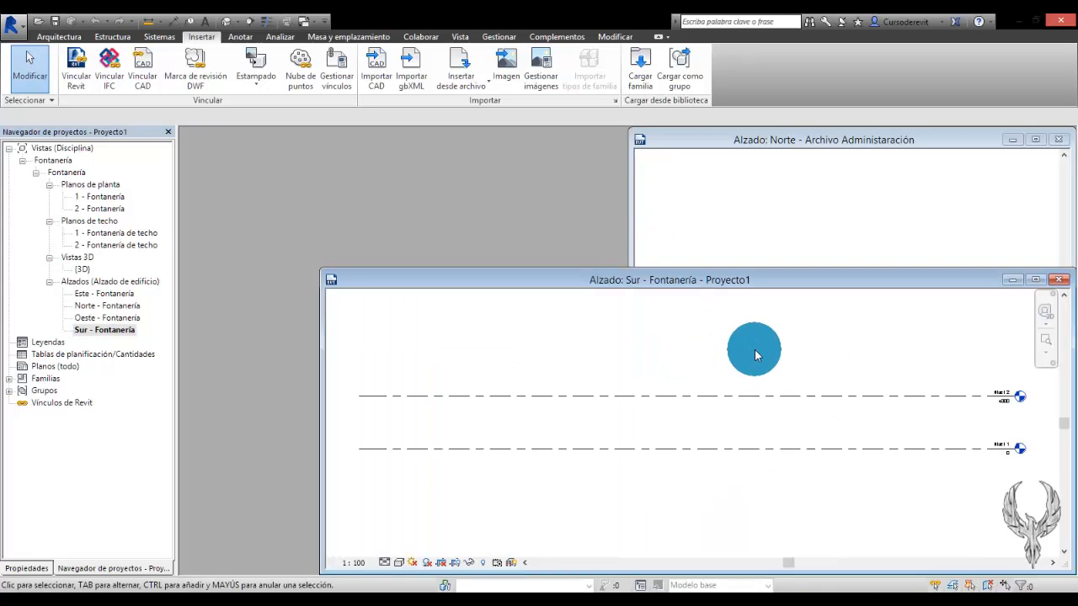
key("w")
key("t")
middle_click_drag(460, 368, 411, 420)
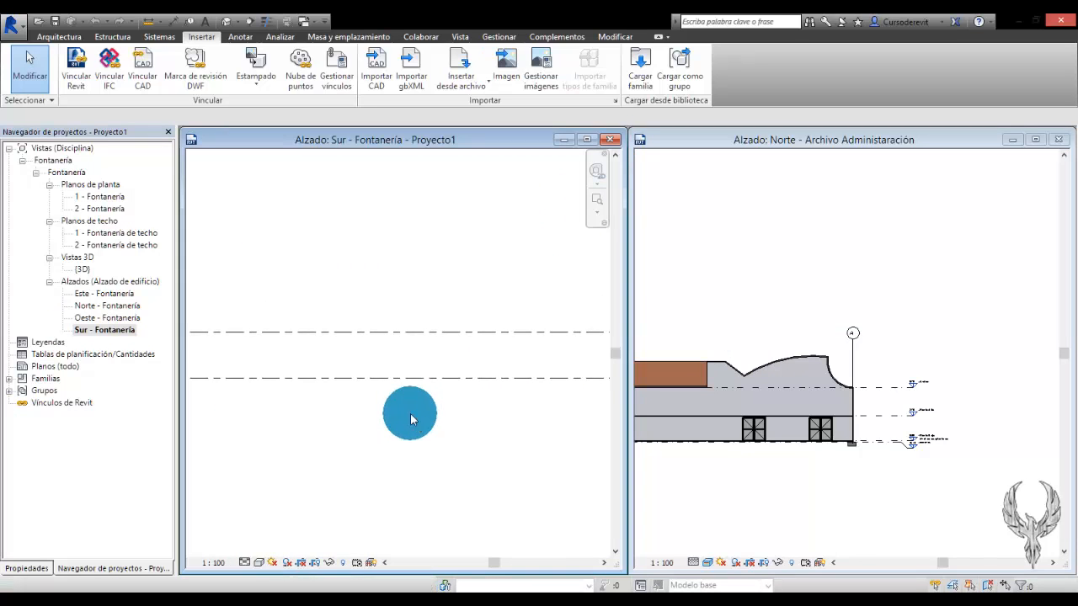
scroll(544, 284, "up", 2)
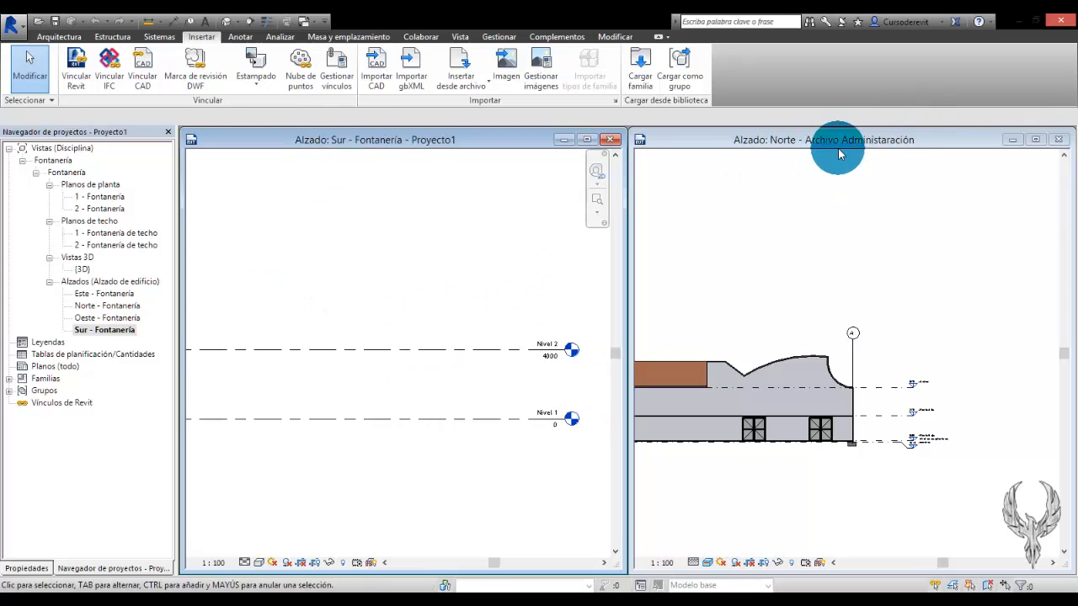
scroll(505, 379, "up", 3)
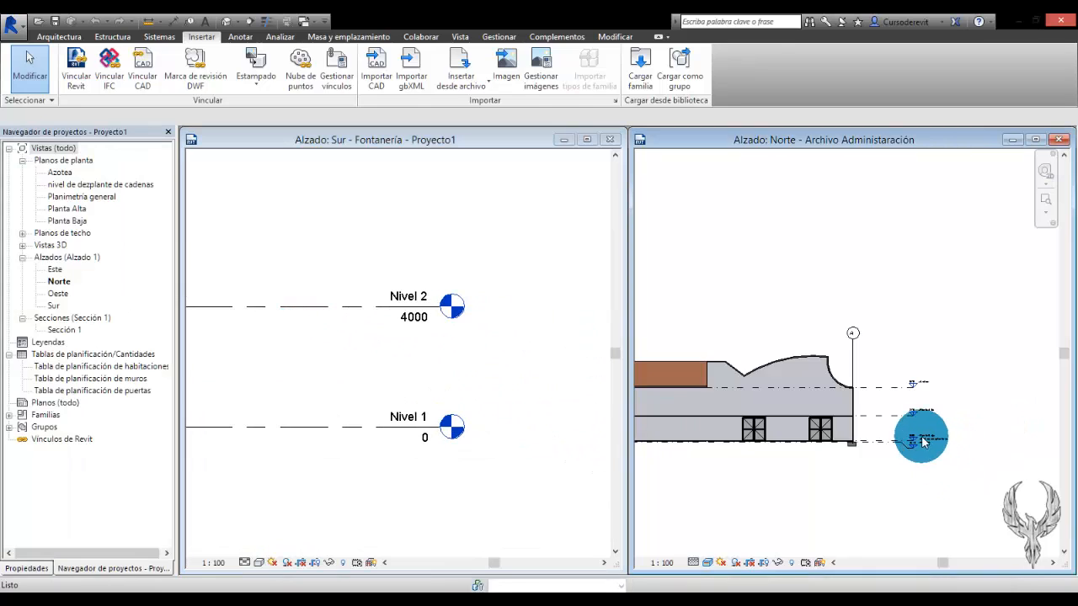
scroll(917, 440, "up", 5)
middle_click_drag(807, 431, 722, 441)
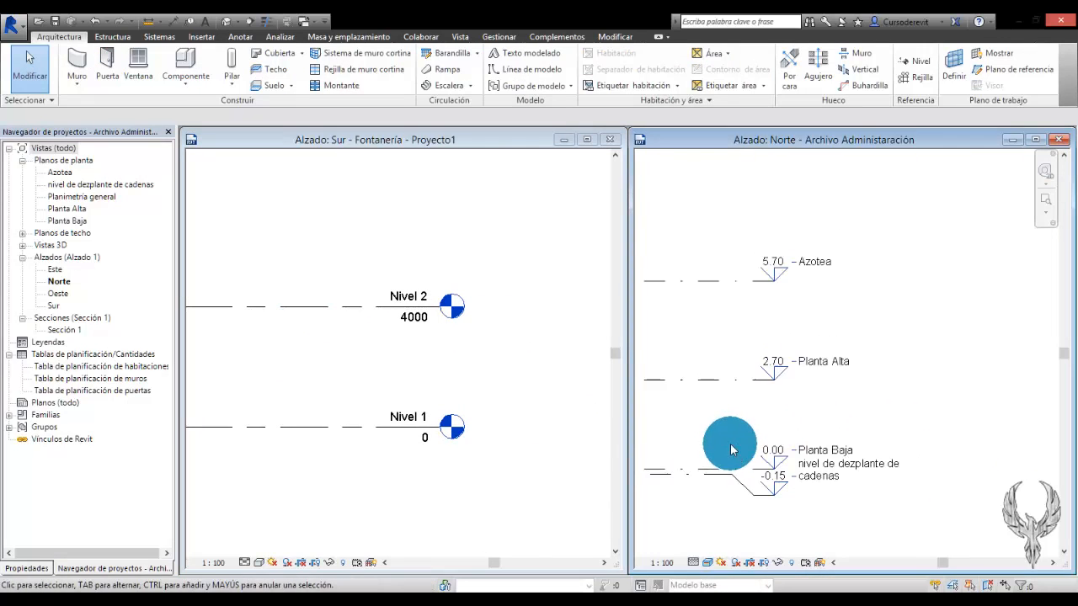
Set Proyecto1's length units to metres with the m unit symbol.
left_click(501, 403)
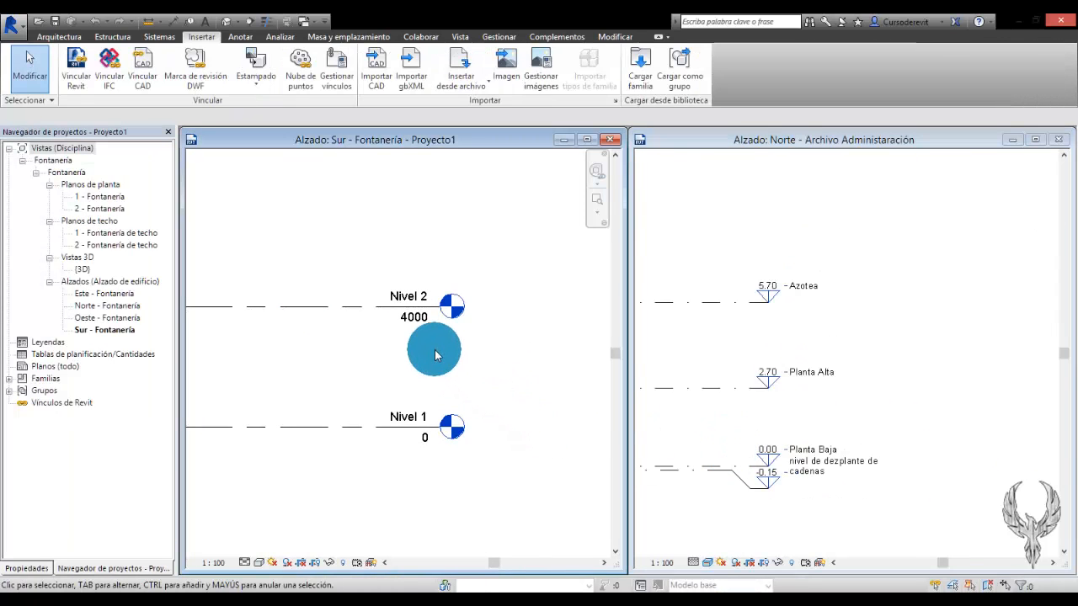
key("u")
key("n")
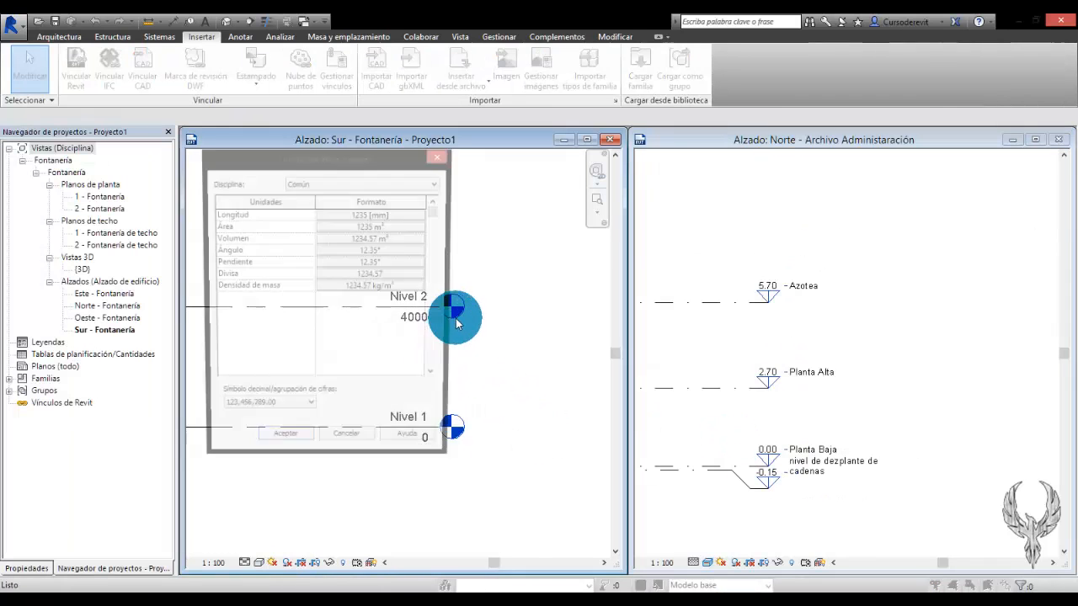
left_click(380, 217)
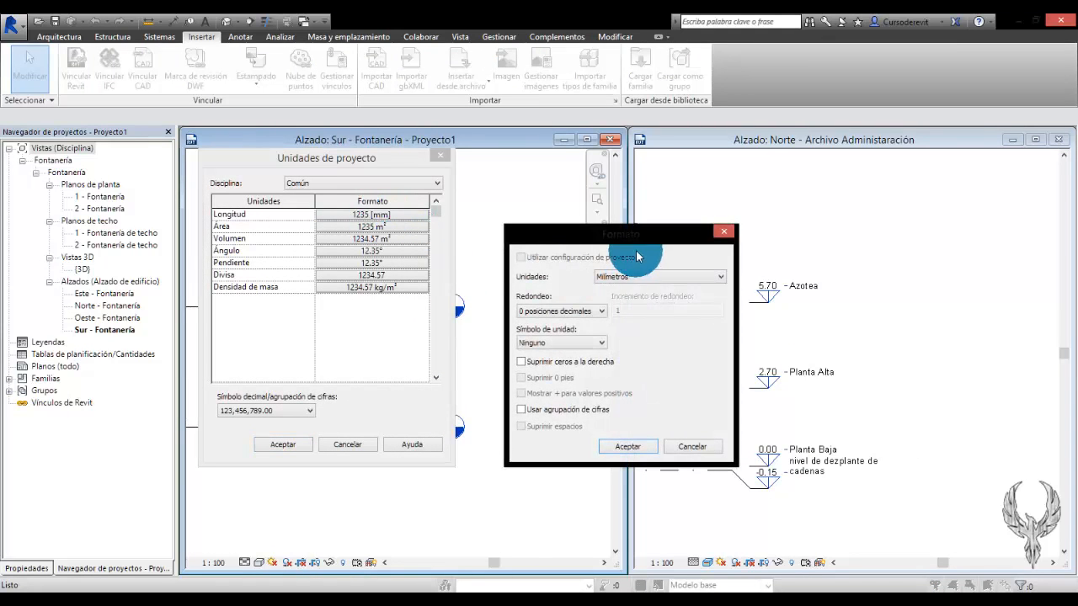
left_click(649, 276)
left_click(638, 329)
left_click(587, 344)
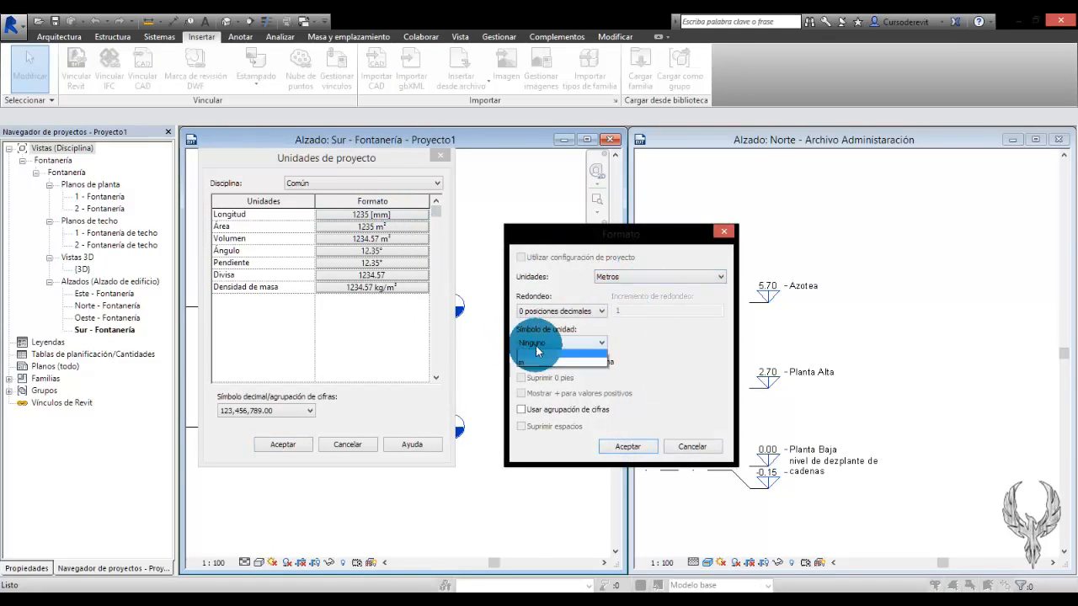
left_click(548, 362)
left_click(627, 446)
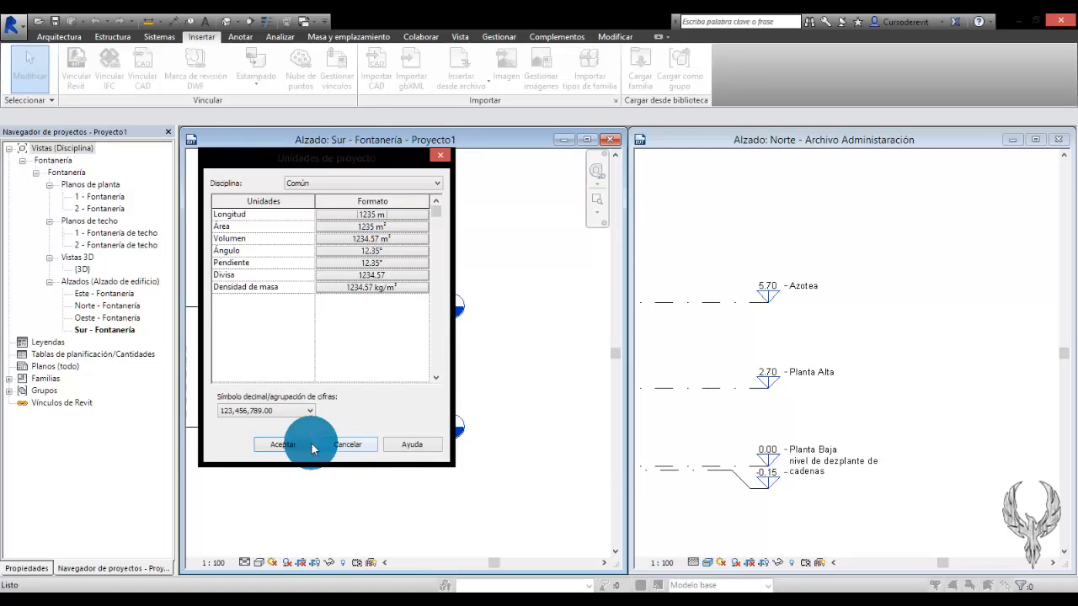
left_click(296, 456)
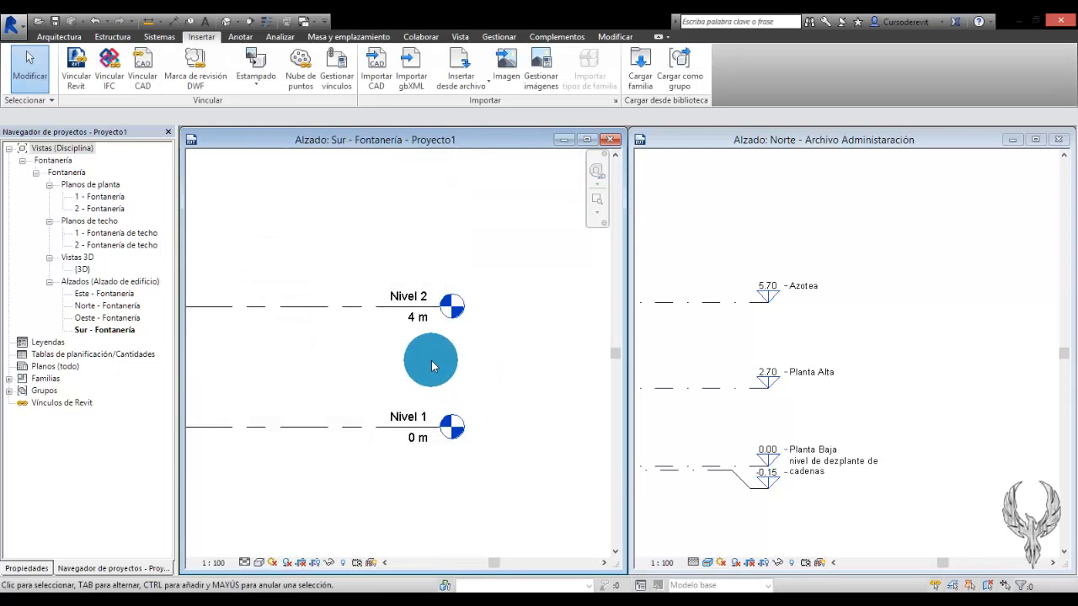
Set the rounding of Proyecto1's length units to 2 decimal places.
key("u")
key("n")
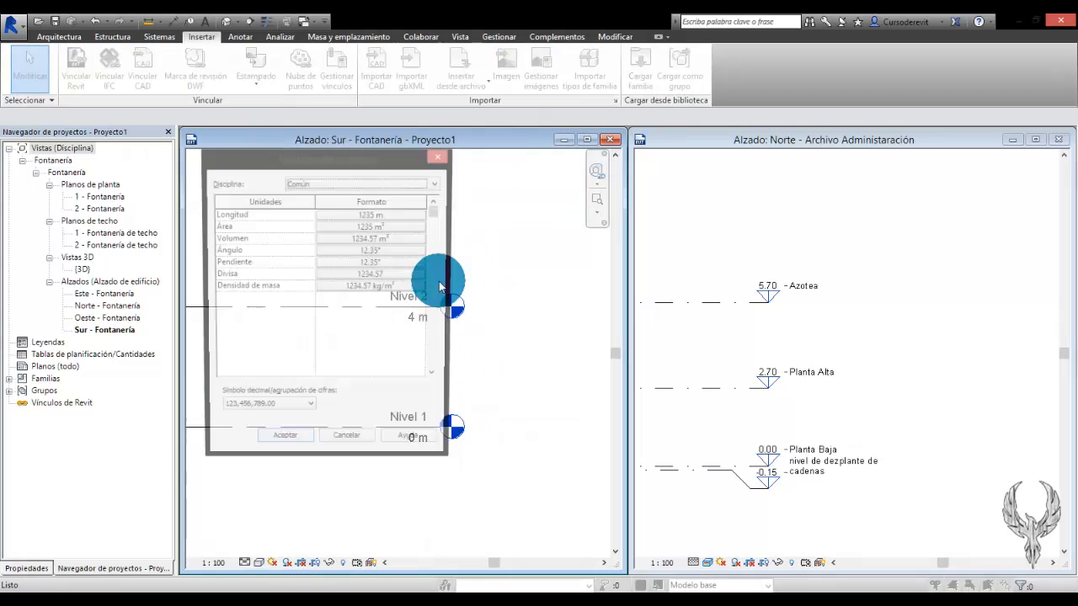
left_click(362, 215)
left_click(561, 311)
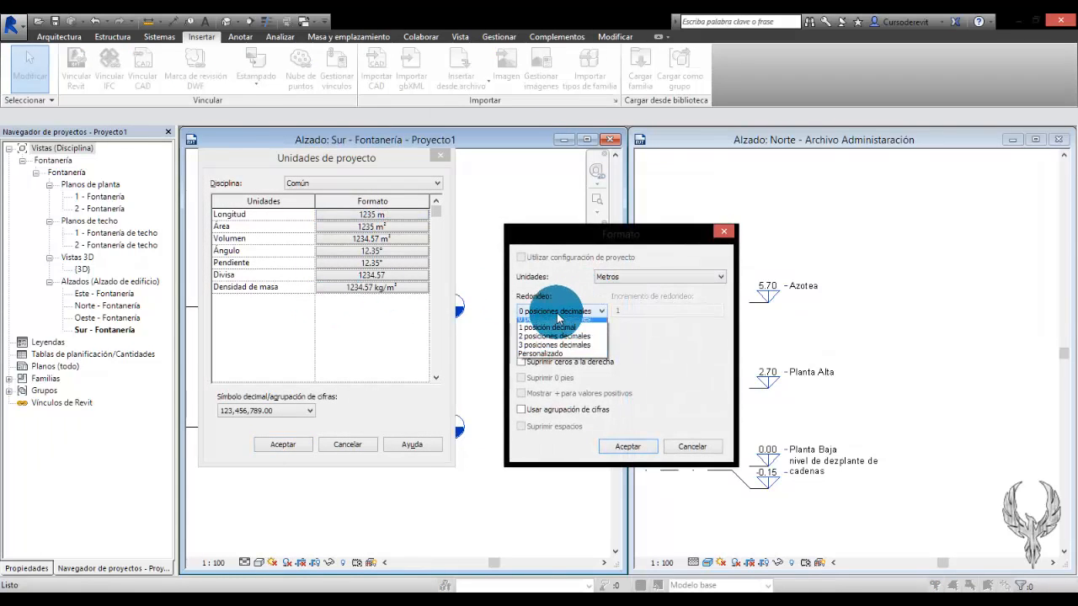
left_click(552, 378)
left_click(623, 446)
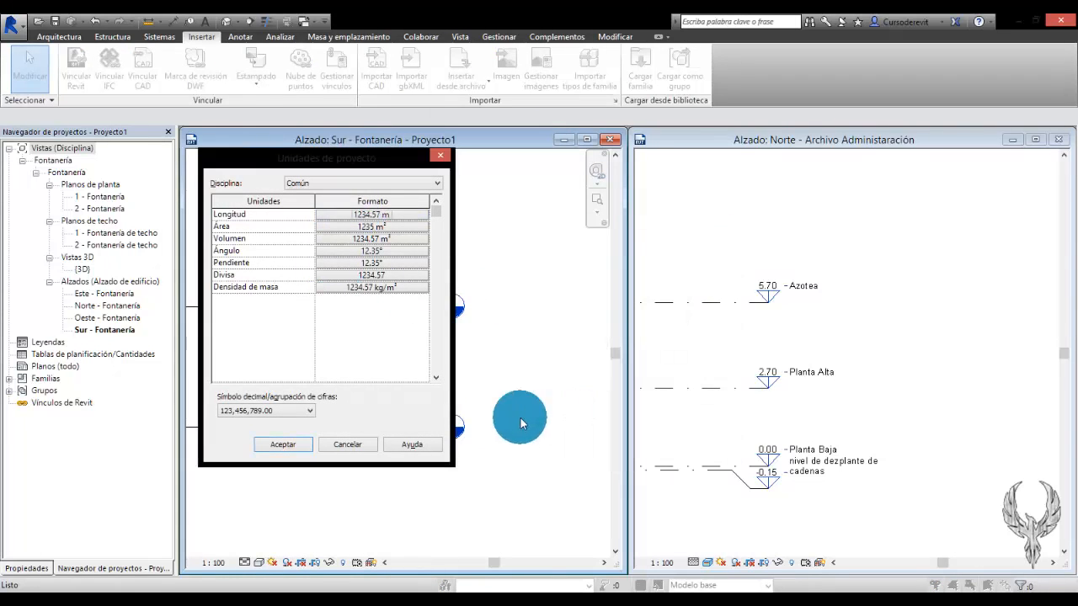
left_click(282, 447)
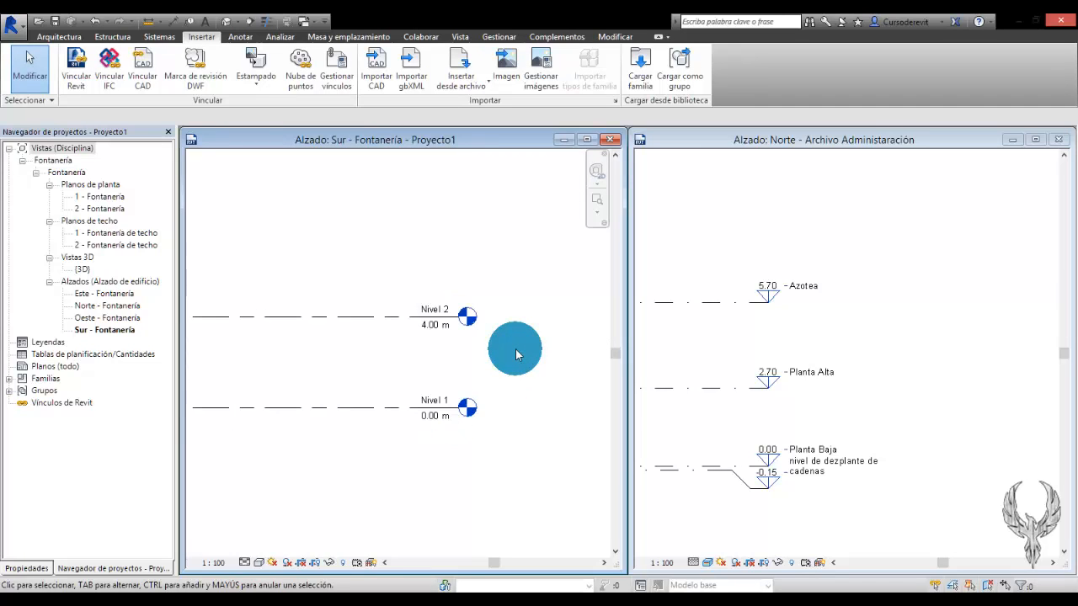
Rename the Nivel 1 level in the Sur - Fontanería elevation to "planta Baja".
left_click(991, 335)
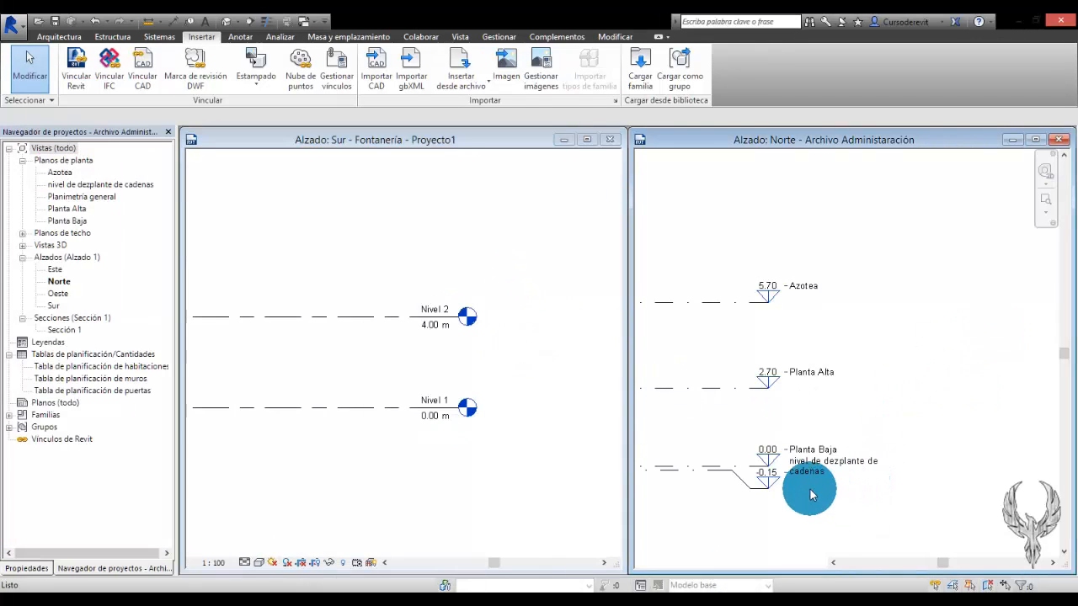
scroll(821, 495, "up", 3)
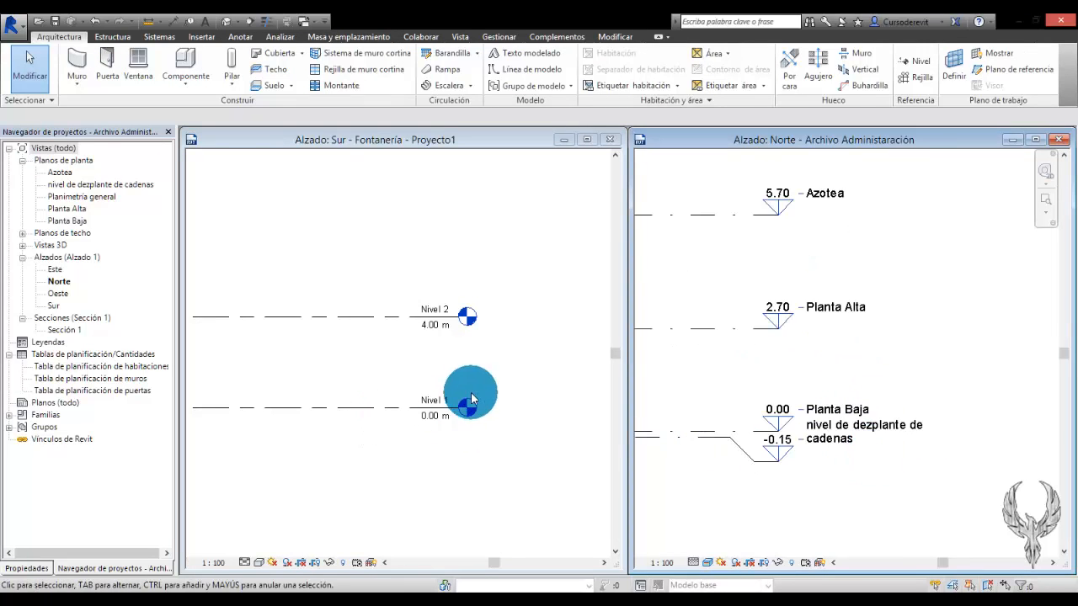
left_click(463, 468)
scroll(425, 391, "up", 4)
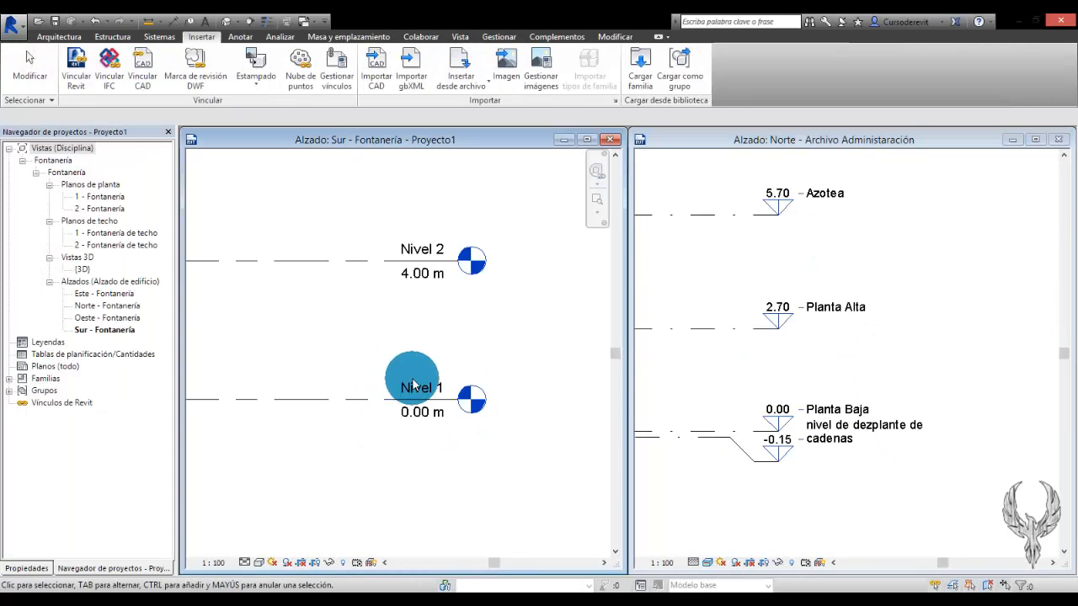
double_click(427, 395)
type("planta Baja")
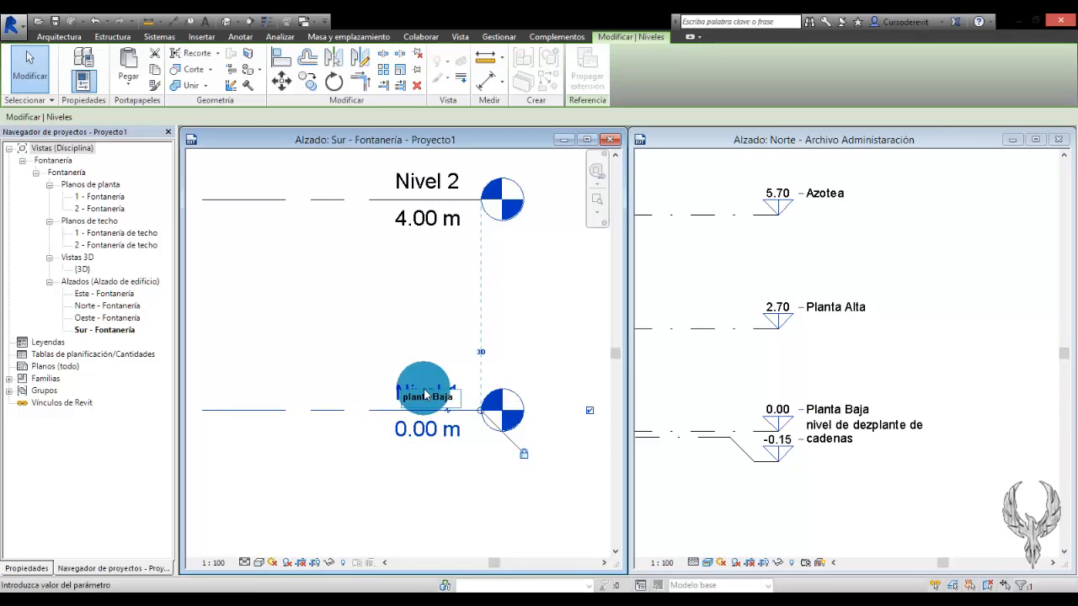
key("Return")
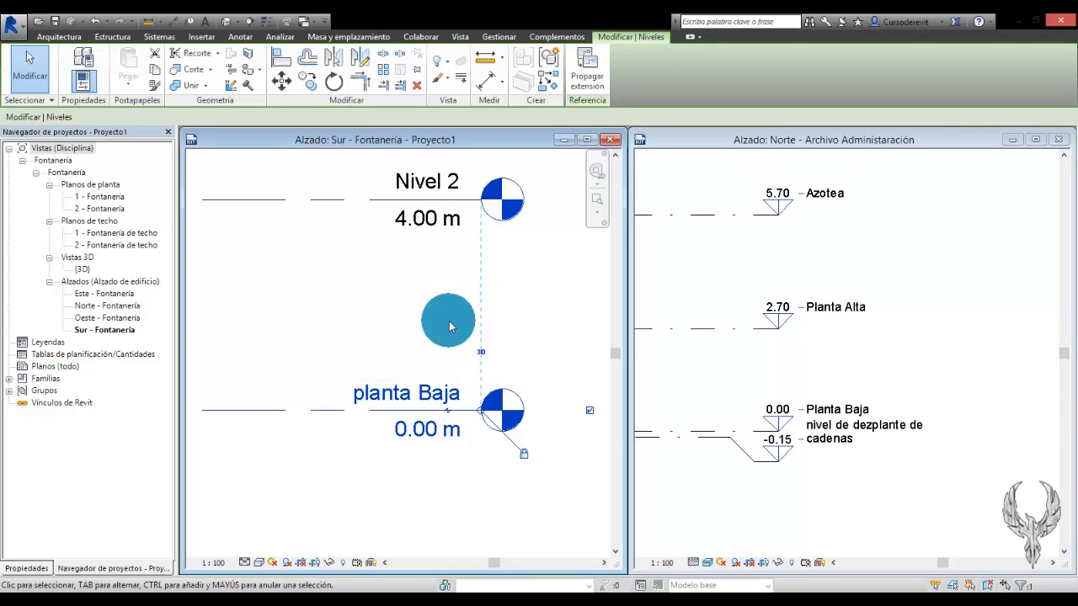
Rename the Nivel 2 level to "Planta ALta".
double_click(417, 181)
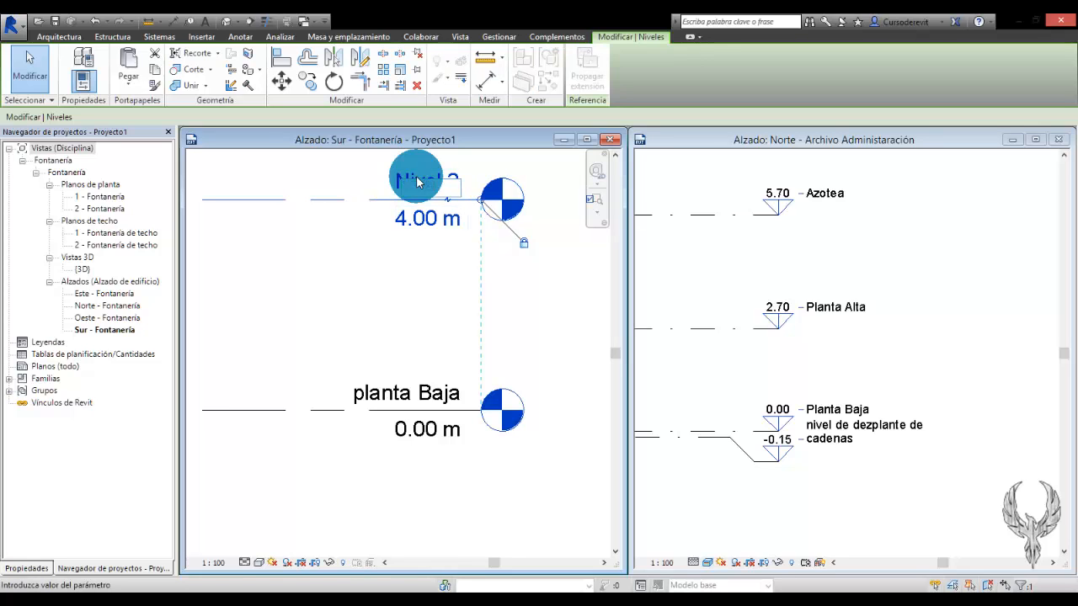
type("Planta ALta")
left_click(416, 181)
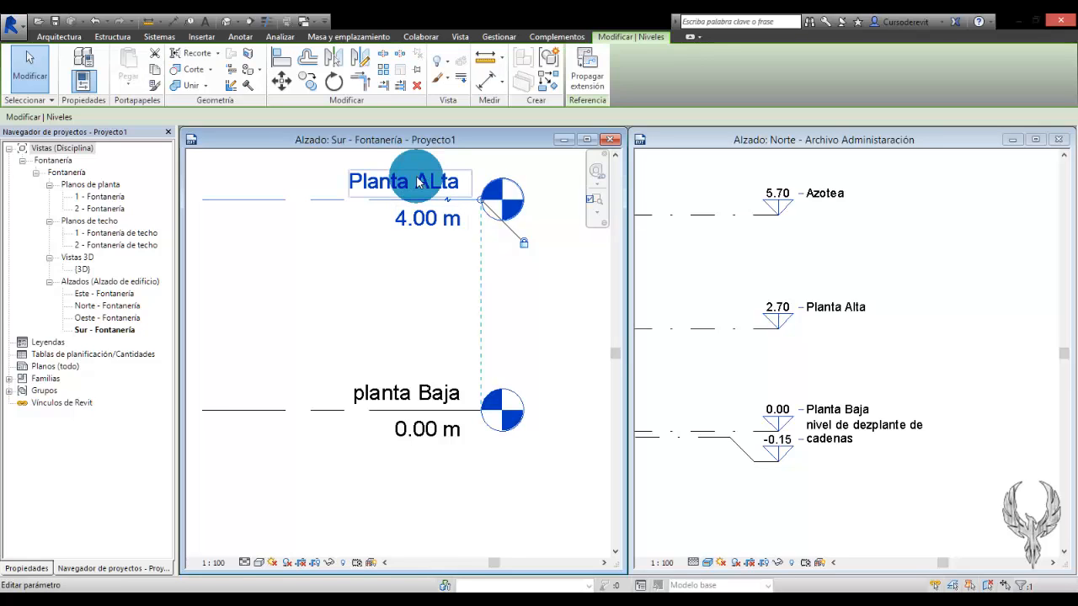
Set the elevation of the Planta ALta level to 2.70 m.
double_click(417, 228)
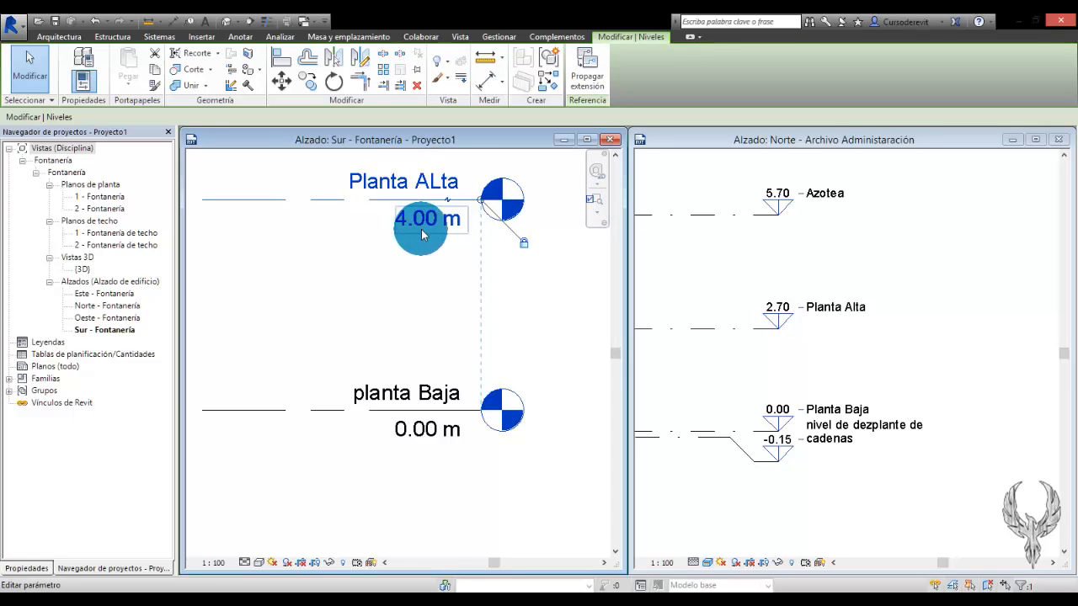
left_click(423, 224)
left_click_drag(442, 217, 373, 233)
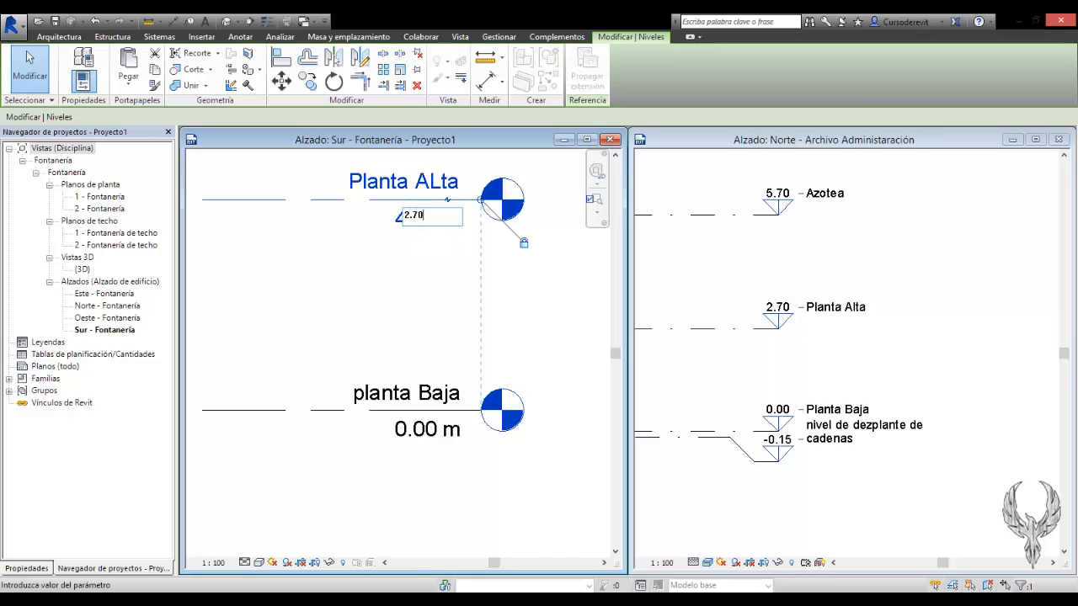
left_click(372, 228)
left_click(312, 324)
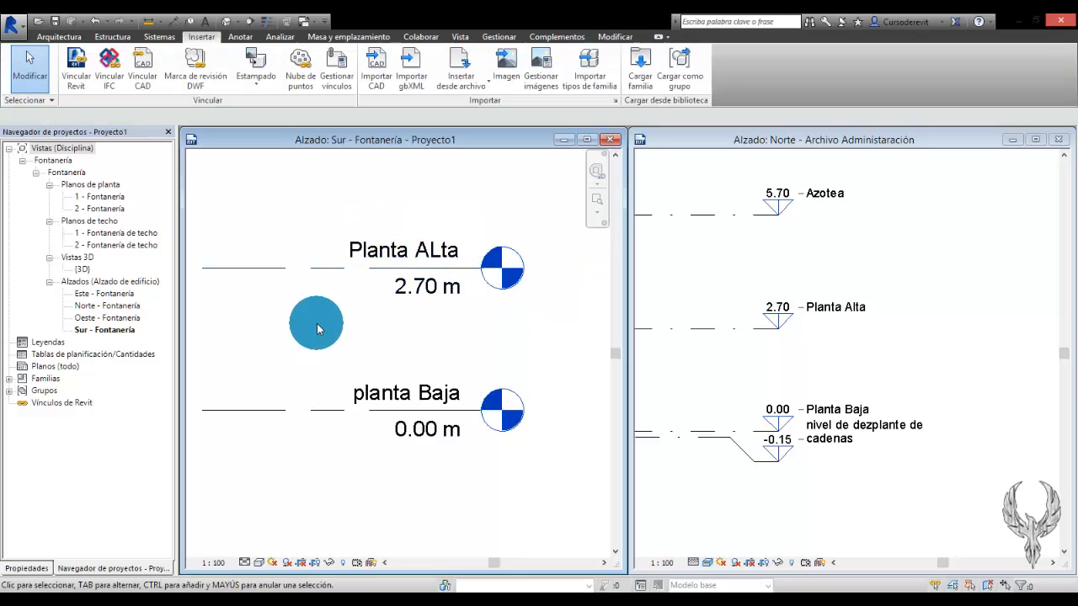
Add a new level above Planta ALta by picking its line with a 3 m offset.
scroll(472, 328, "down", 5)
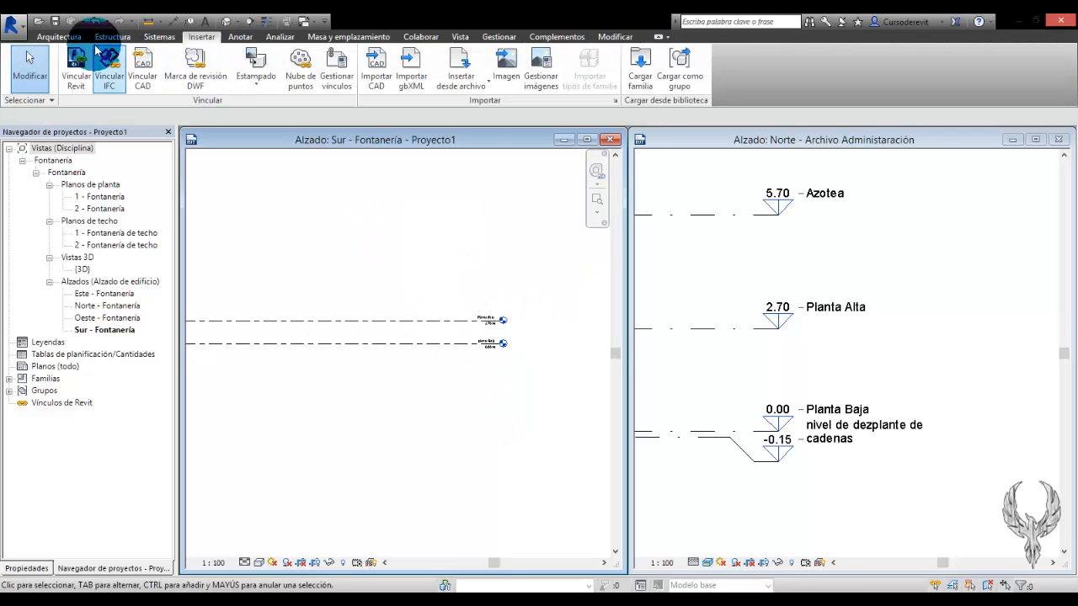
left_click(68, 37)
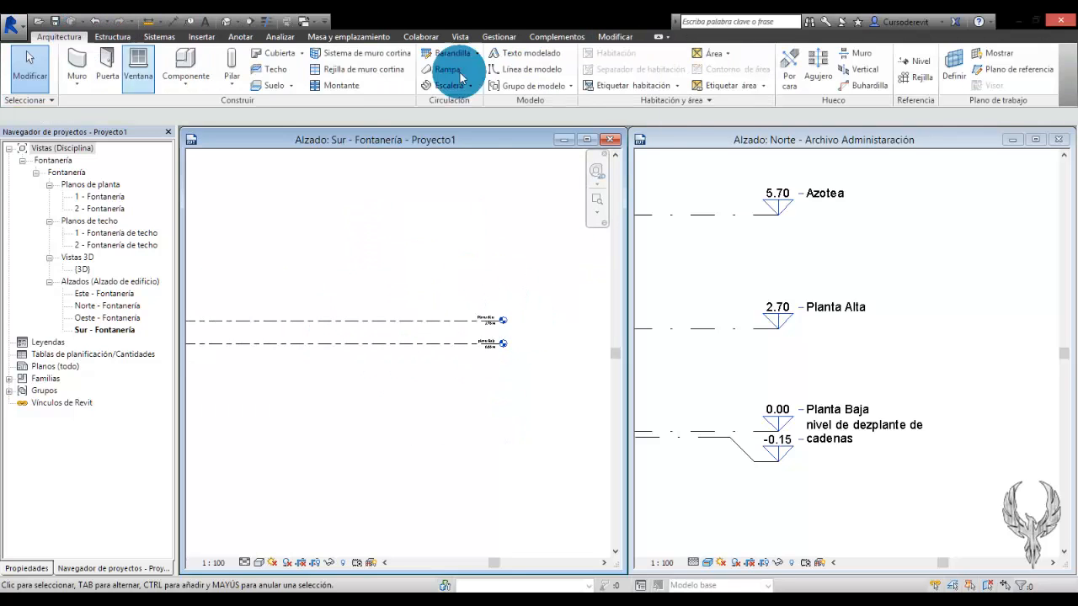
left_click(920, 67)
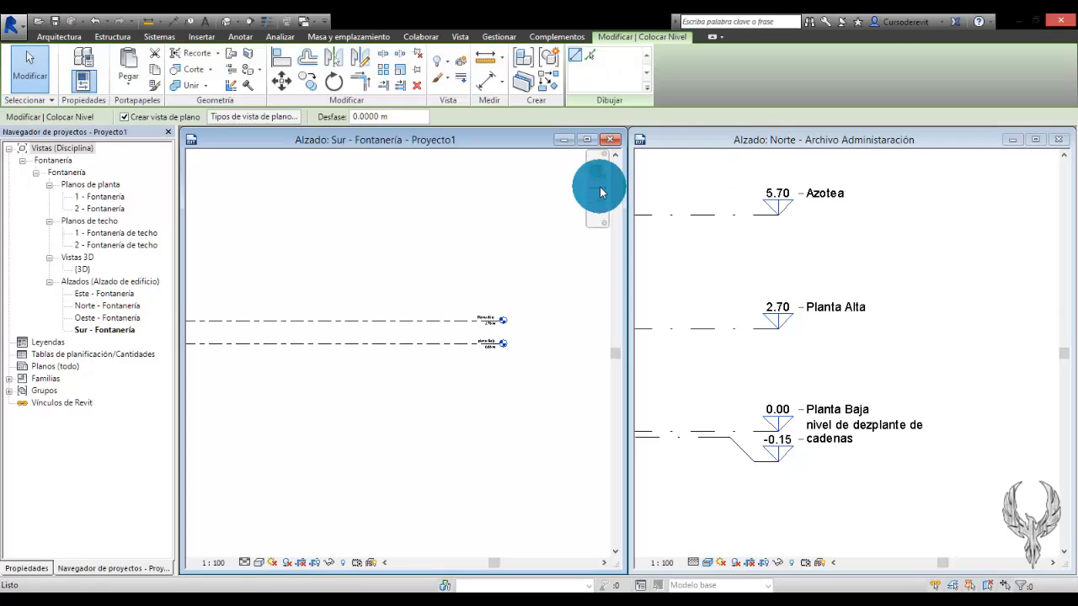
left_click(589, 54)
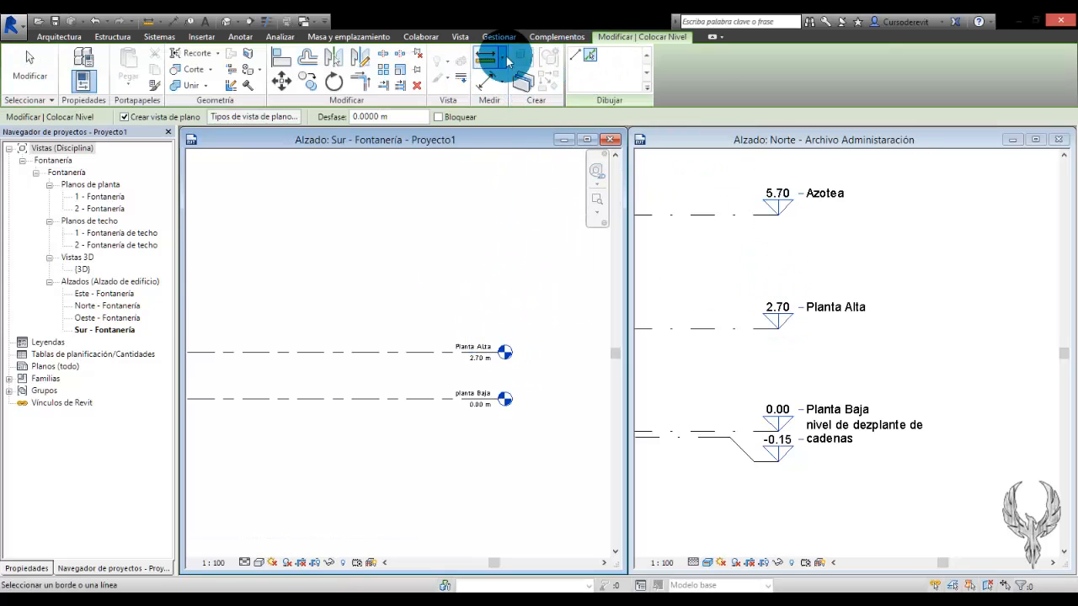
left_click(370, 116)
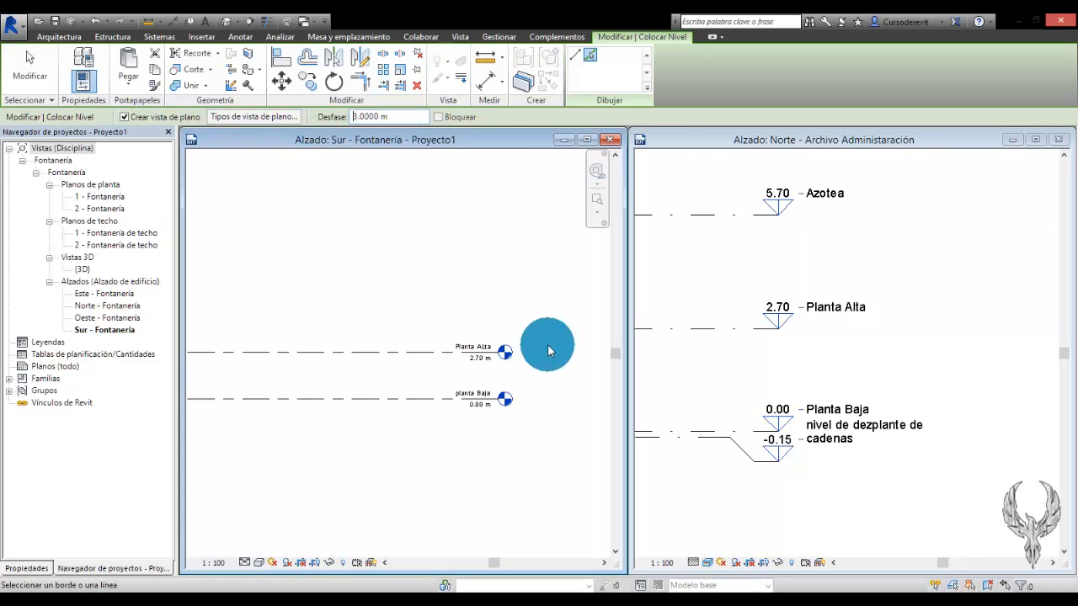
left_click(408, 352)
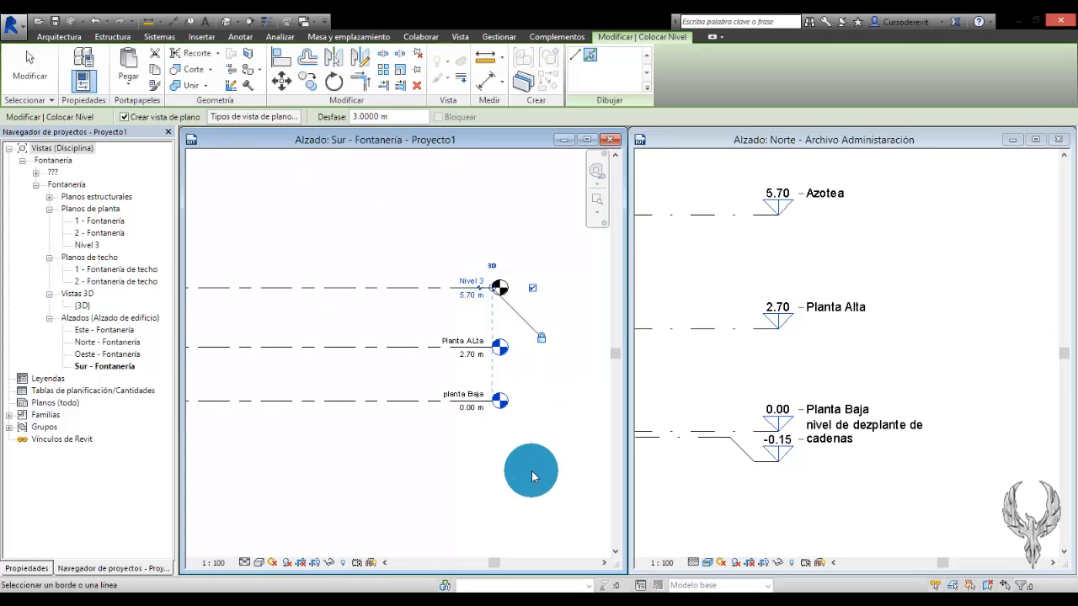
Add a new level below planta Baja by picking its line with a 0.15 m offset.
scroll(526, 488, "up", 3)
left_click(379, 116)
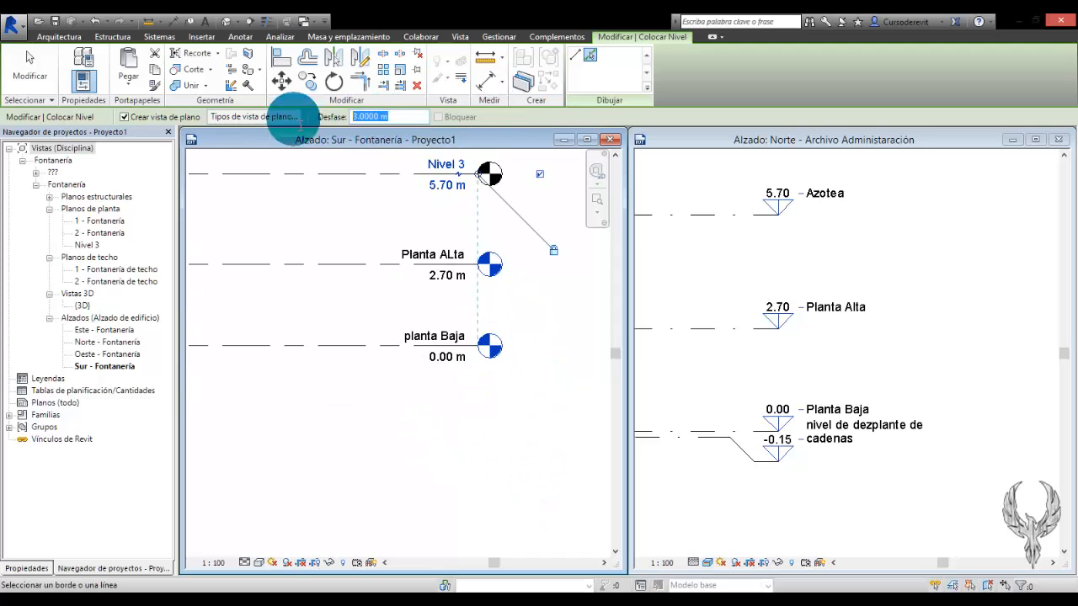
key("Return")
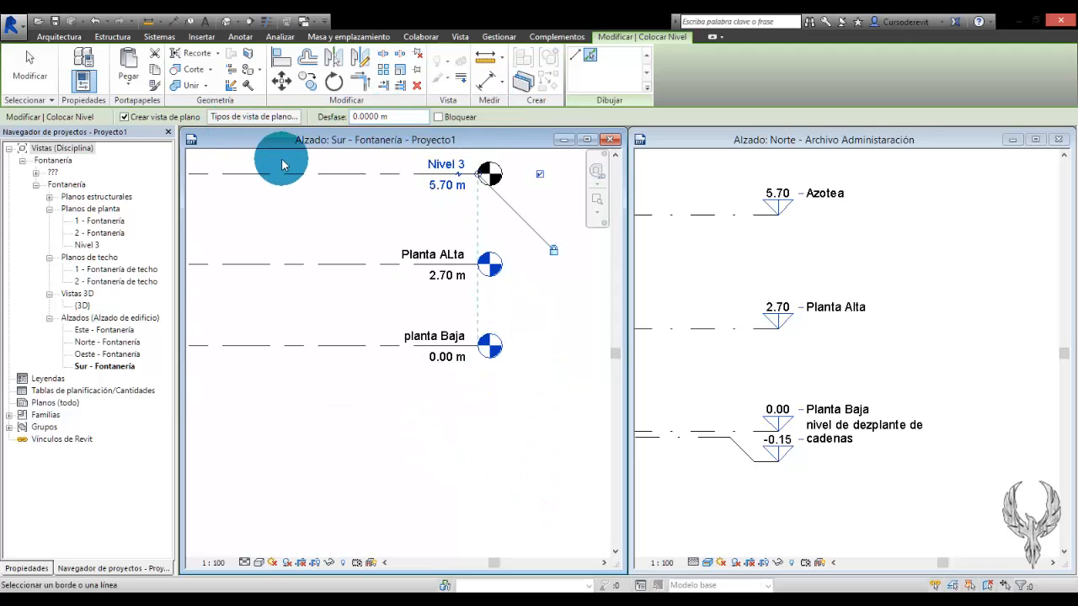
left_click(373, 116)
type("0.15")
key("Return")
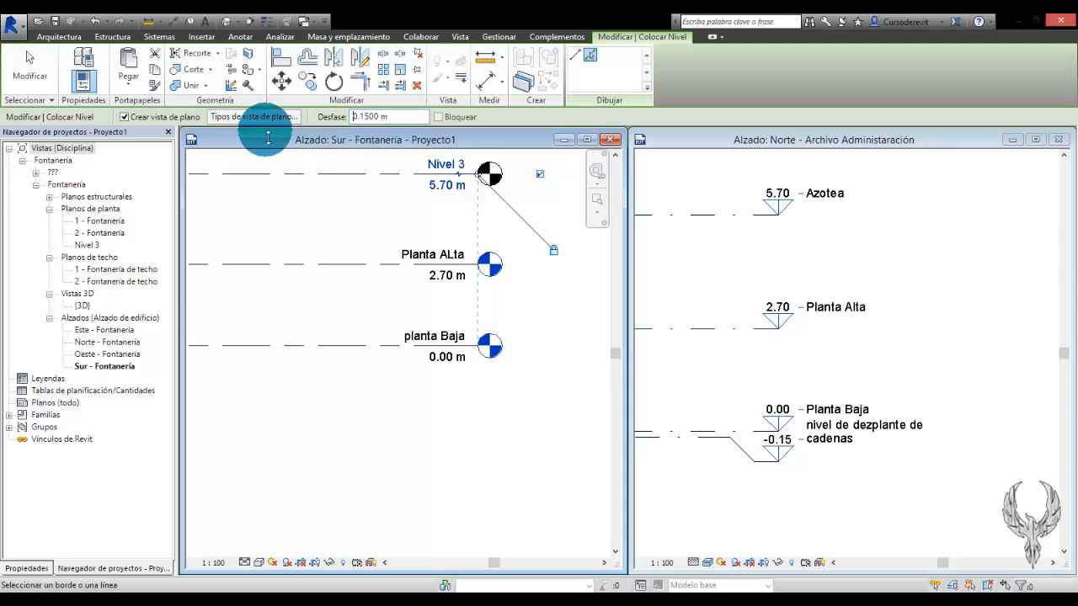
left_click(345, 347)
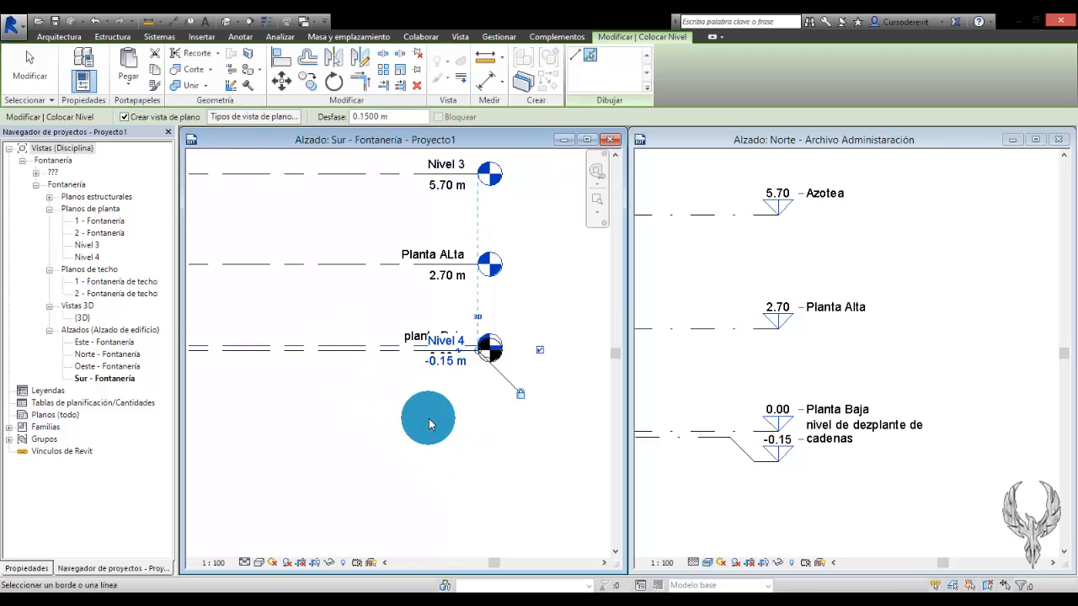
scroll(426, 413, "up", 1)
key("Escape")
key("Escape")
Add an elbow to the Nivel 4 level line and move its head and label below those of planta Baja.
left_click(373, 343)
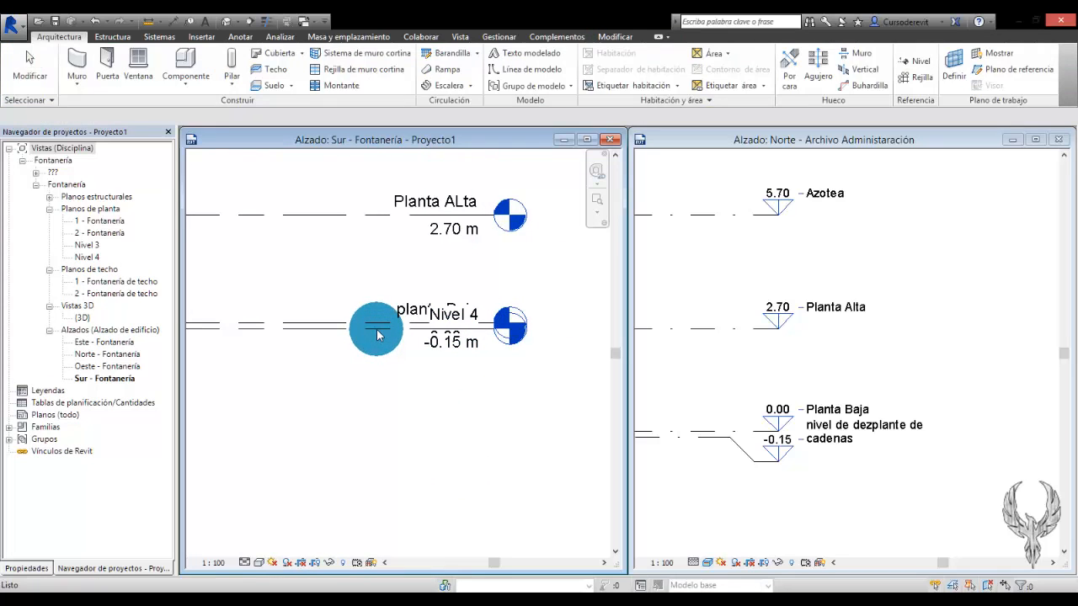
left_click(468, 345)
left_click_drag(469, 337, 419, 388)
left_click(431, 393)
left_click(426, 445)
Rename the Nivel 4 level to "nivel de dezplanta de cadenas" along with its corresponding views.
left_click(452, 370)
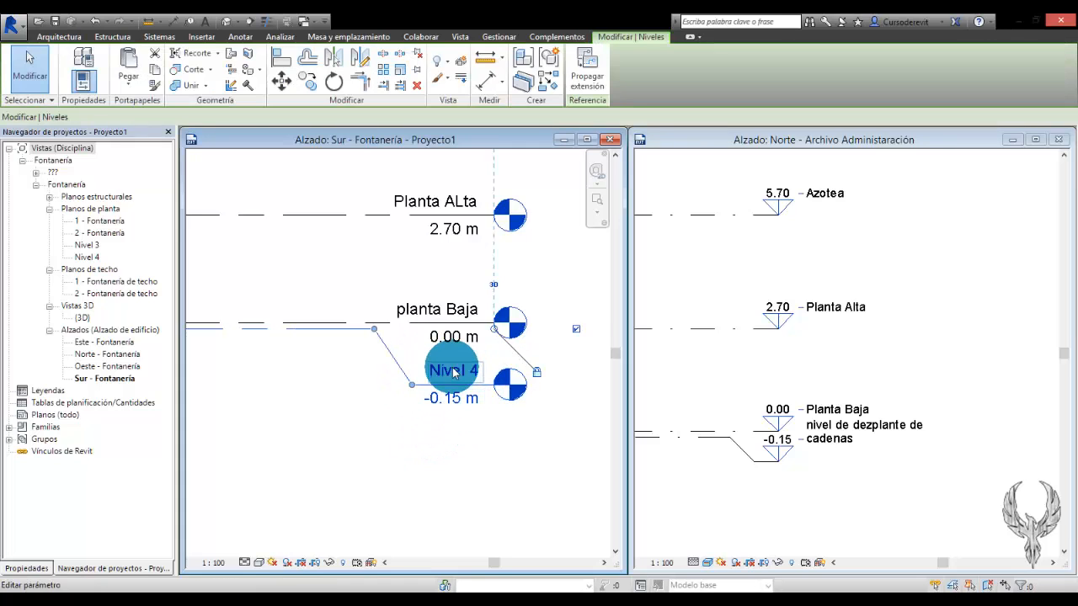
left_click(452, 371)
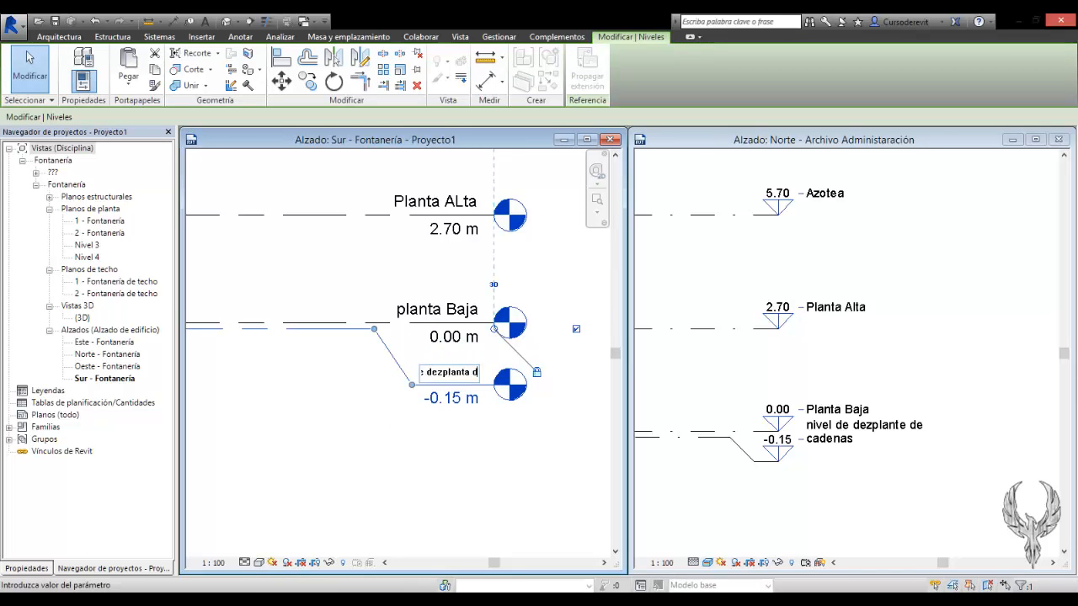
type("nivel de dezplanta de cadenas")
key("Return")
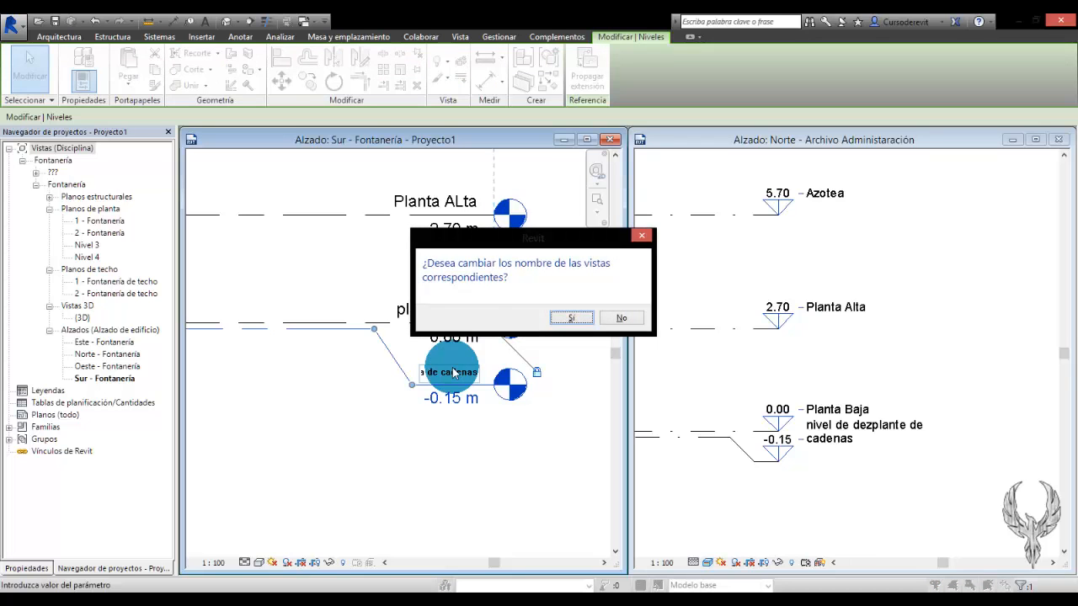
key("Return")
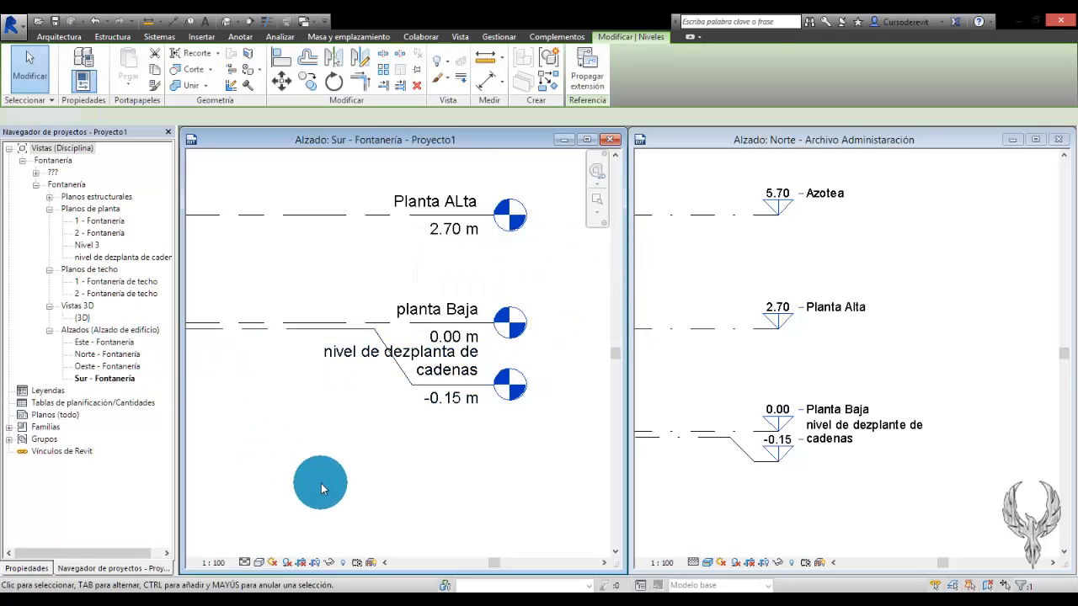
left_click(321, 483)
Rename the Nivel 3 level to "Azotea" along with its corresponding views.
scroll(440, 313, "down", 3)
scroll(452, 188, "up", 3)
left_click(454, 243)
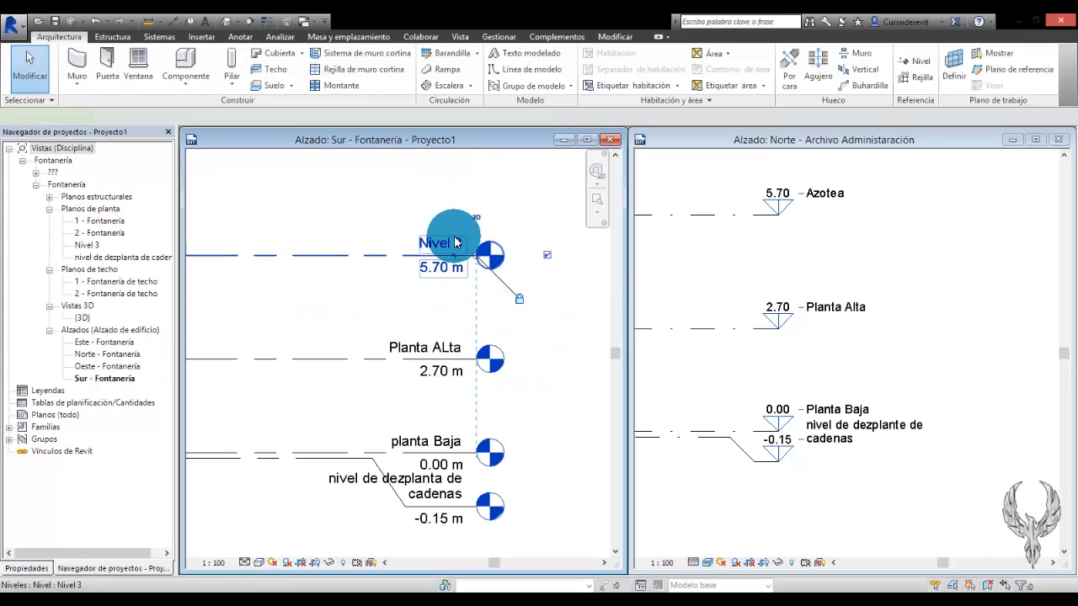
double_click(454, 243)
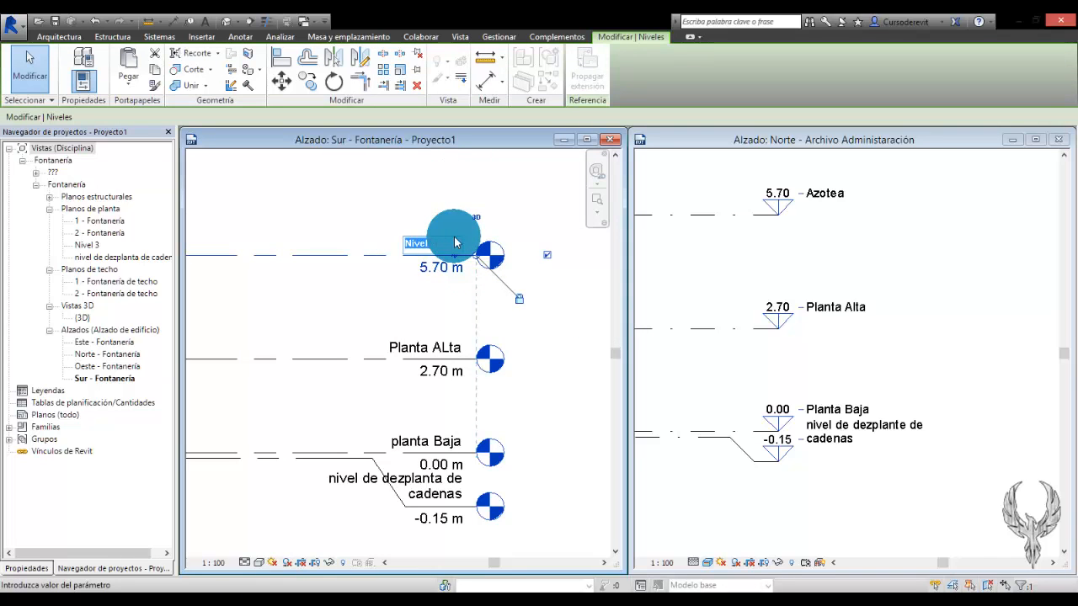
key("Return")
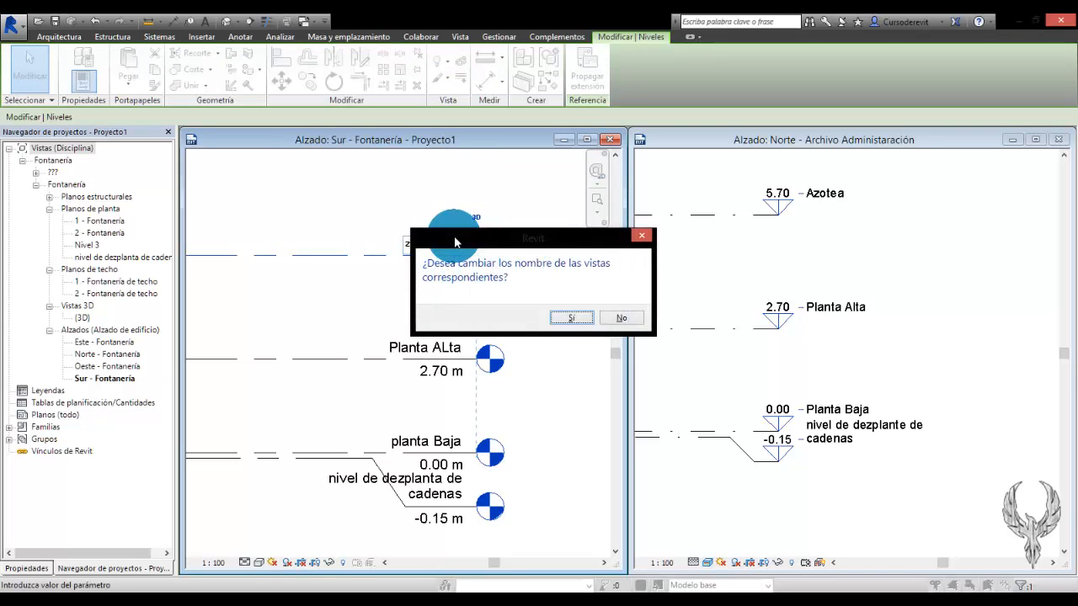
left_click(566, 321)
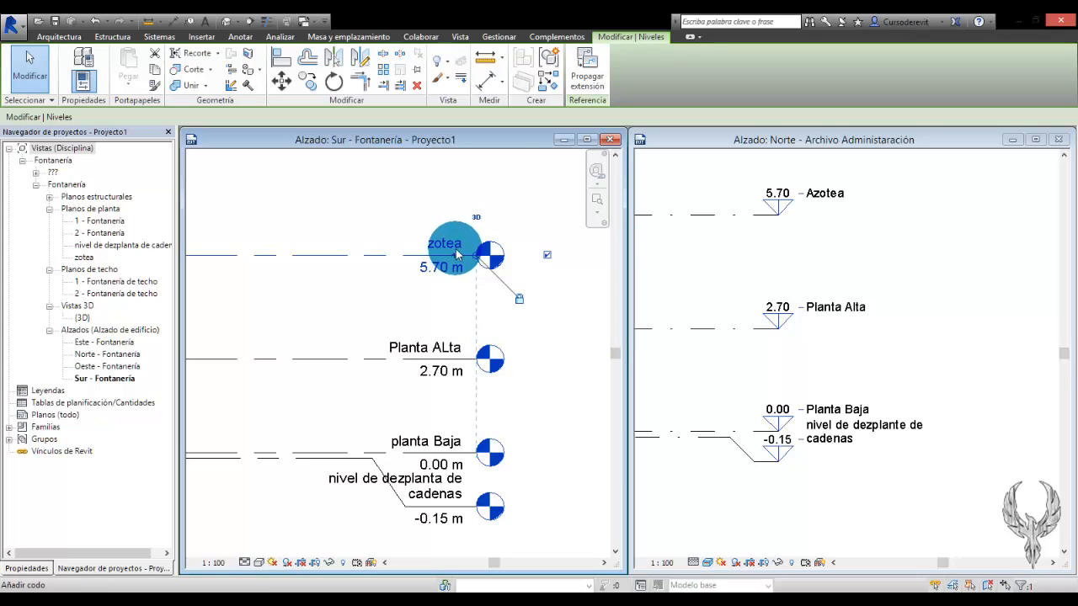
left_click_drag(445, 249, 359, 248)
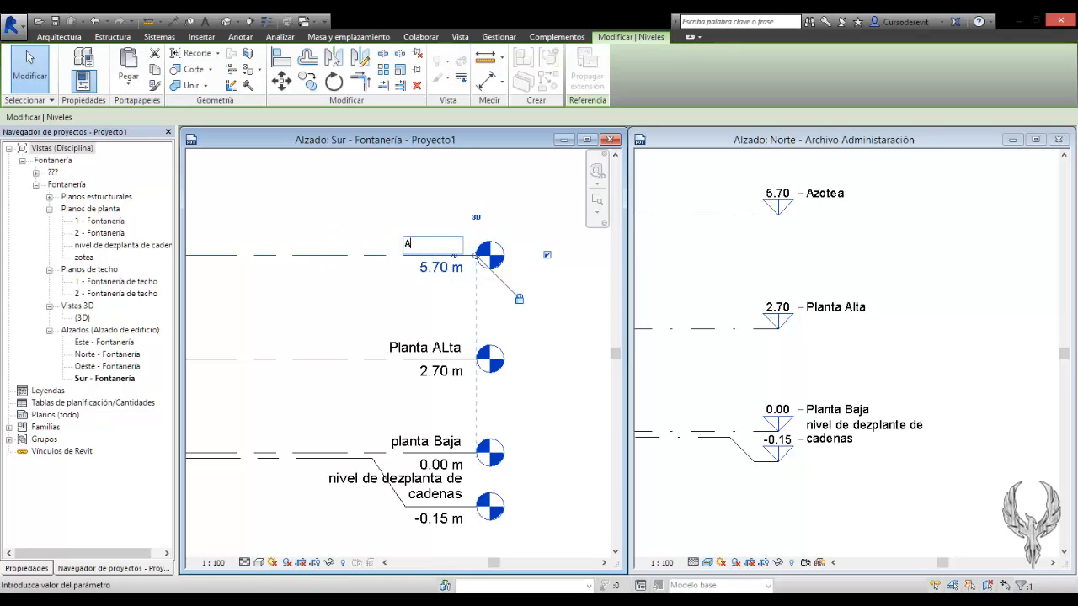
type("Azotea")
left_click(347, 248)
key("Return")
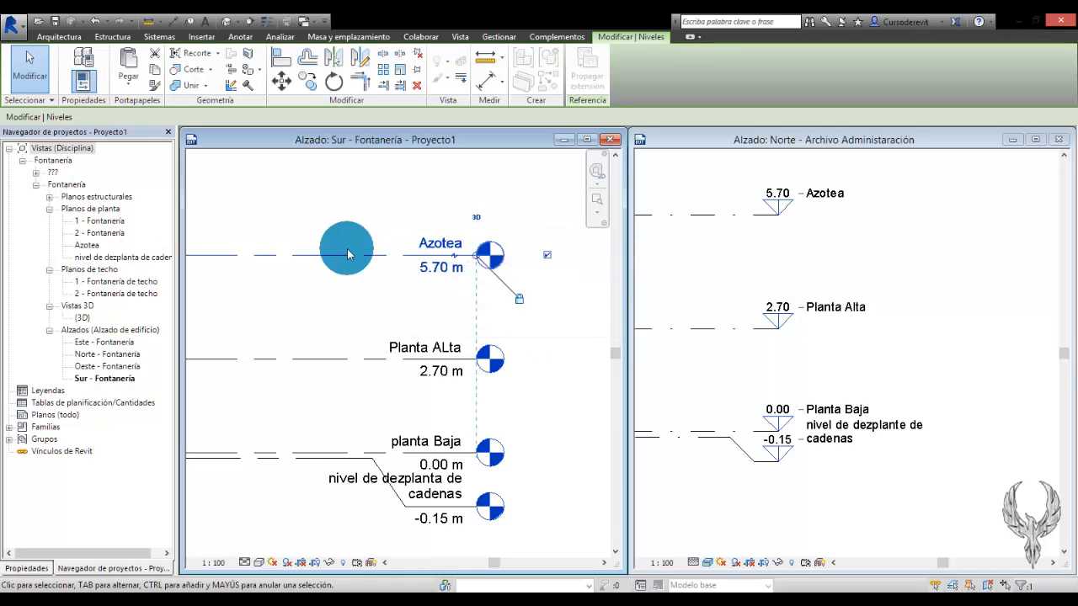
left_click(508, 398)
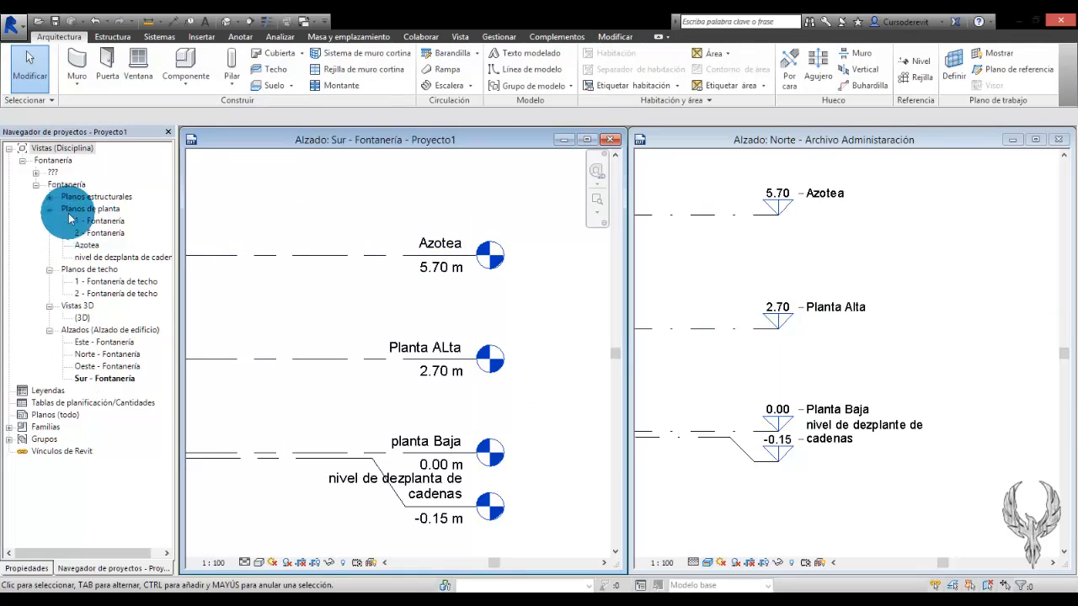
Delete the ??? view group and the Azotea and nivel de dezplanta de cadenas structural plans from the project.
left_click(49, 198)
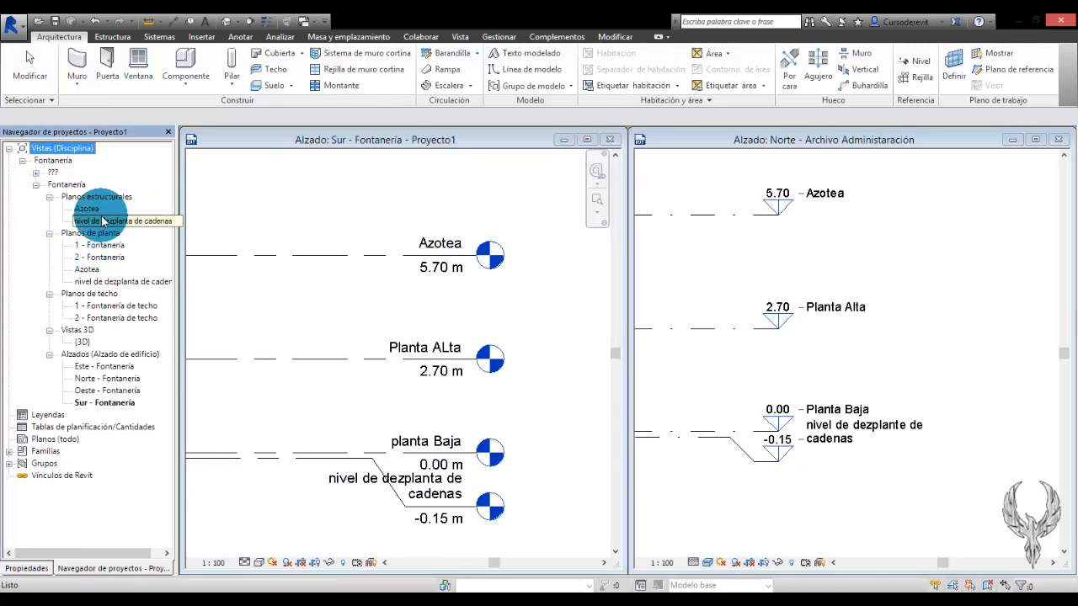
left_click(38, 173)
left_click(48, 184)
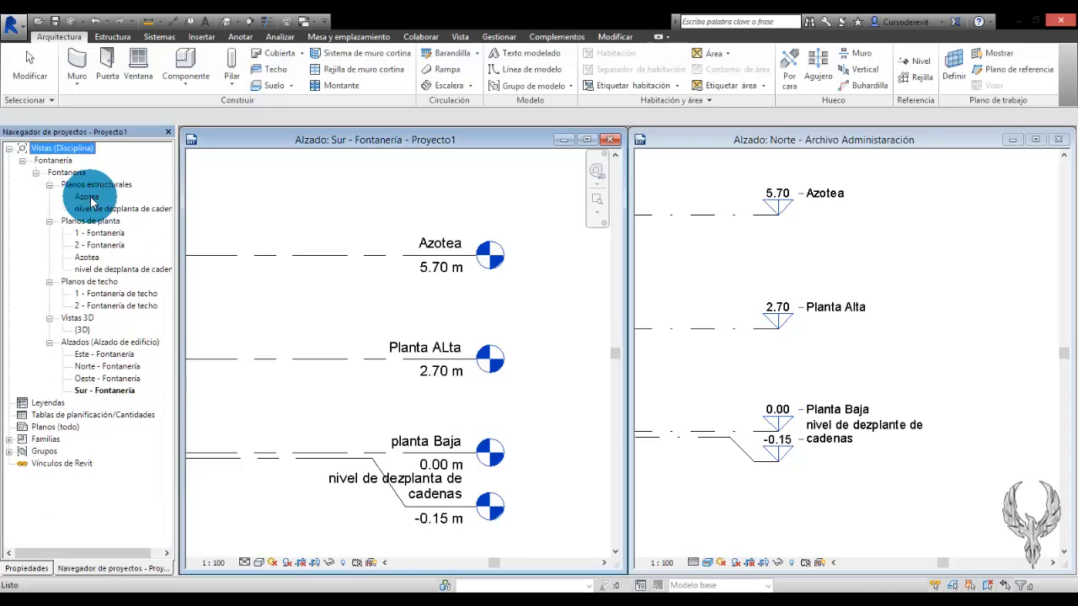
left_click(102, 208)
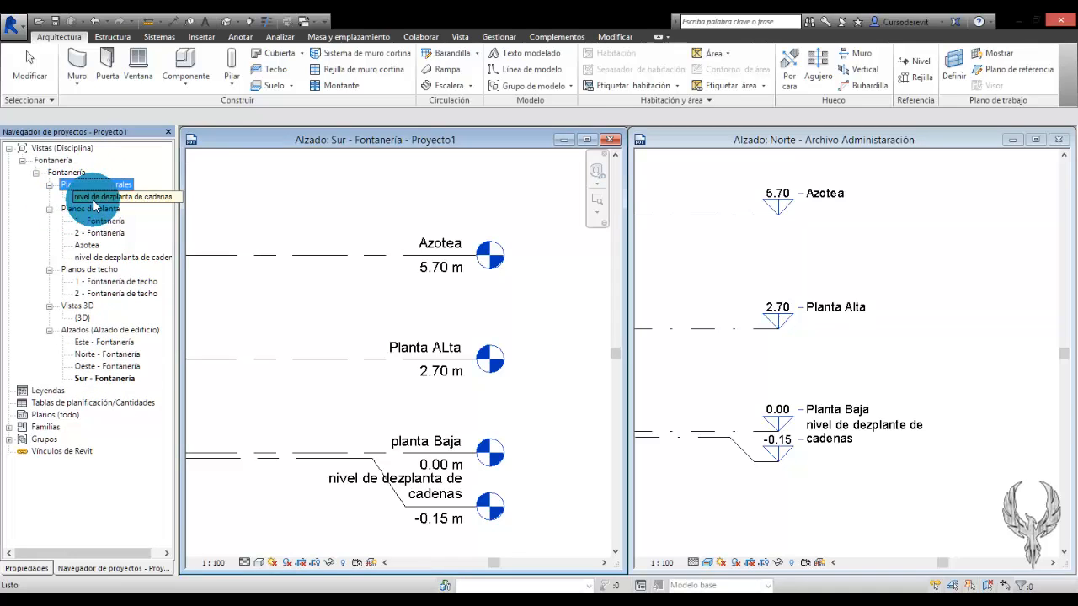
key("Delete")
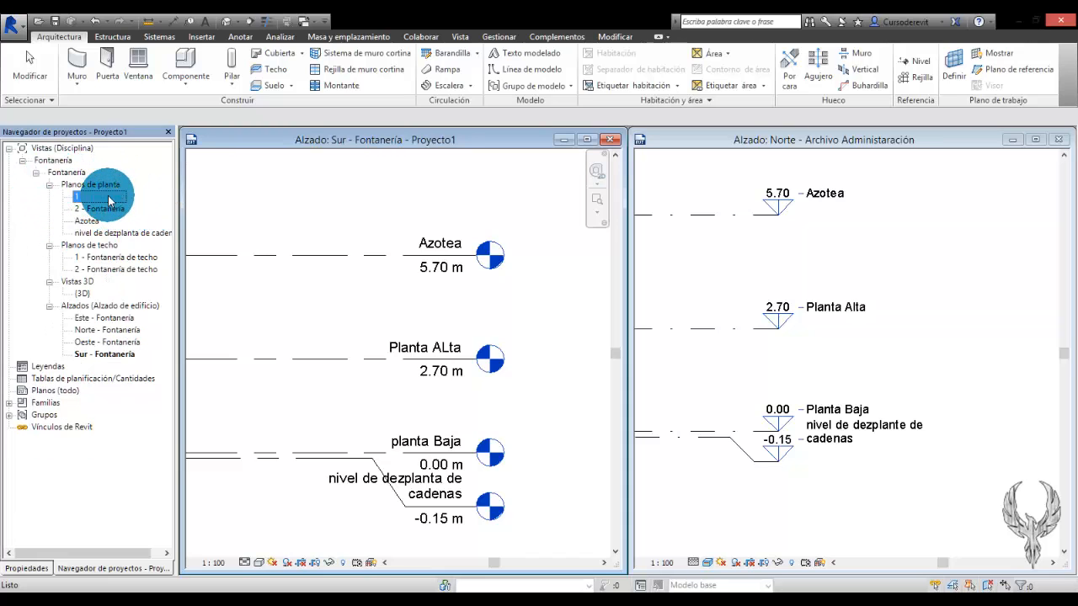
Rename the 1 - Fontanería floor plan view to "planta baja".
type("- Fontanería")
key("Return")
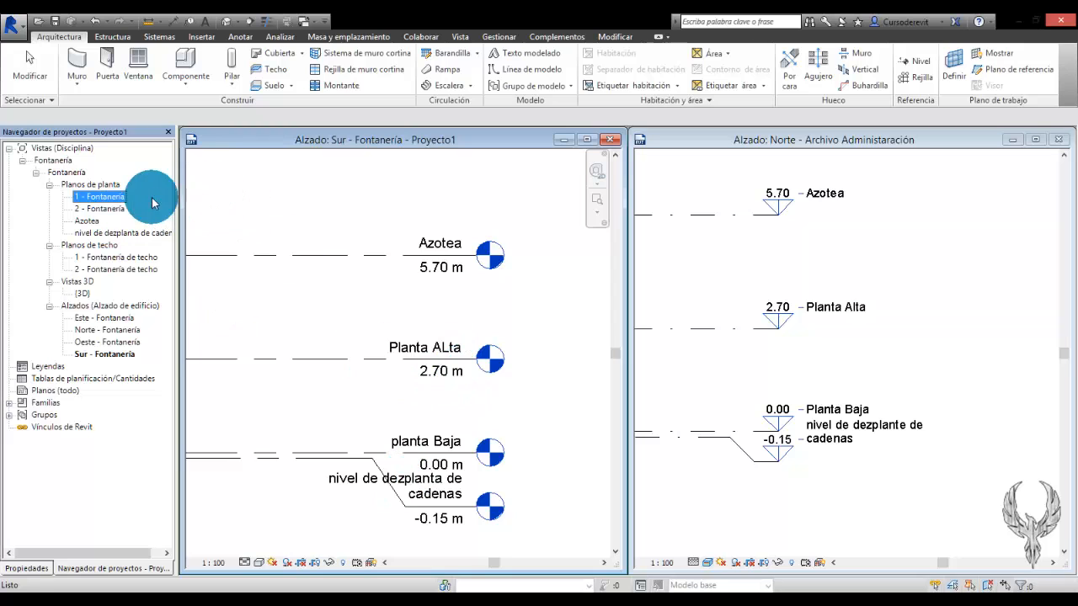
right_click(121, 200)
left_click(202, 376)
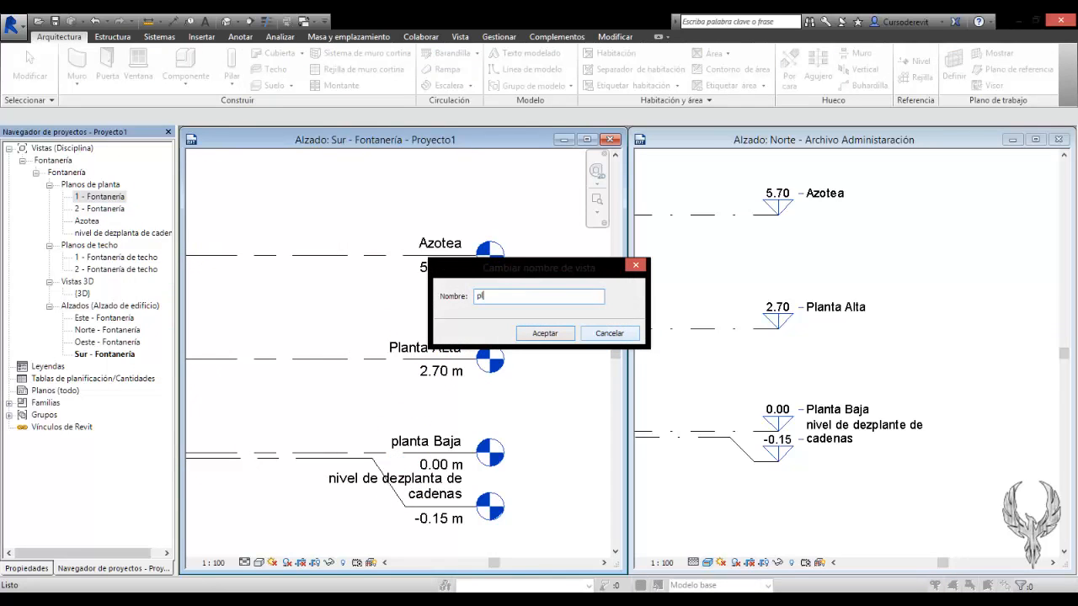
left_click(572, 333)
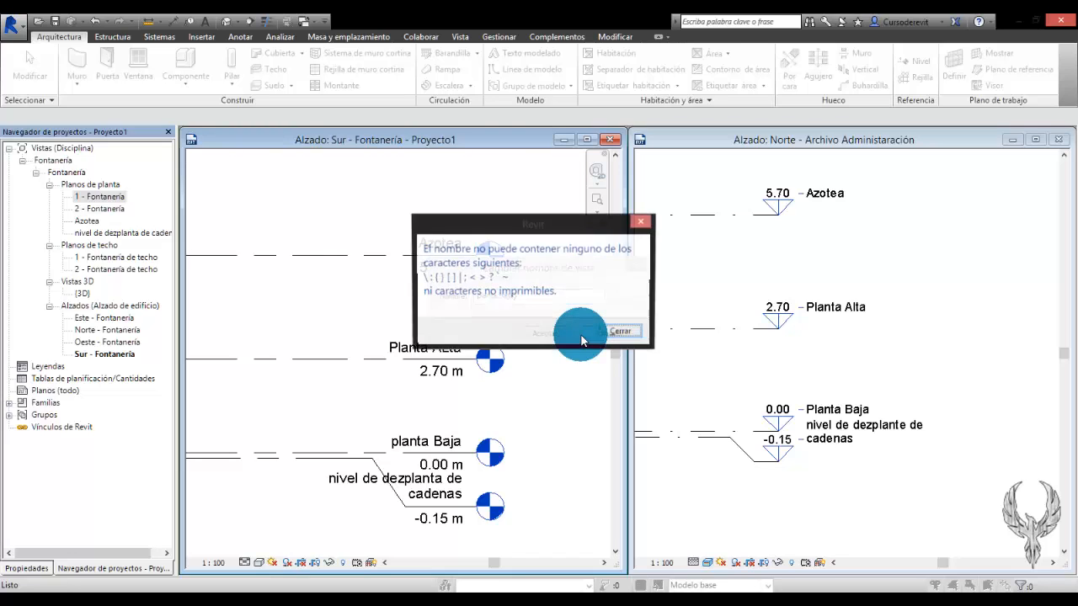
left_click(581, 335)
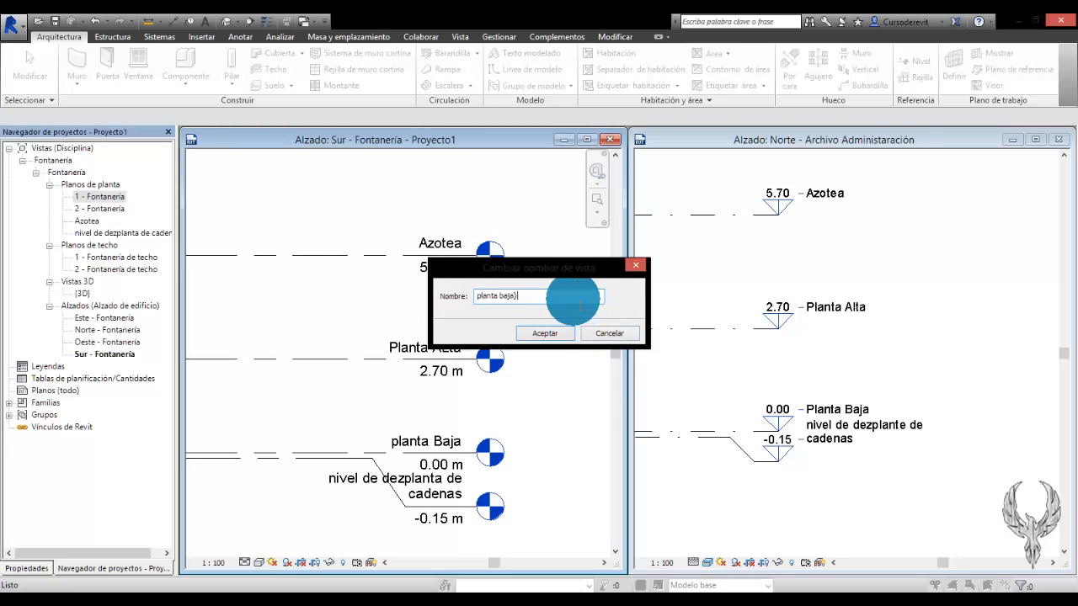
left_click(545, 335)
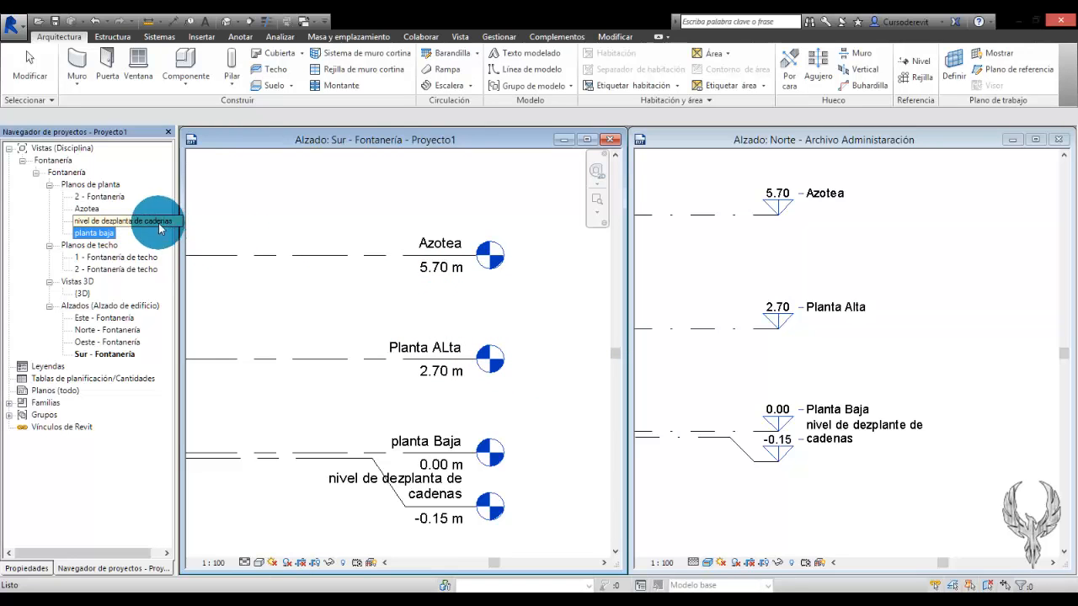
Rename the 2 - Fontanería floor plan view to "planta alta".
right_click(107, 202)
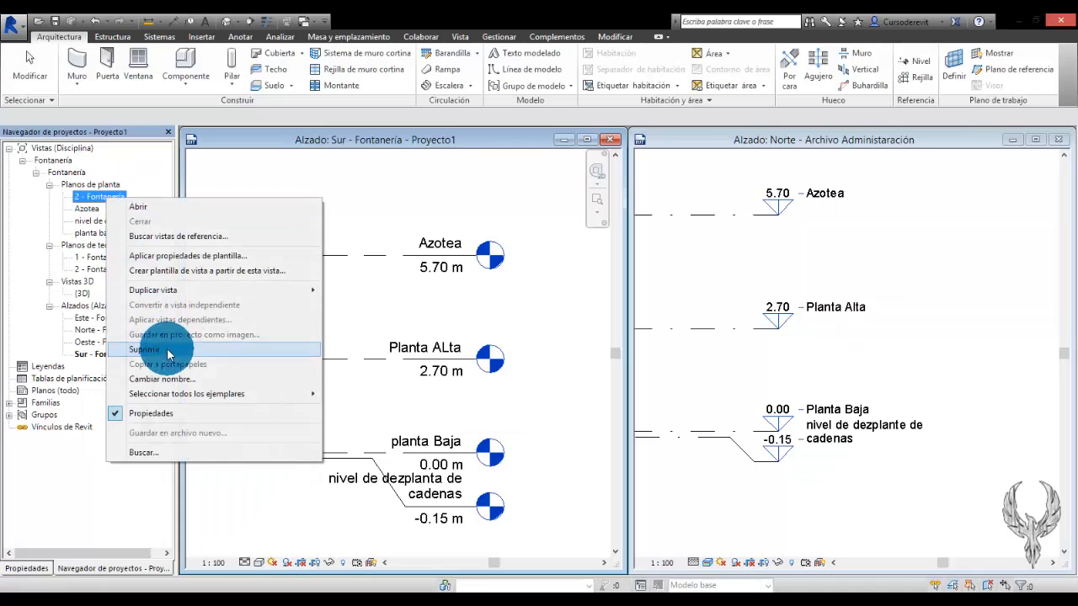
left_click(163, 379)
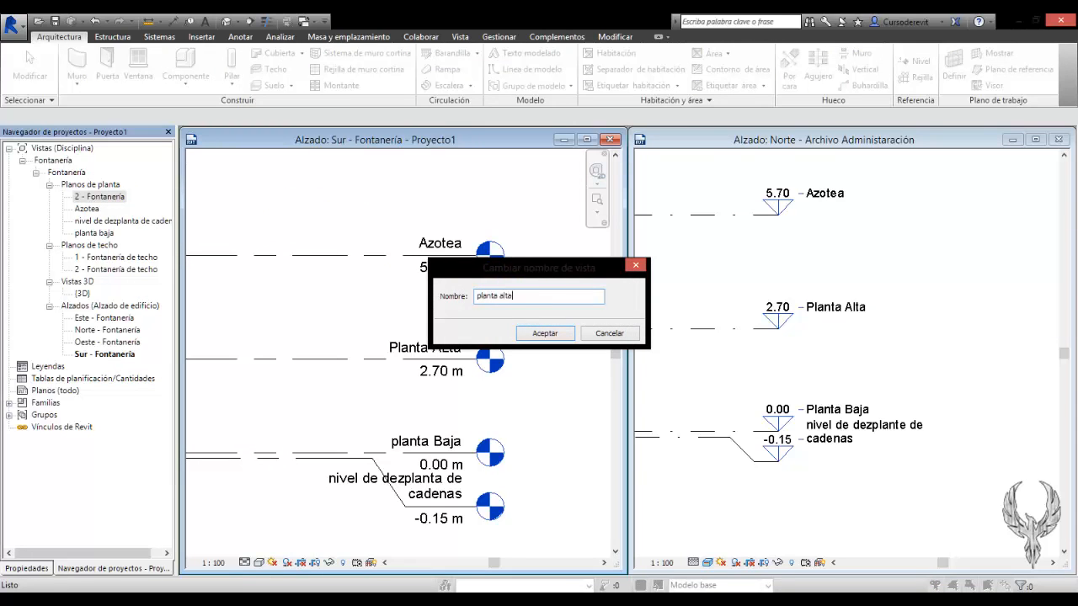
key("Return")
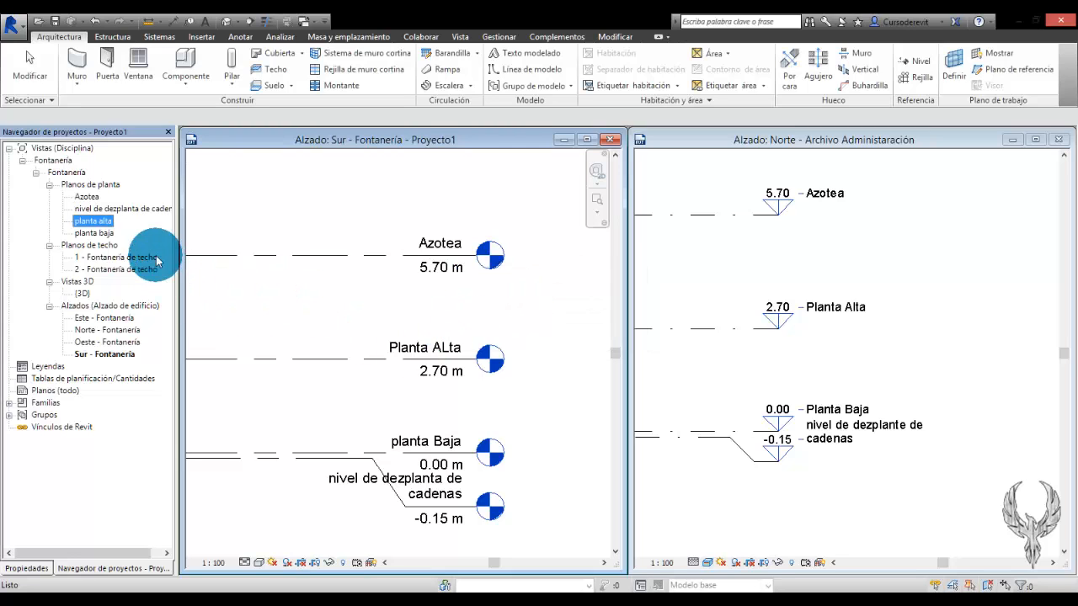
left_click(426, 448)
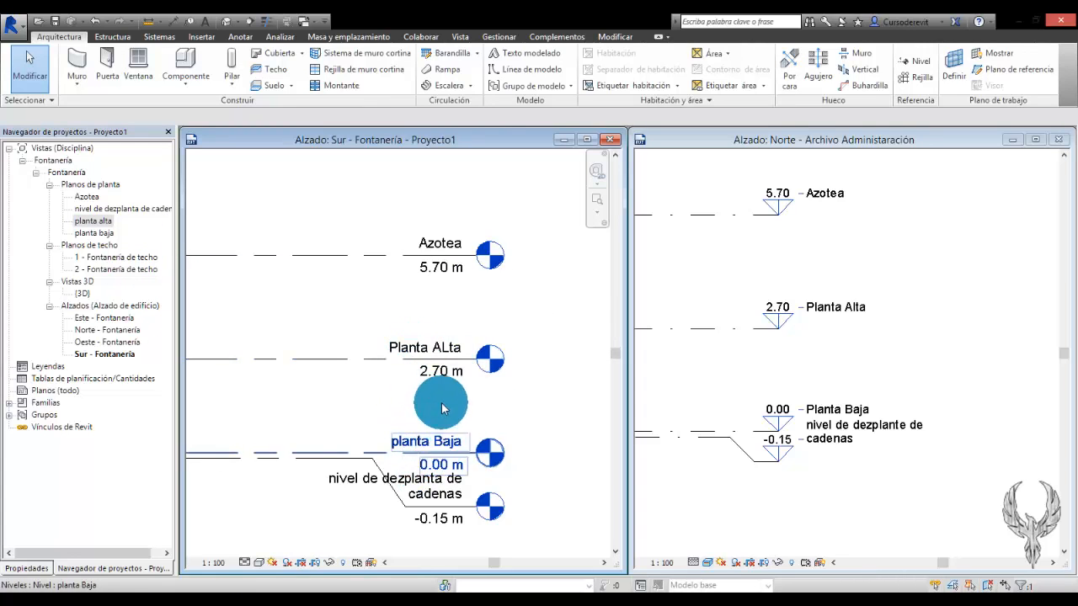
left_click(221, 254)
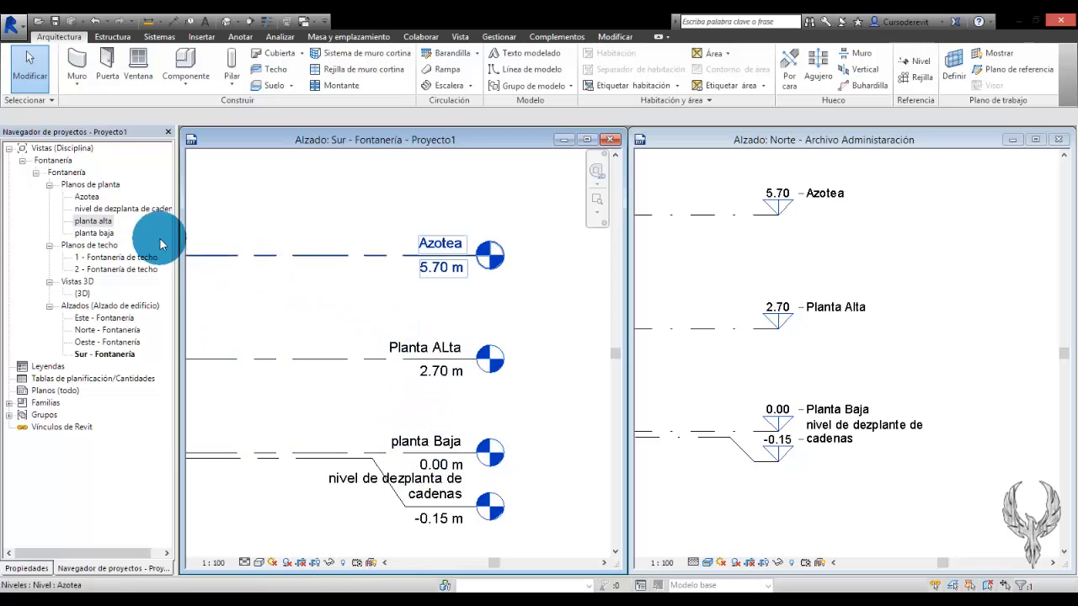
Delete the 1 - Fontanería de techo and 2 - Fontanería de techo ceiling plan views.
left_click(109, 259)
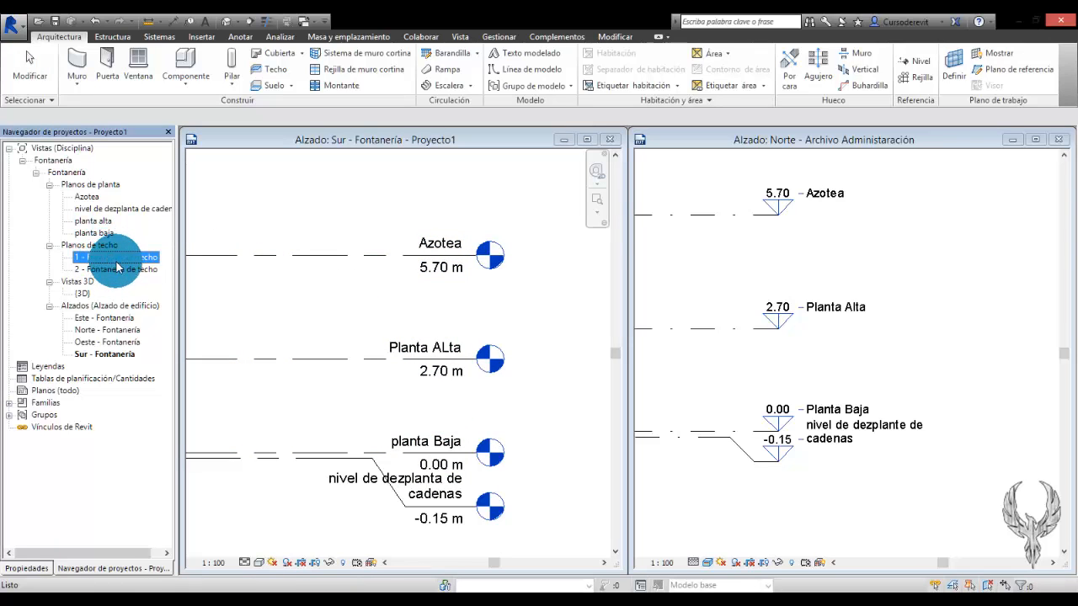
key("Delete")
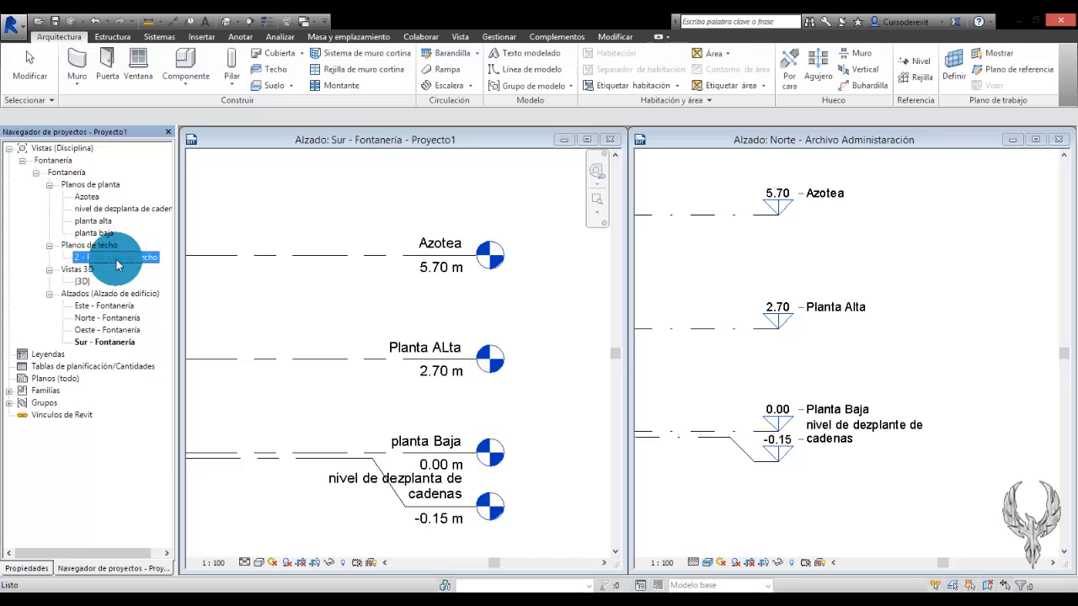
key("Delete")
left_click(210, 290)
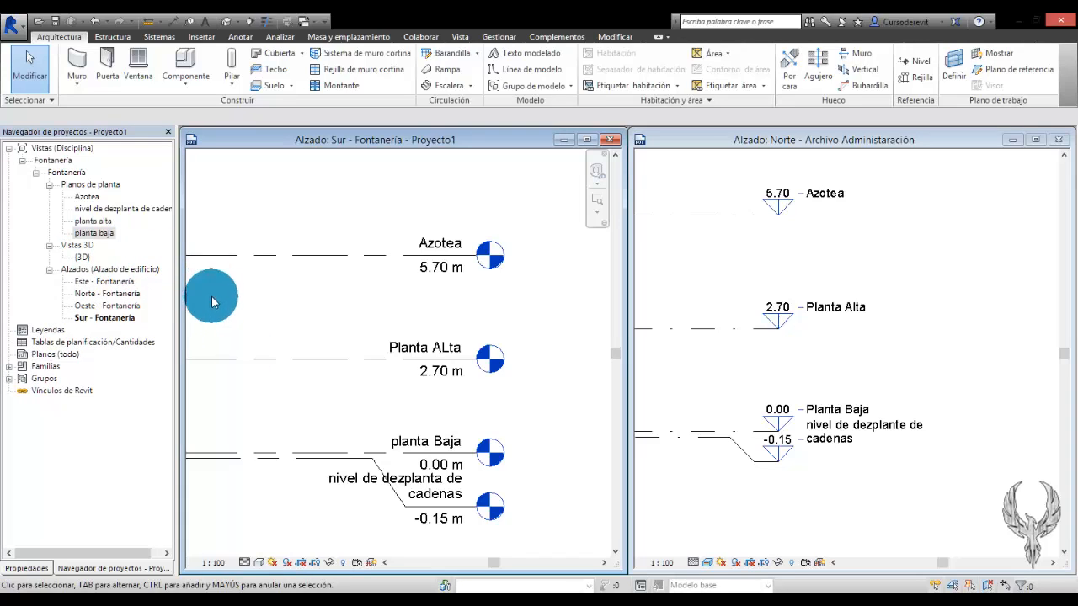
left_click(394, 485)
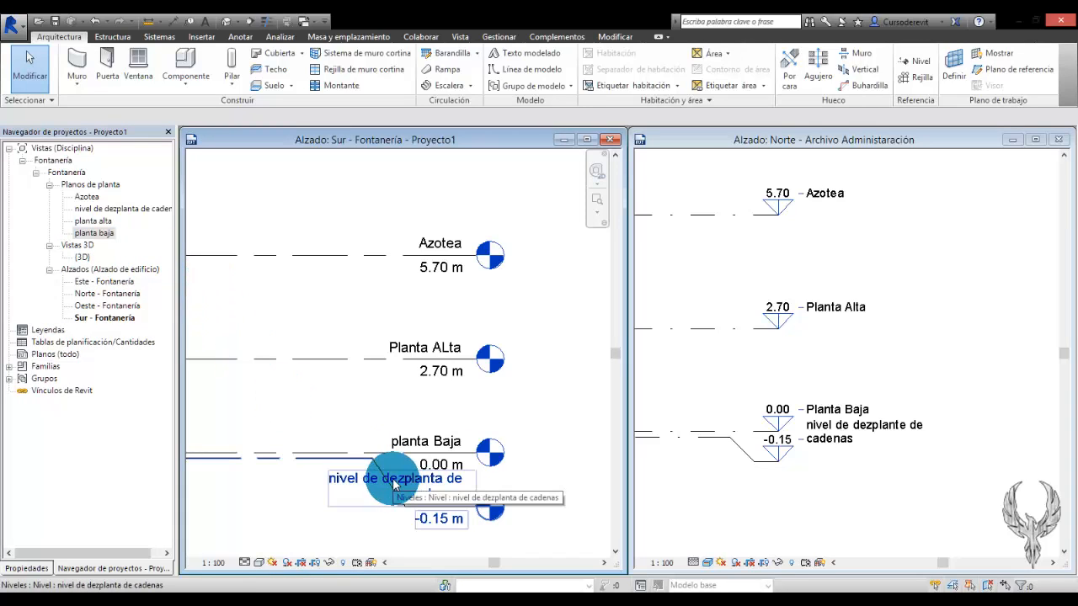
left_click(405, 464)
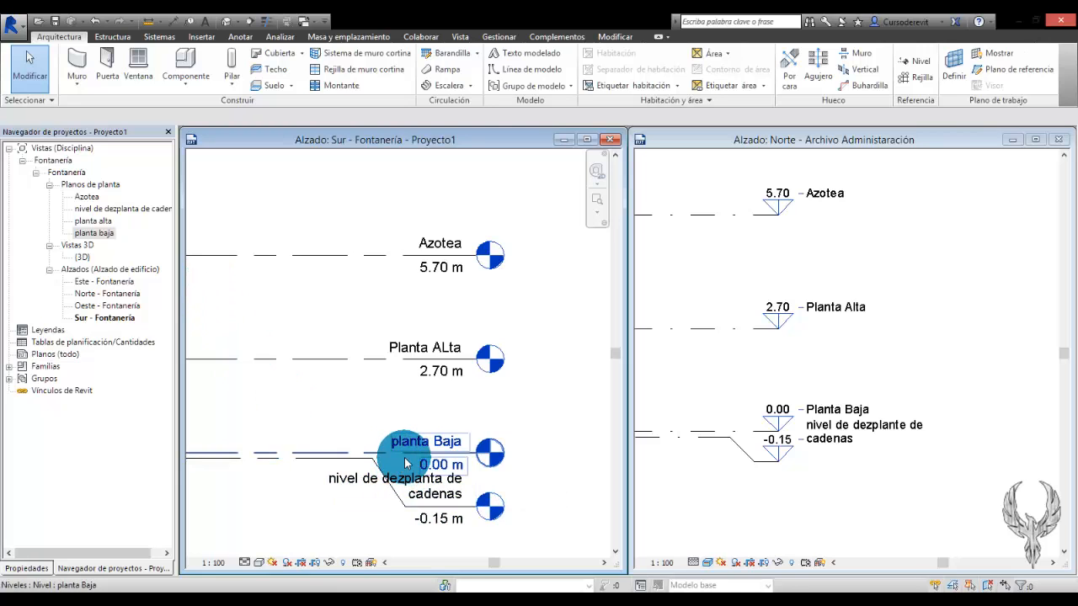
Compare the levels in the Sur - Fontanería elevation with those in the Archivo Administaración Norte elevation.
left_click(534, 356)
scroll(534, 356, "down", 5)
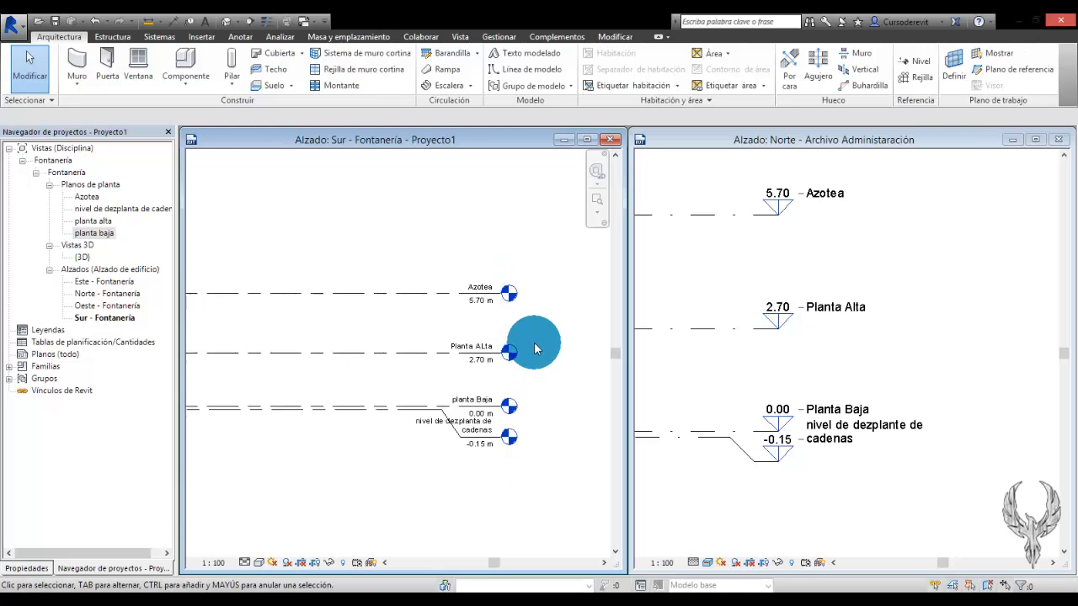
scroll(505, 353, "up", 4)
left_click(939, 358)
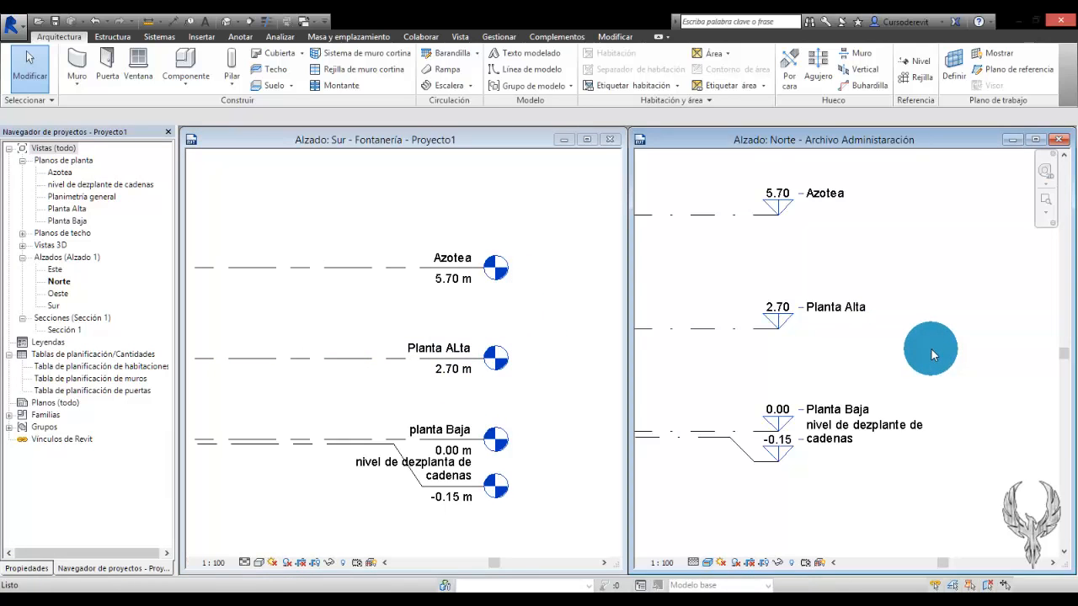
scroll(936, 358, "down", 5)
scroll(932, 354, "up", 2)
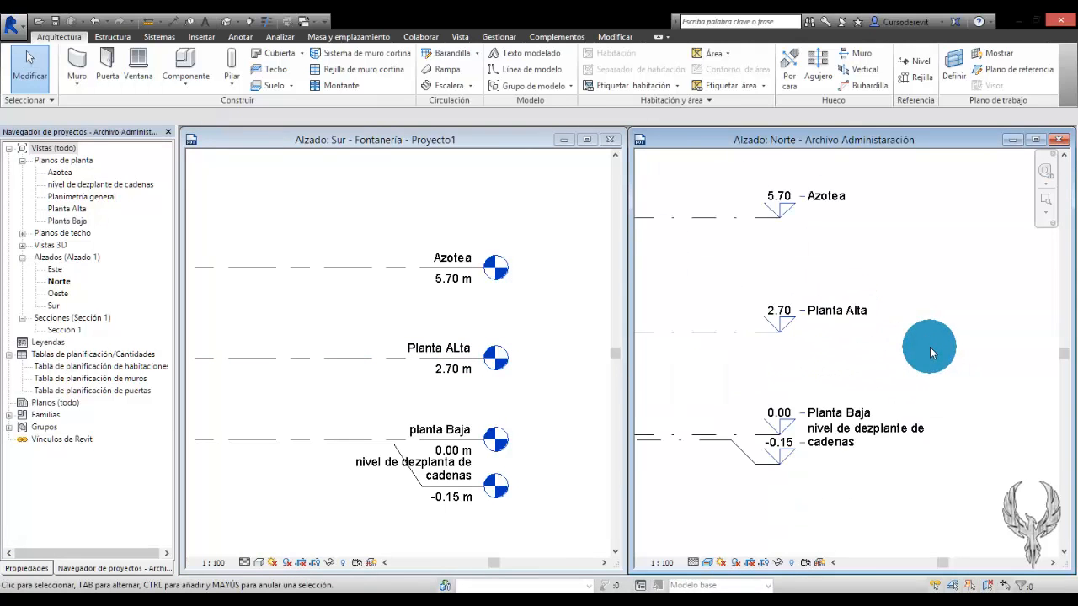
scroll(932, 354, "down", 5)
scroll(932, 354, "up", 2)
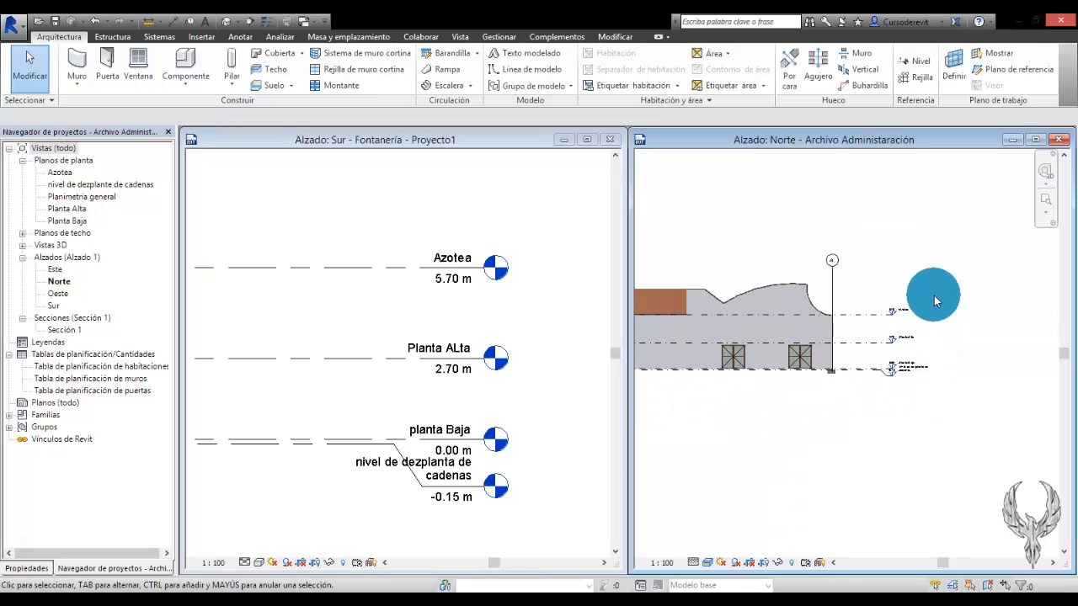
left_click(394, 318)
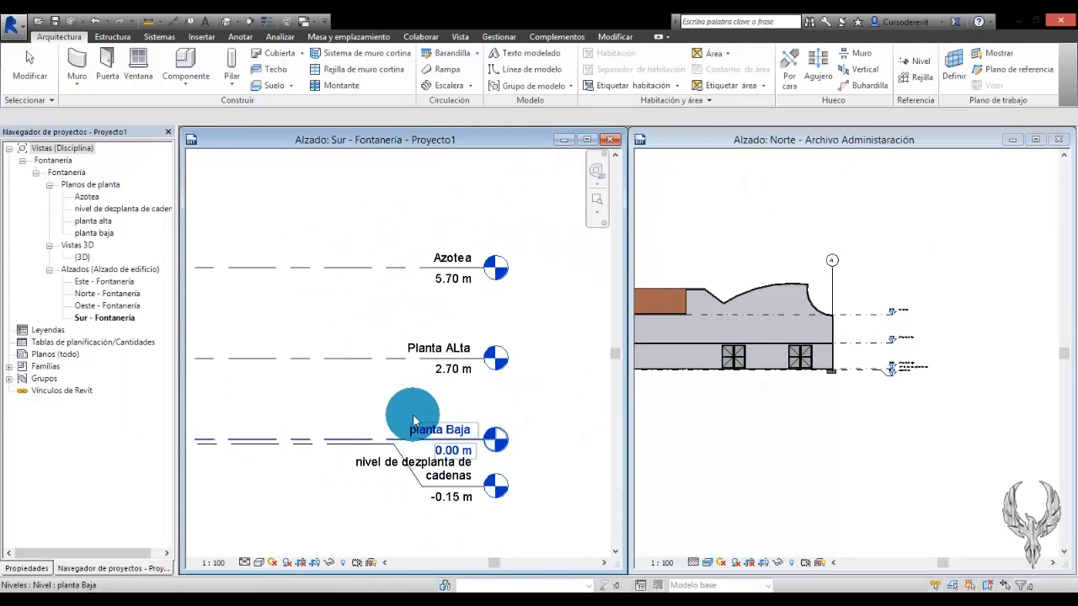
Open the Archivo Administaración 3D view, close its Norte elevation, and tile the 3D view beside the Sur - Fontanería elevation.
left_click(956, 240)
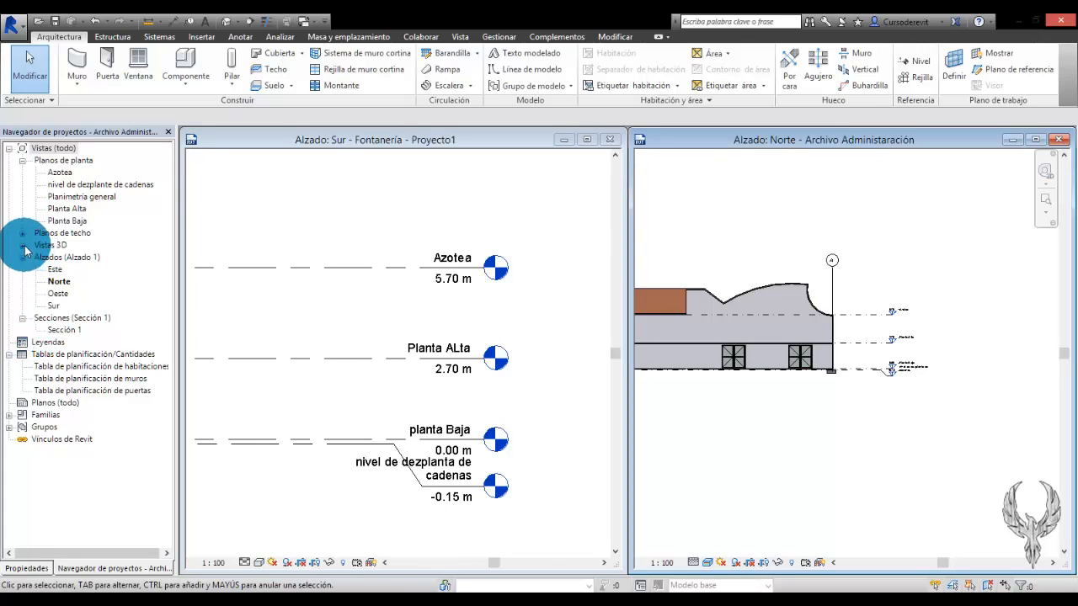
left_click(225, 21)
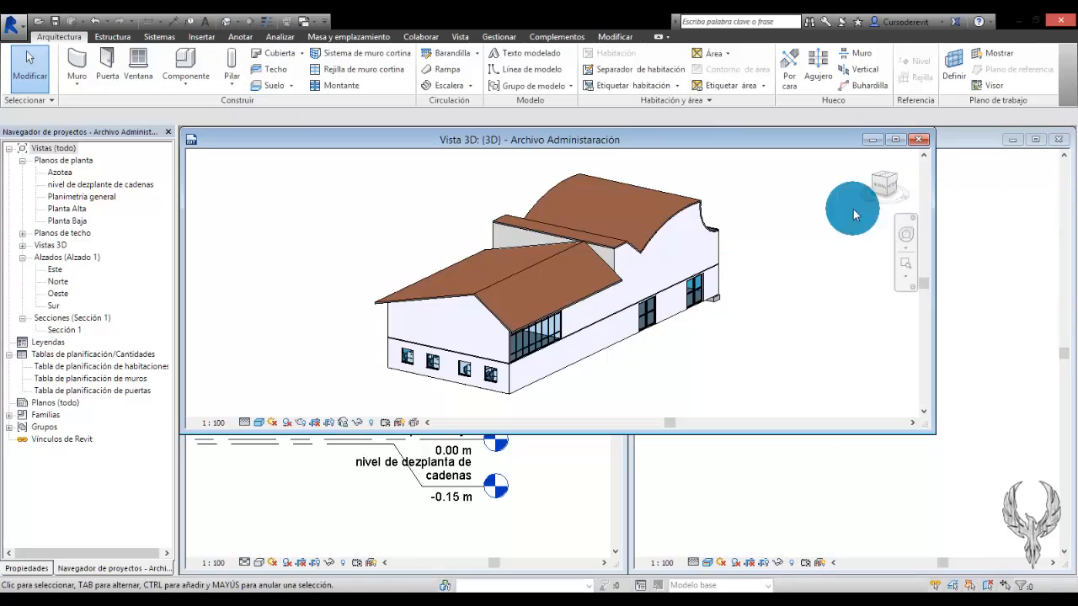
left_click(1058, 139)
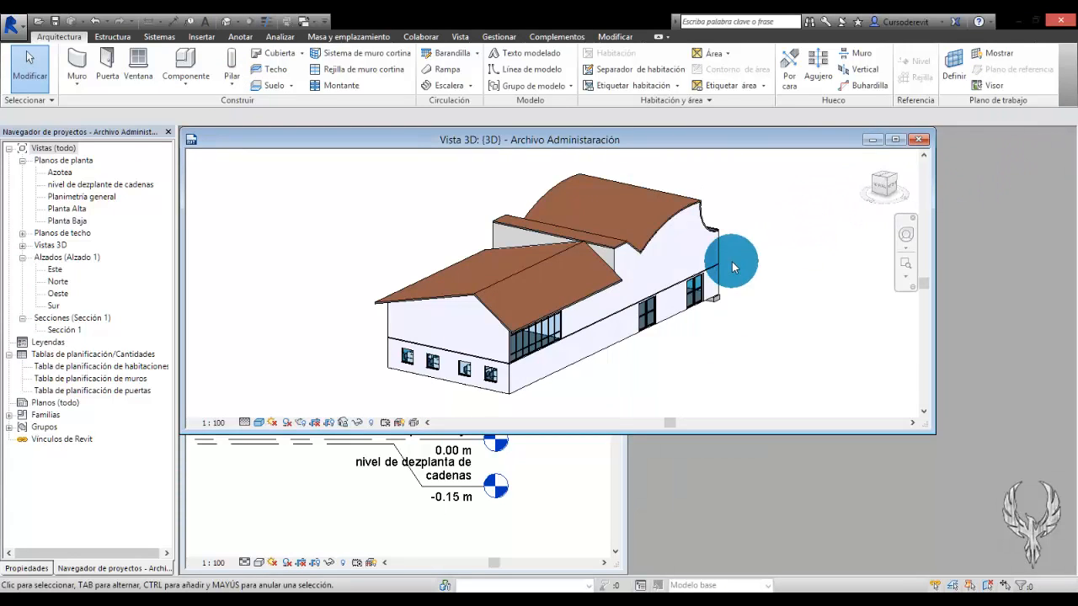
key("w")
key("t")
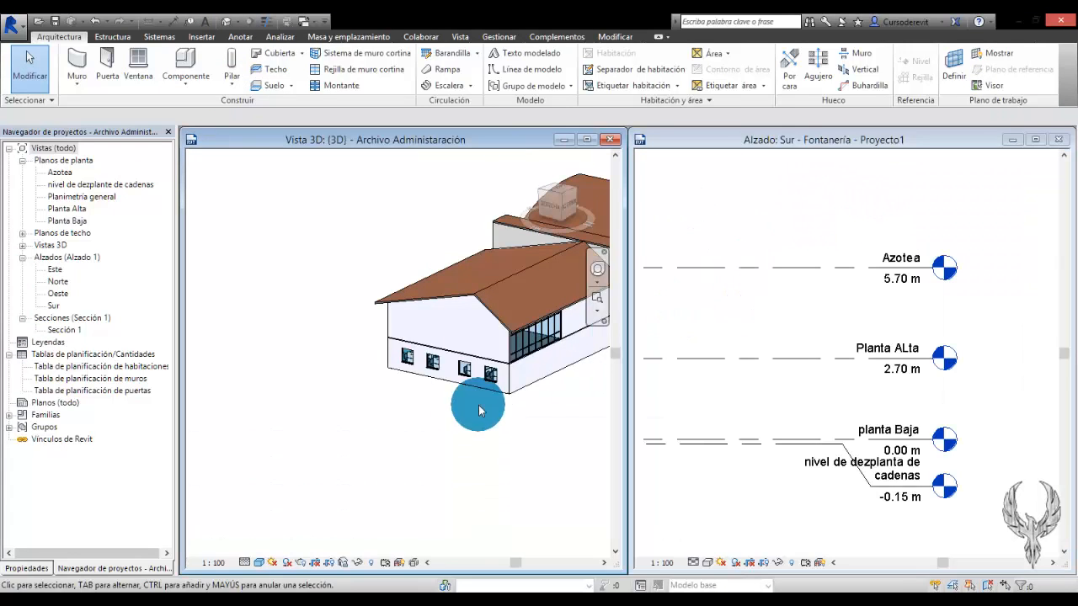
scroll(389, 388, "down", 5)
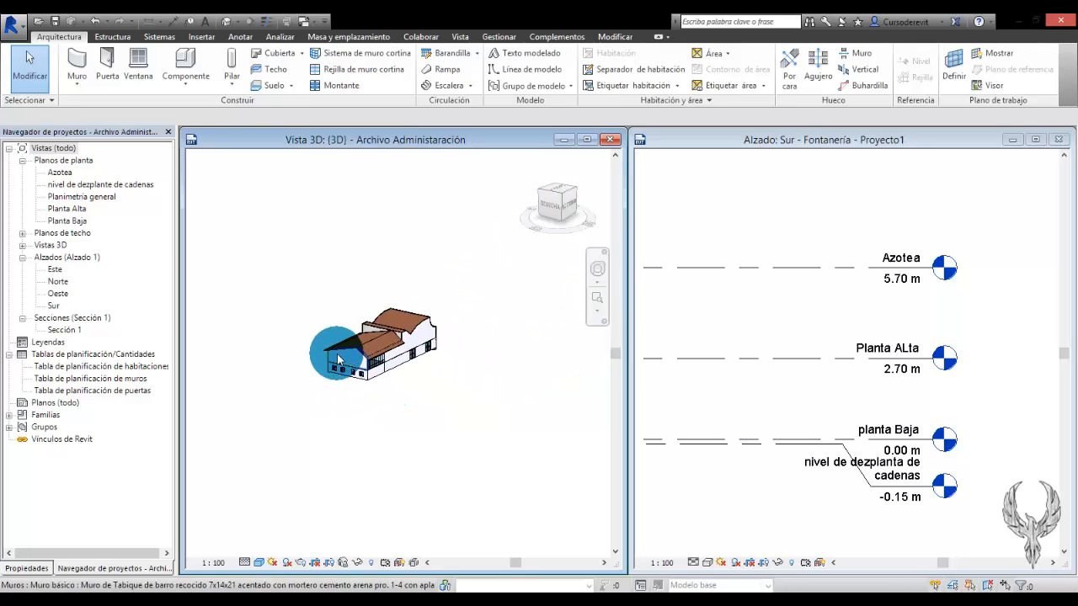
middle_click_drag(400, 272, 381, 282)
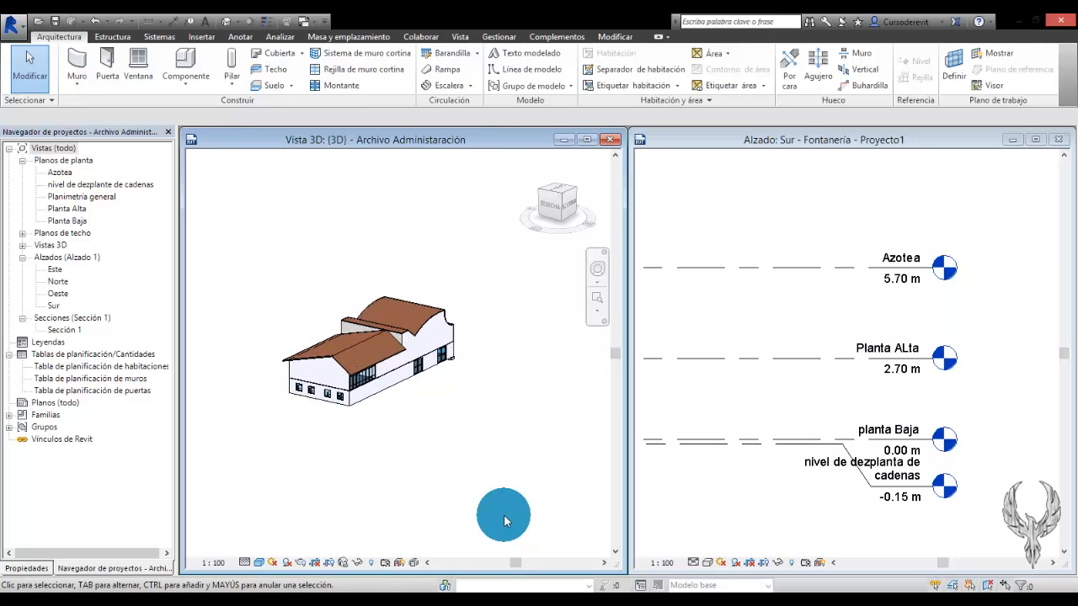
Select the entire building in the Archivo Administaración 3D view and copy it to the clipboard.
mouse_move(504, 514)
left_mouse_down()
mouse_move(231, 239)
mouse_move(293, 344)
mouse_move(509, 510)
left_mouse_up()
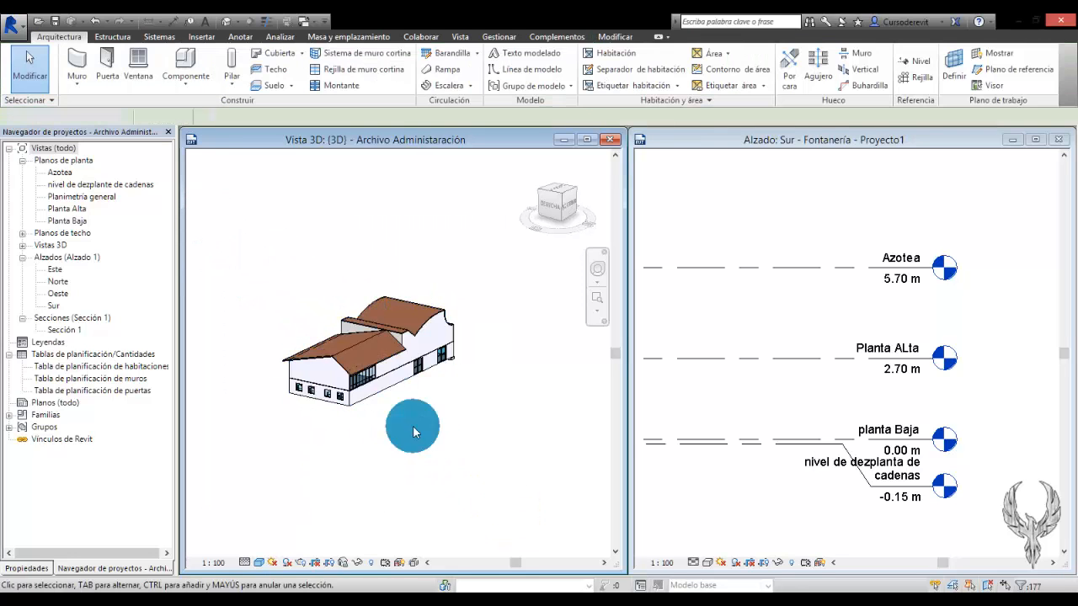
left_click_drag(235, 210, 204, 206)
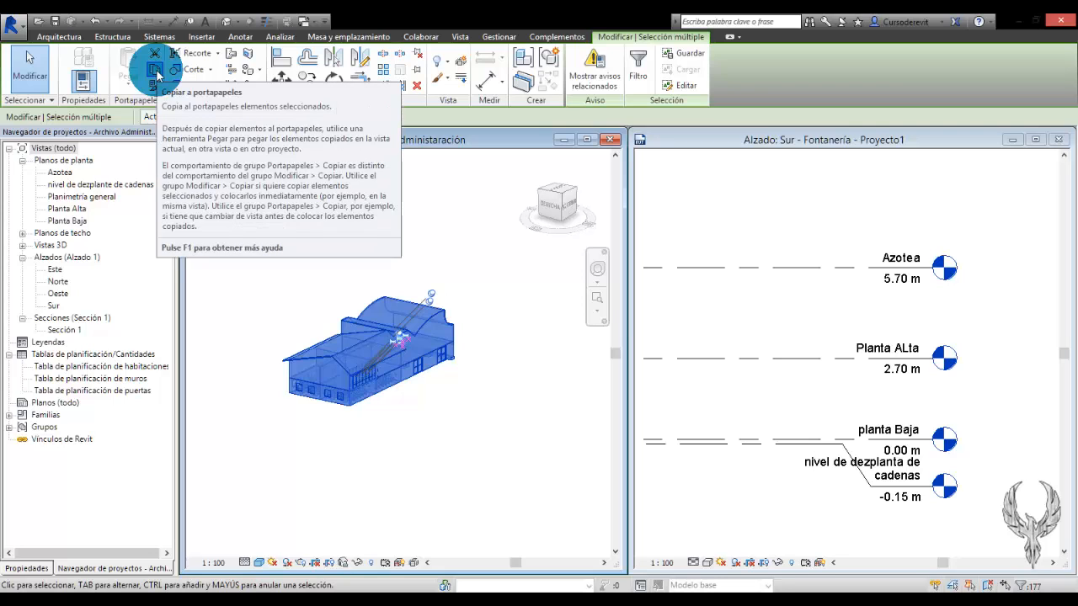
left_click(156, 72)
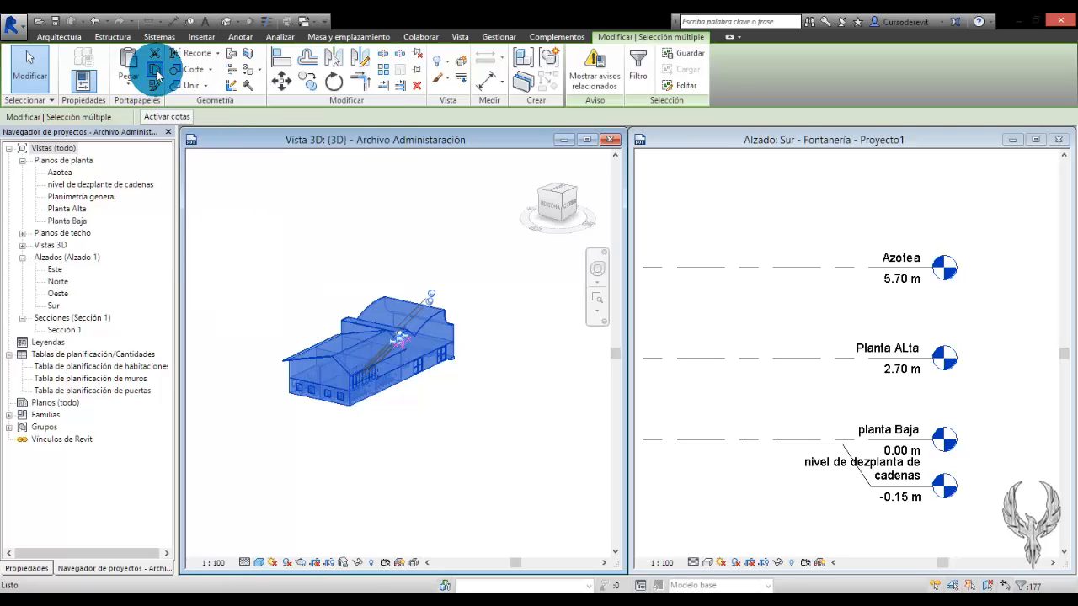
Switch to Proyecto1 and open its default 3D view.
left_click(867, 178)
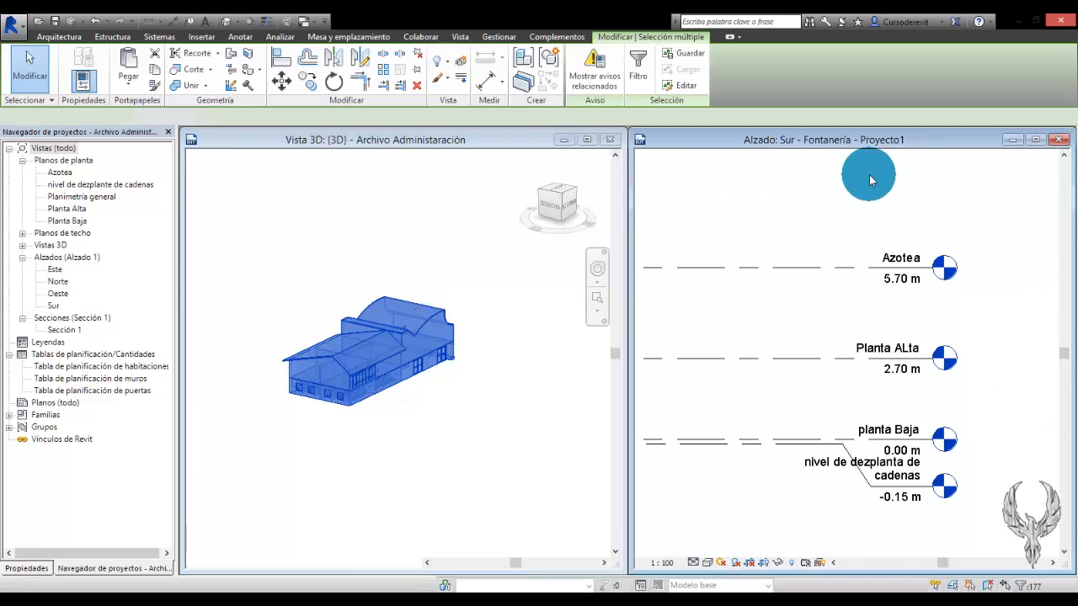
left_click(830, 200)
left_click(227, 23)
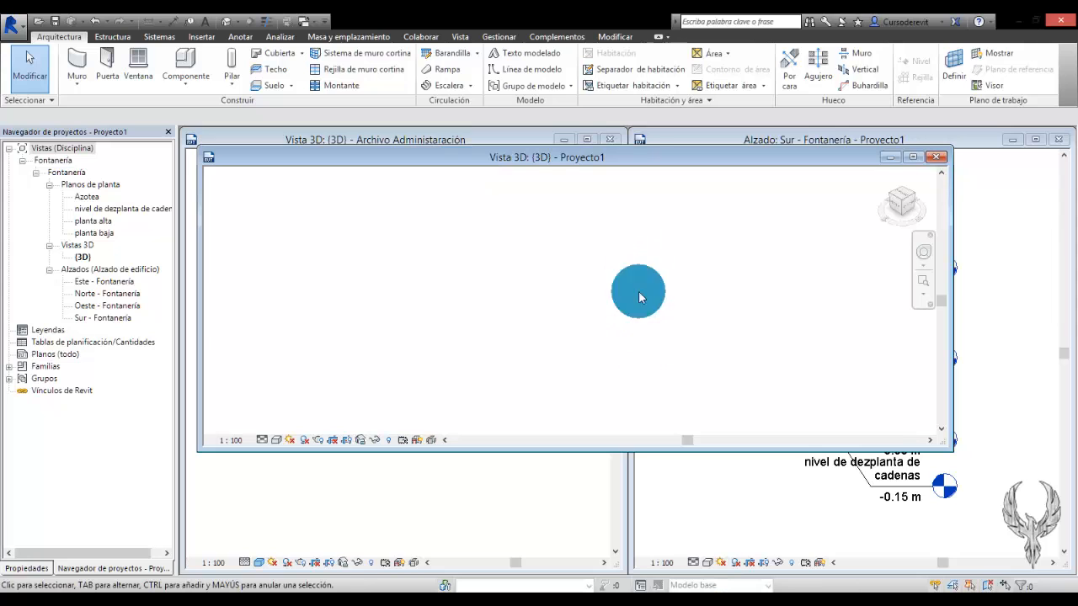
Paste the building from the clipboard into Proyecto1's 3D view, accepting the use of the destination project's duplicate types.
left_click(610, 42)
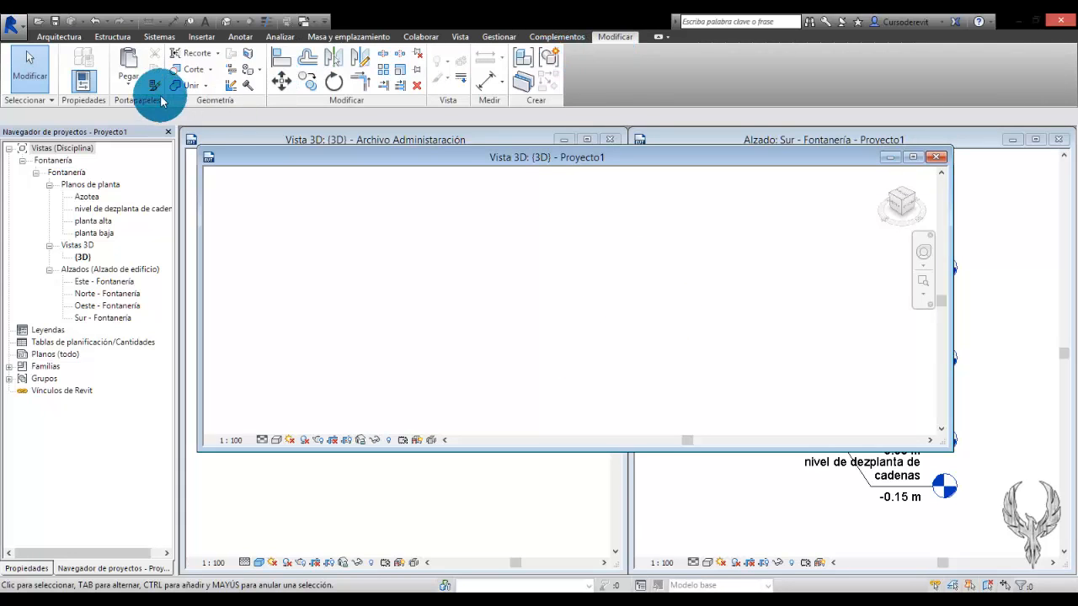
left_click(129, 85)
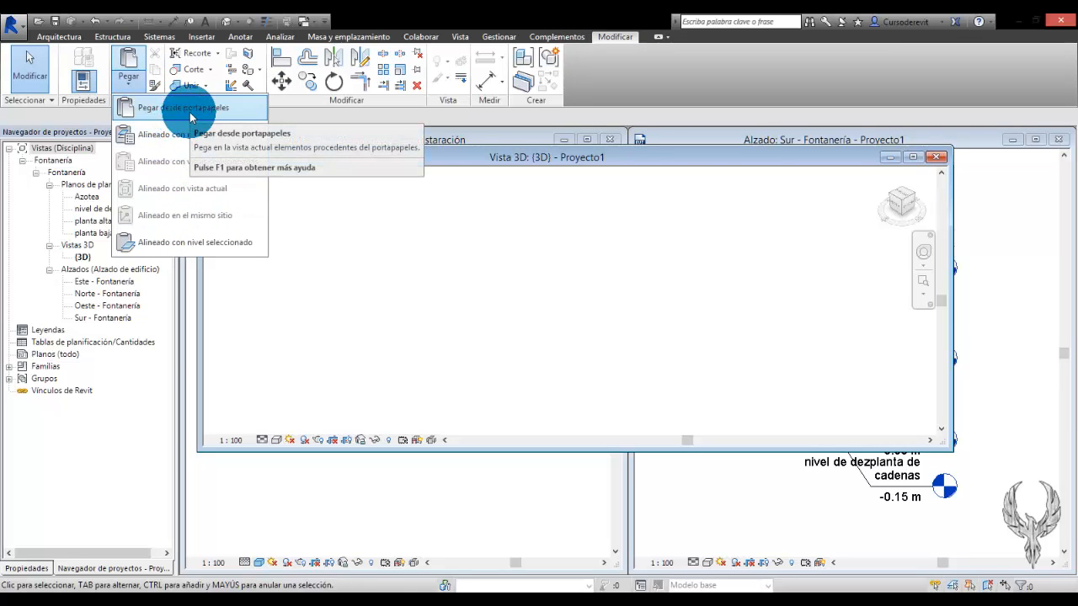
left_click(190, 118)
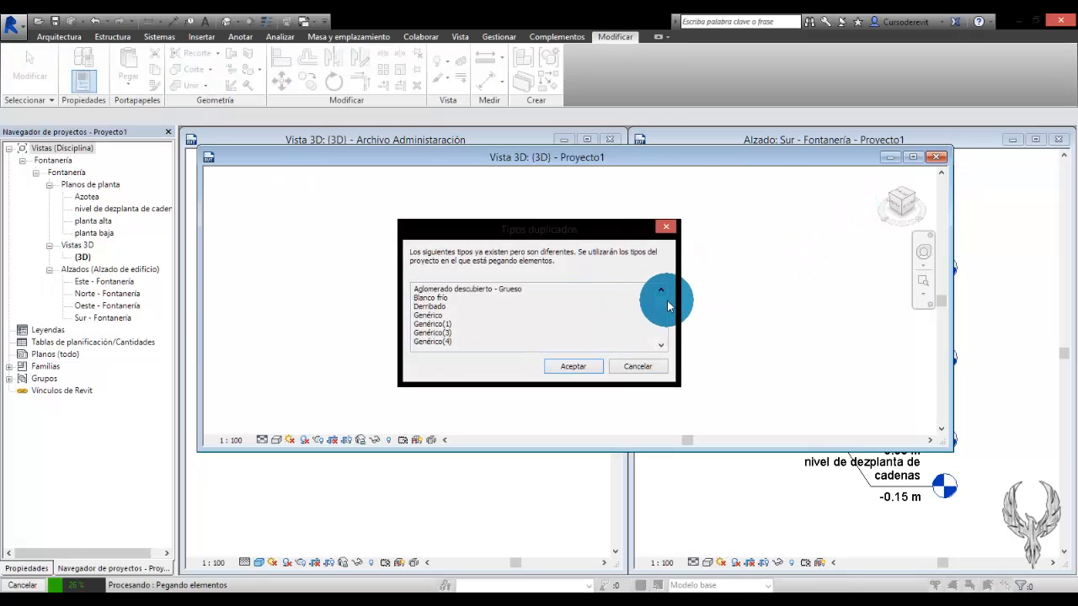
left_click_drag(665, 308, 655, 337)
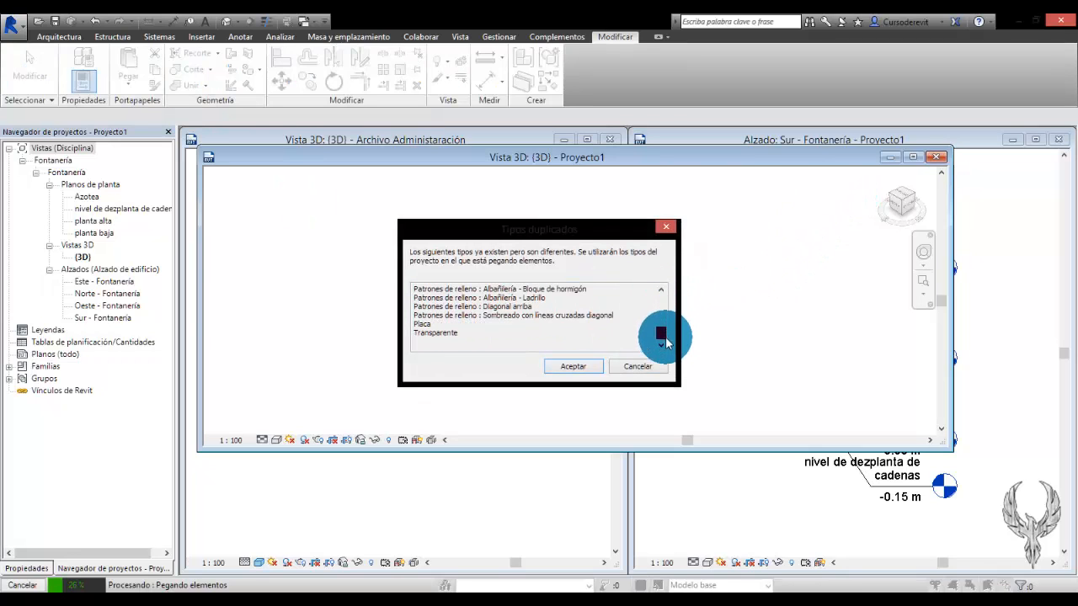
left_click(595, 366)
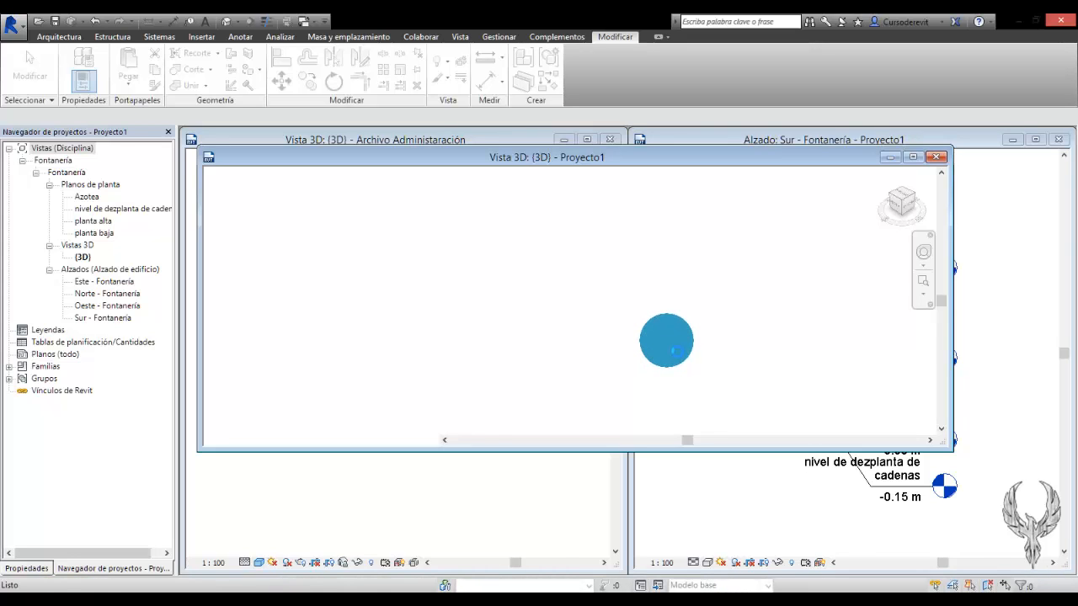
Maximize the Proyecto1 3D view and place the pasted building so its outline coincides with the dashed reference outline.
left_click_drag(666, 340, 429, 301)
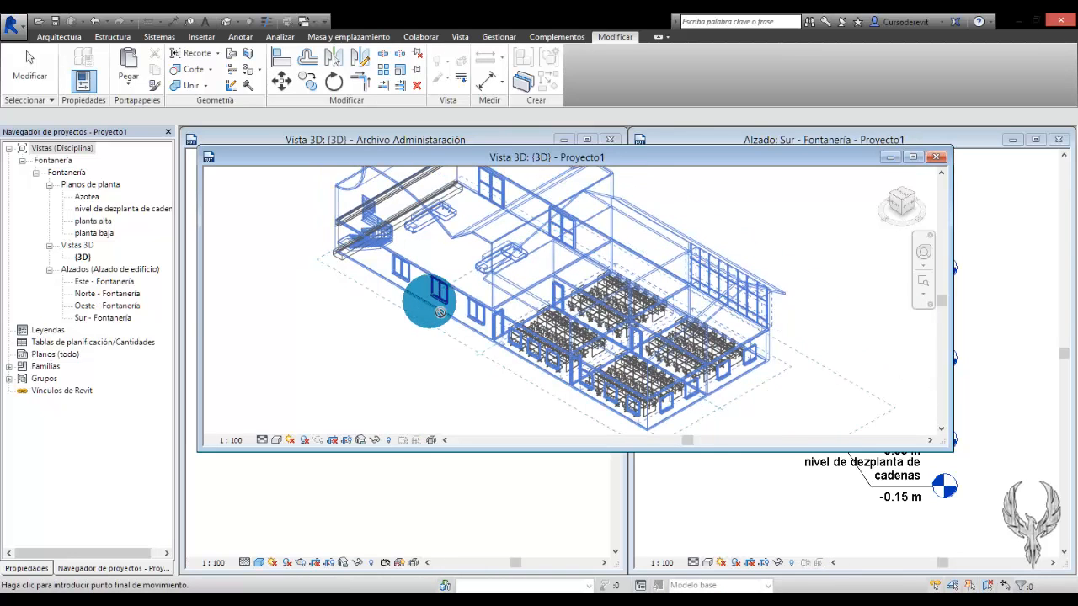
left_click(915, 158)
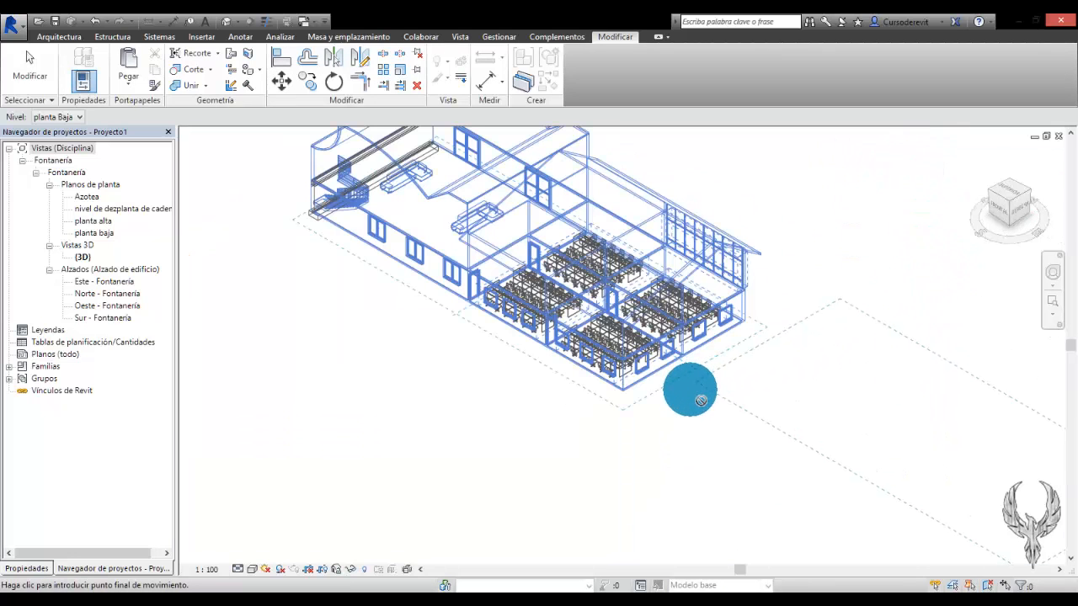
left_click_drag(685, 405, 526, 323)
middle_click_drag(409, 325, 539, 437)
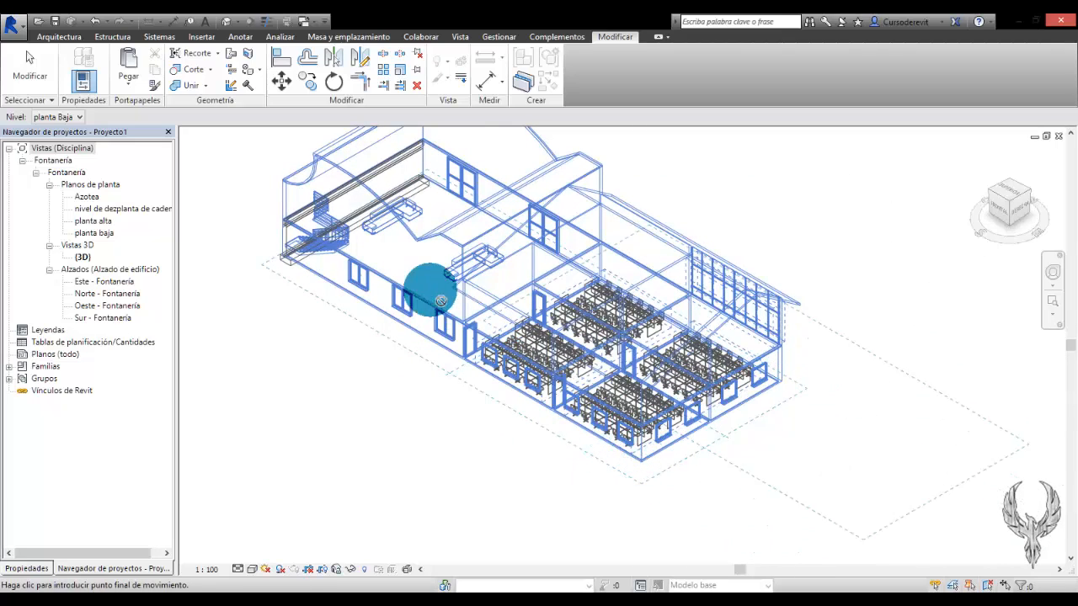
scroll(272, 268, "up", 8)
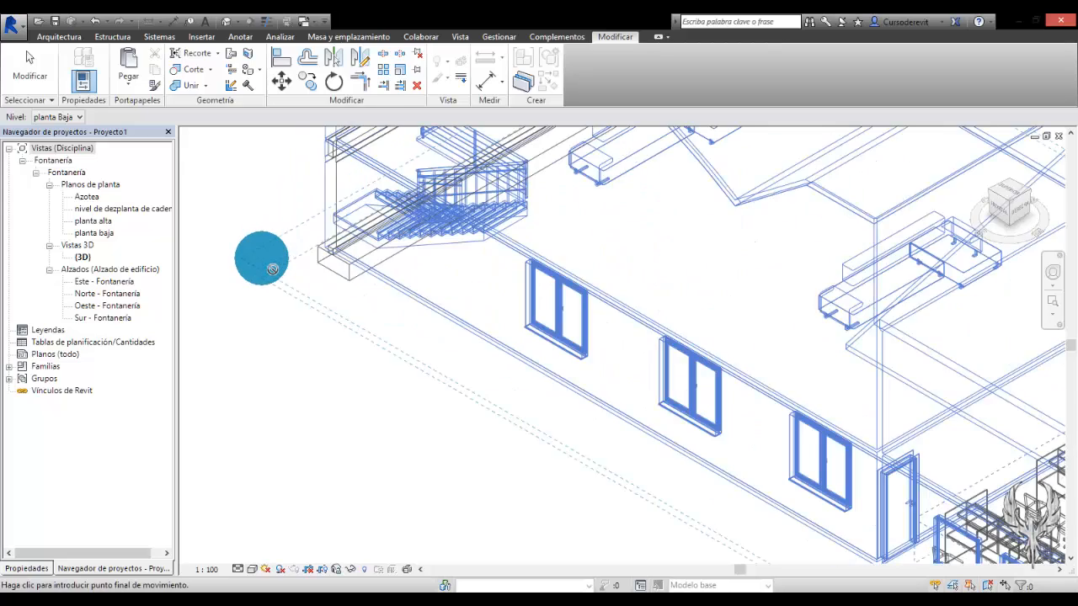
scroll(404, 278, "up", 3)
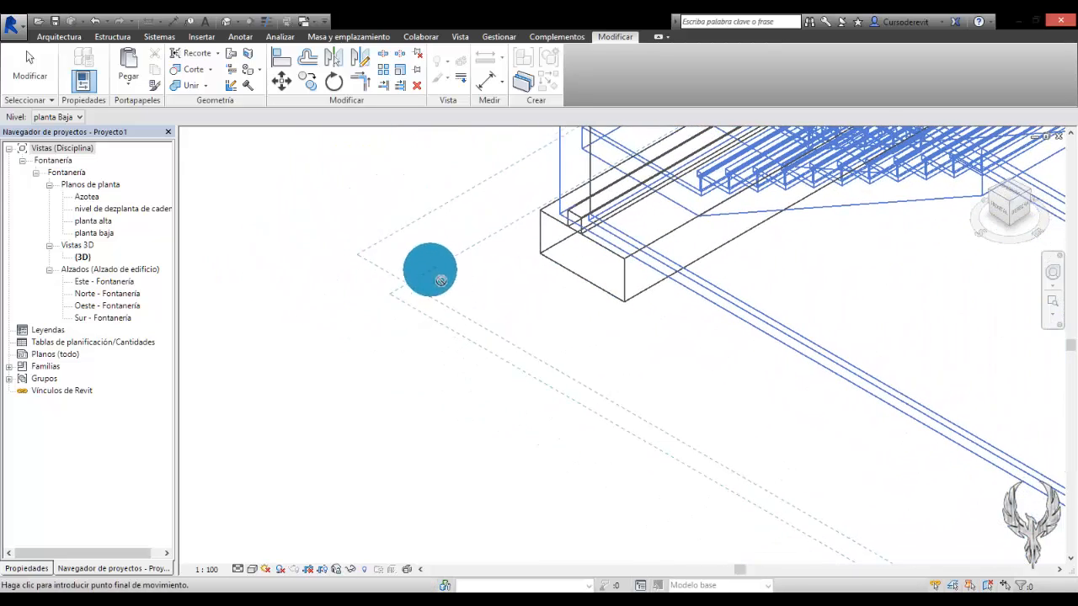
scroll(443, 300, "up", 4)
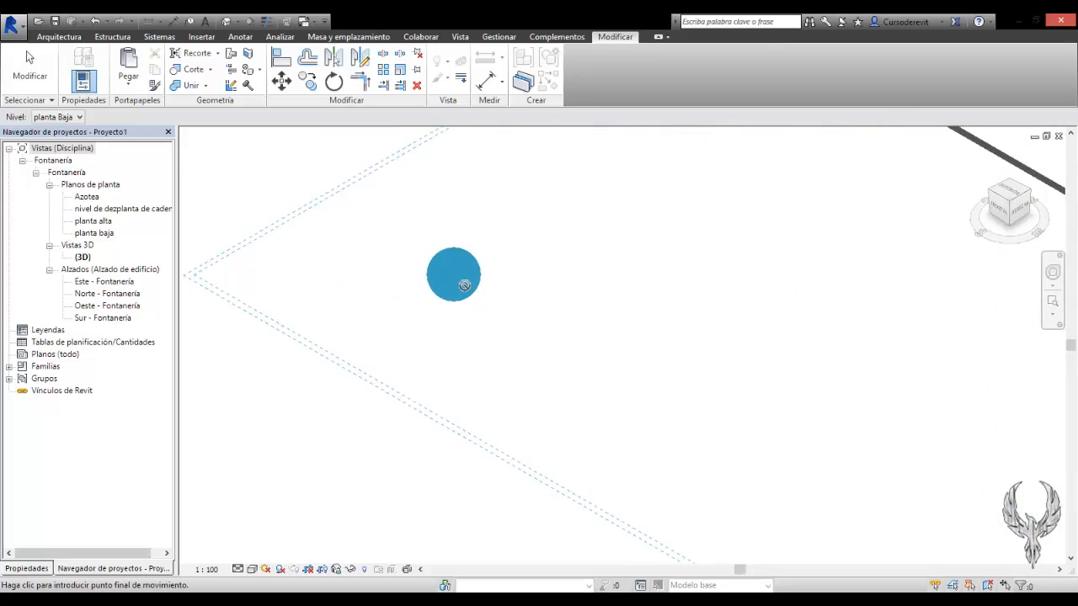
middle_click_drag(464, 284, 517, 290)
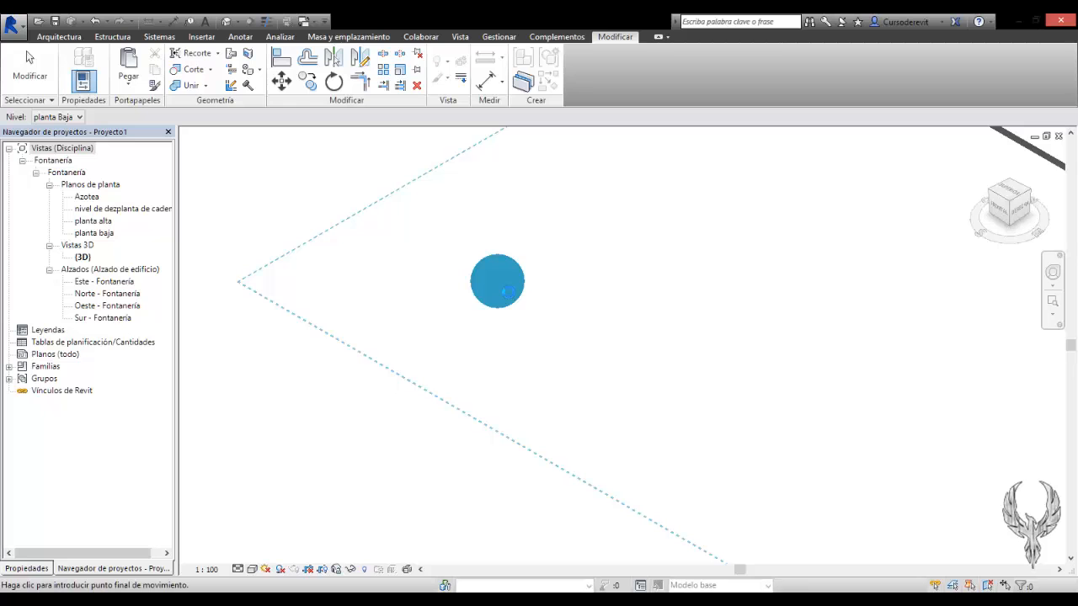
left_click(539, 283)
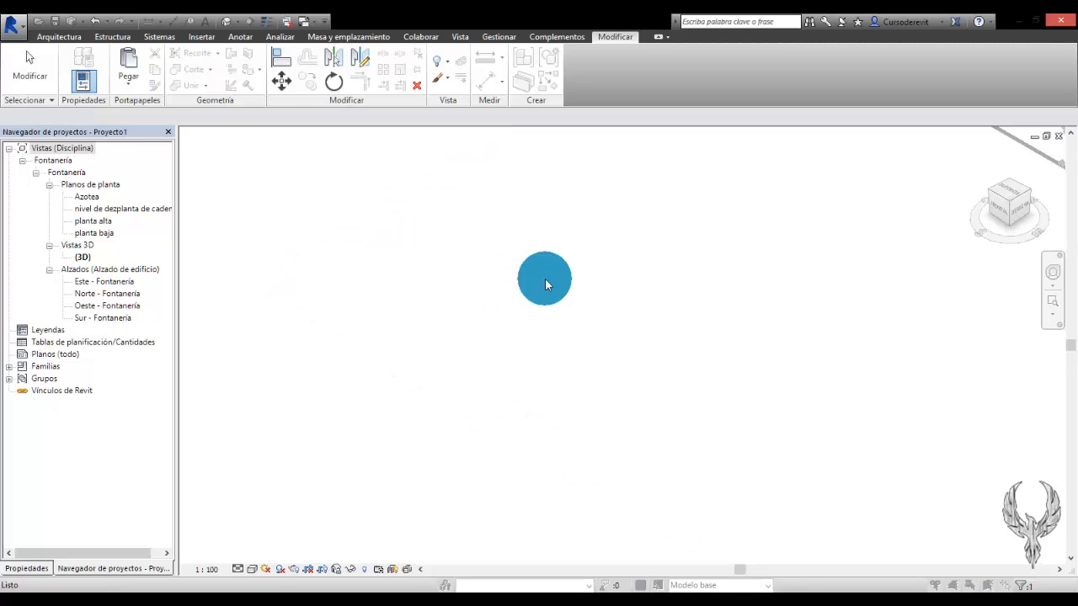
Finish the paste of the building, reviewing the reported errors and resolving the wall and floor join by separating the elements.
scroll(513, 256, "down", 6)
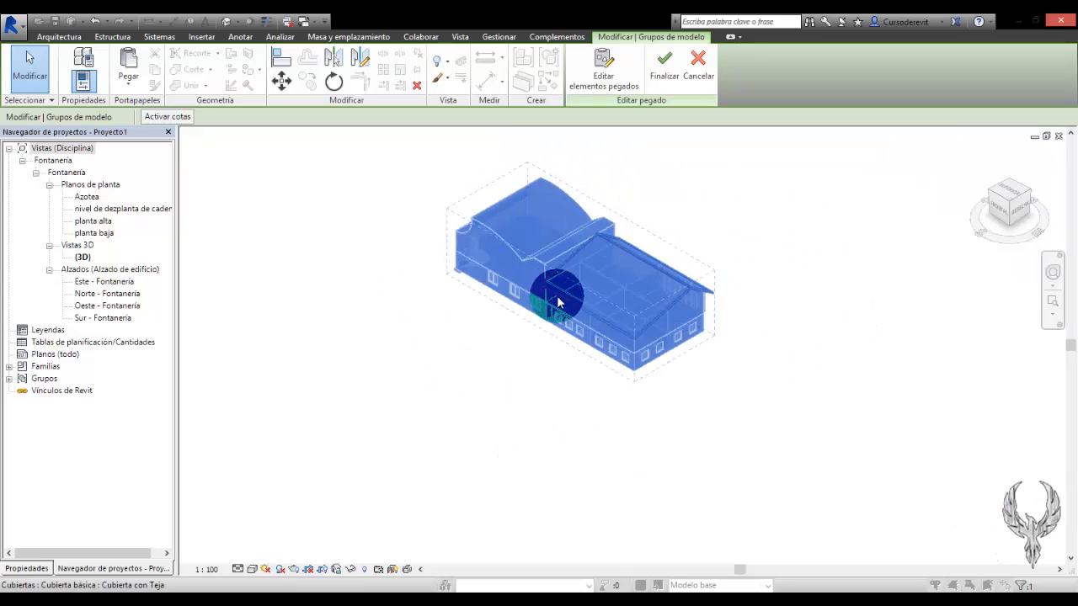
left_click(663, 80)
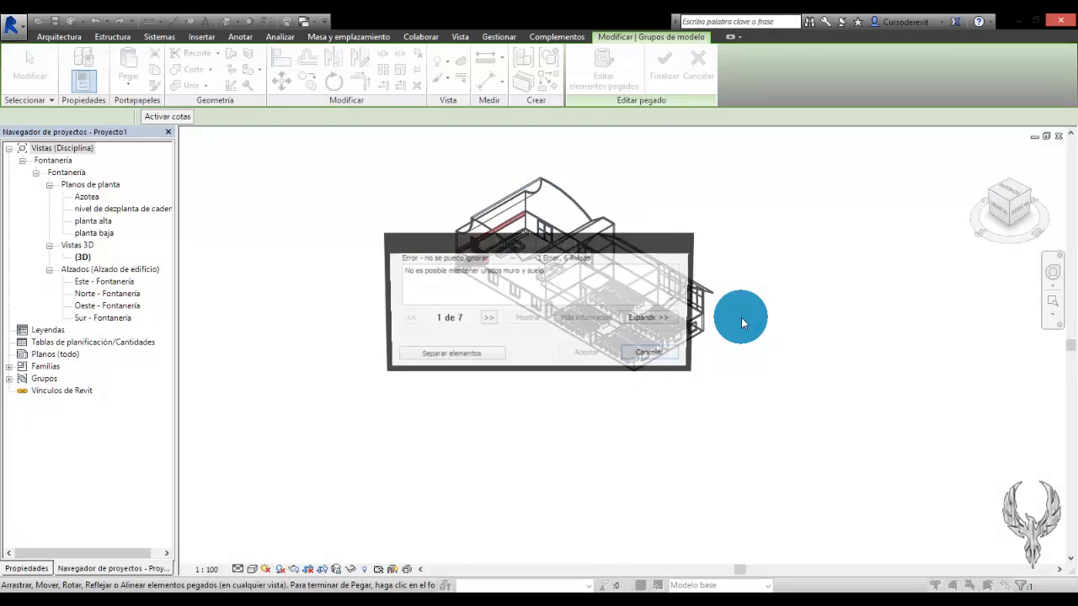
left_click(488, 318)
left_click(488, 319)
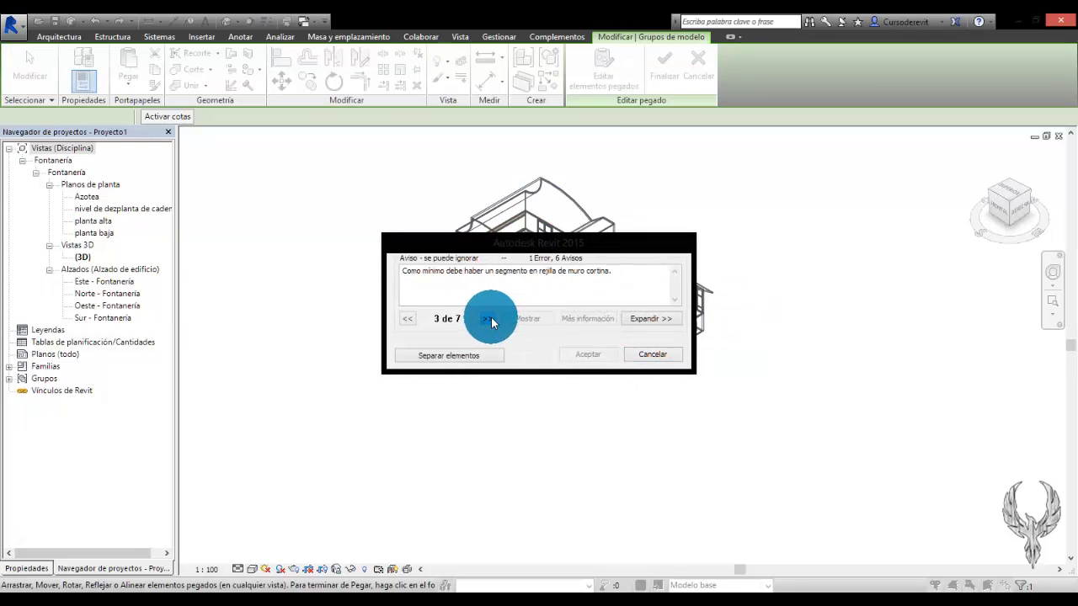
left_click(491, 318)
left_click_drag(522, 237, 241, 239)
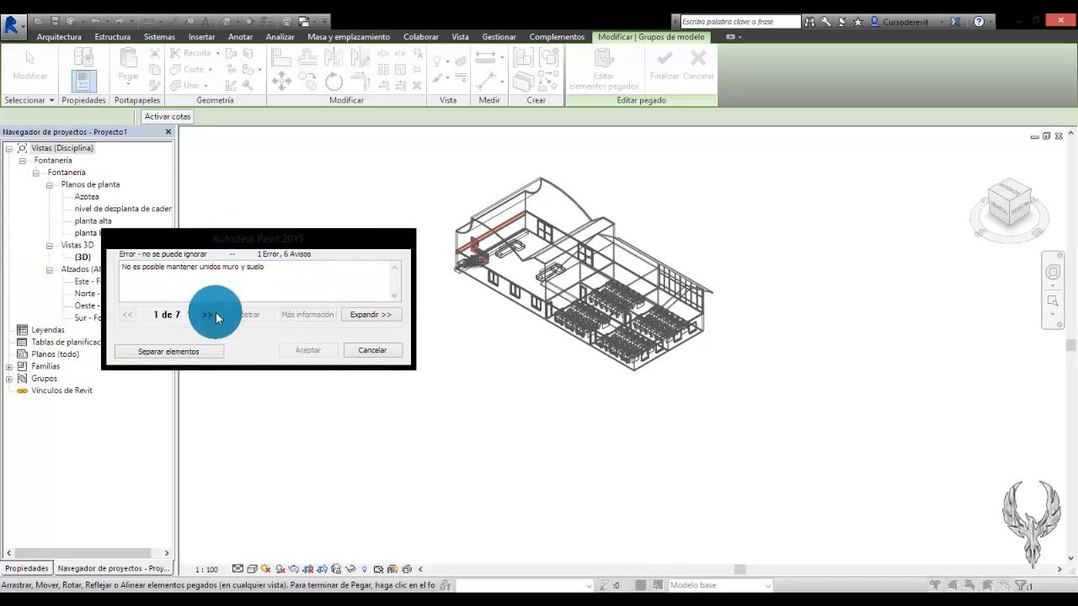
left_click(209, 358)
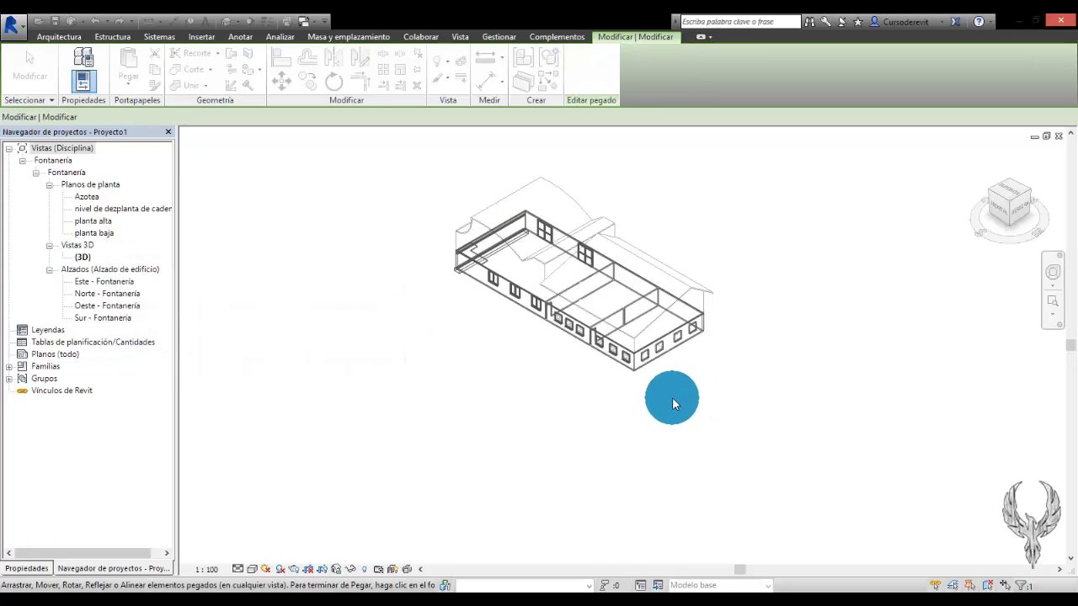
scroll(650, 316, "up", 3)
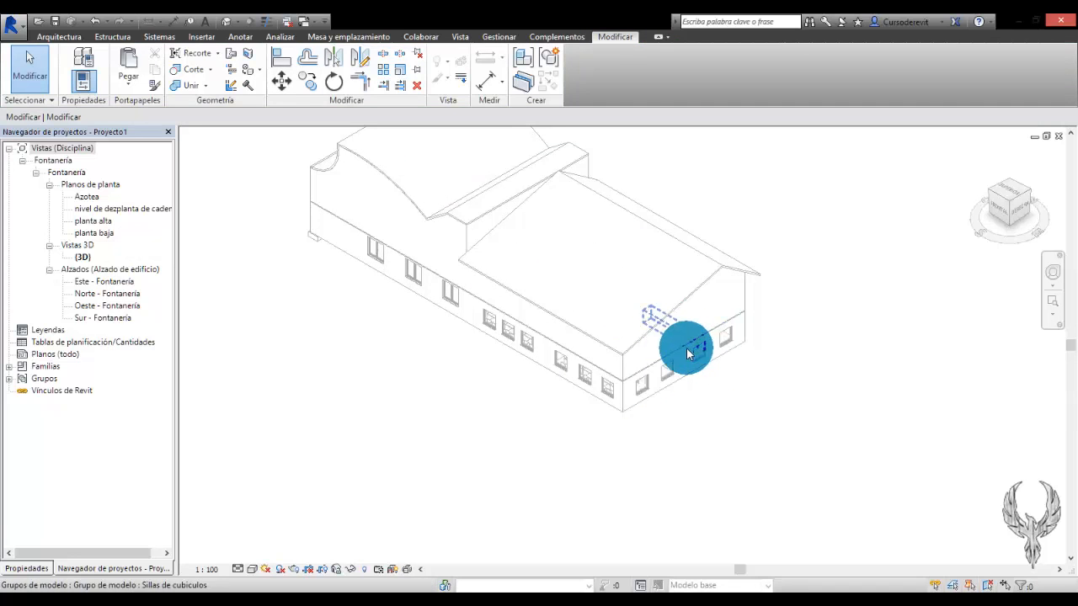
Try raising the tiled gable roof's ridge to about 13.96 m in the 3D view, and undo the change.
left_click(700, 292)
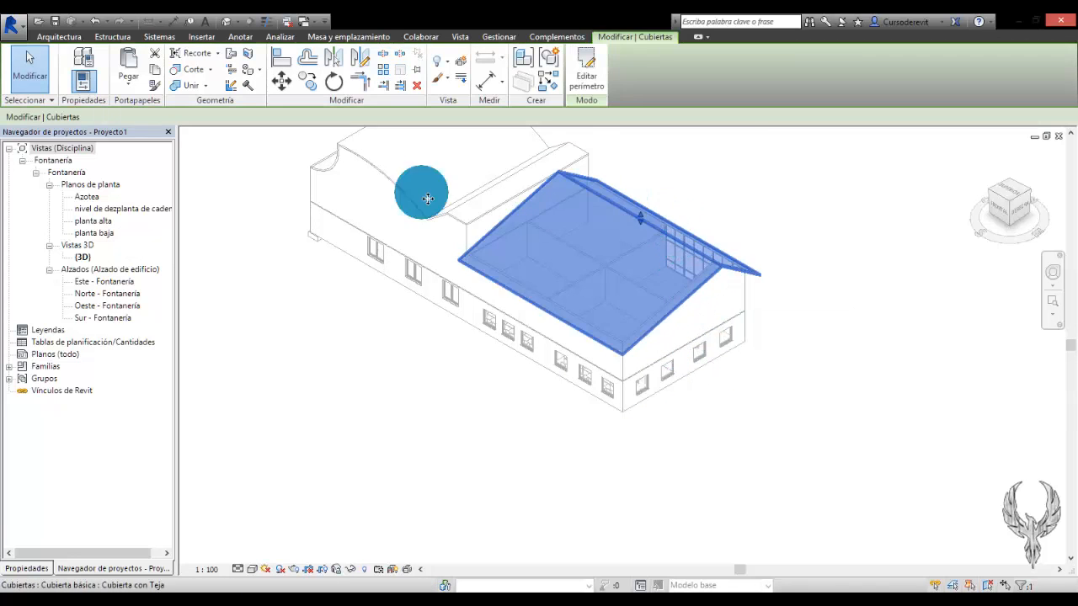
left_click(30, 567)
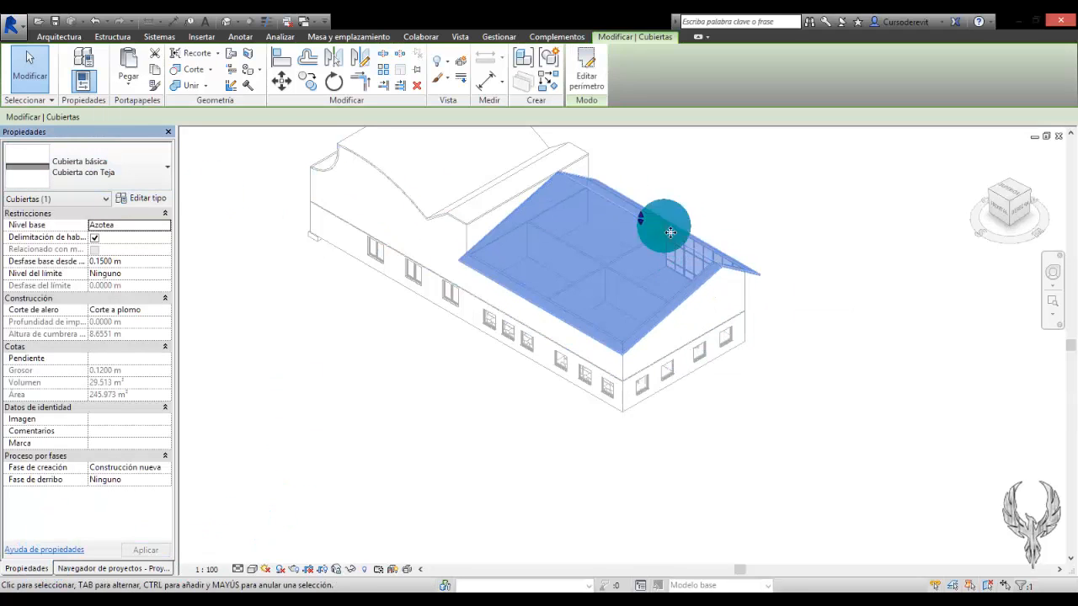
left_click(487, 208)
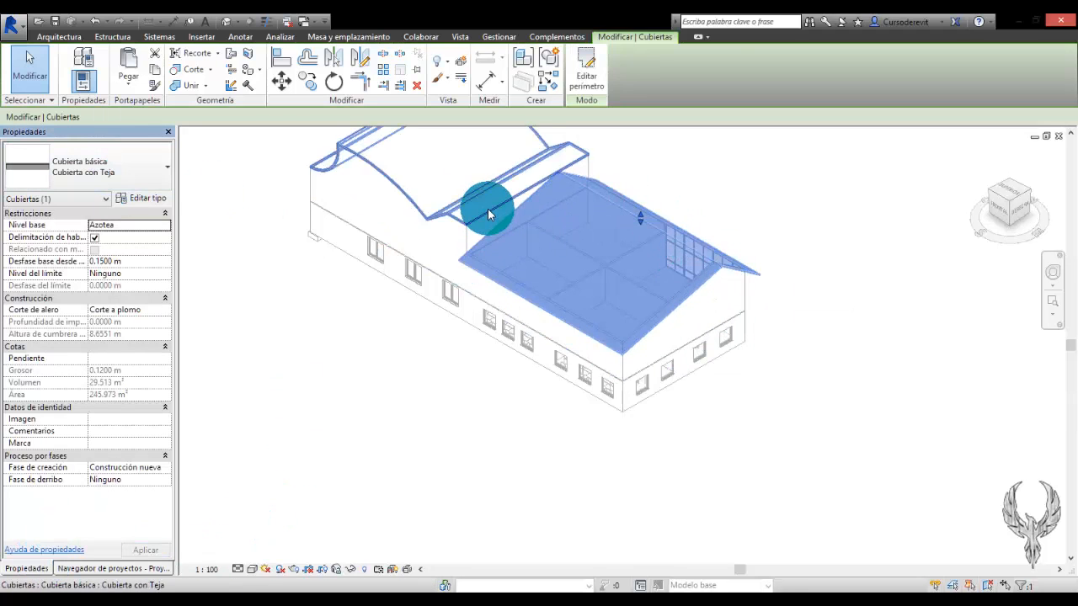
left_click(642, 226)
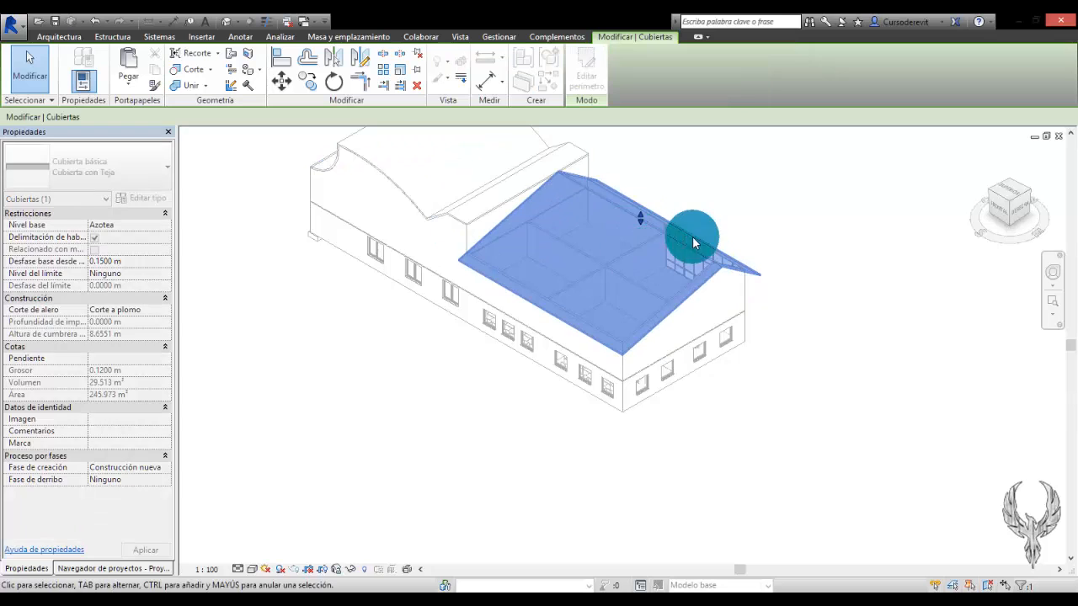
left_click_drag(642, 219, 831, 238)
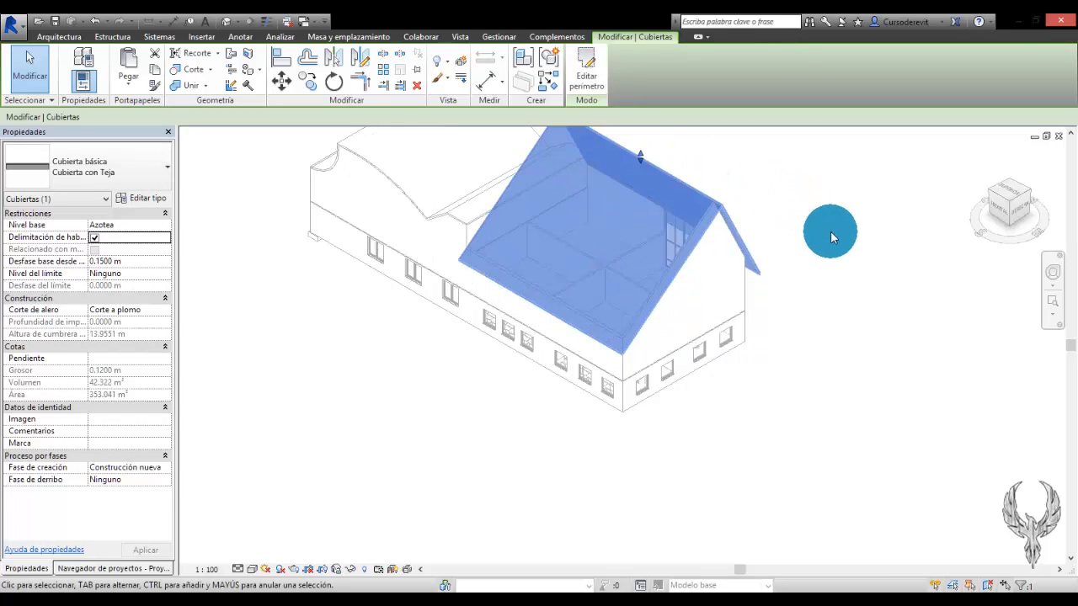
left_click(830, 231)
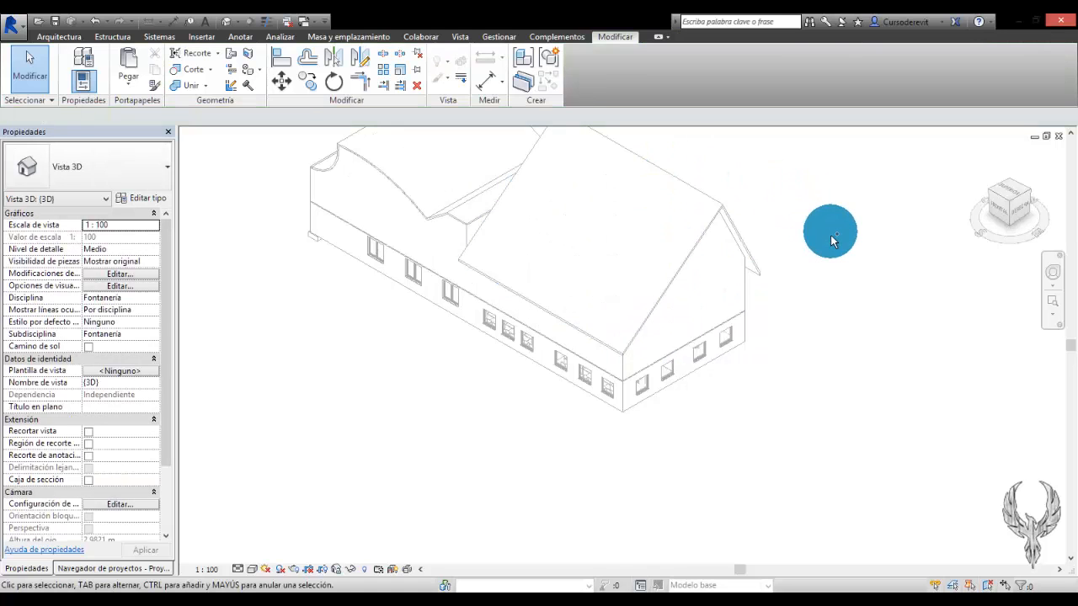
key("ctrl+z")
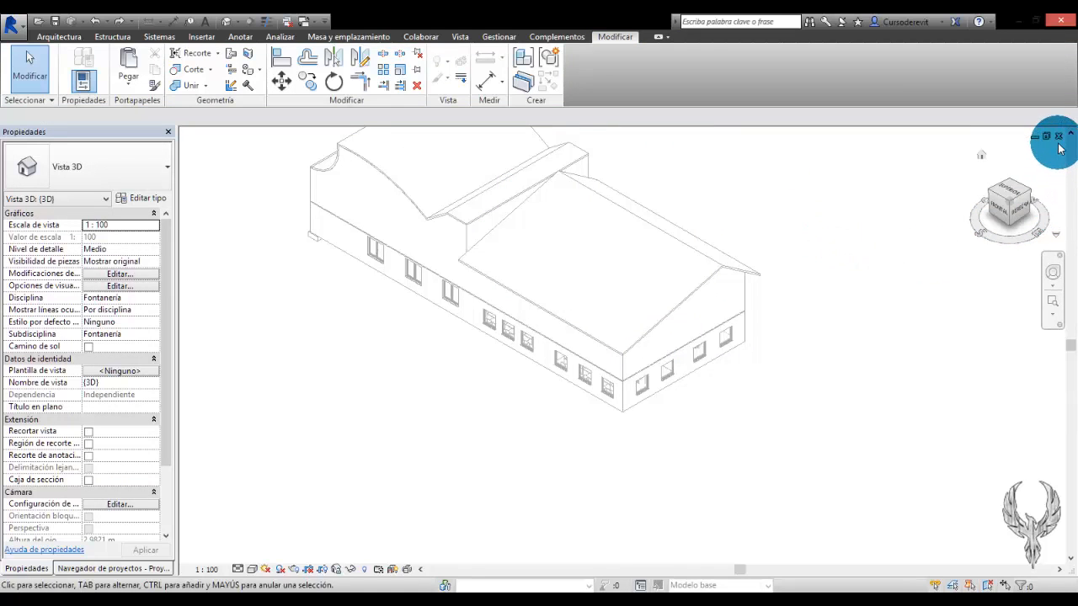
Close the 3D view and check how the building lines up with the levels in the Sur - Fontanería elevation.
left_click(1058, 136)
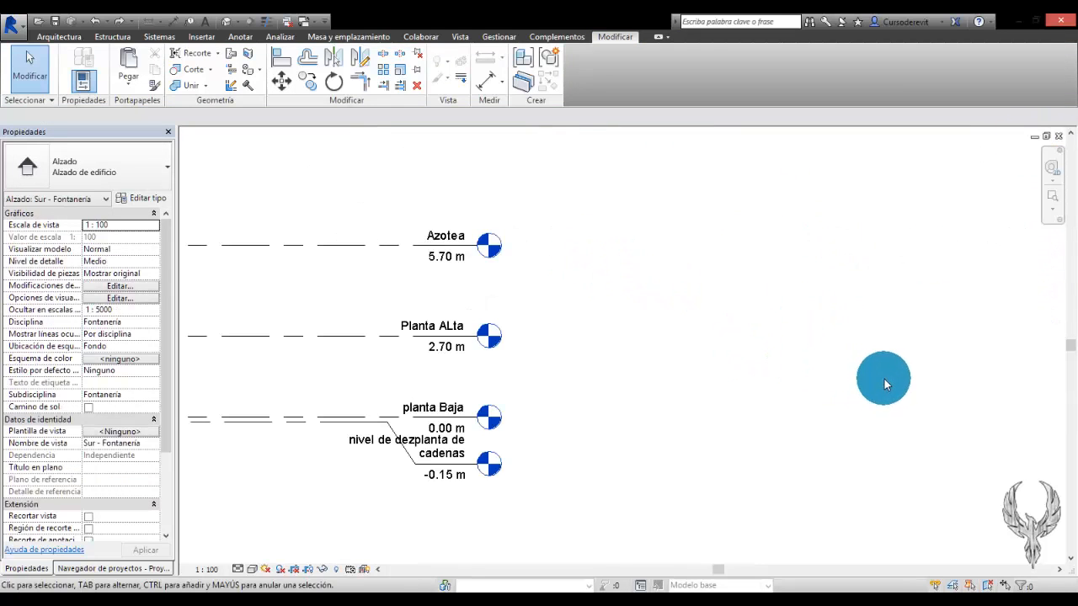
scroll(890, 375, "down", 5)
scroll(554, 404, "up", 4)
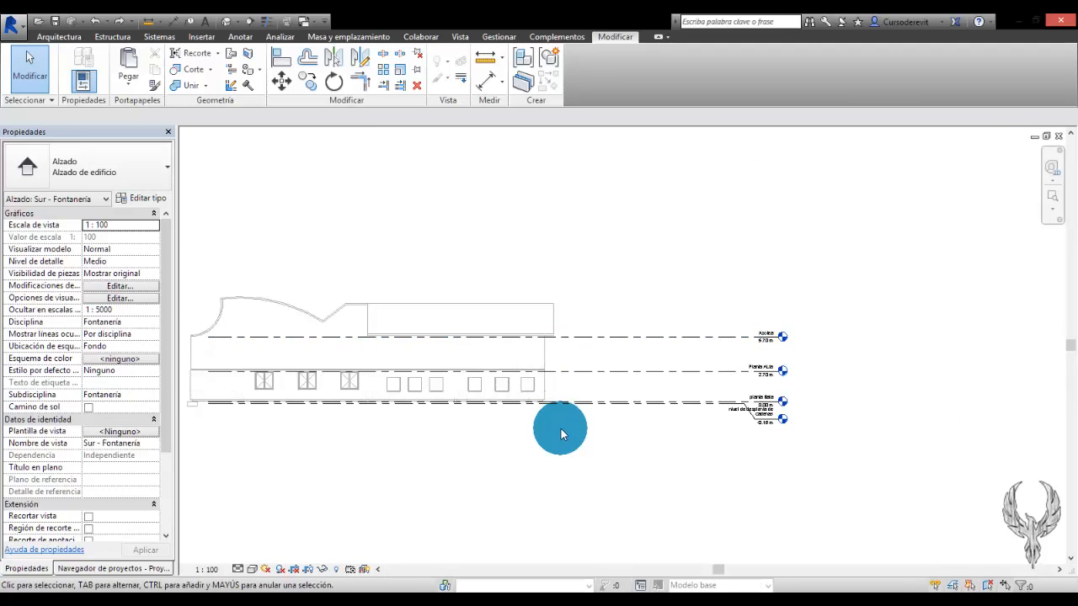
scroll(561, 434, "up", 4)
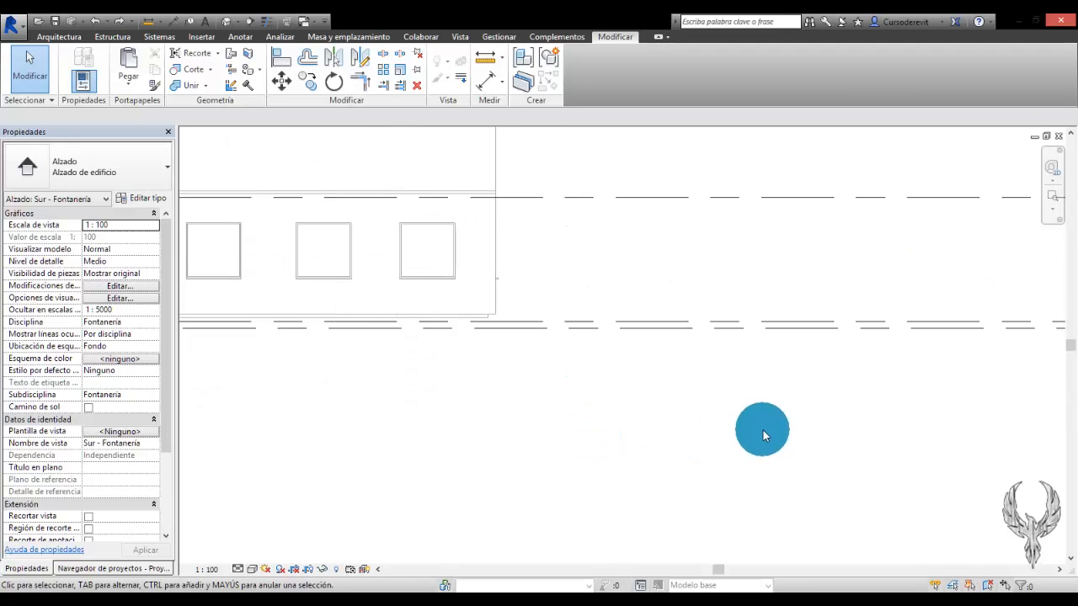
scroll(803, 428, "down", 5)
scroll(803, 428, "down", 2)
Open the planta alta floor plan and examine the staircase area.
left_click(132, 567)
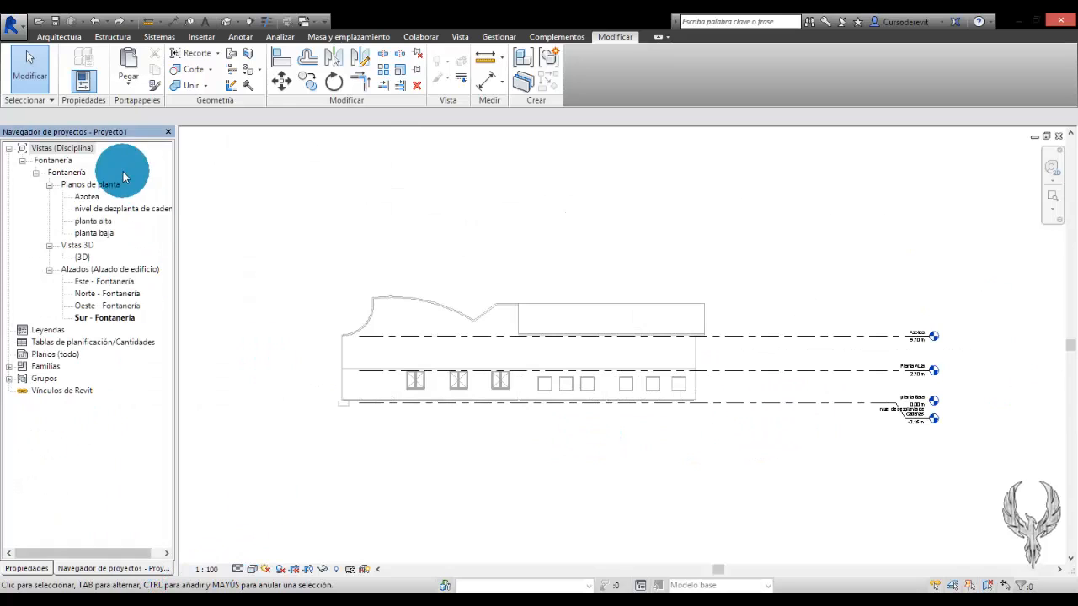
double_click(88, 219)
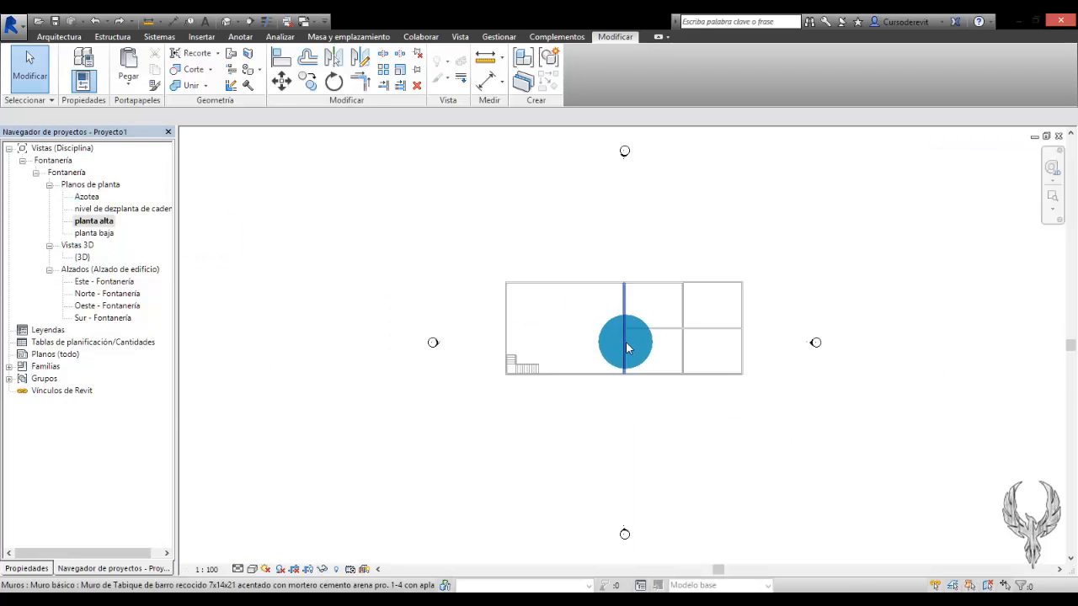
scroll(368, 409, "up", 3)
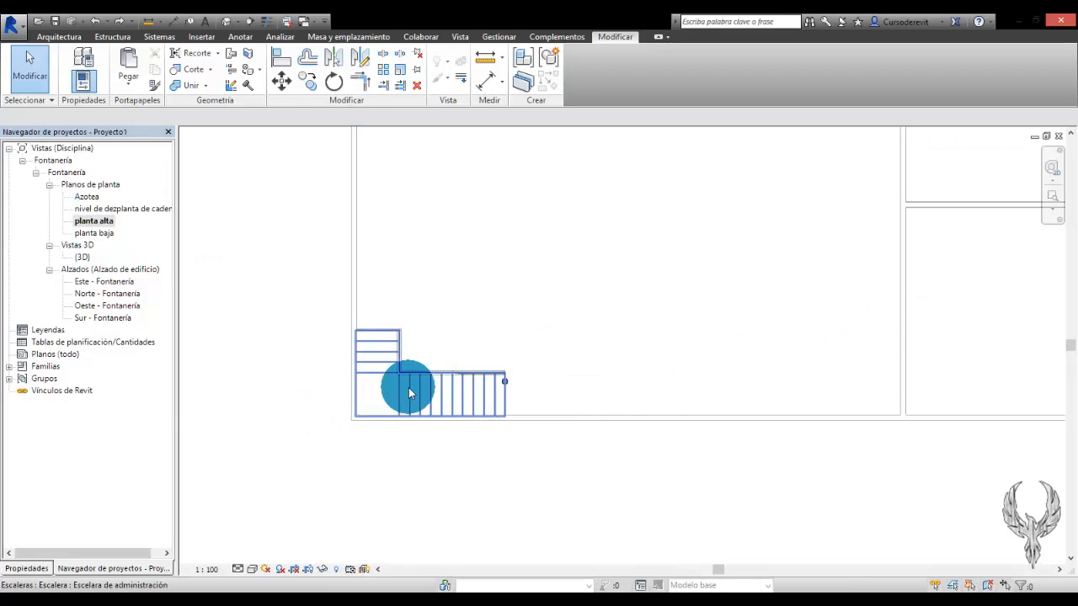
Open the planta baja floor plan and examine the pasted walls, doors, stairs, sofas and office furniture groups.
double_click(100, 234)
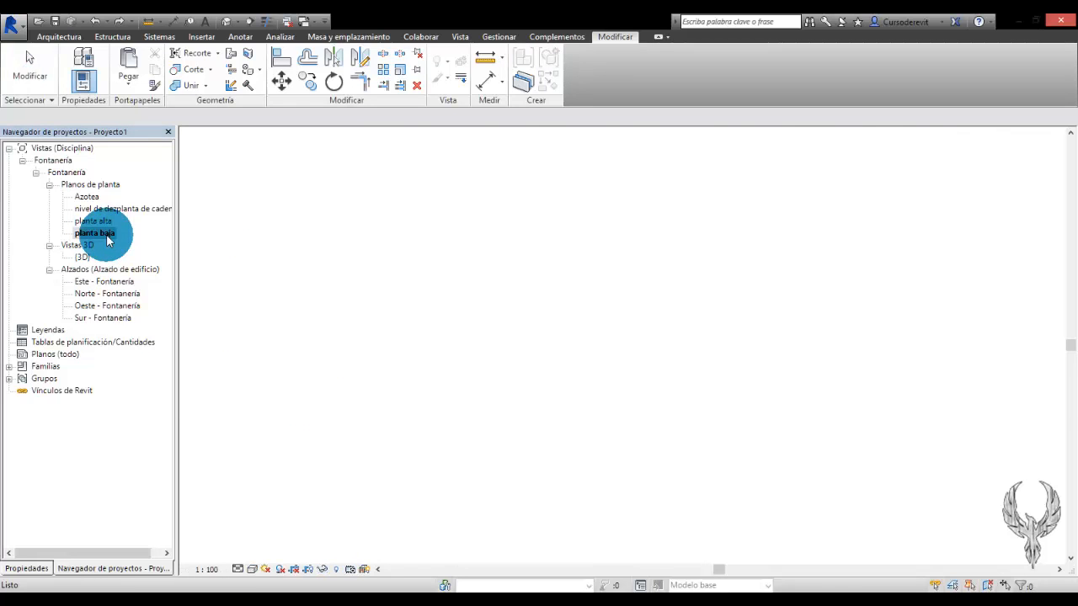
scroll(564, 357, "down", 5)
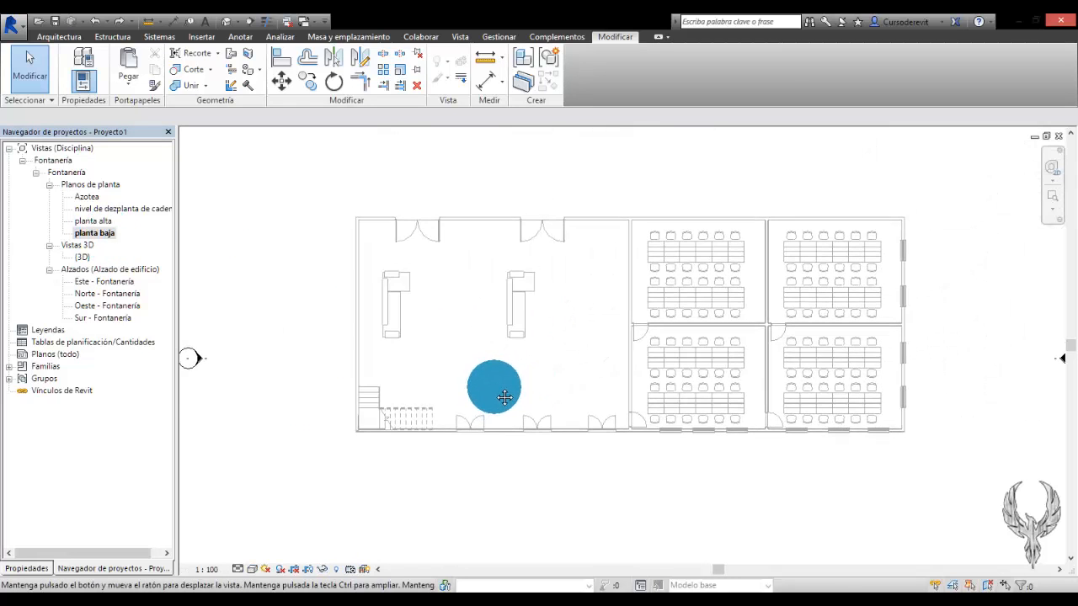
scroll(851, 380, "up", 3)
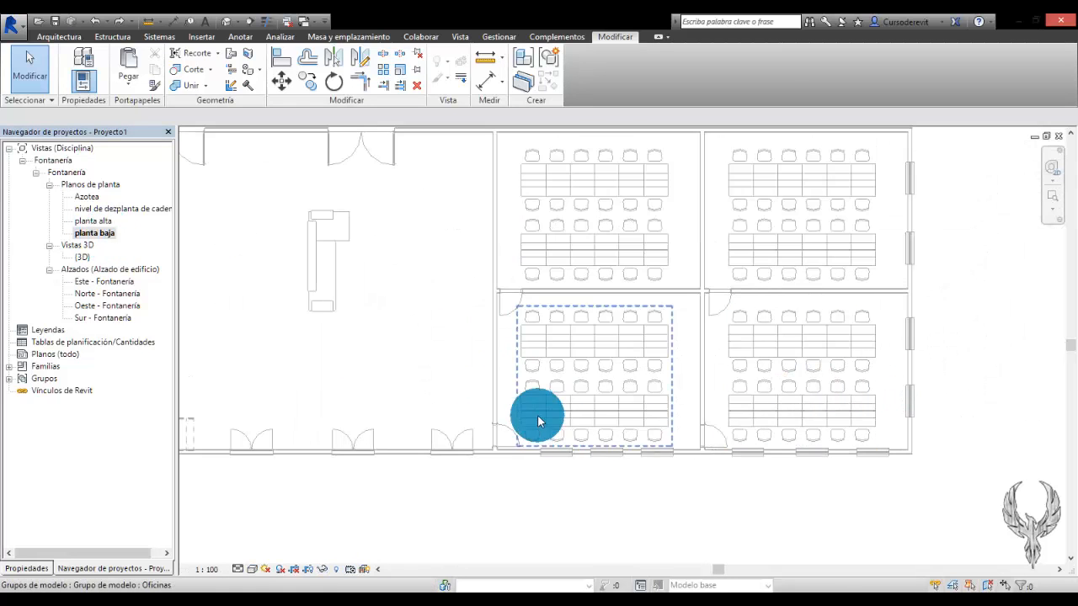
scroll(548, 412, "down", 2)
scroll(730, 400, "down", 2)
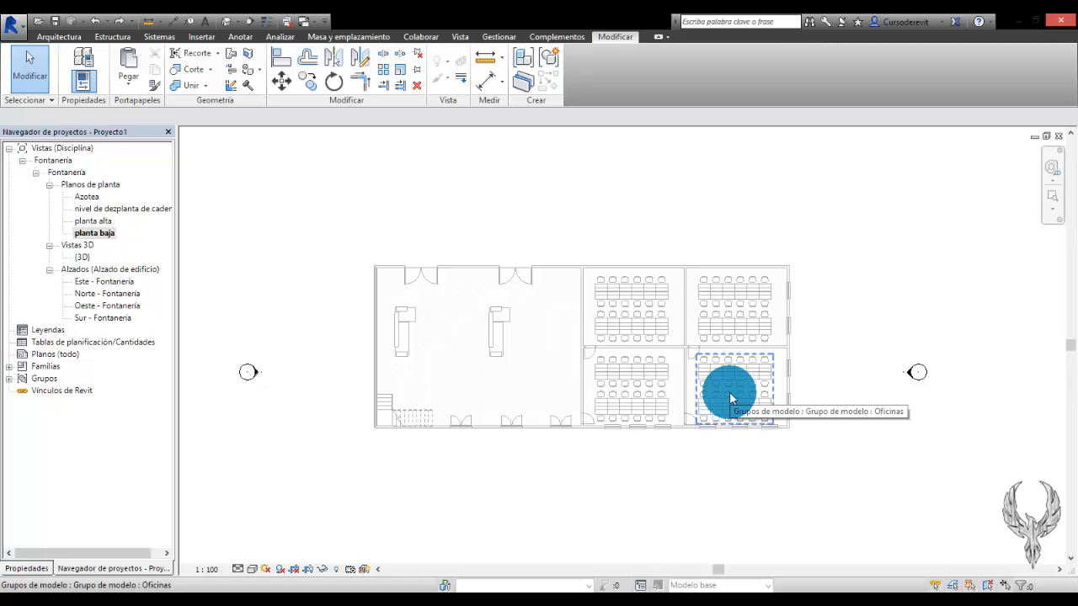
scroll(687, 346, "up", 3)
scroll(698, 346, "down", 2)
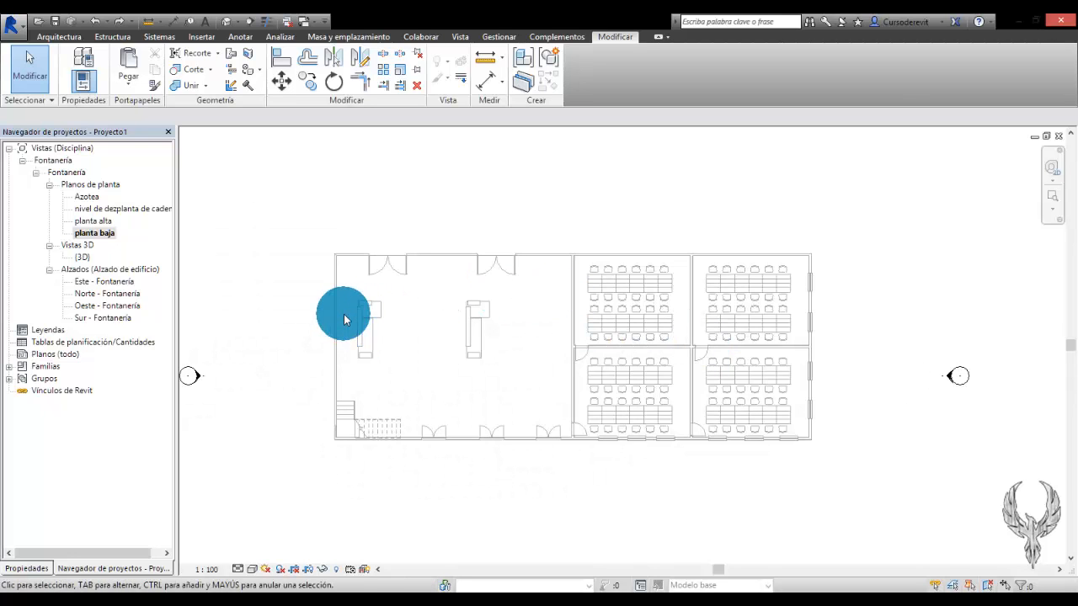
scroll(374, 304, "up", 3)
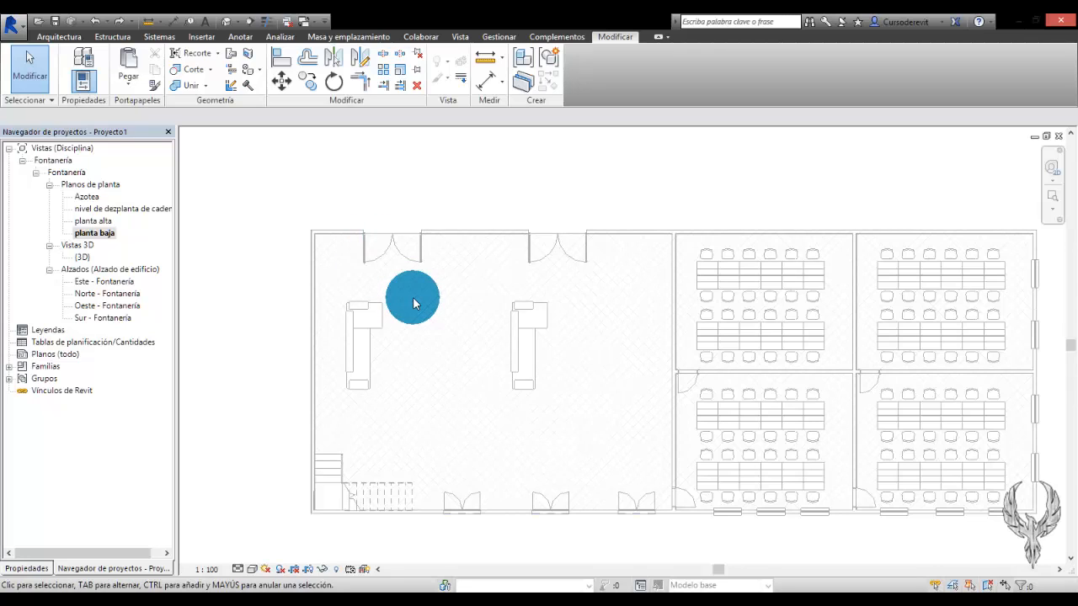
scroll(413, 300, "down", 1)
middle_click_drag(426, 296, 387, 289)
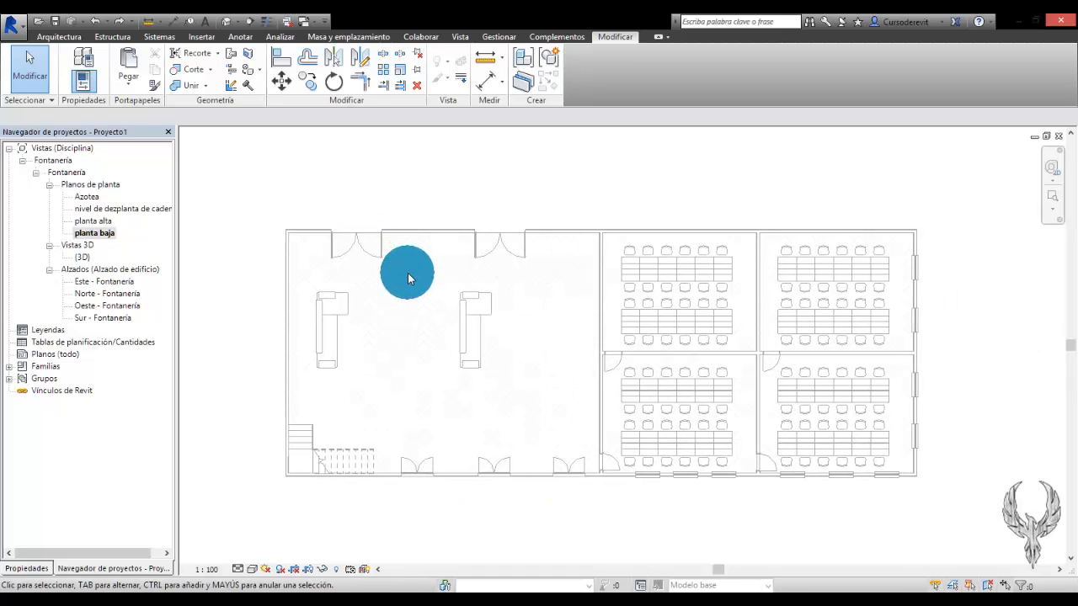
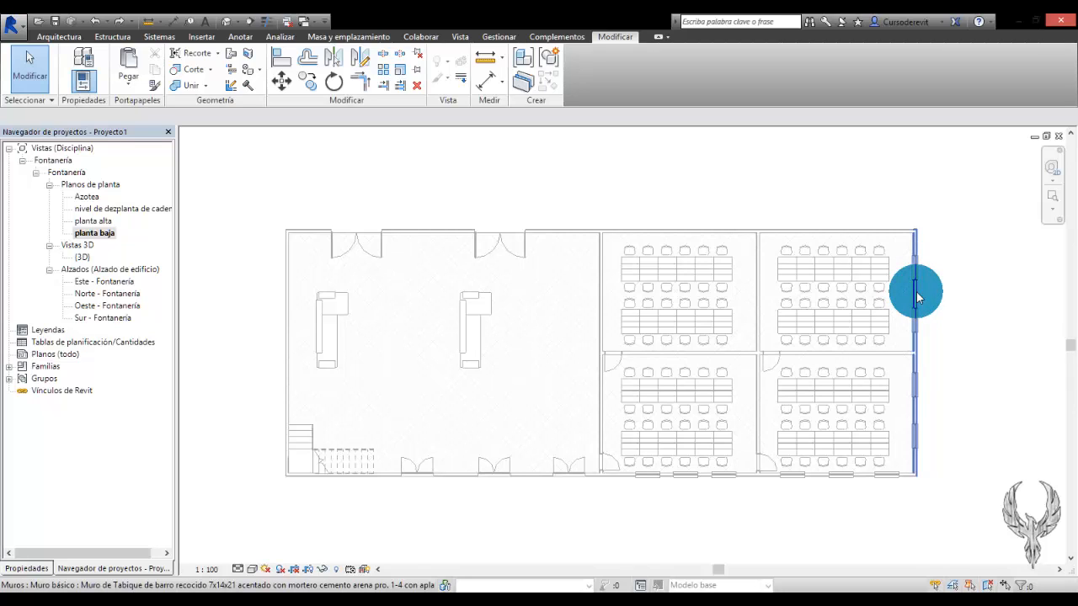
Select the exterior wall at the east end of the offices to inspect it, and clear the selection.
scroll(918, 294, "up", 3)
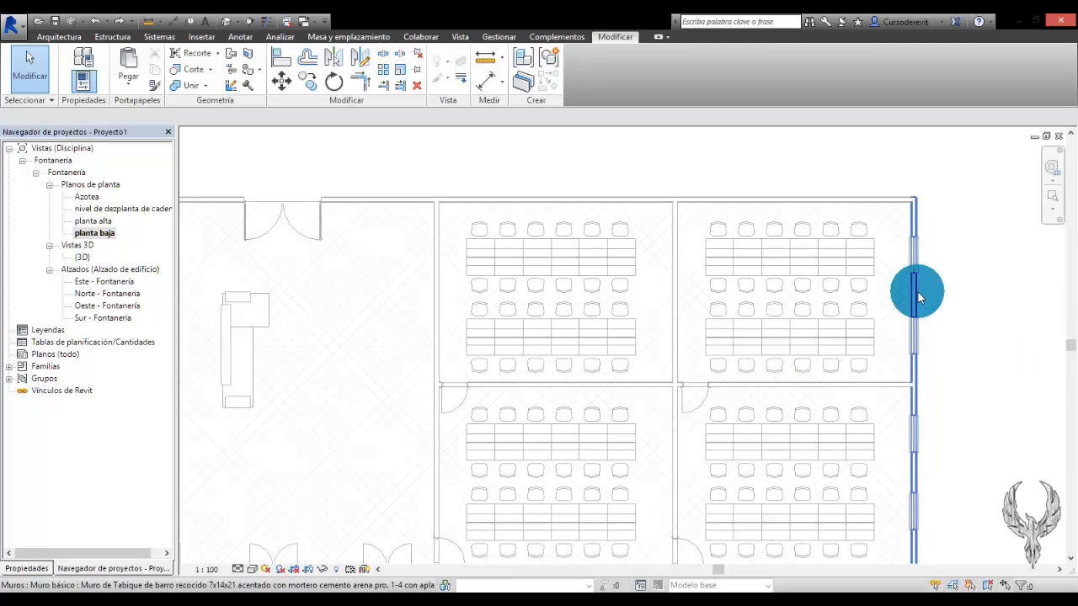
left_click(915, 293)
left_click(970, 308)
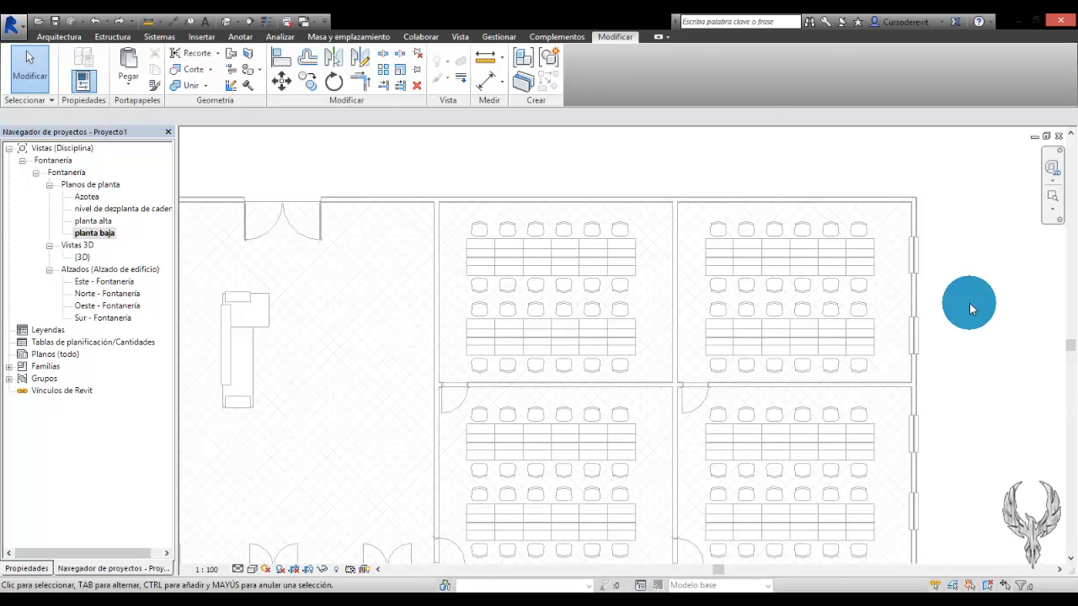
Delete the single-leaf office door at the west end of the horizontal partition wall in planta baja.
scroll(970, 303, "down", 2)
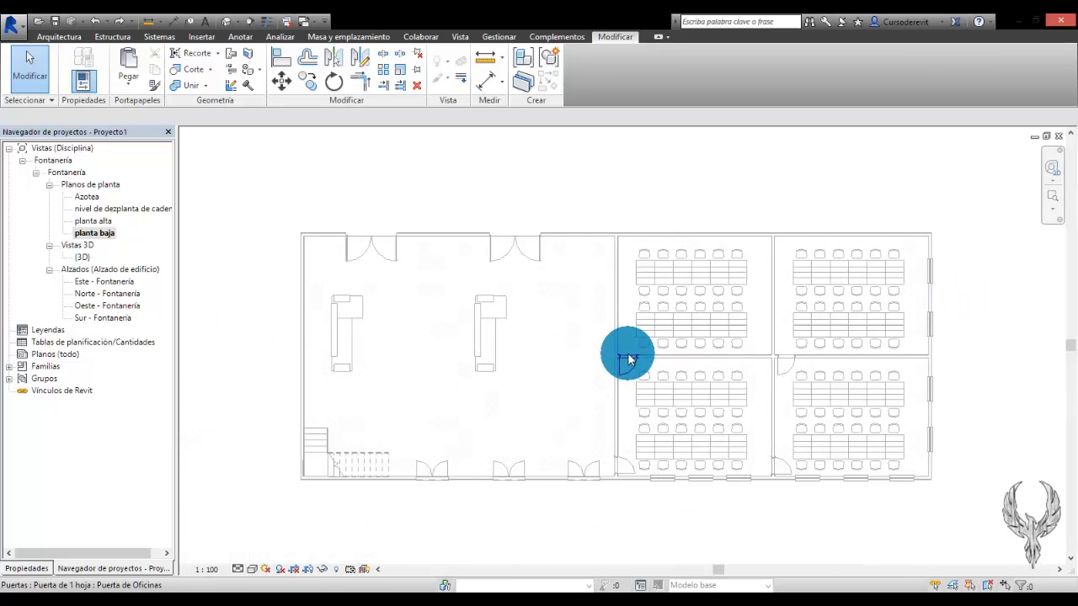
scroll(628, 358, "up", 3)
scroll(662, 393, "up", 4)
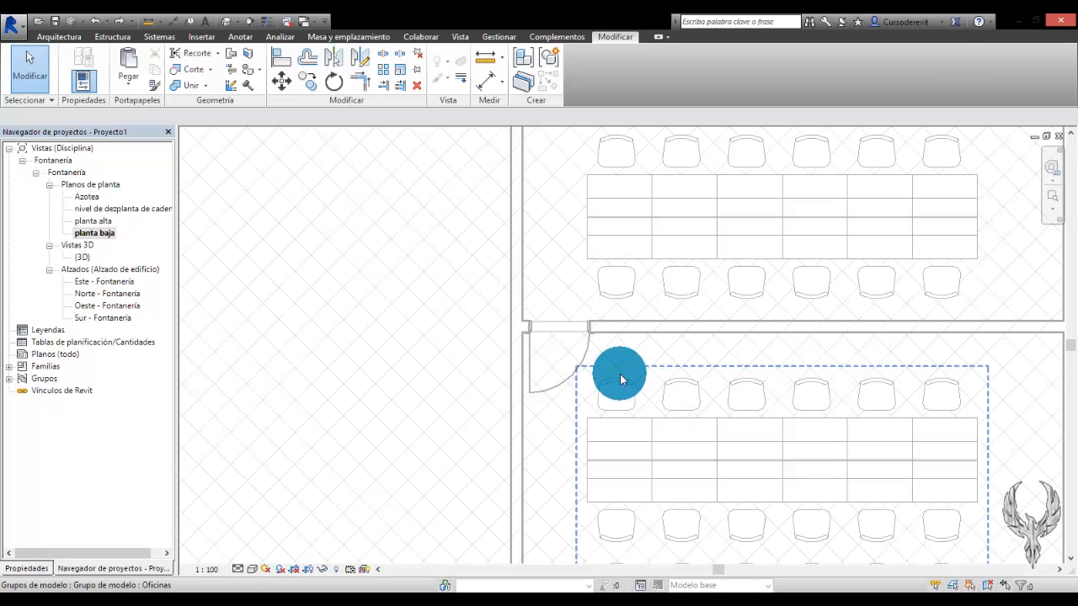
left_click(571, 362)
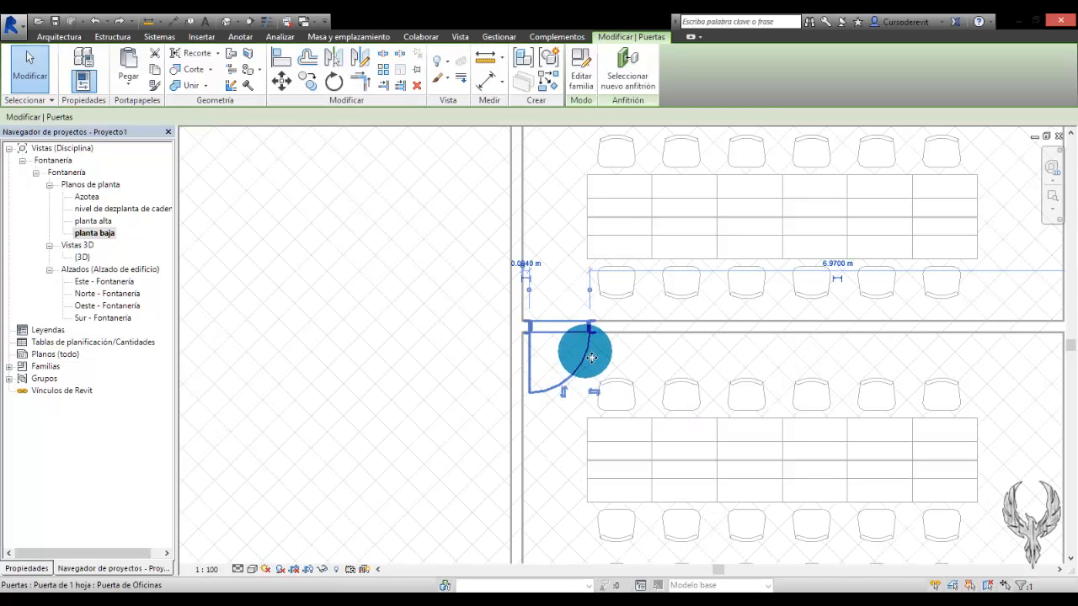
key("Delete")
scroll(565, 376, "down", 5)
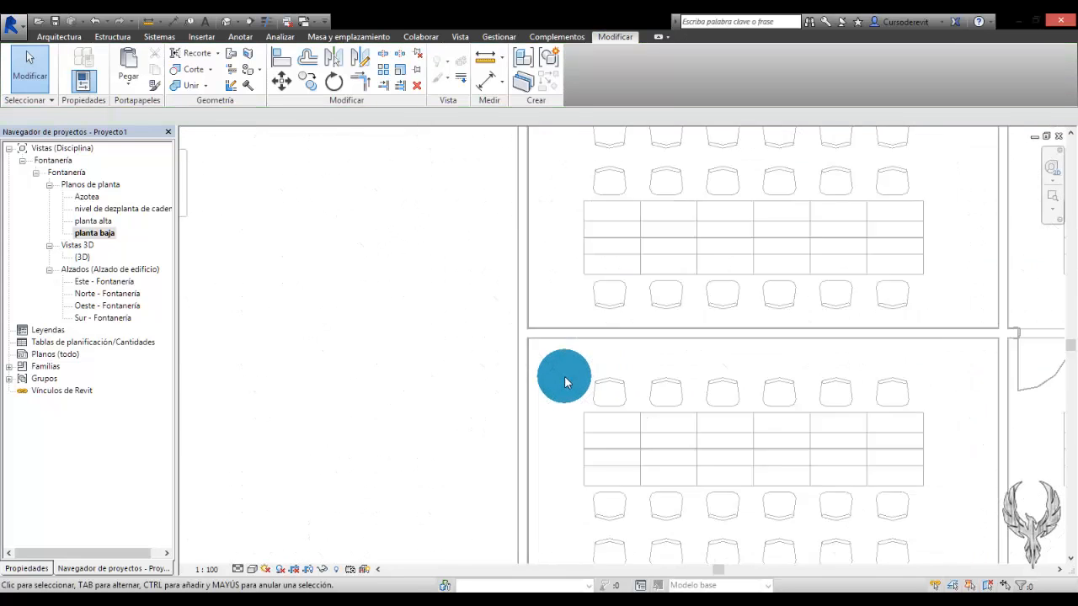
Select the horizontal partition wall between the offices to inspect its west end point, and clear the selection.
scroll(568, 379, "up", 4)
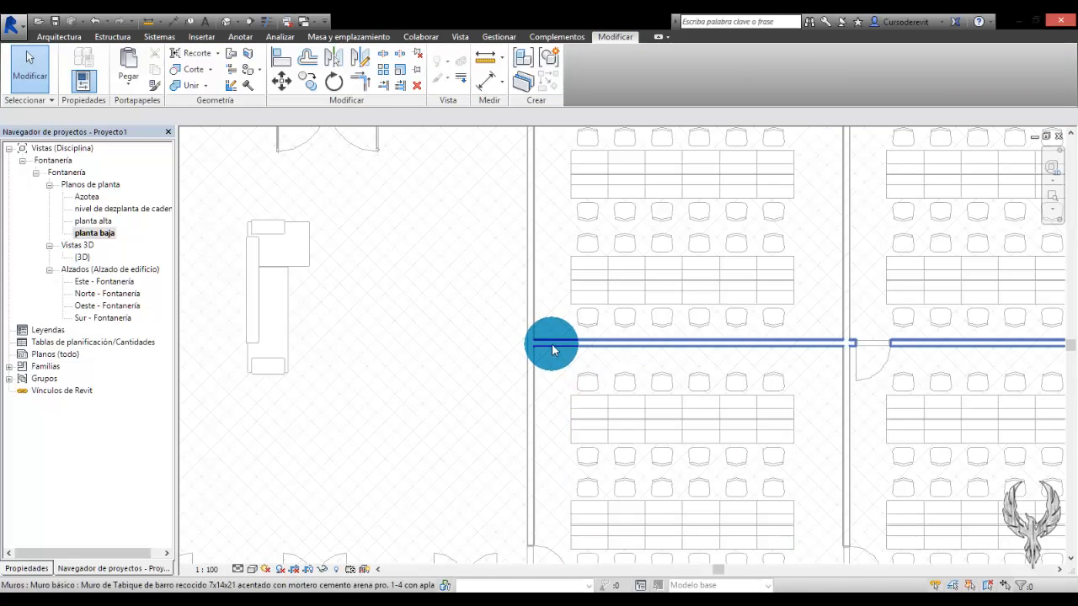
left_click(551, 344)
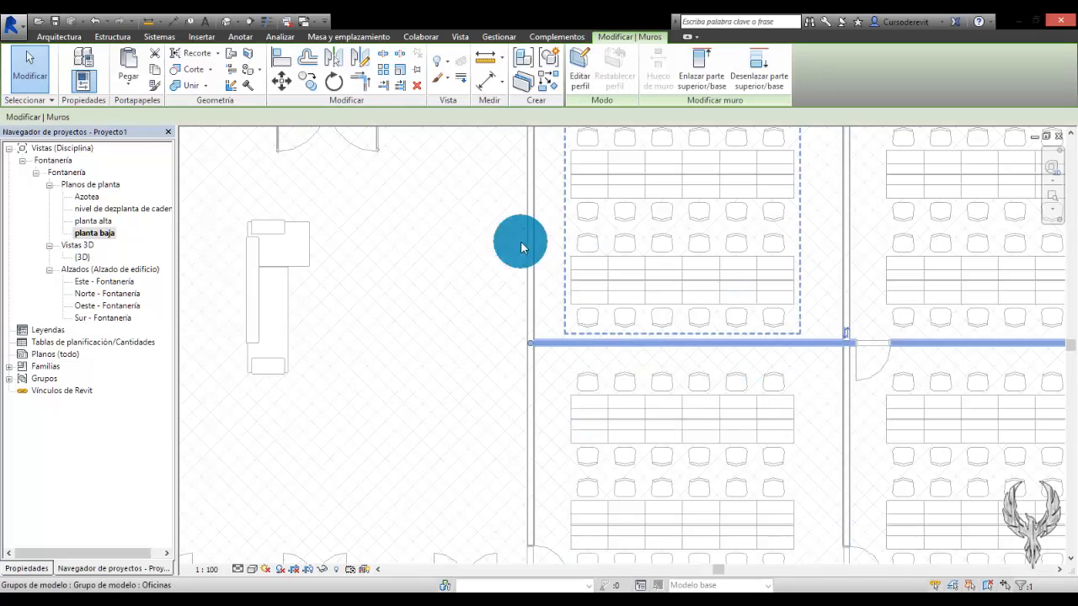
left_click(488, 342)
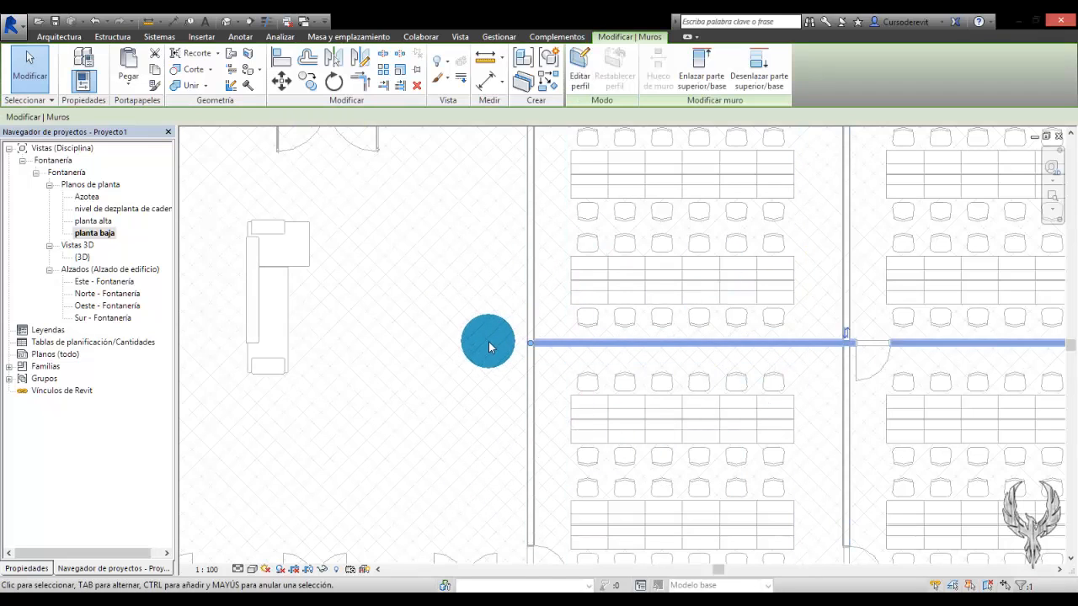
left_click(559, 352)
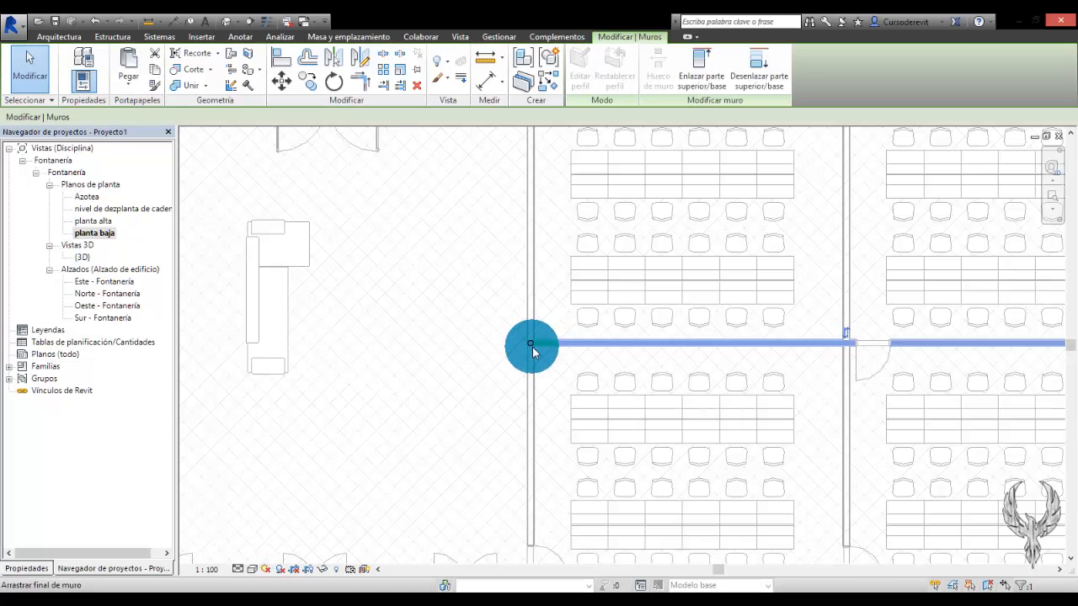
left_click(441, 379)
scroll(585, 373, "down", 8)
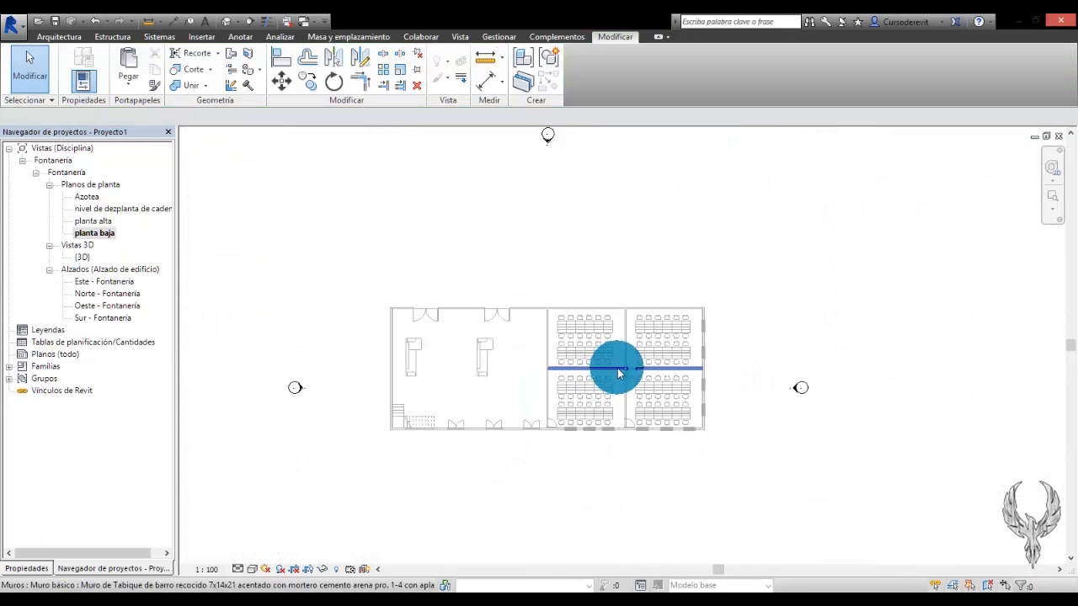
scroll(655, 381, "up", 1)
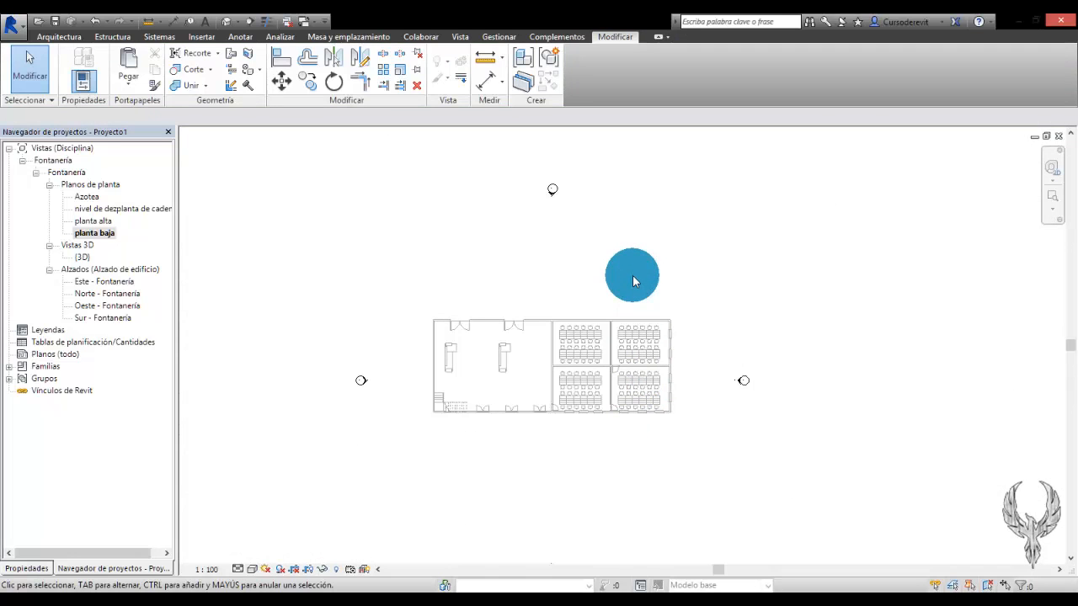
Tile all open views and activate the 3D view of Archivo Administaración.
key("w")
key("t")
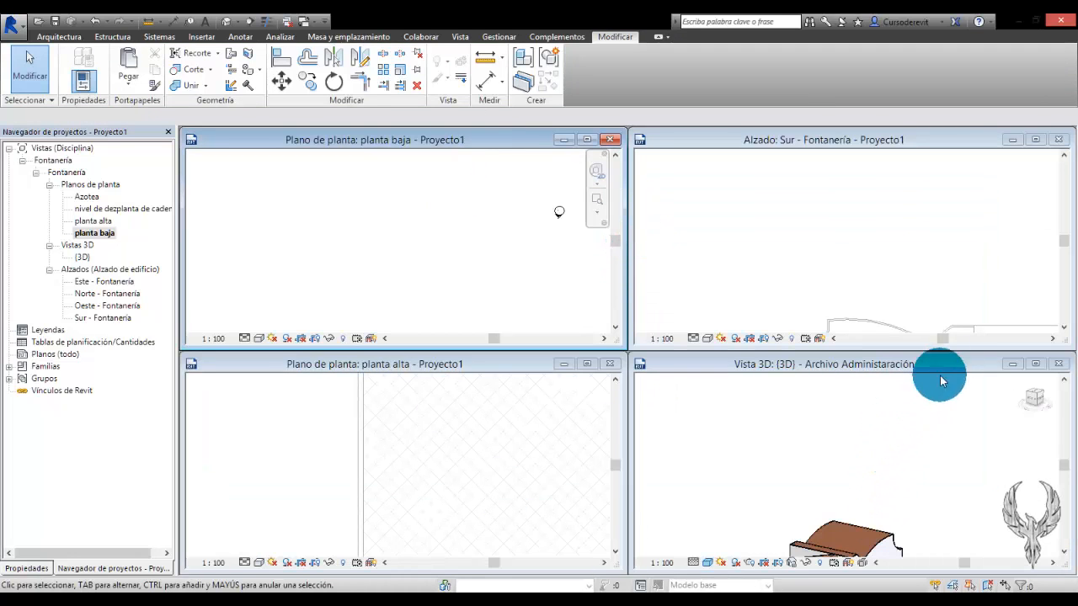
left_click(1064, 368)
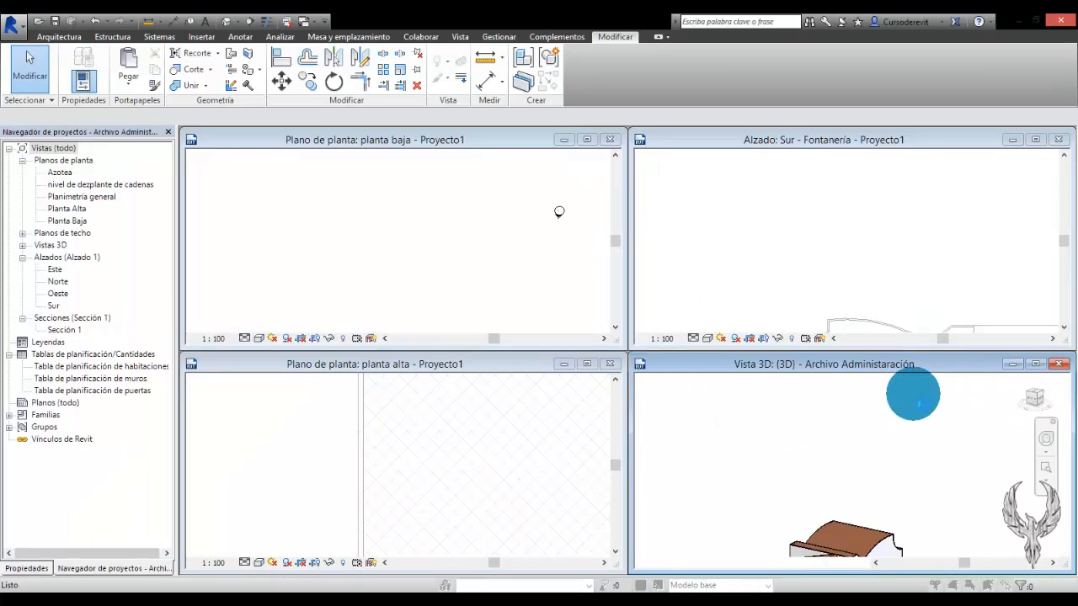
Close the planta alta plan and the Archivo Administaración 3D view, and tile the remaining planta baja and Sur - Fontanería views.
left_click(562, 318)
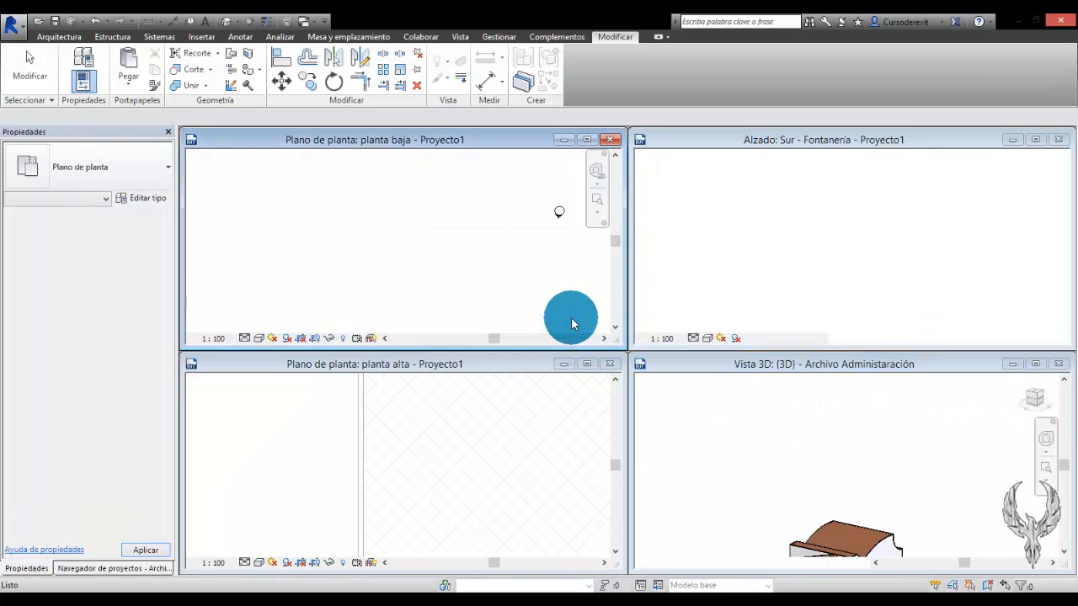
left_click(610, 363)
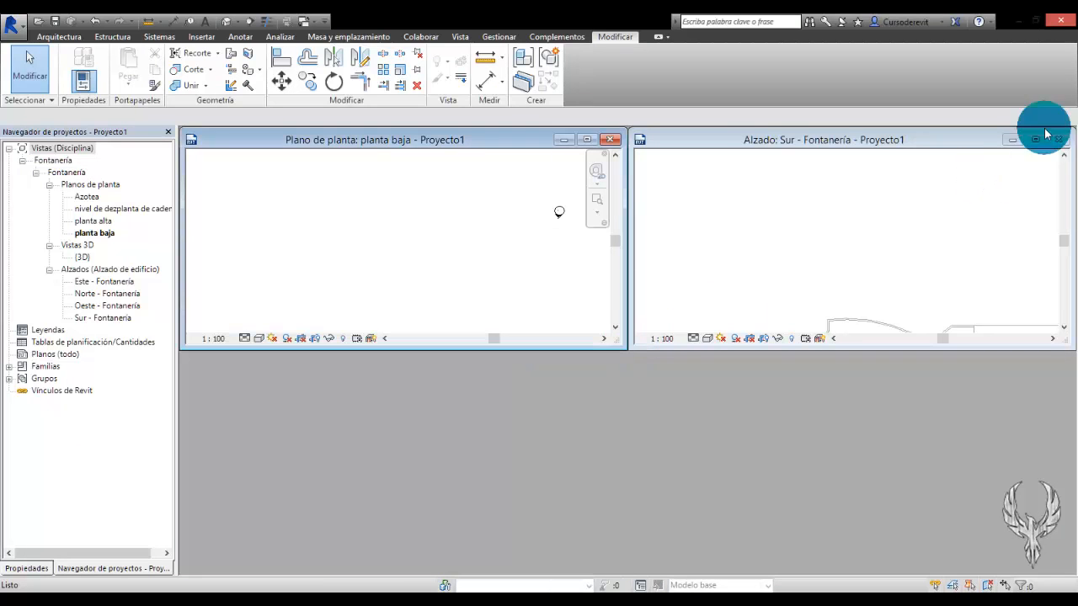
left_click(1052, 141)
left_click(587, 139)
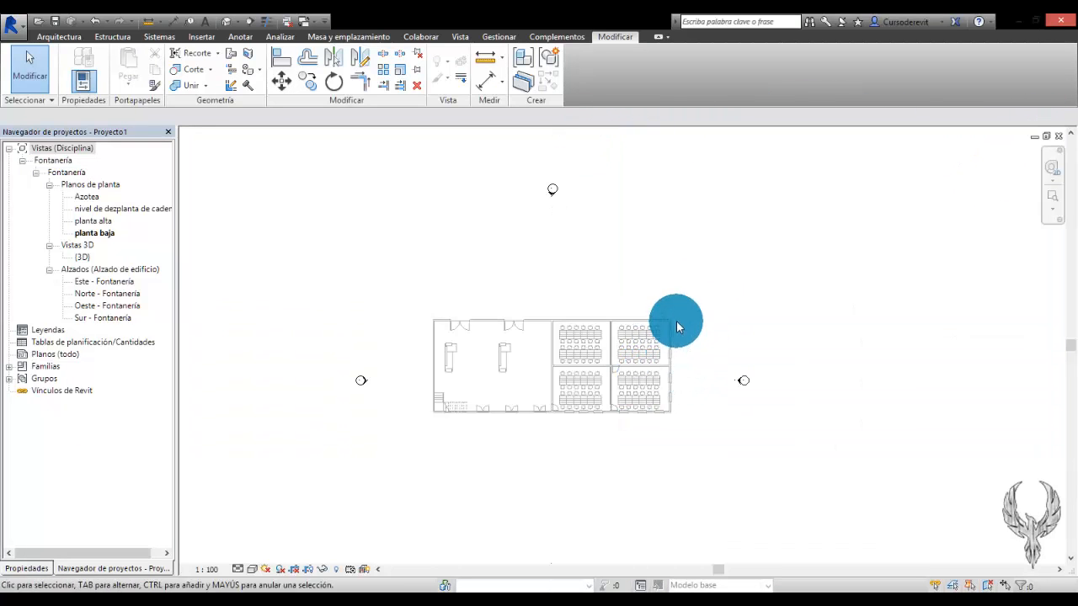
key("w")
key("t")
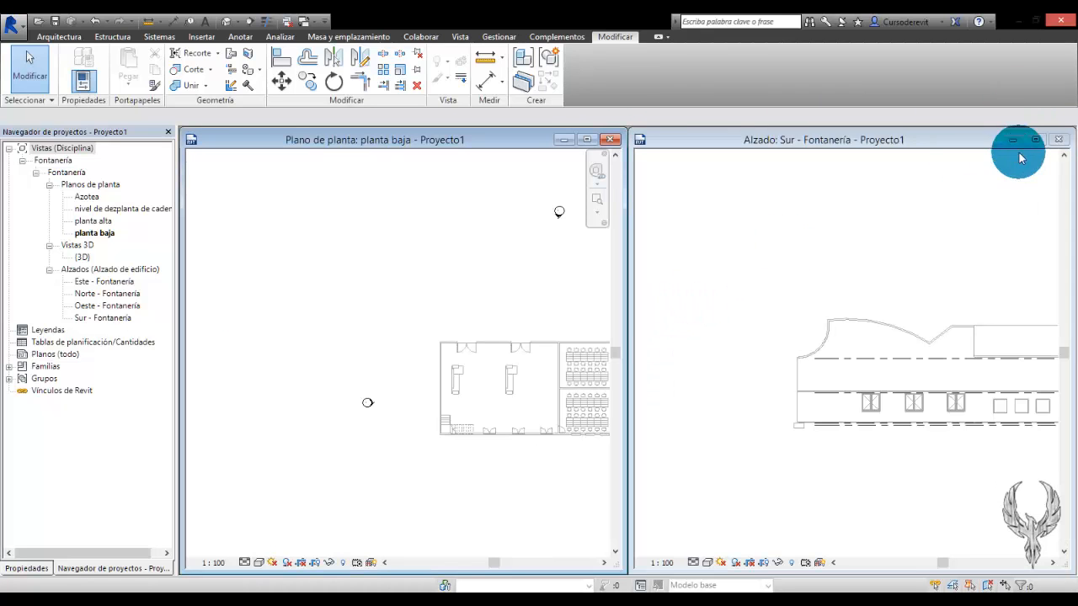
Activate the Sur - Fontanería elevation, close the planta baja plan view and maximize the elevation.
left_click(1047, 141)
key("w")
key("t")
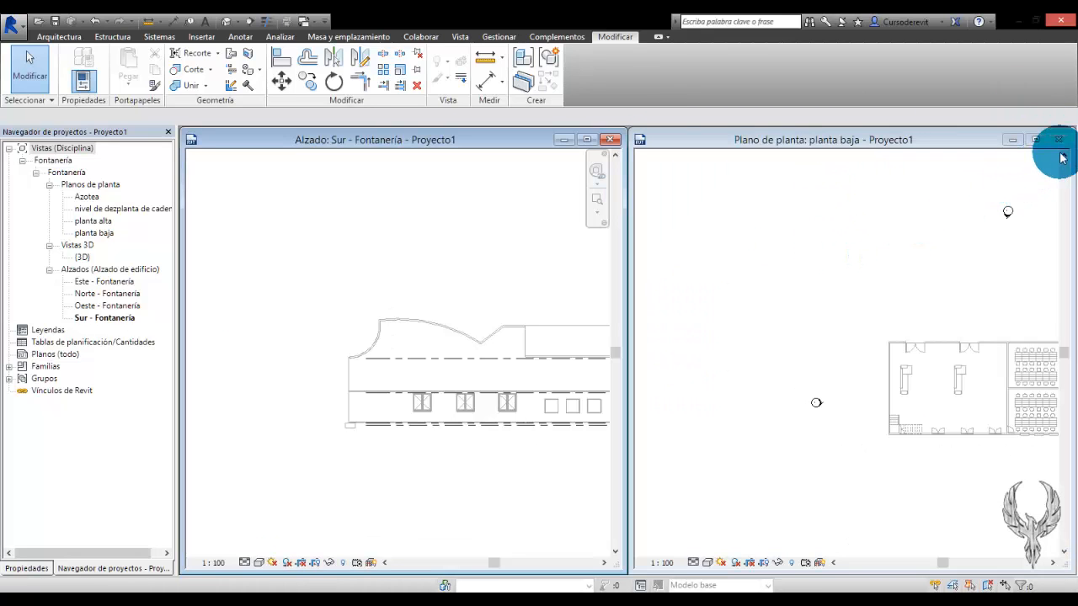
left_click(1061, 141)
left_click(587, 139)
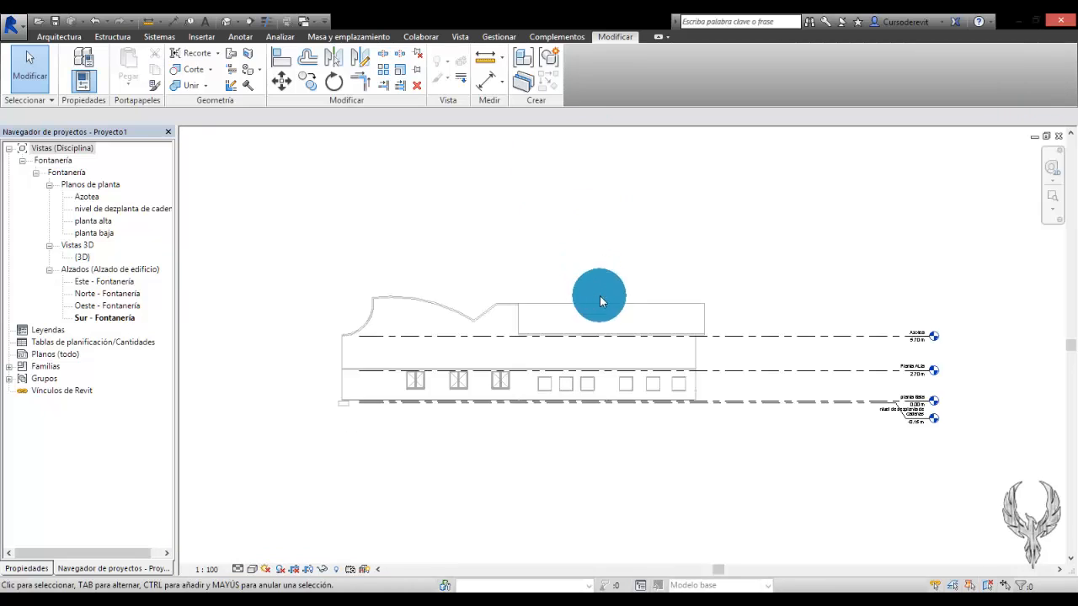
Undo the copying of the building model into the project, keeping only the levels in the Sur - Fontanería elevation.
scroll(891, 409, "up", 4)
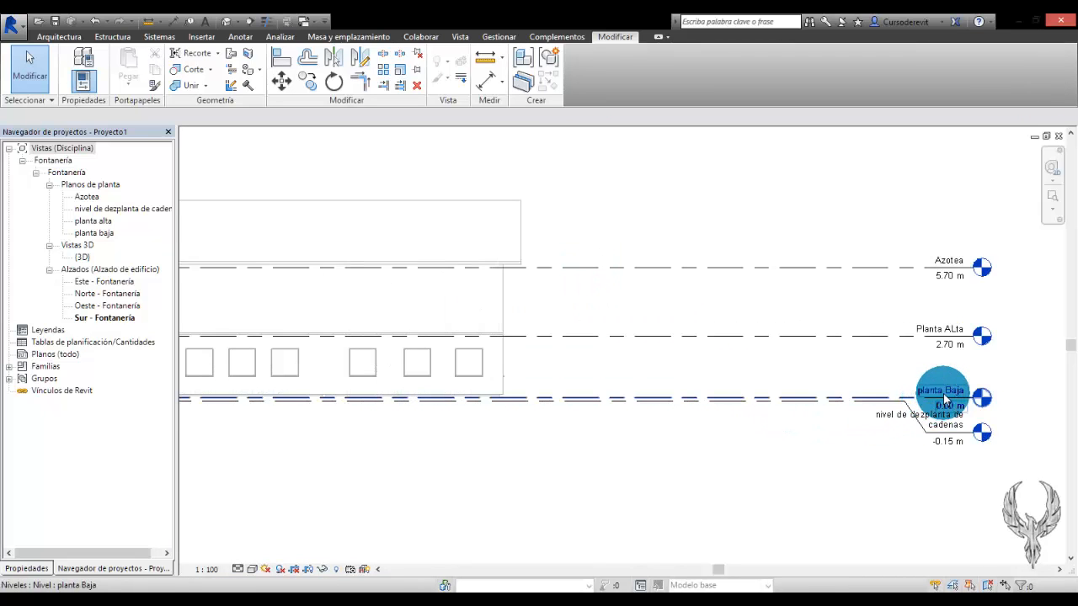
scroll(943, 400, "down", 2)
scroll(532, 188, "down", 1)
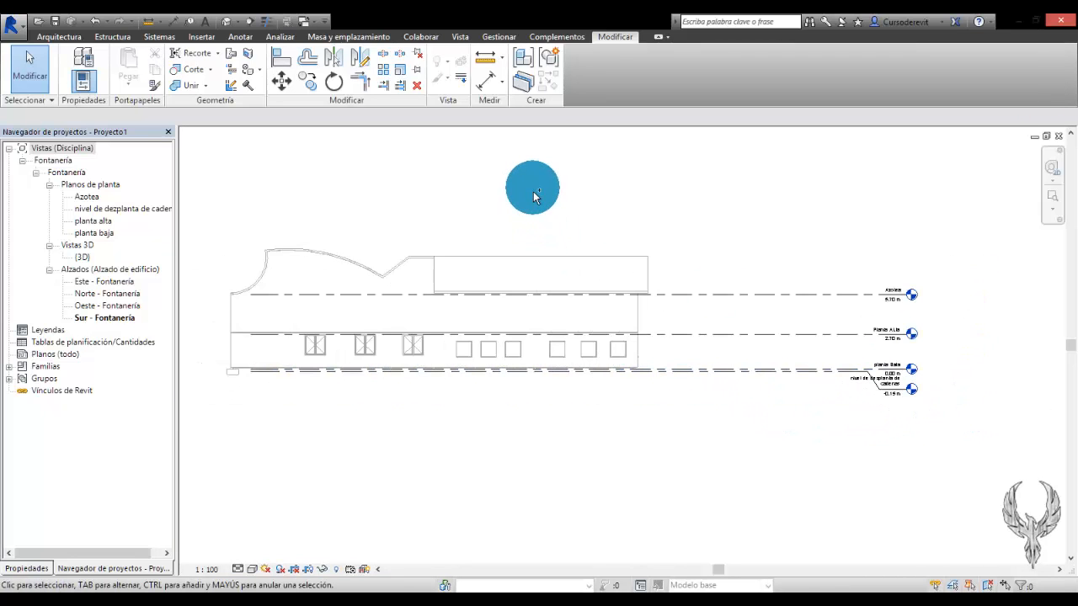
left_click(544, 228)
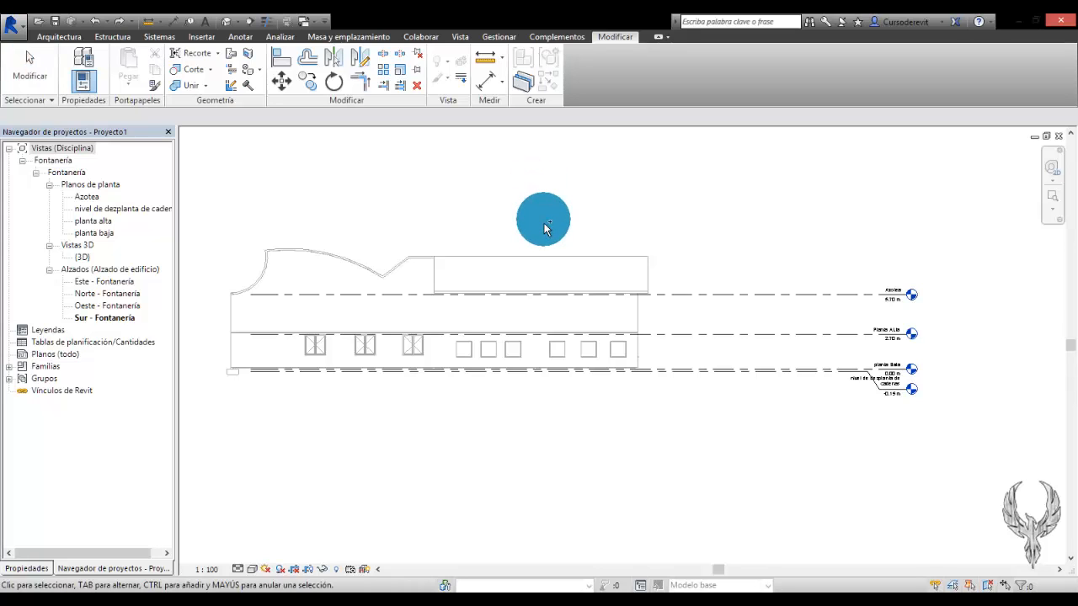
scroll(487, 330, "up", 3)
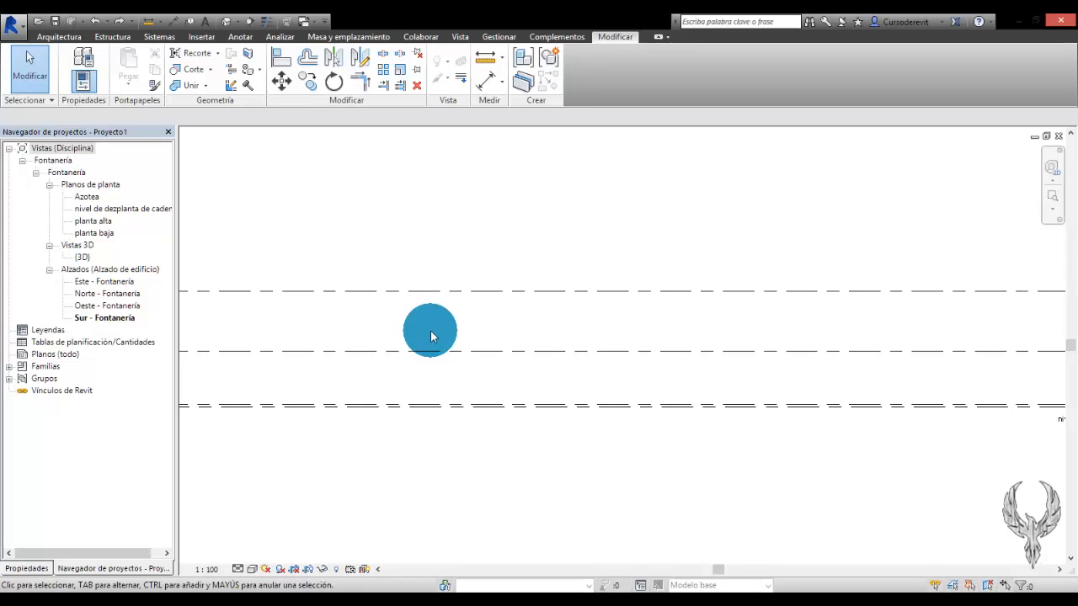
Tile the Sur - Fontanería elevation view and examine the names and heights on its level heads.
key("w")
key("t")
scroll(422, 212, "down", 3)
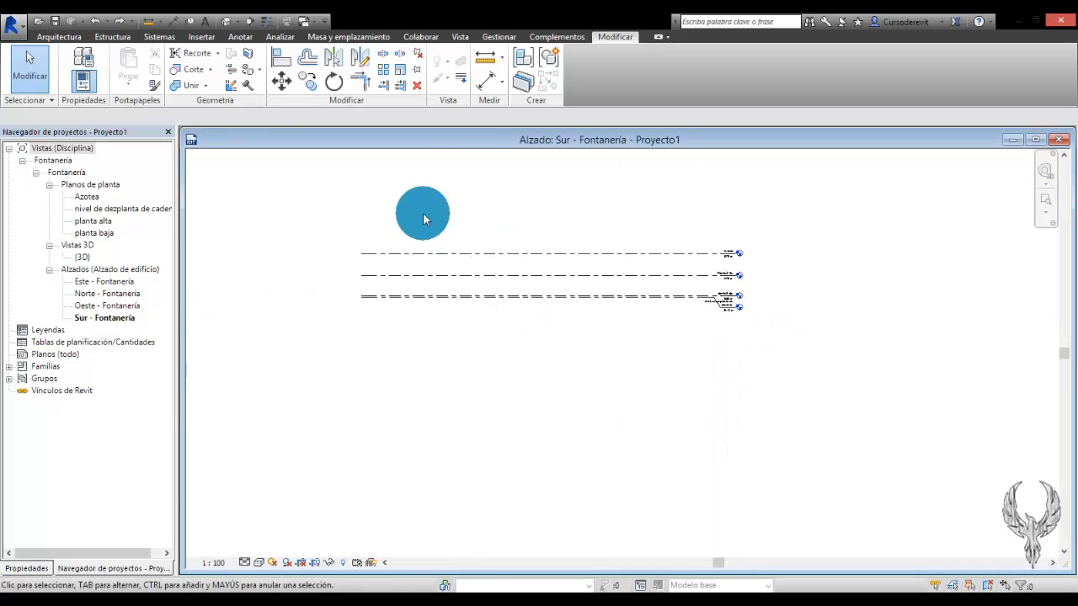
scroll(725, 328, "up", 4)
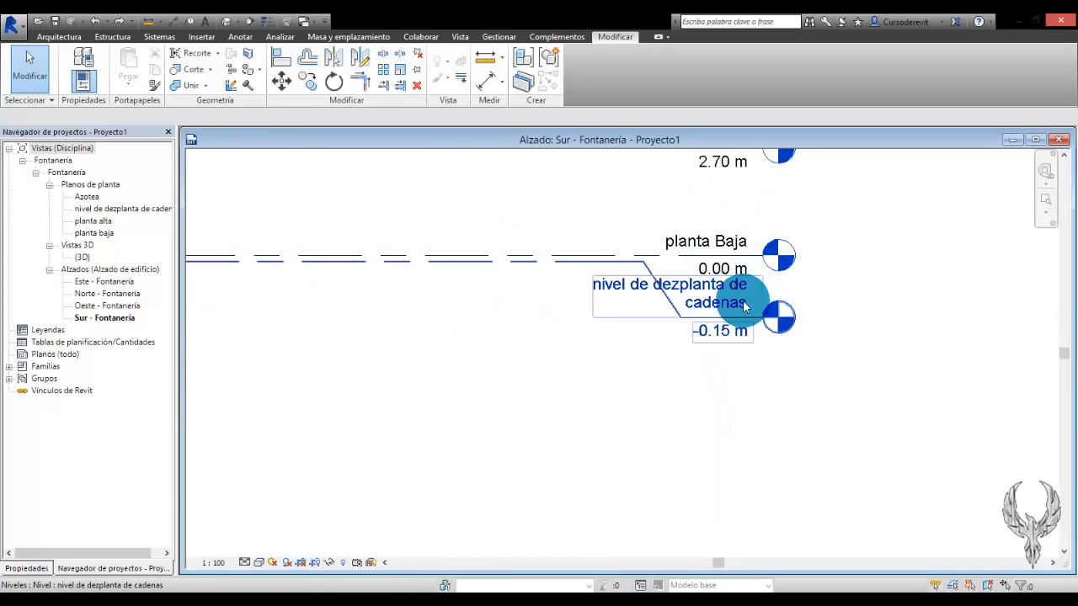
scroll(787, 364, "down", 5)
scroll(794, 370, "up", 3)
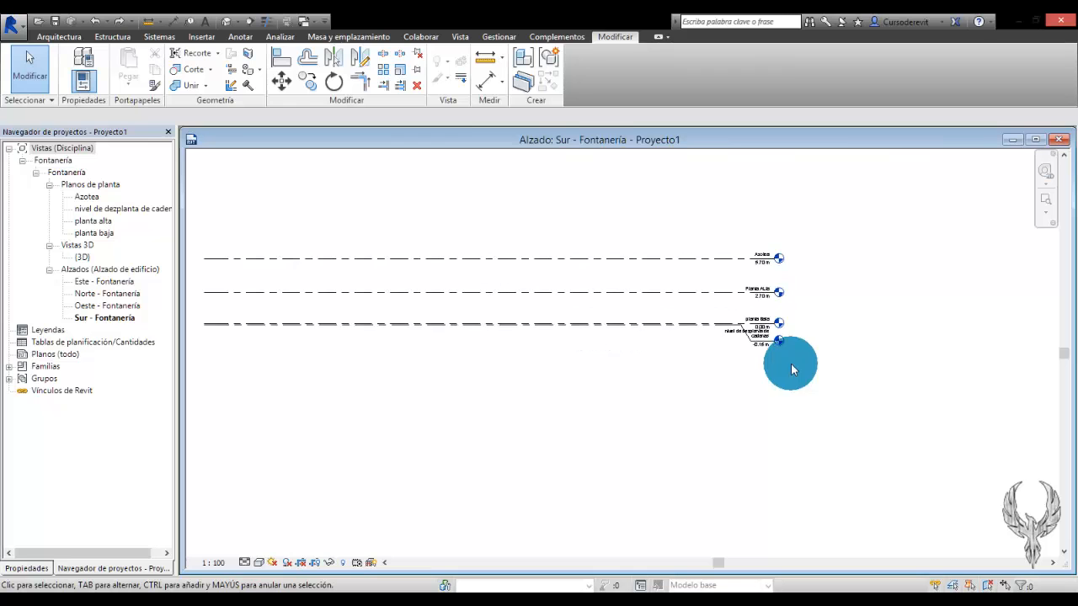
scroll(503, 183, "up", 1)
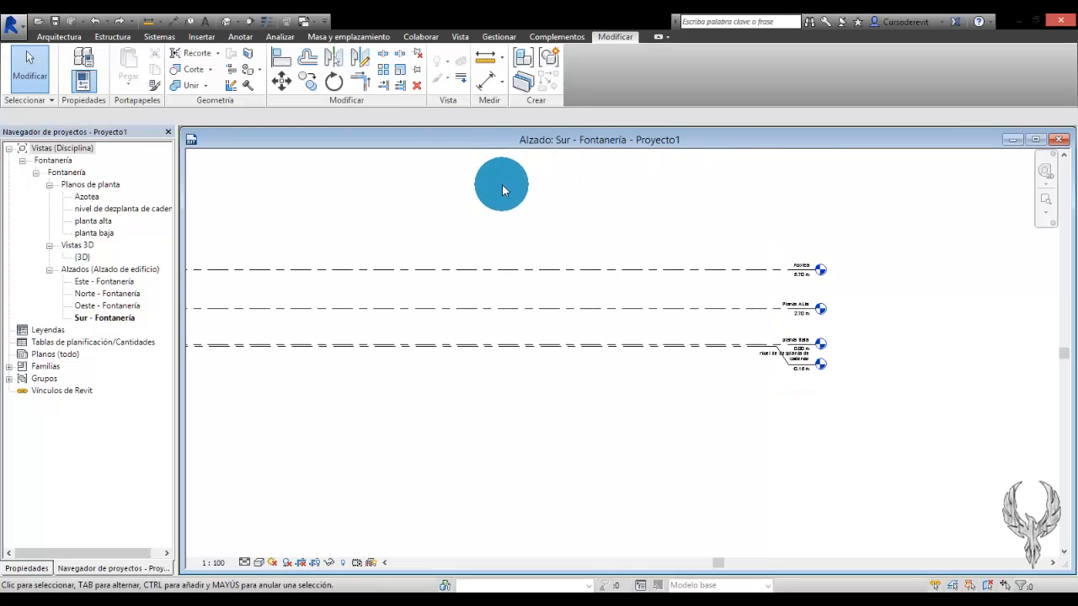
Start linking a Revit model into the plumbing project by opening the RVT file selection dialog.
left_click(212, 38)
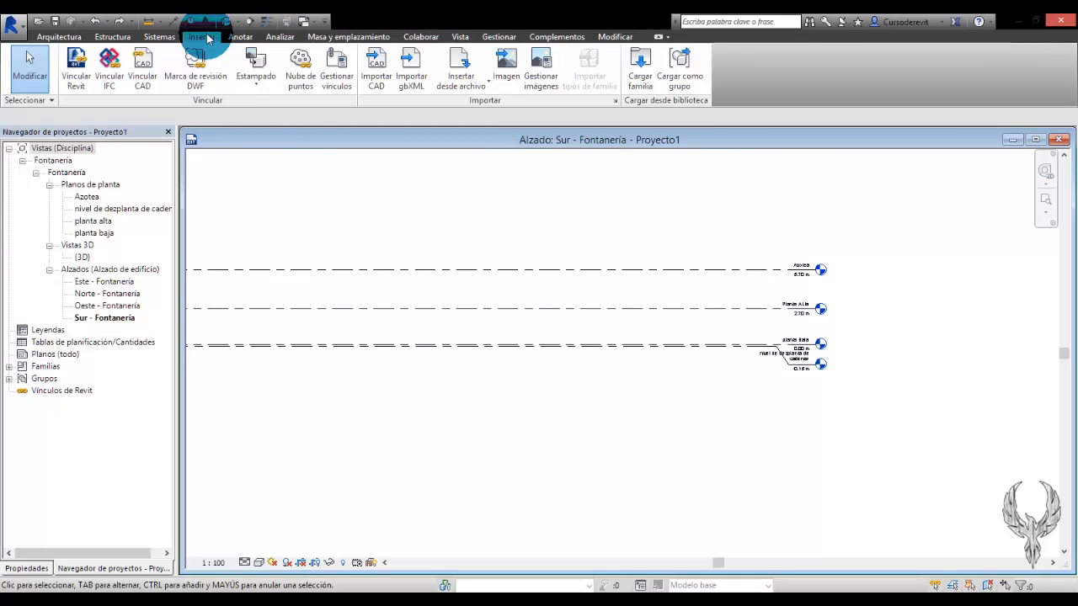
left_click(76, 64)
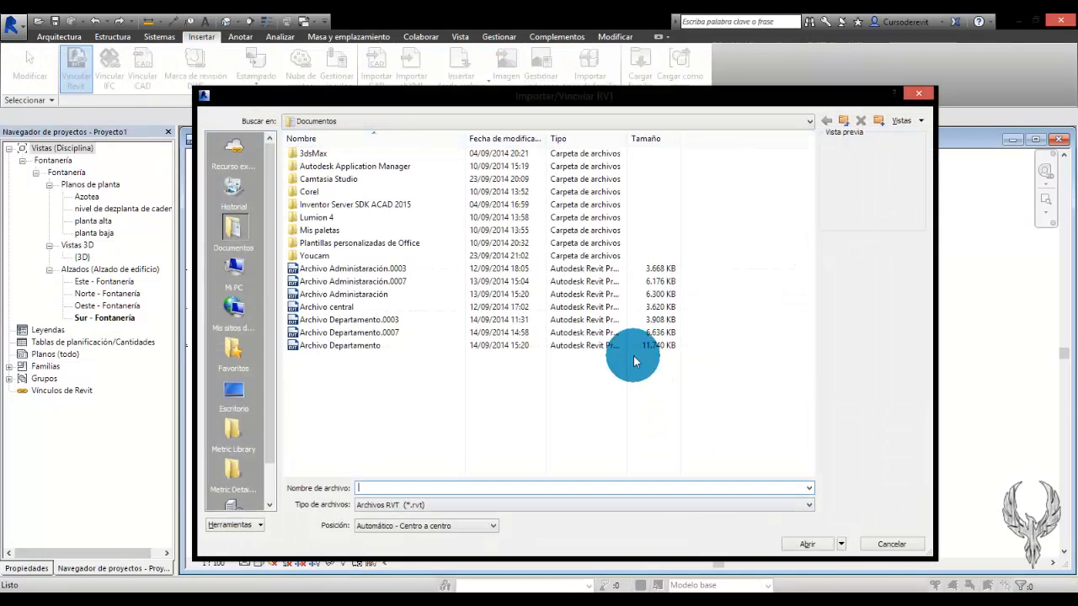
Link the Revit file Archivo Administaración into the project with Automático - Centro a centro positioning.
left_click(378, 294)
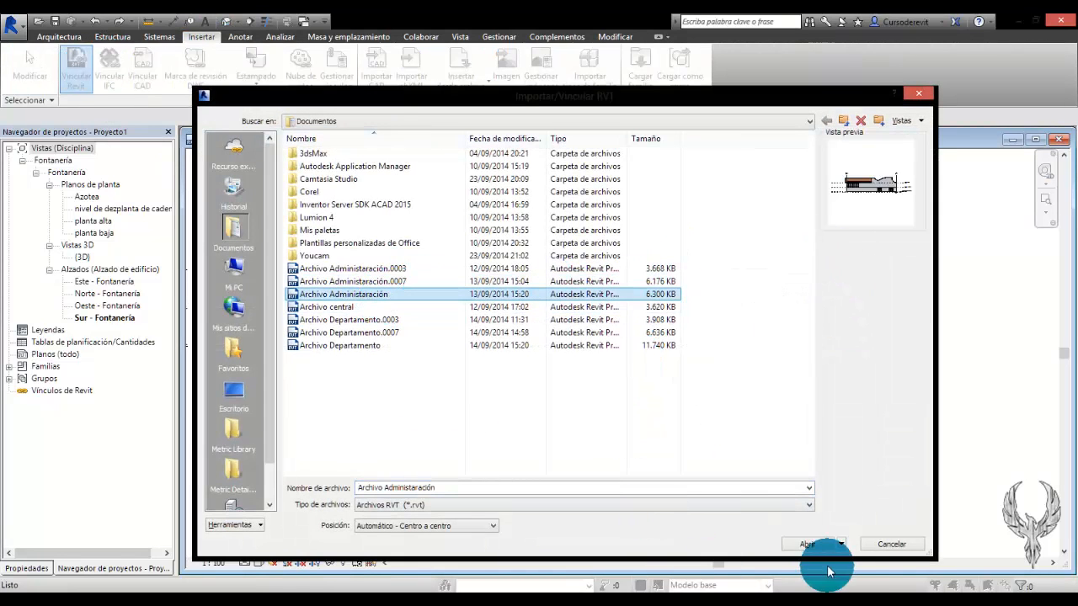
left_click(808, 546)
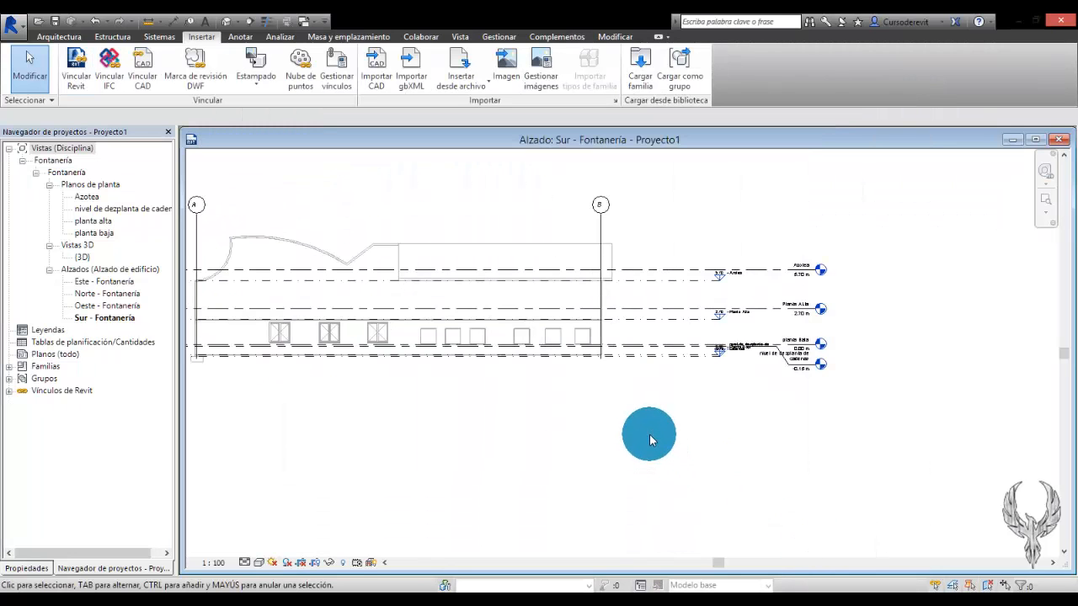
Select the linked Archivo Administaración model in the south elevation and review its type properties and phase mapping without changing them.
scroll(603, 299, "up", 4)
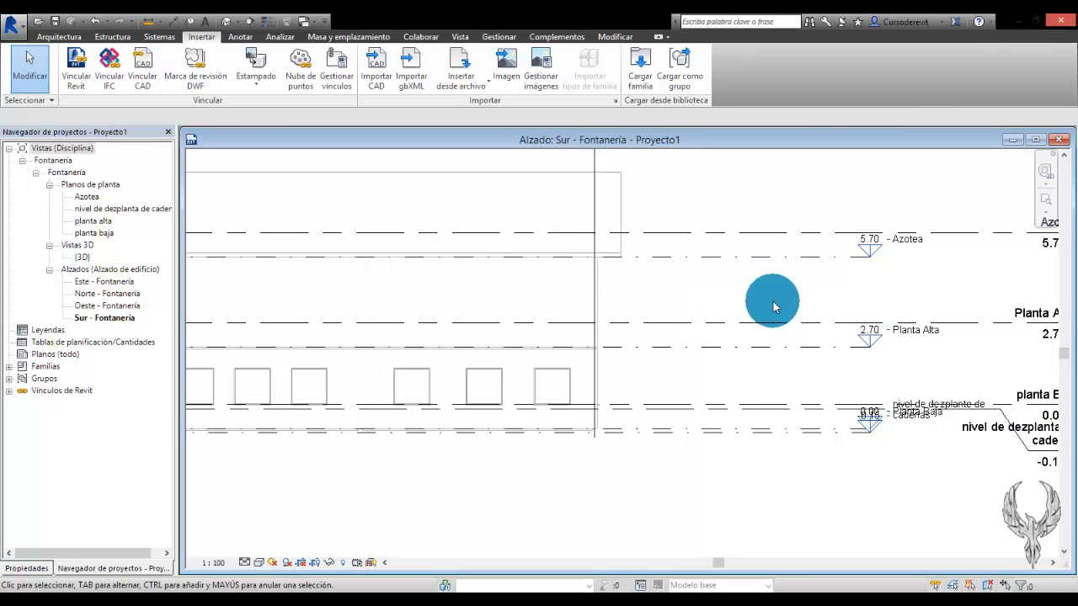
middle_click_drag(773, 307, 654, 294)
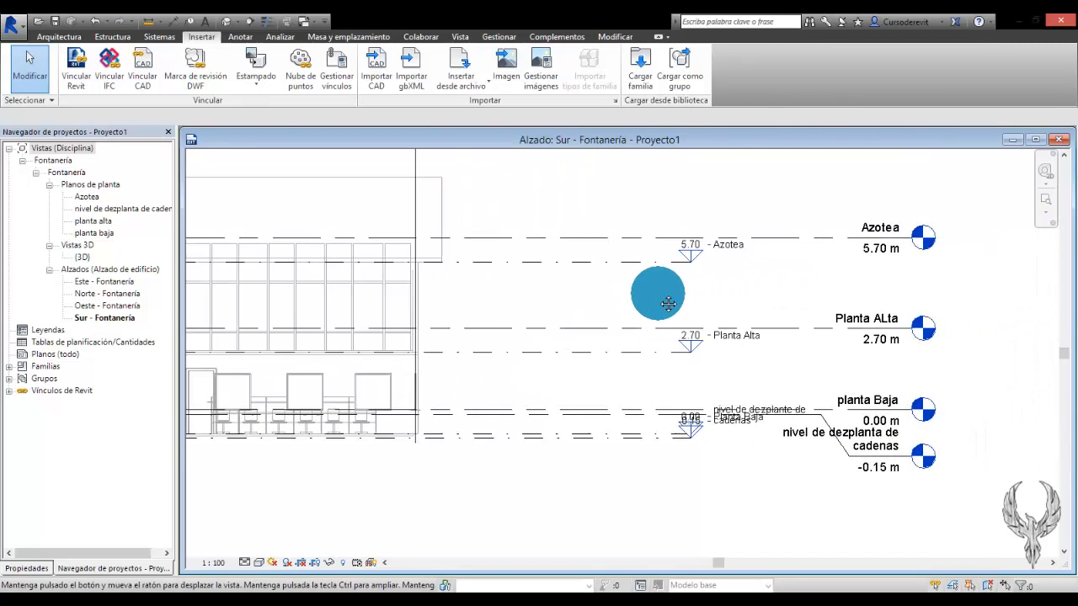
left_click(623, 358)
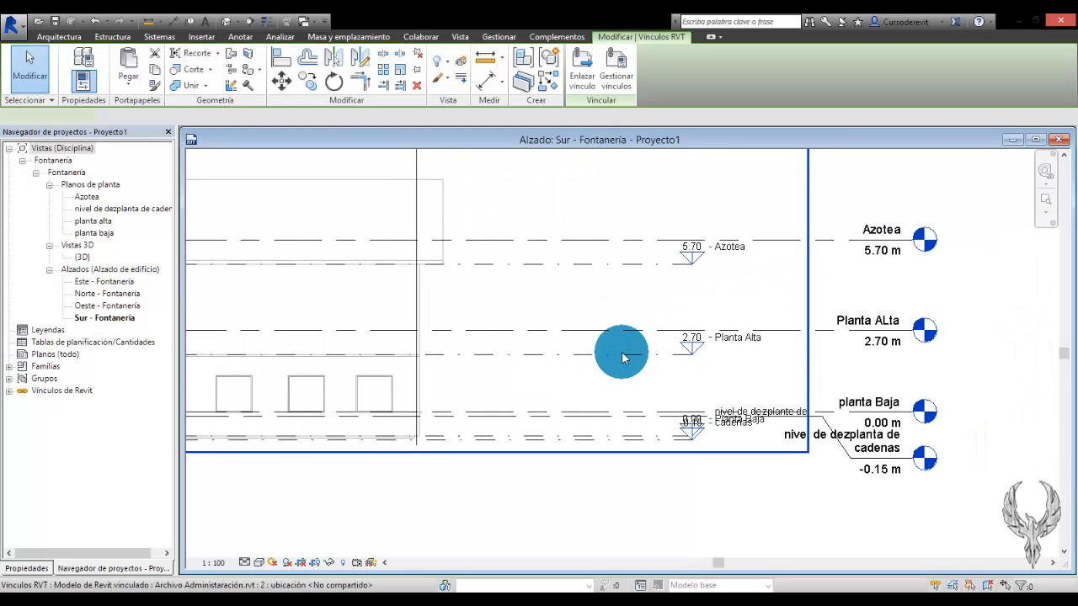
middle_click_drag(704, 428, 801, 426)
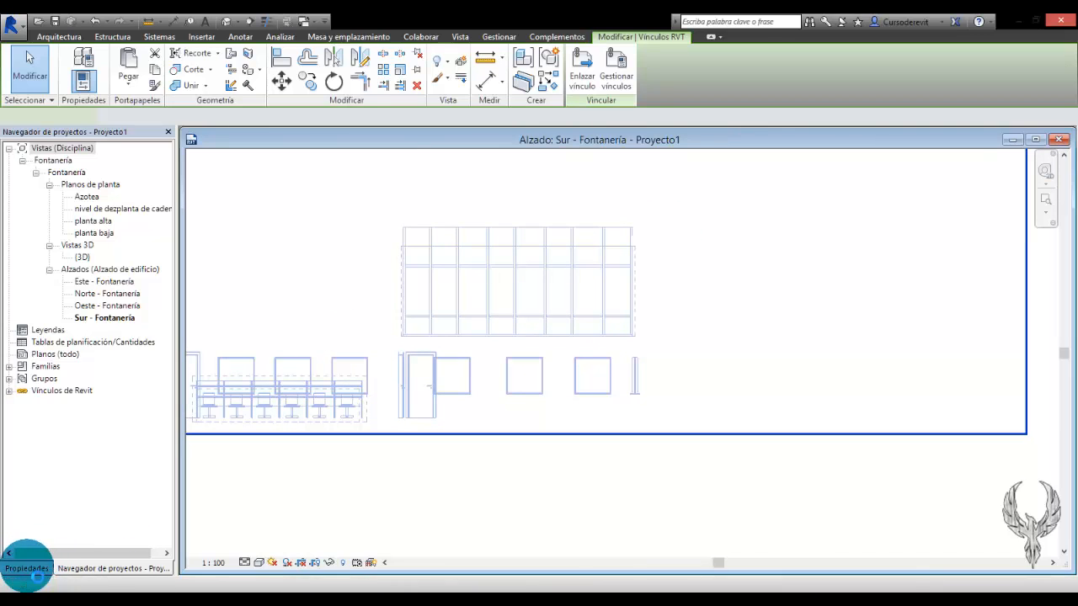
left_click(27, 568)
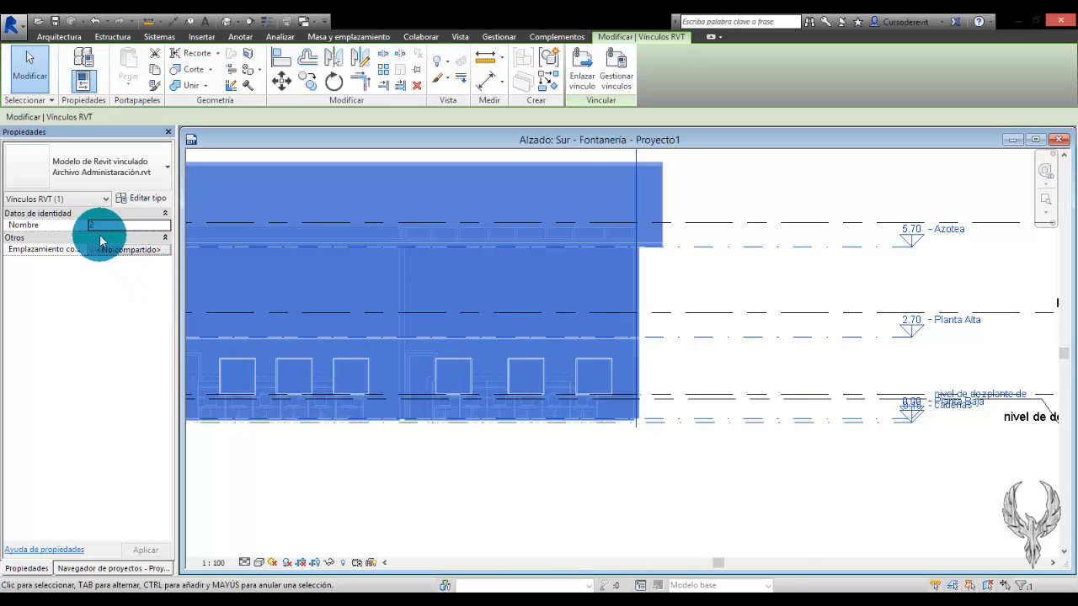
left_click(148, 200)
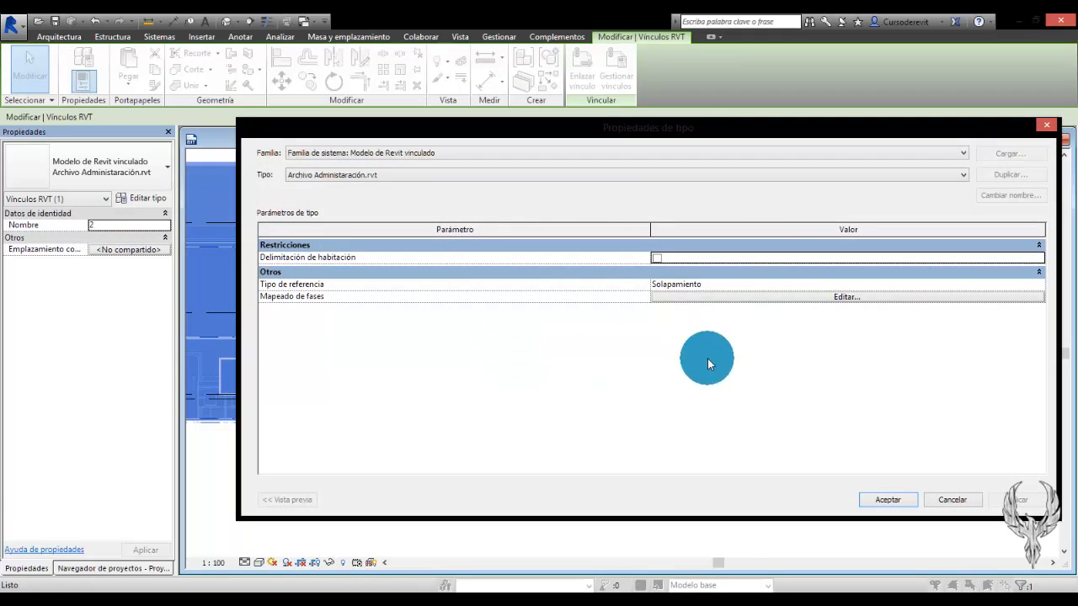
left_click(751, 300)
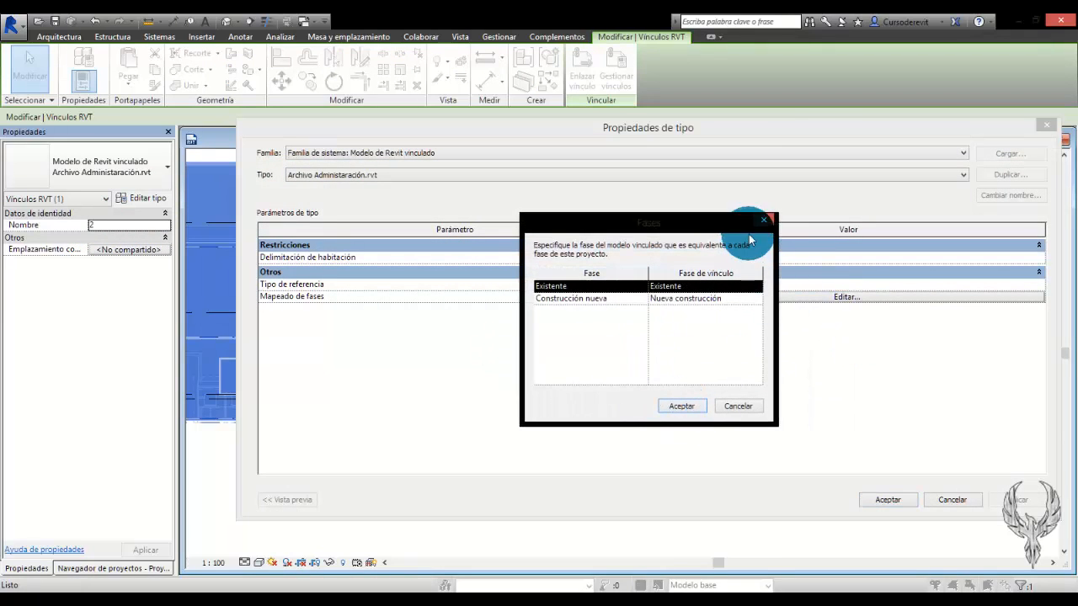
left_click(761, 222)
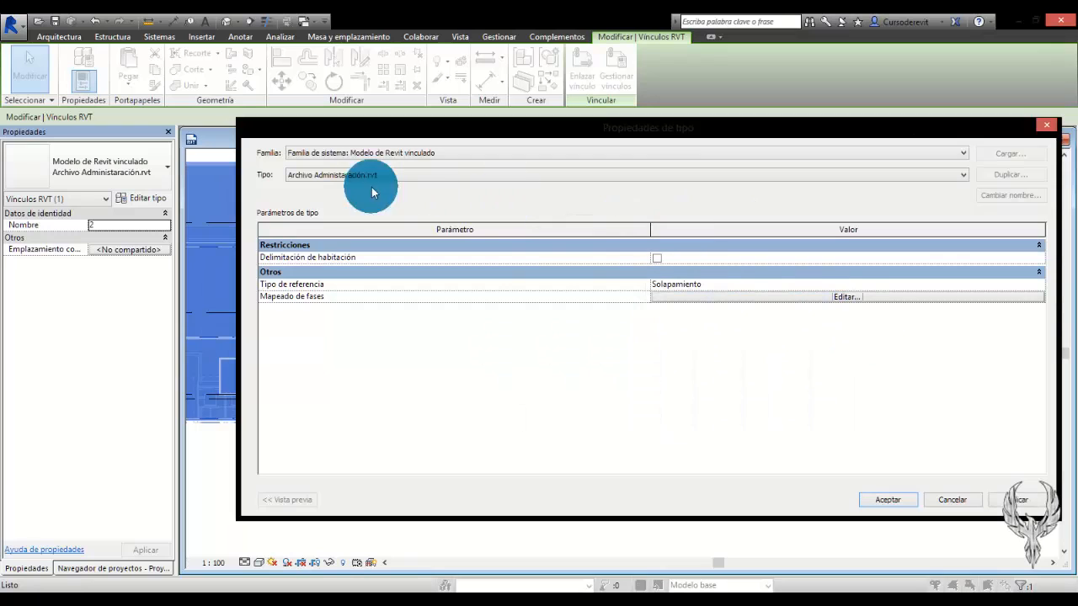
left_click(1041, 127)
Move the linked model vertically so its lowest level marker lands on the project's nivel de dezplanta de cadenas level.
middle_click_drag(698, 429, 598, 433)
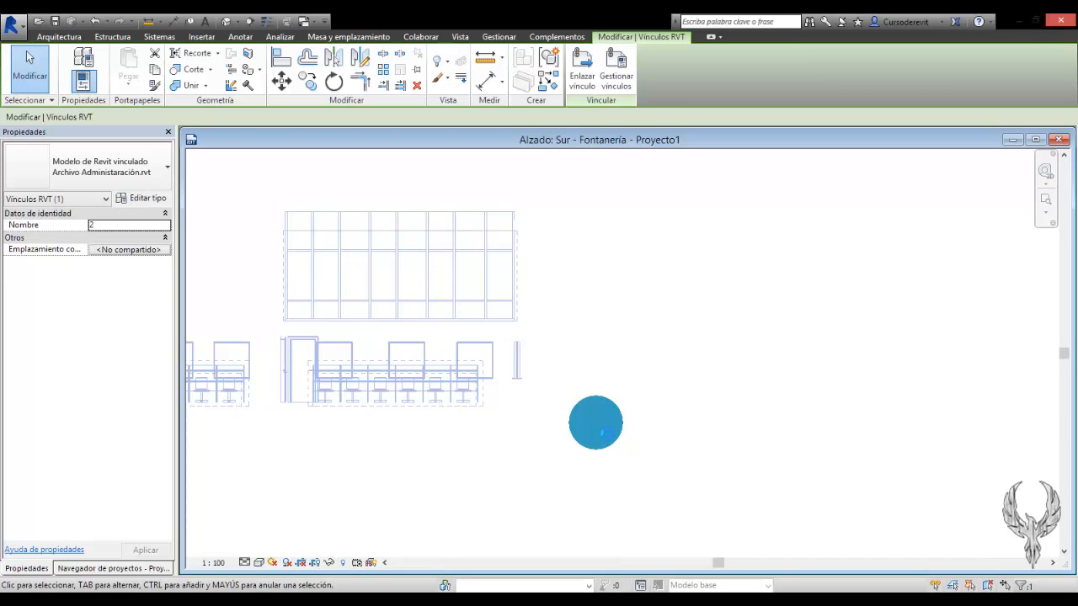
middle_click_drag(601, 433, 597, 429)
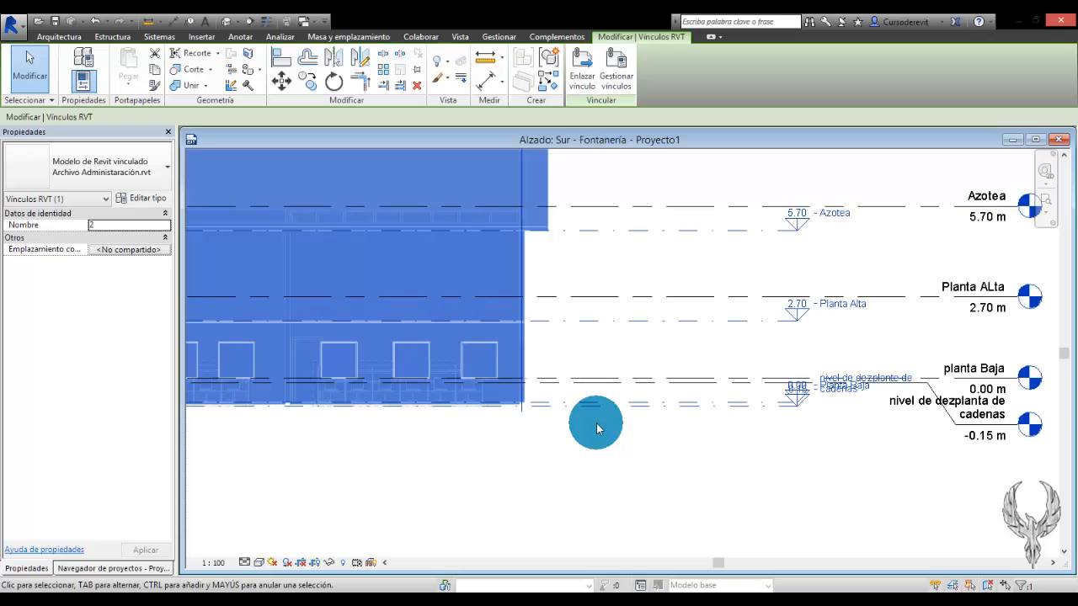
left_click(615, 423)
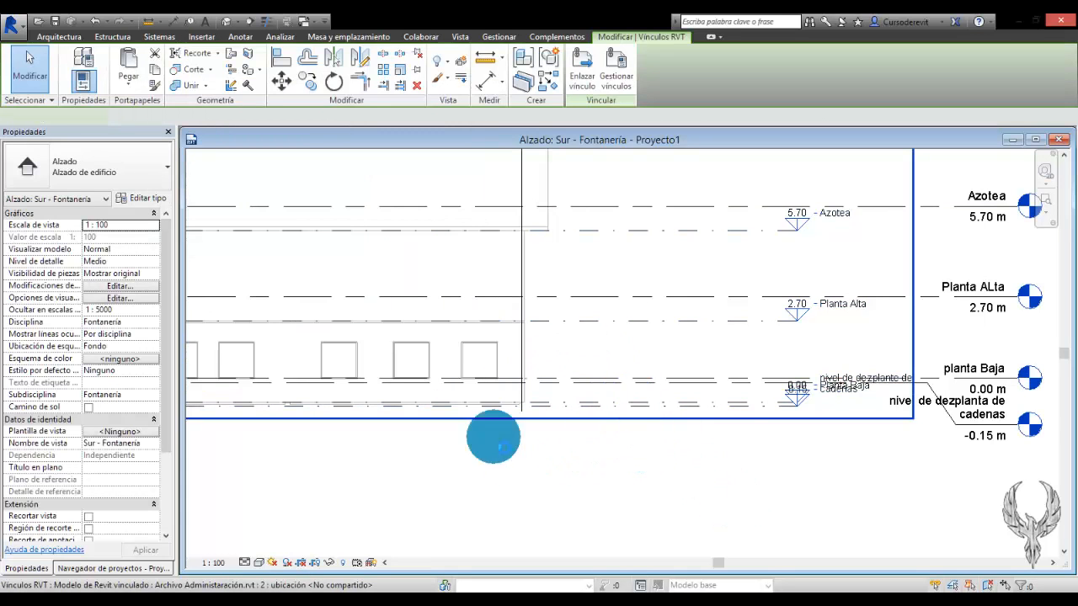
left_click(662, 321)
middle_click_drag(889, 404, 511, 309)
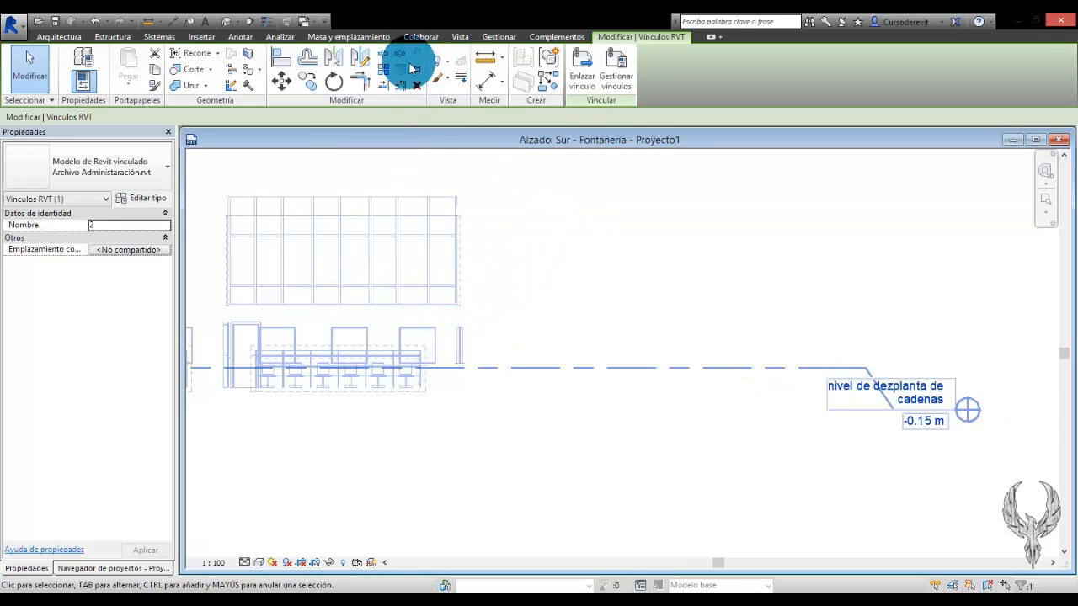
left_click(283, 81)
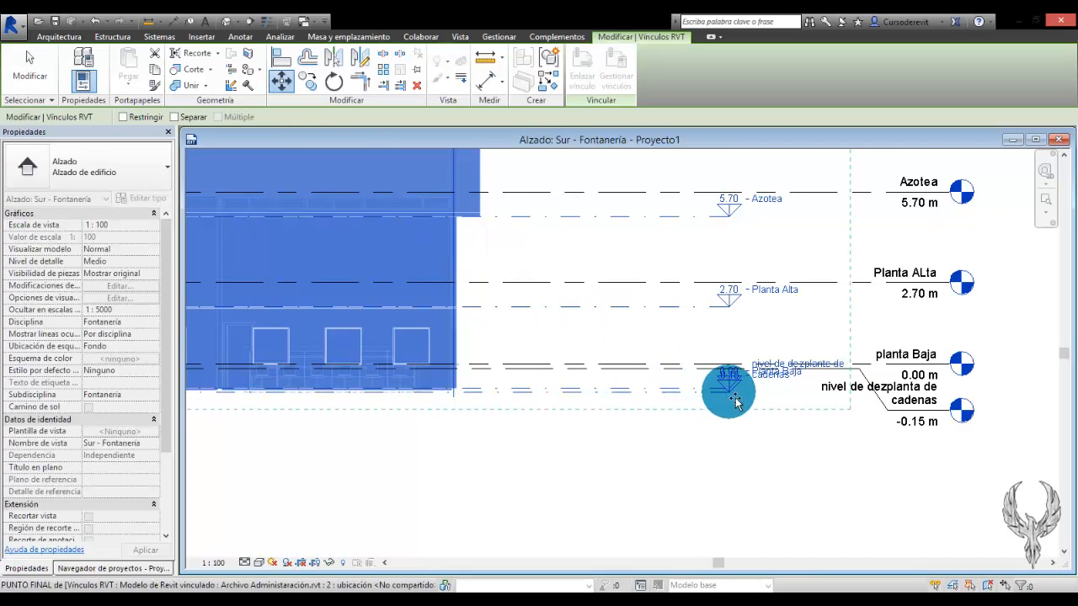
scroll(735, 402, "up", 4)
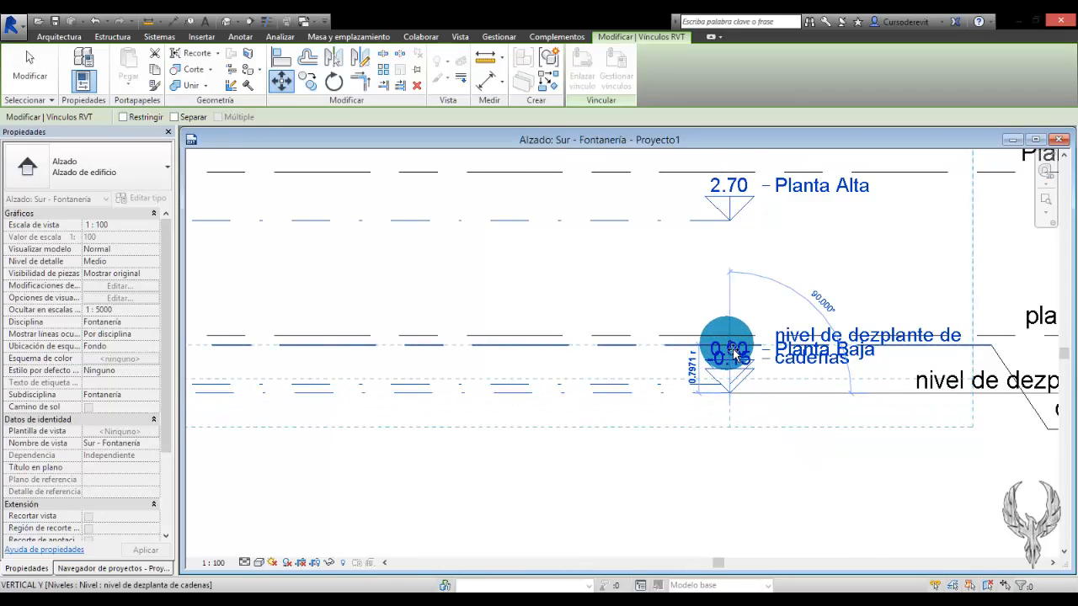
left_click(732, 352)
left_click(701, 400)
scroll(769, 407, "down", 1)
middle_click_drag(769, 408, 663, 403)
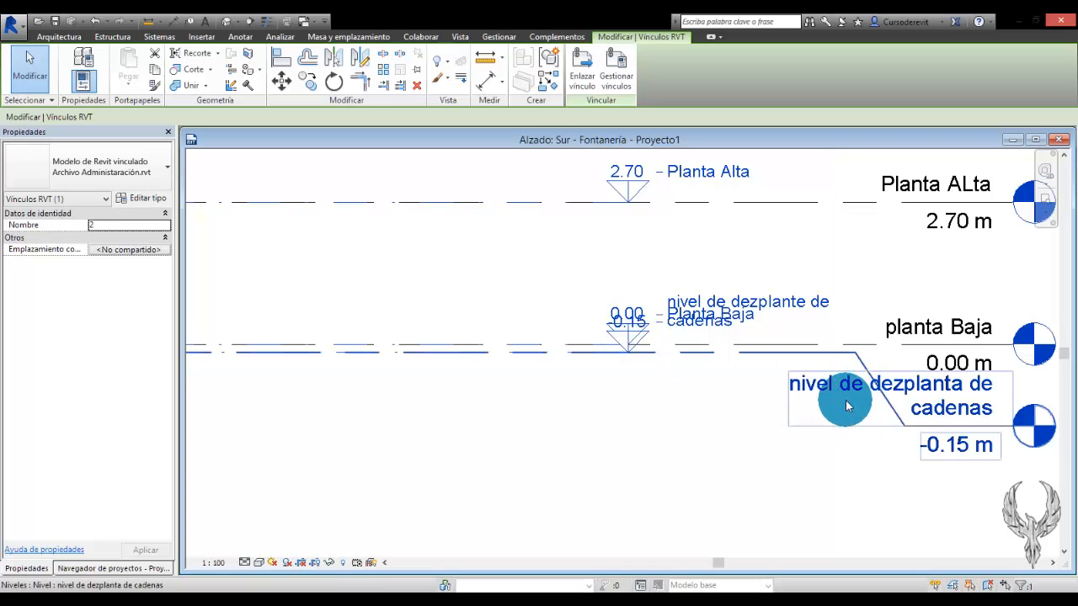
left_click(643, 494)
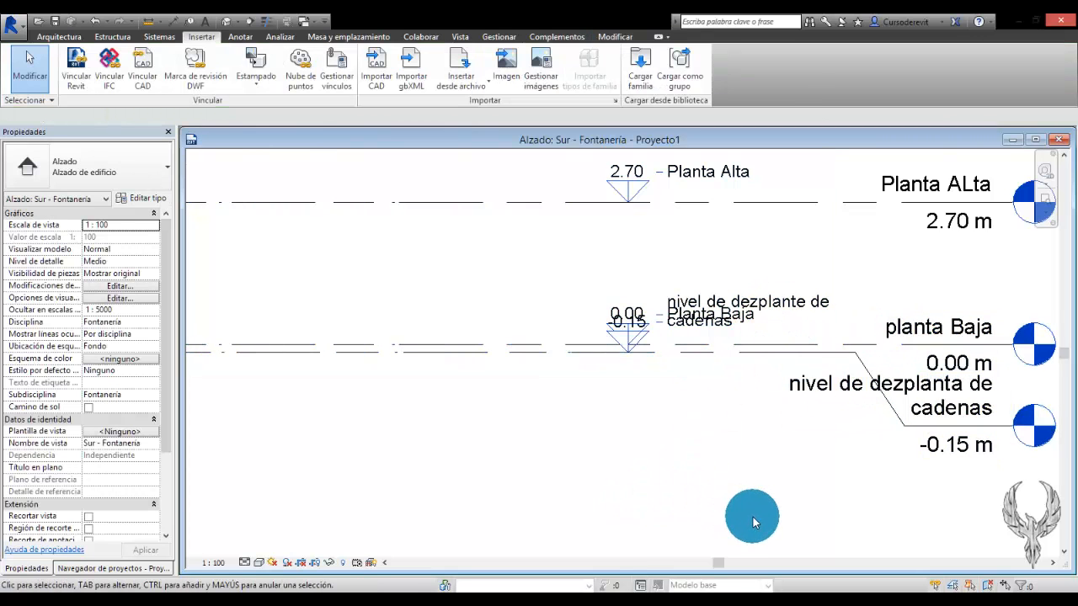
Examine the south elevation to compare the linked building's levels and outer walls with the project levels and grids.
scroll(753, 517, "down", 3)
scroll(590, 380, "up", 3)
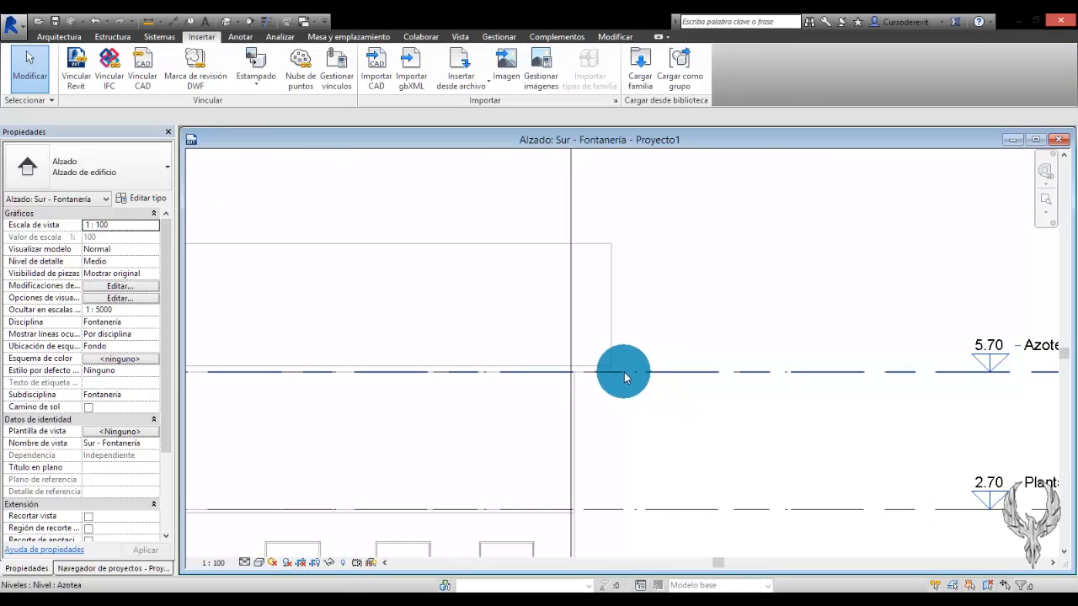
scroll(592, 375, "down", 2)
middle_click_drag(589, 375, 1002, 385)
scroll(967, 373, "down", 1)
scroll(247, 473, "up", 3)
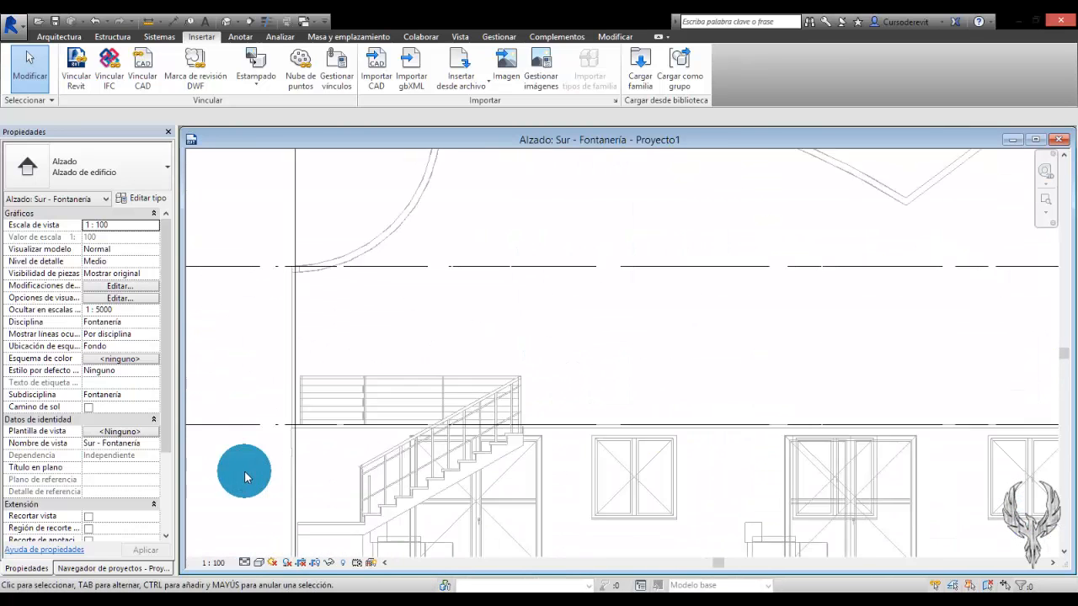
scroll(244, 476, "up", 1)
Open the planta baja floor plan to check the linked walls against the grid corner, and close it again.
left_click(79, 566)
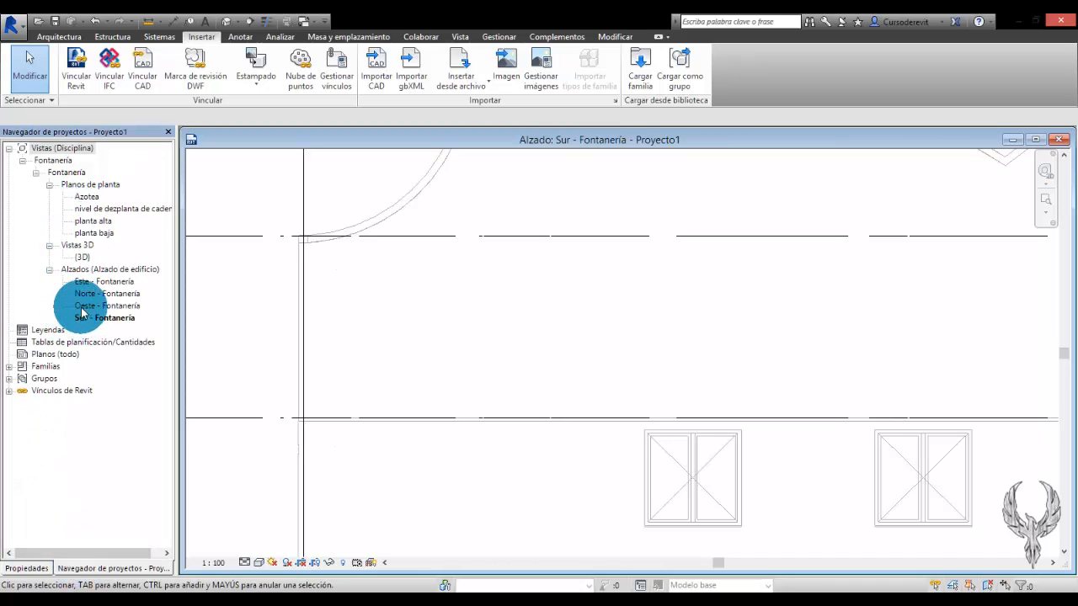
double_click(83, 234)
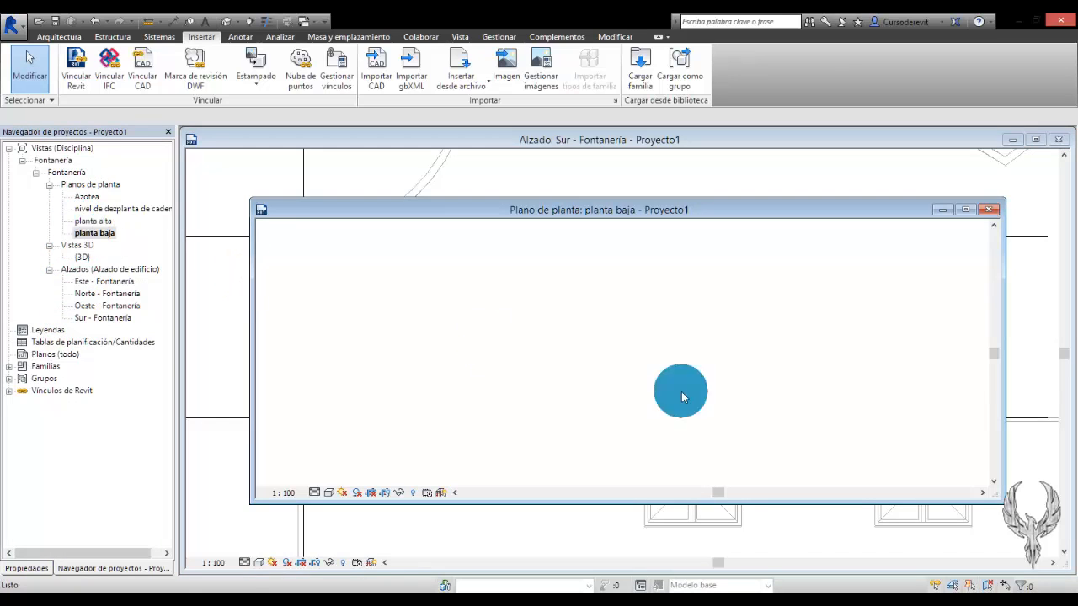
scroll(643, 332, "up", 4)
scroll(438, 286, "up", 5)
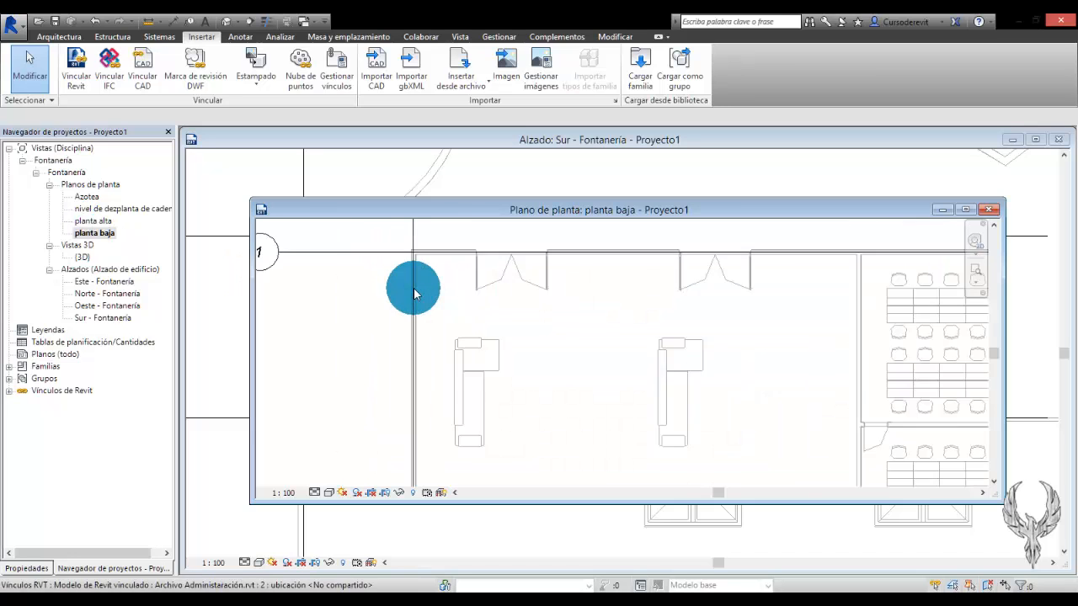
left_click(990, 214)
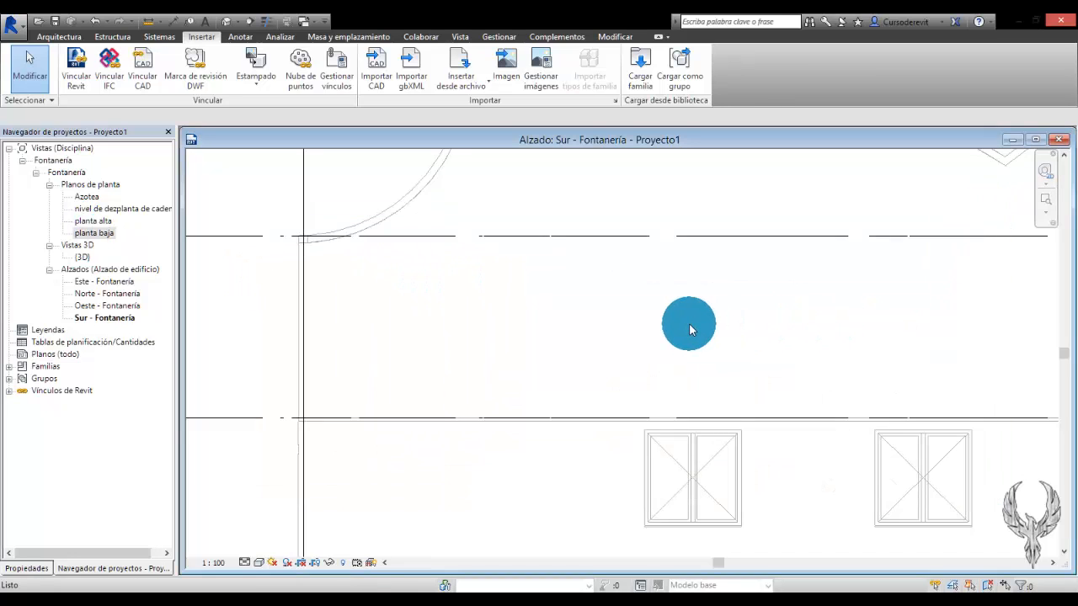
Reopen the planta baja floor plan and make it the only open view, maximized, by closing the south elevation.
scroll(690, 327, "down", 5)
double_click(94, 233)
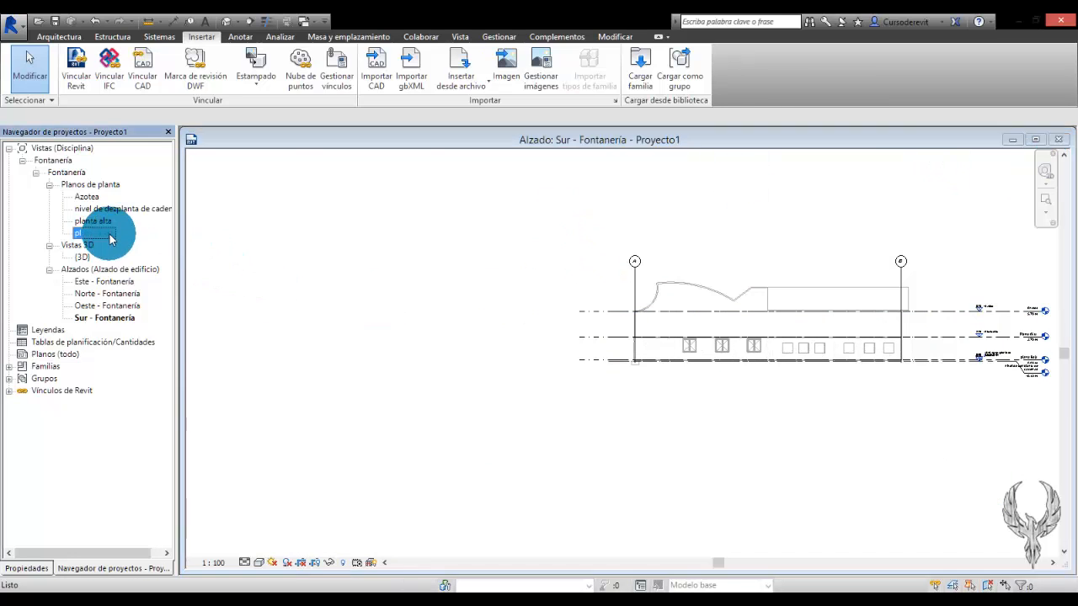
left_click(1062, 139)
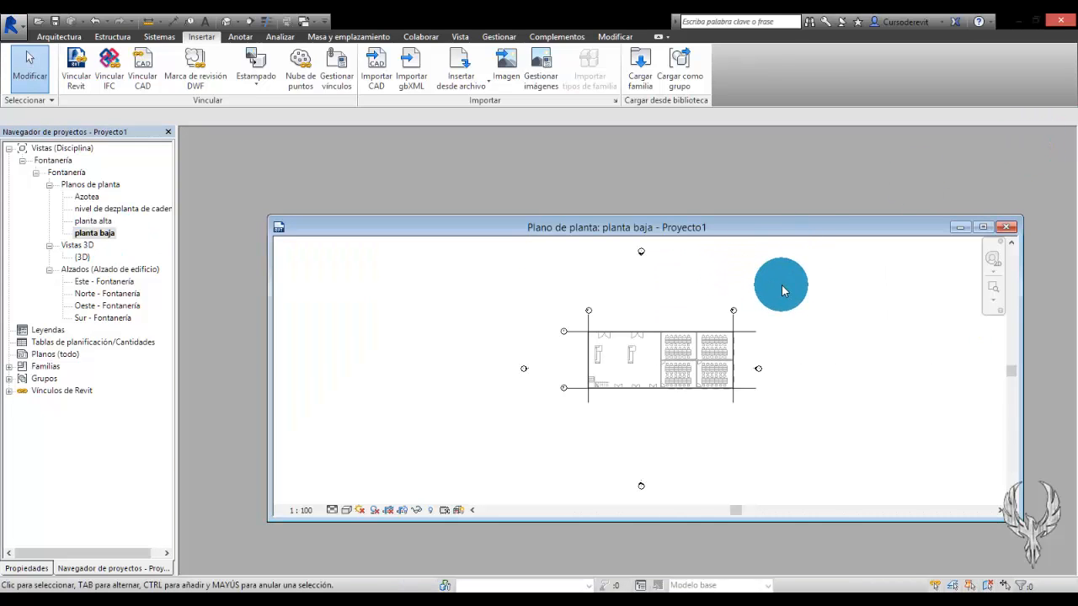
left_click(982, 227)
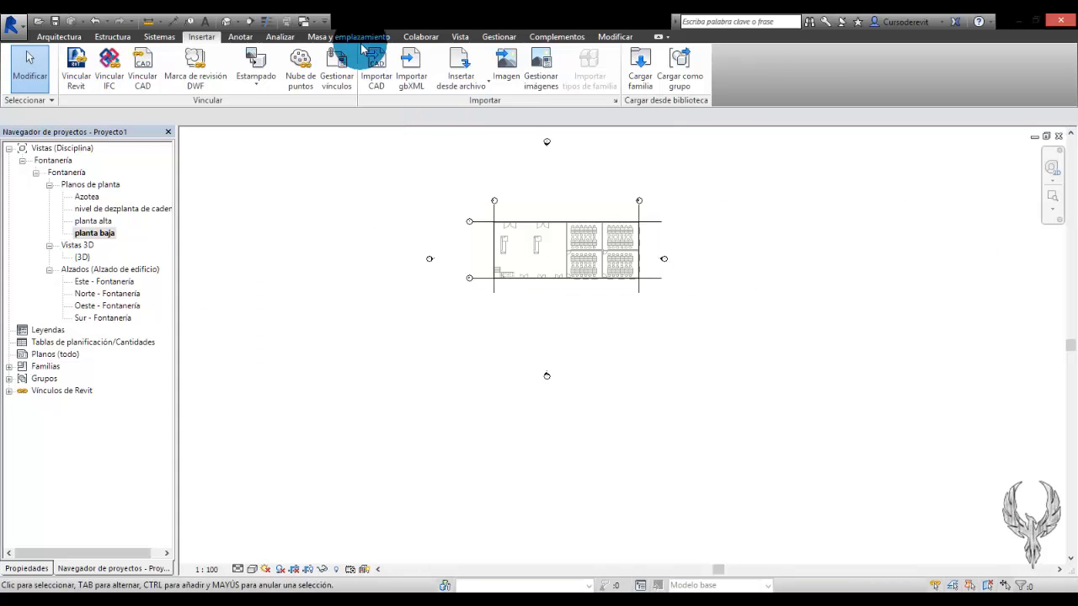
Draw a horizontal building section through the middle of the planta baja plan, extending past both ends of the building.
left_click(461, 37)
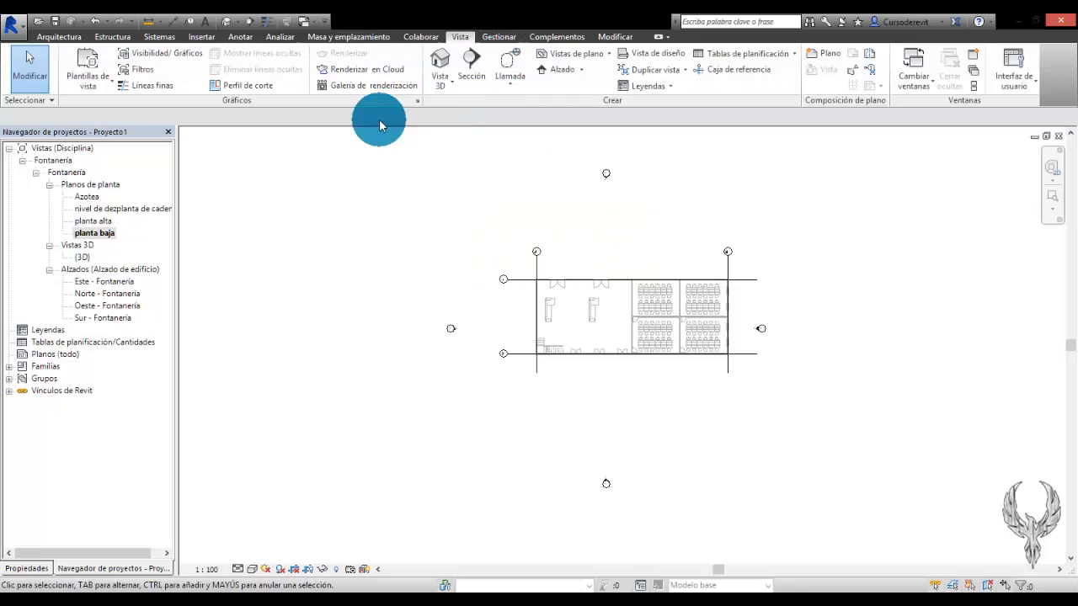
left_click(469, 79)
left_click(501, 323)
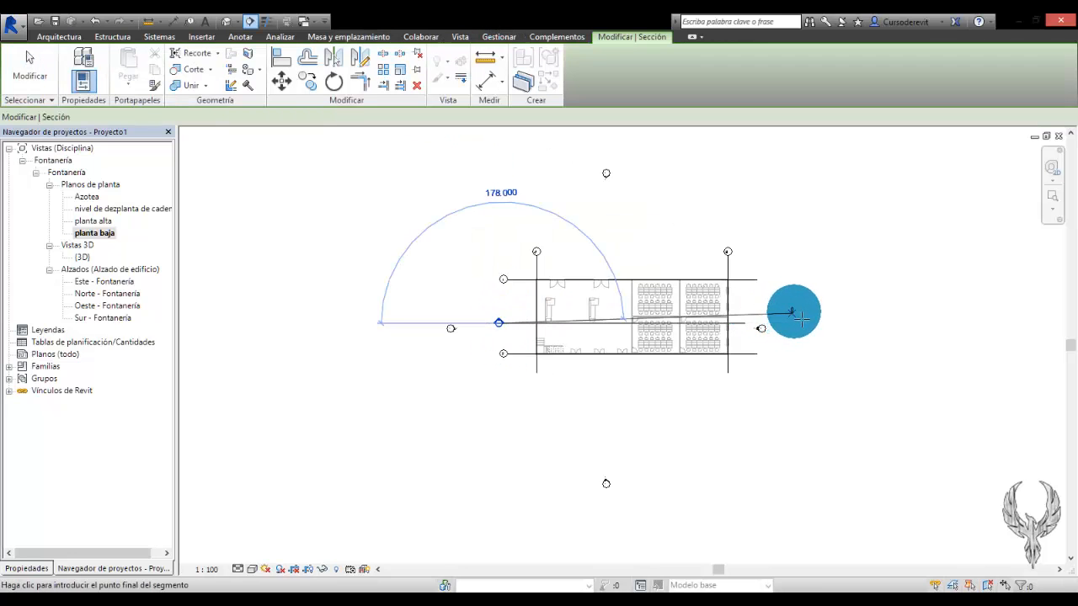
left_click(802, 322)
key("Escape")
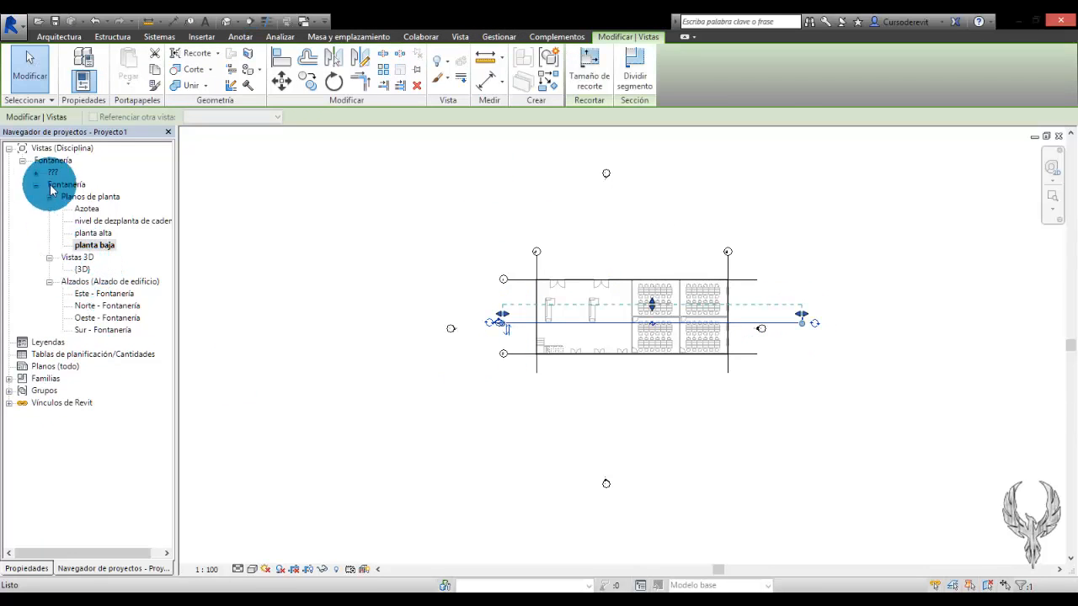
Open the Sección 1 view from the building sections in the project's view list.
left_click(36, 180)
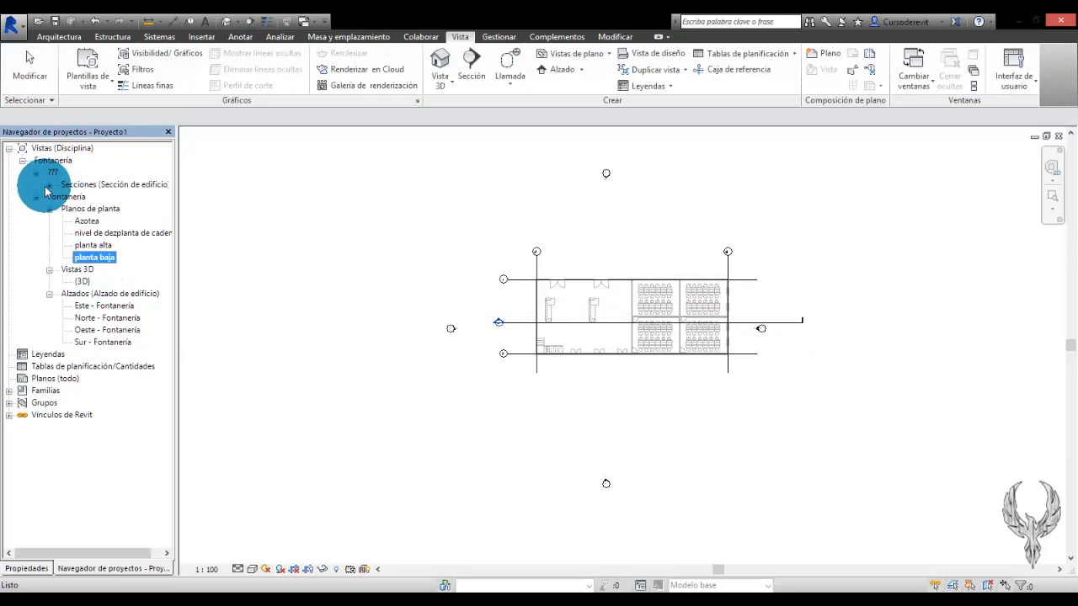
left_click(49, 185)
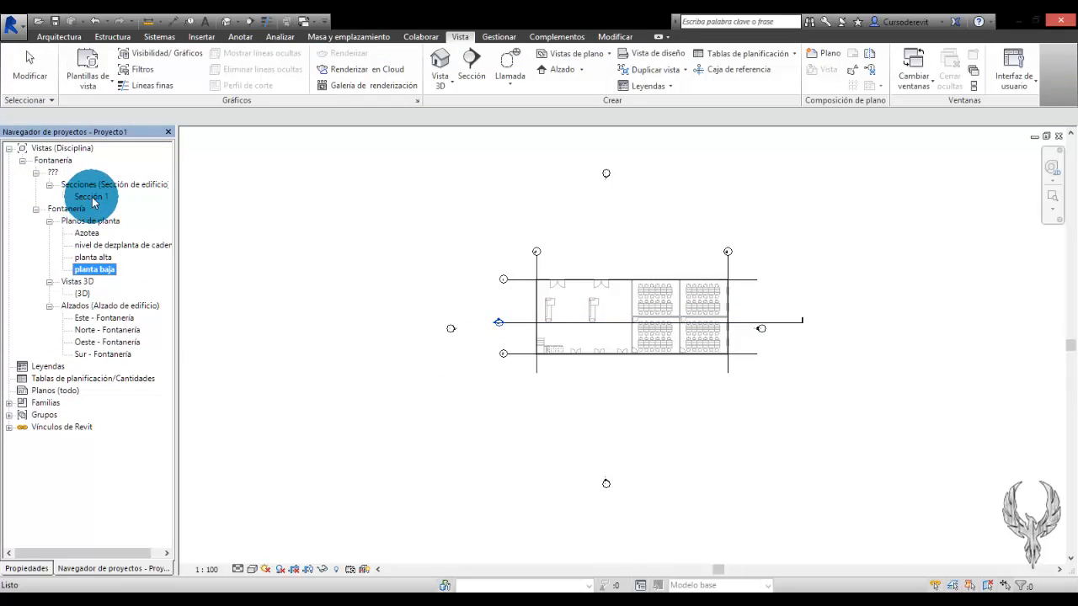
double_click(91, 196)
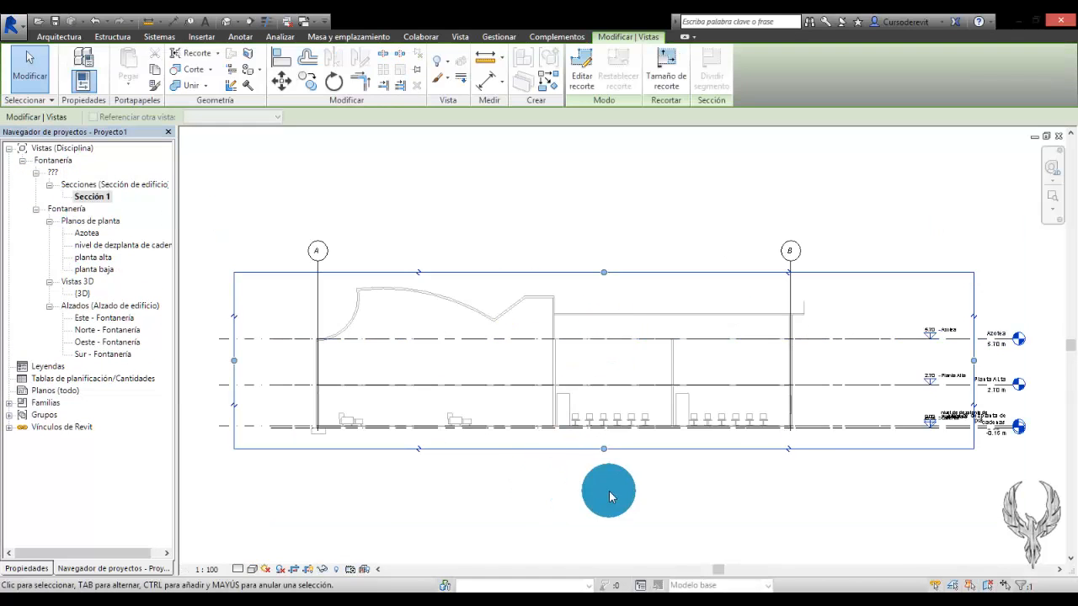
Select the Planta ALta level line in the section to examine its position against the linked slab and wall.
scroll(791, 463, "up", 3)
scroll(758, 278, "up", 4)
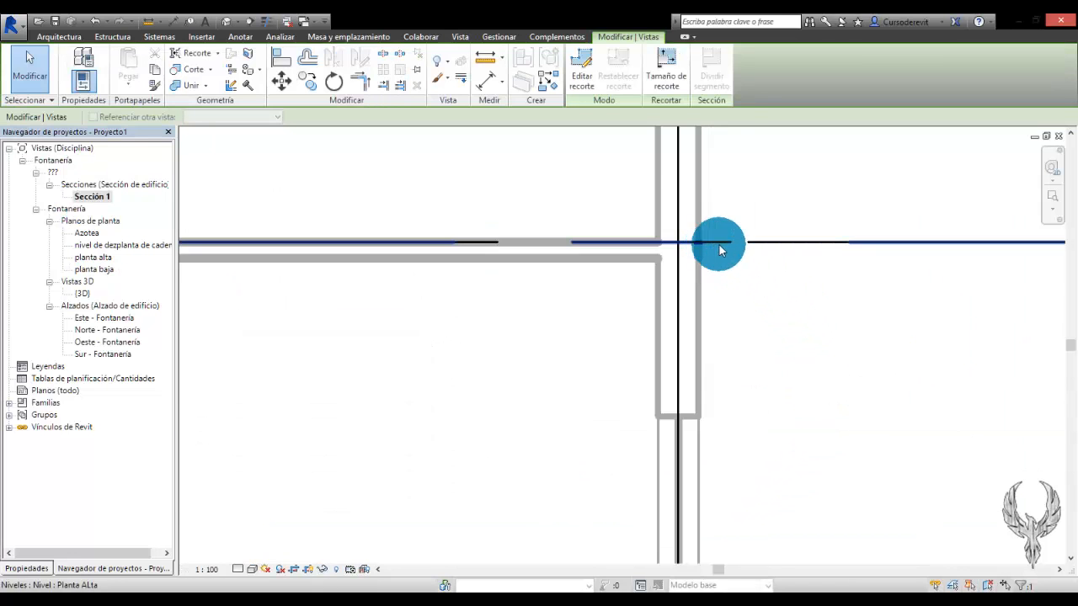
scroll(720, 251, "up", 2)
left_click(710, 252)
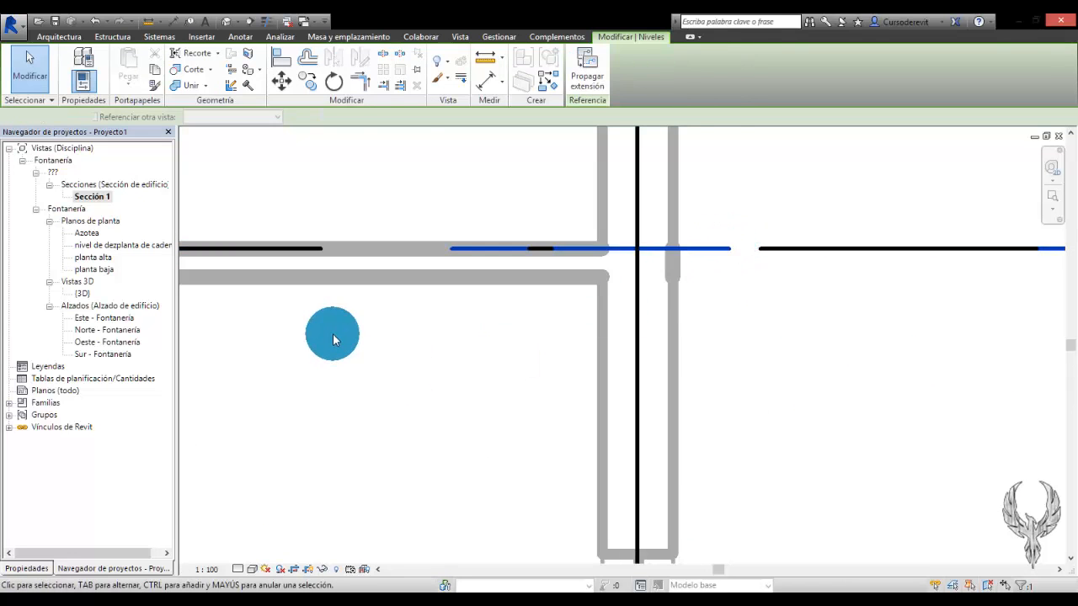
Extend the crop region of Sección 1 on the side of the level heads, well past the linked model's level markers.
scroll(335, 334, "down", 5)
scroll(548, 320, "down", 2)
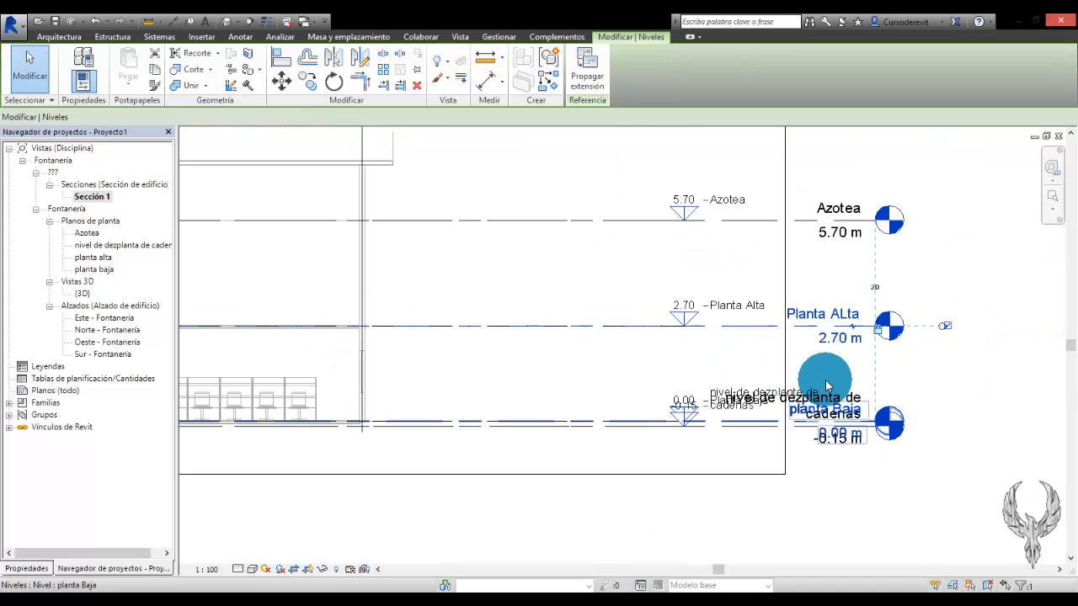
left_click(786, 278)
left_click_drag(786, 274, 582, 274)
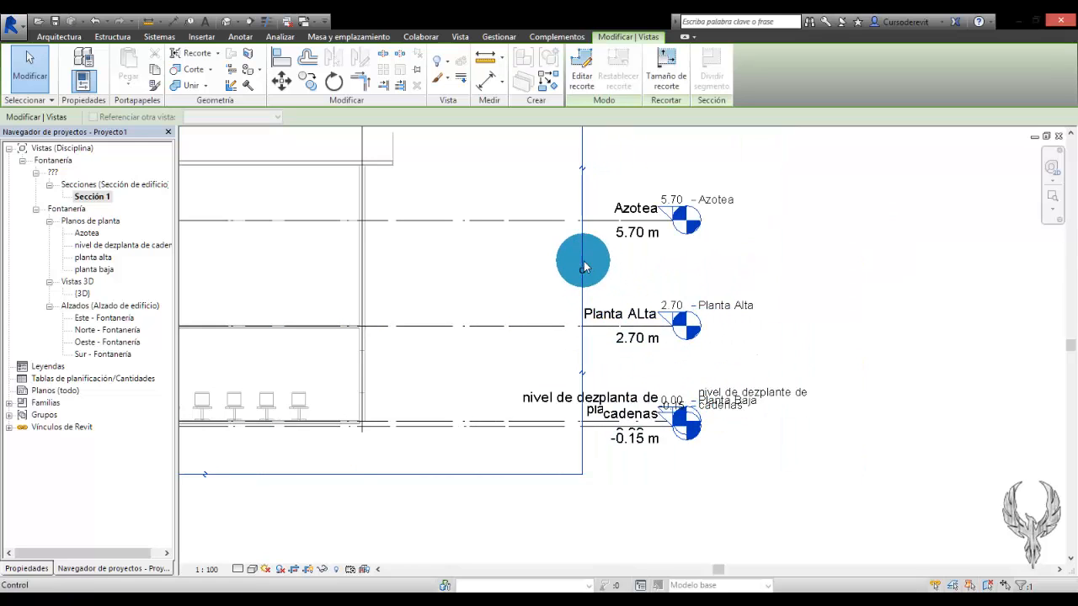
left_click_drag(571, 277, 888, 294)
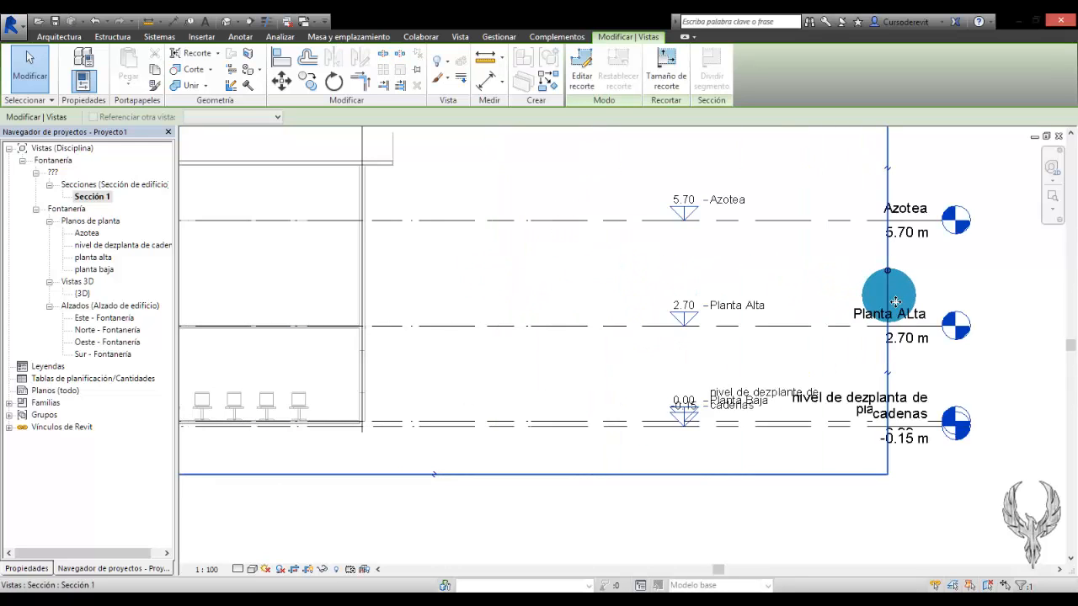
left_click(783, 488)
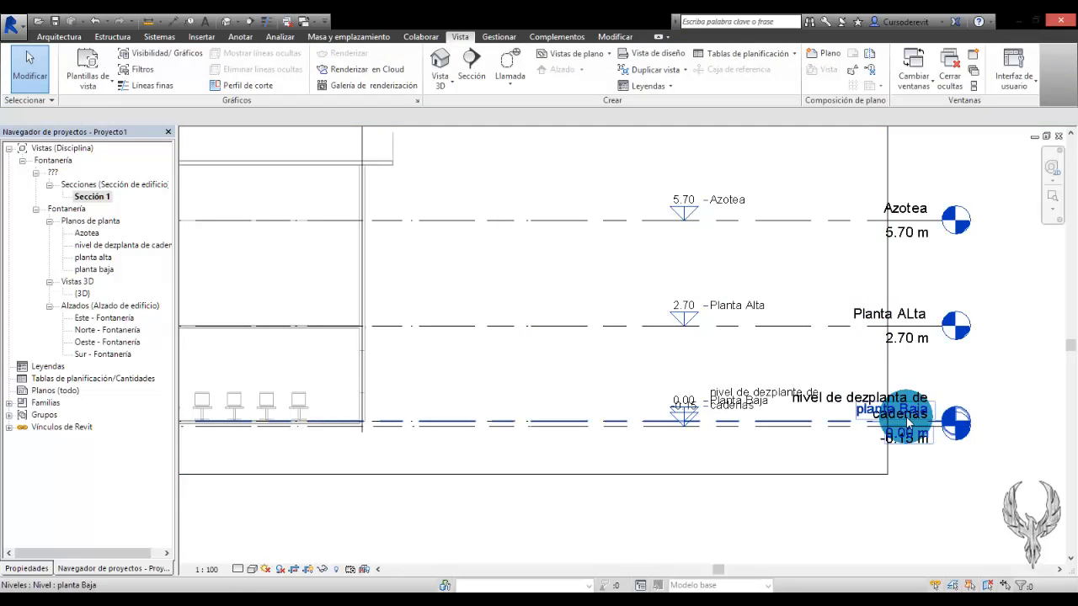
Select the project's four levels in the section and temporarily hide those elements.
scroll(737, 358, "down", 1)
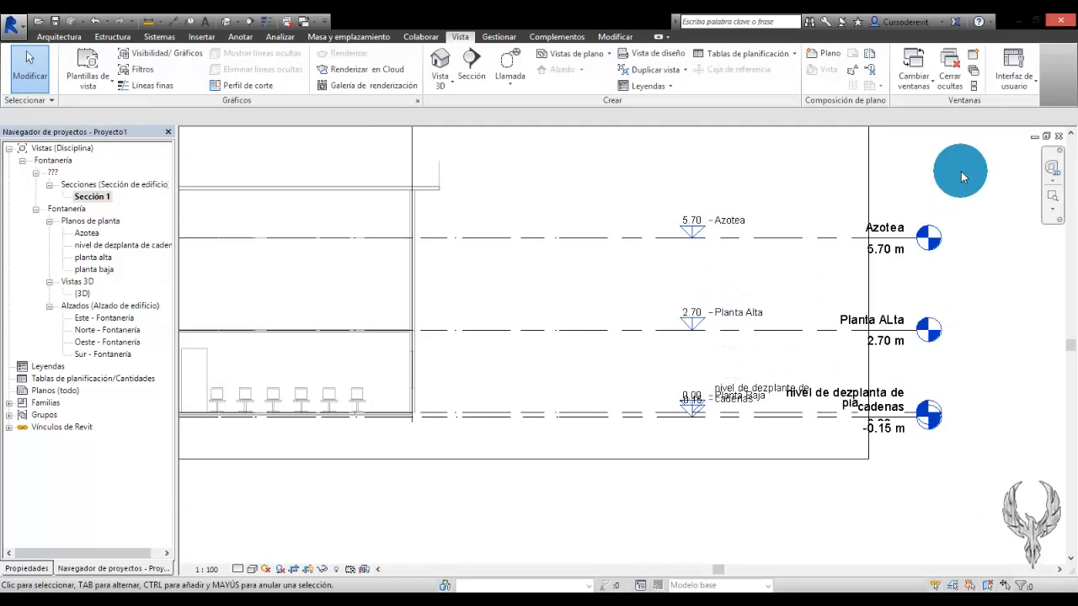
middle_click_drag(336, 304, 279, 347)
scroll(279, 347, "down", 1)
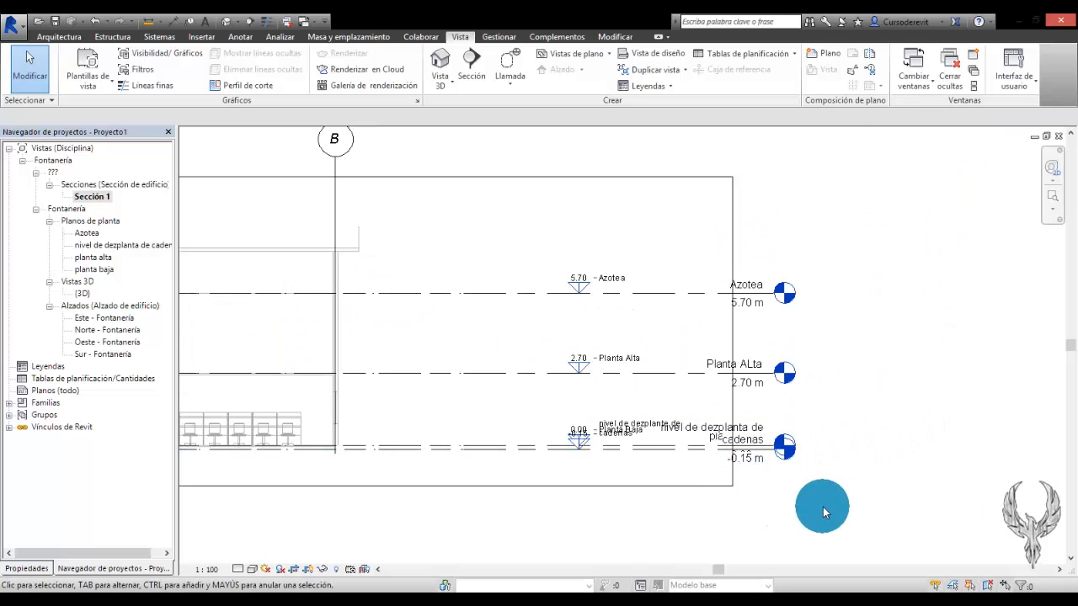
left_click_drag(830, 514, 755, 247)
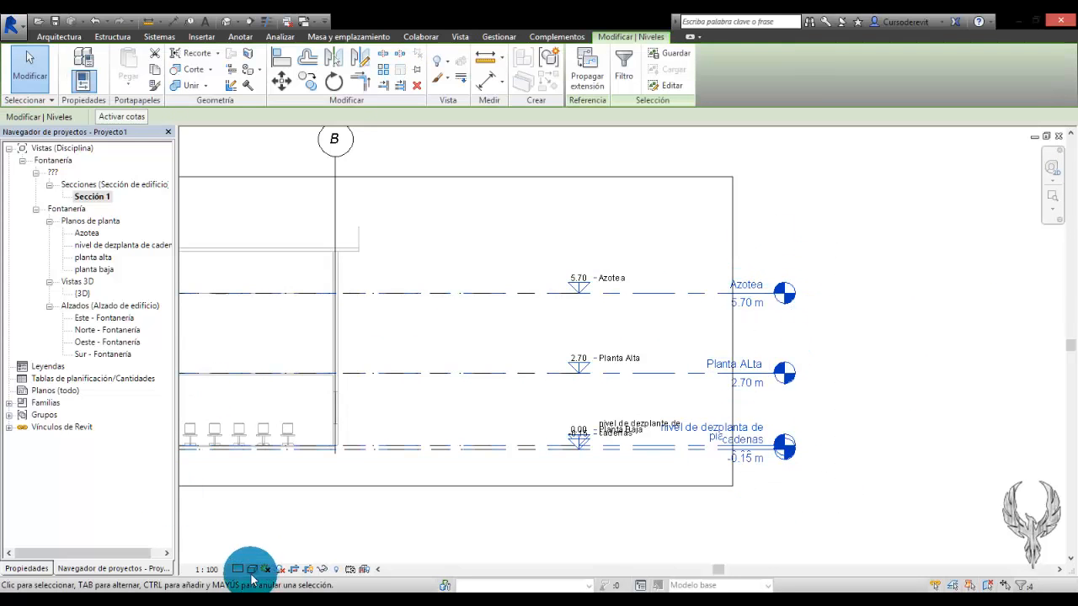
left_click(321, 571)
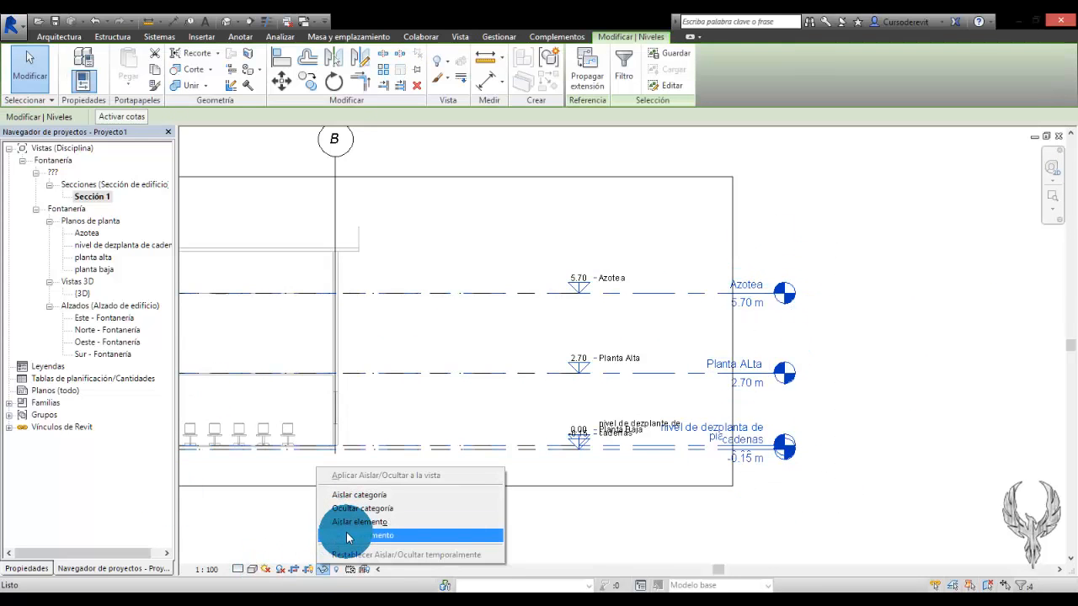
left_click(347, 534)
scroll(783, 270, "down", 3)
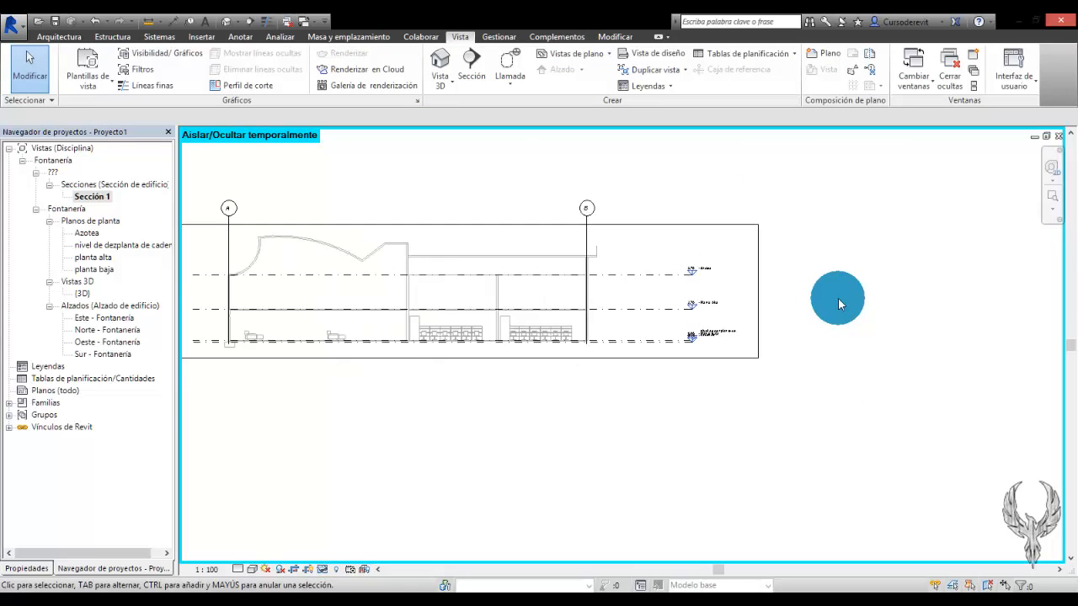
Examine the linked model's level lines against its floor slabs and walls, including the Planta Baja and Planta Alta markers.
scroll(817, 290, "down", 2)
scroll(462, 242, "up", 2)
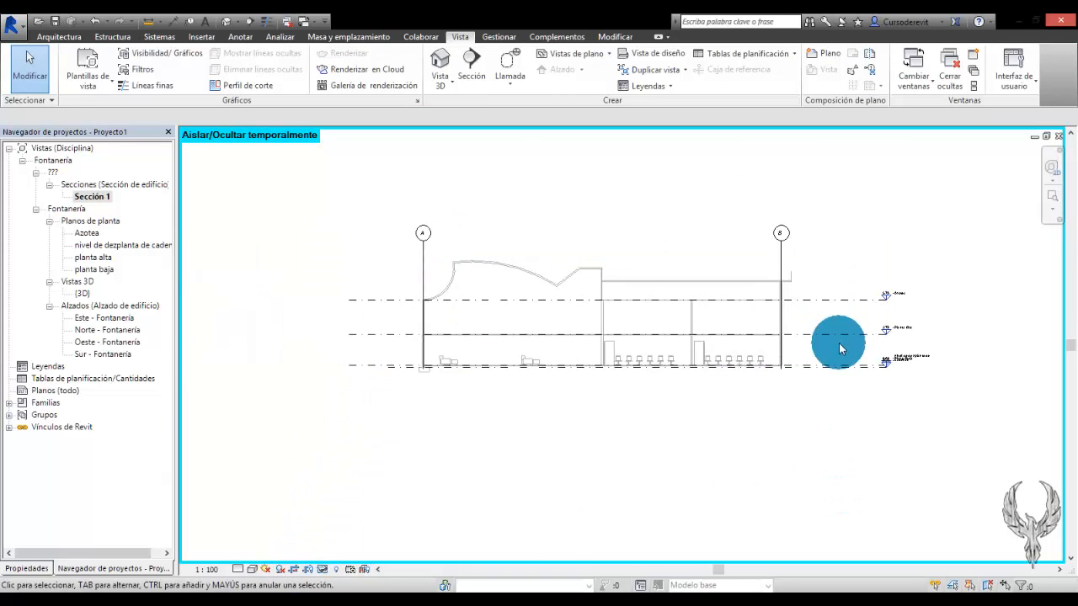
scroll(835, 342, "up", 2)
scroll(715, 363, "up", 2)
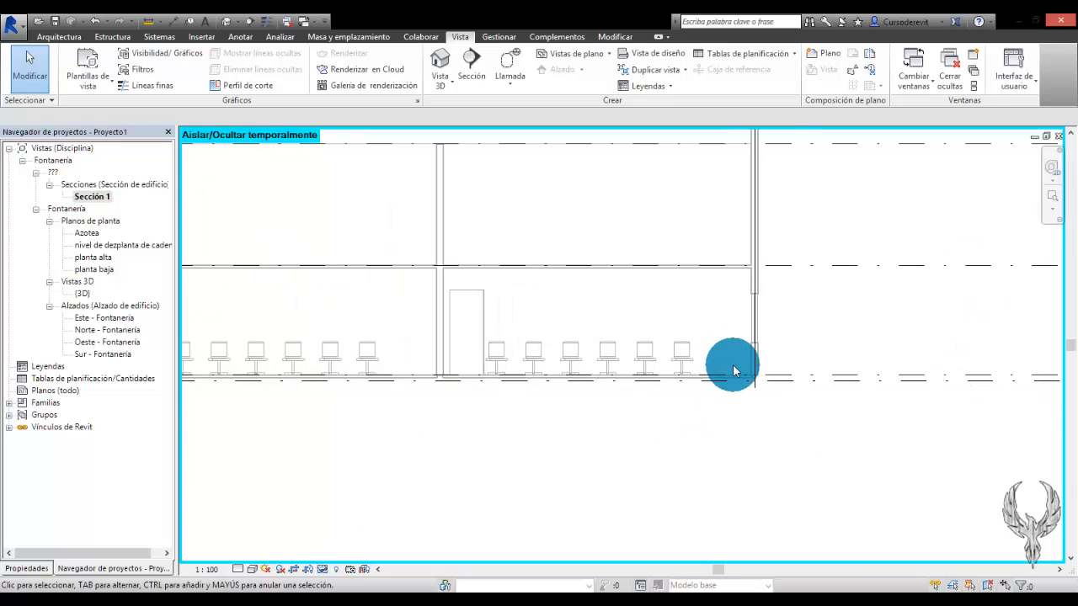
scroll(668, 395, "up", 2)
scroll(770, 397, "up", 1)
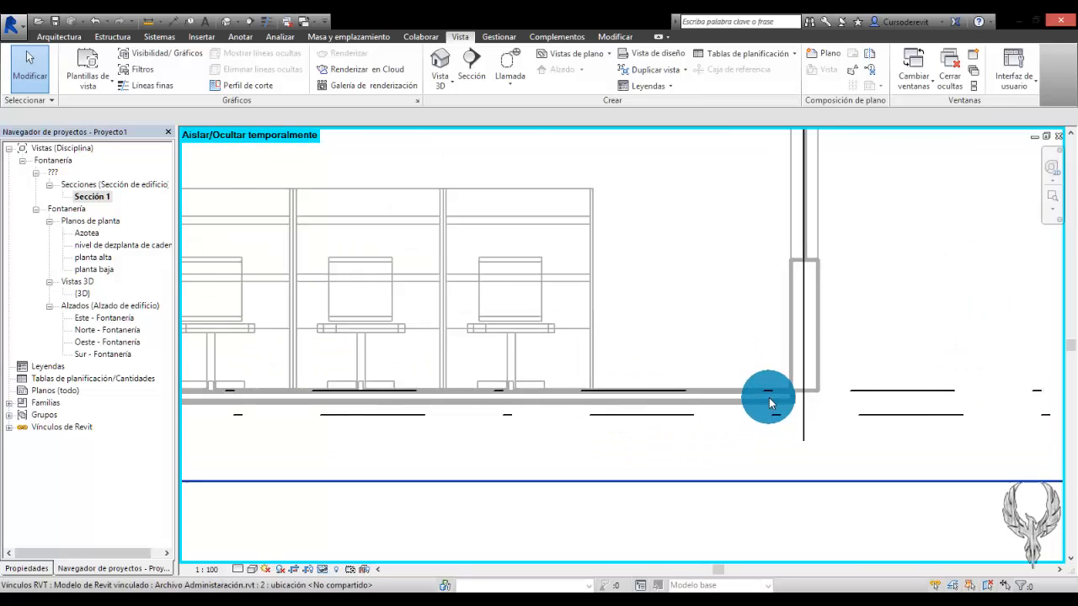
scroll(775, 405, "down", 2)
scroll(769, 378, "up", 2)
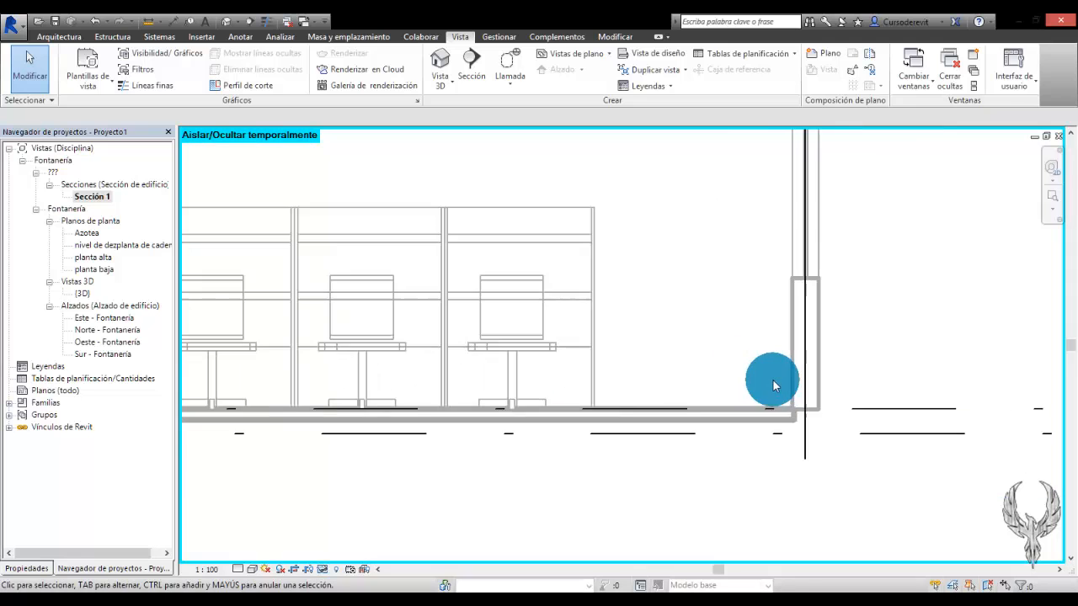
scroll(871, 433, "down", 1)
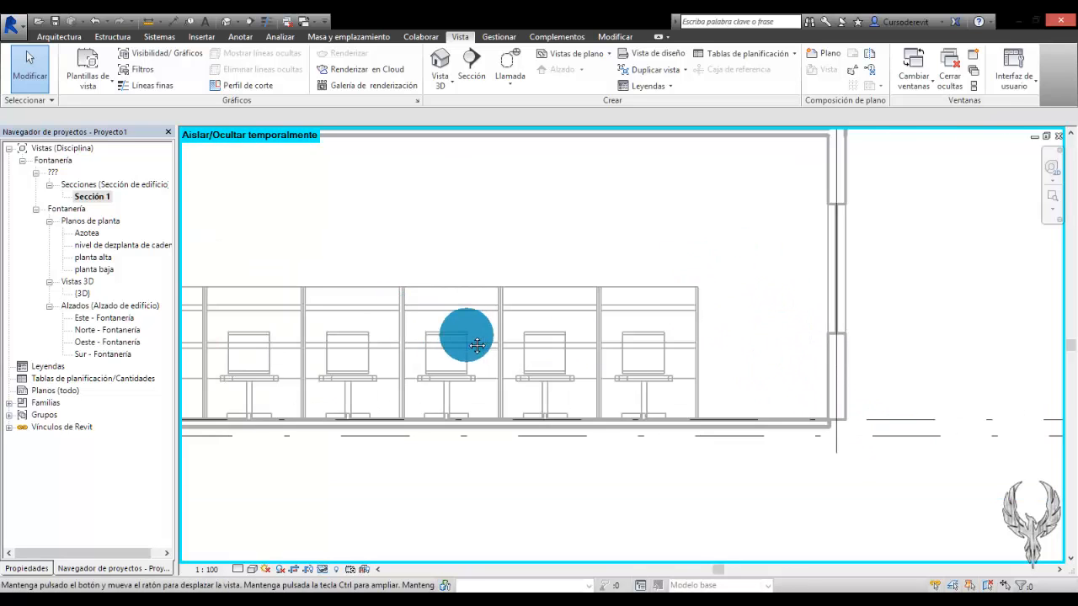
scroll(464, 334, "down", 1)
scroll(703, 345, "down", 1)
scroll(621, 343, "down", 1)
scroll(830, 356, "up", 1)
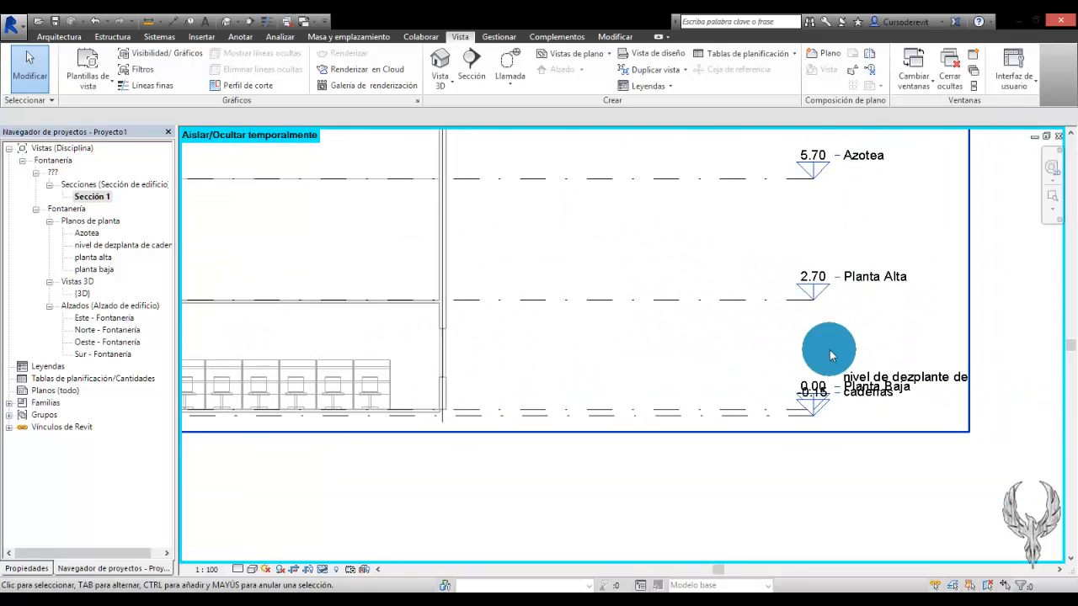
scroll(850, 329, "up", 2)
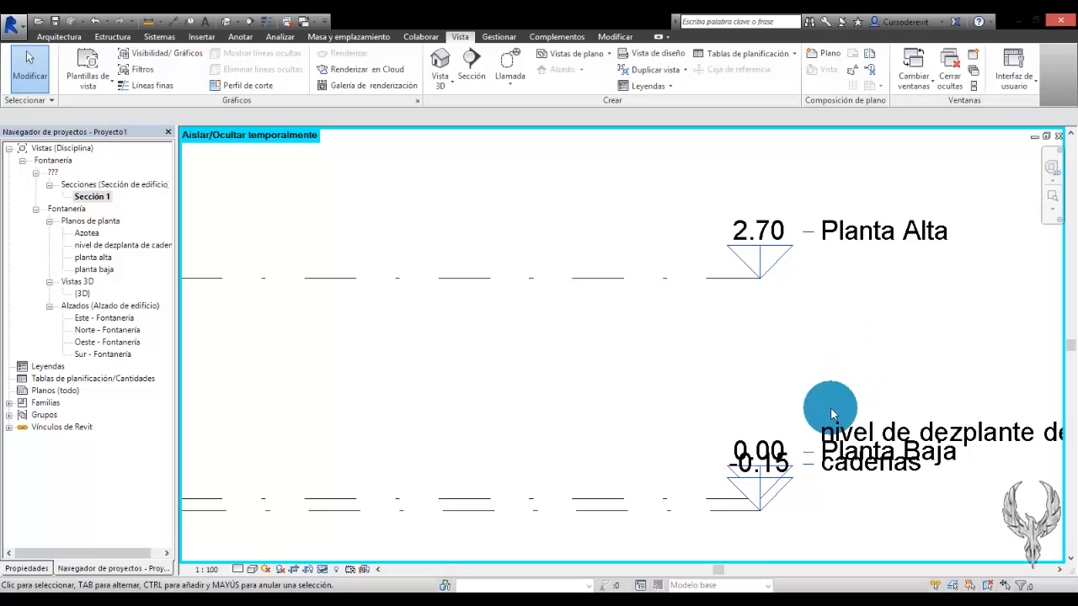
Select the linked model by its level markers to check which elements and levels belong to the link.
left_click(729, 511)
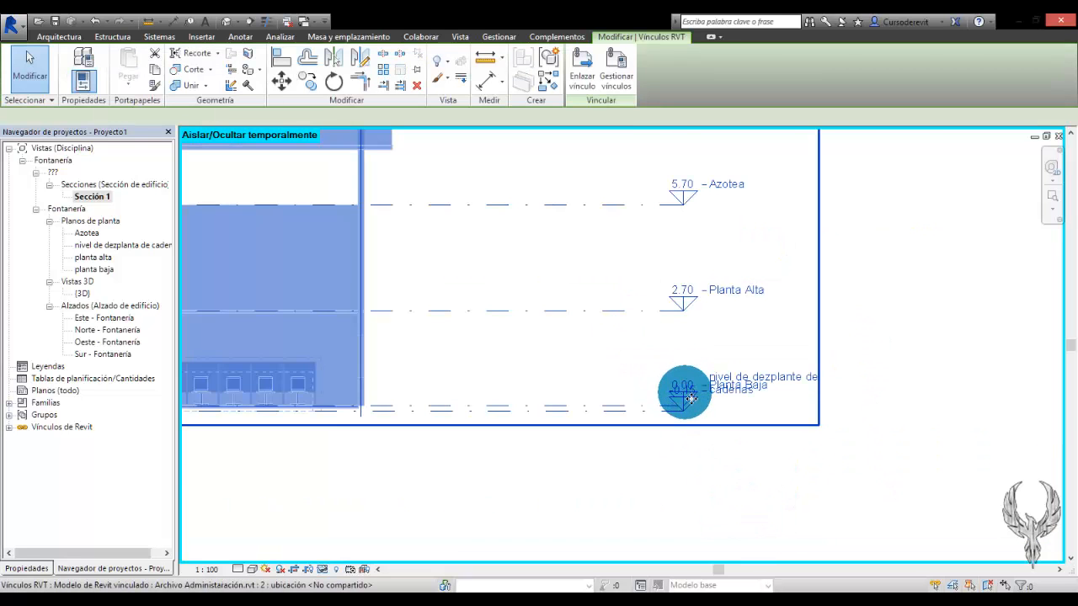
scroll(687, 393, "up", 2)
left_click(715, 493)
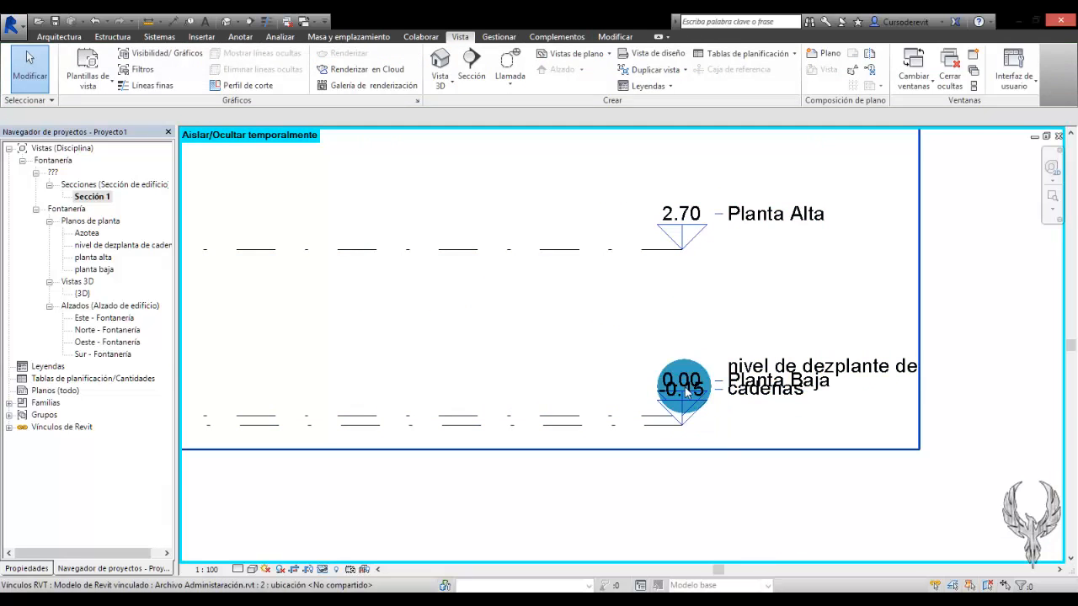
scroll(770, 421, "down", 3)
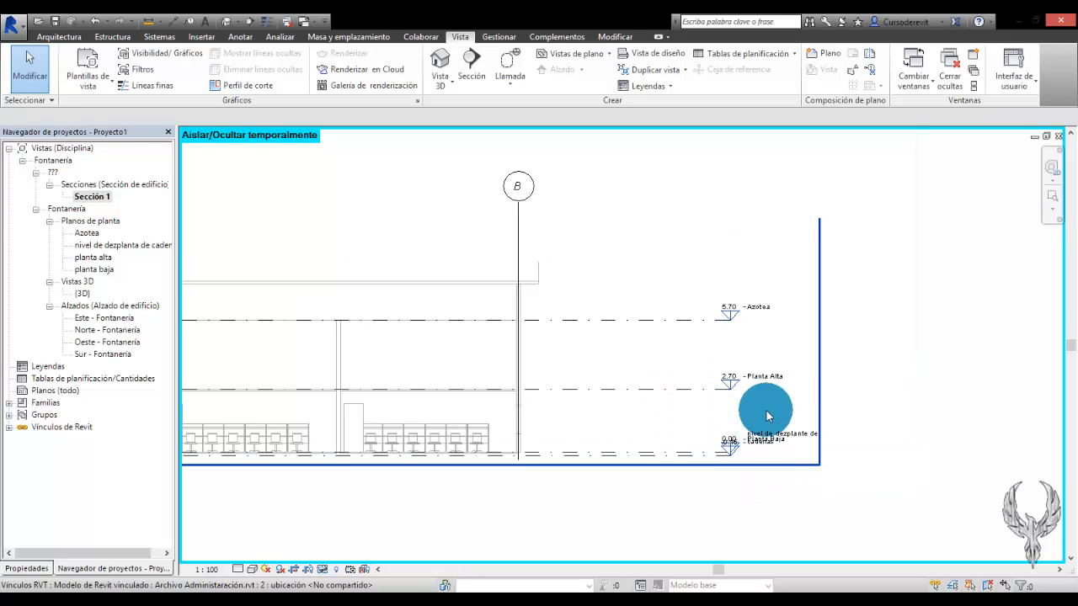
scroll(724, 455, "up", 3)
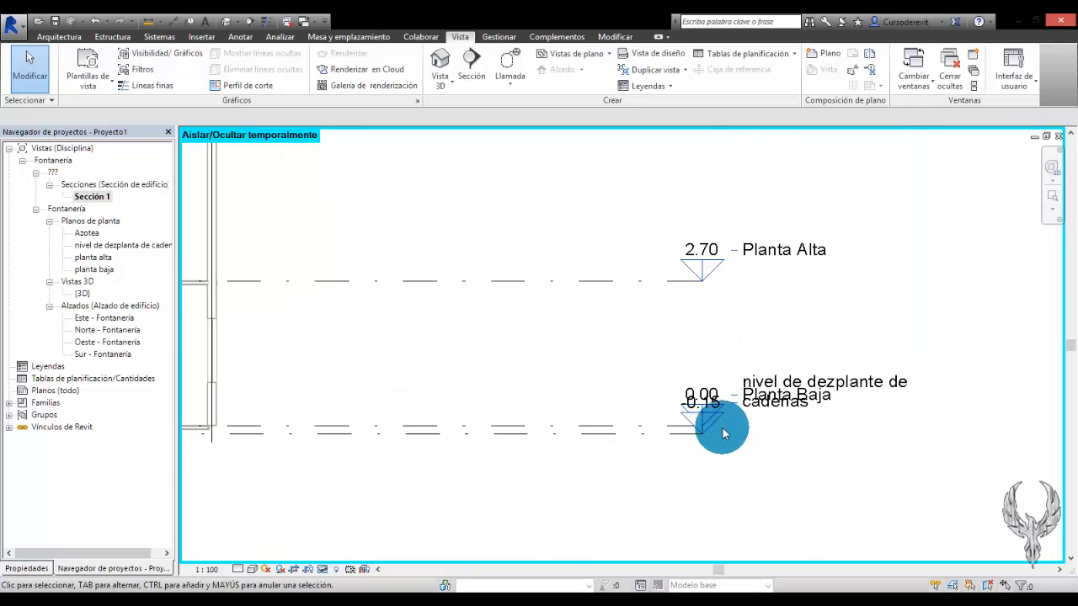
left_click(766, 413)
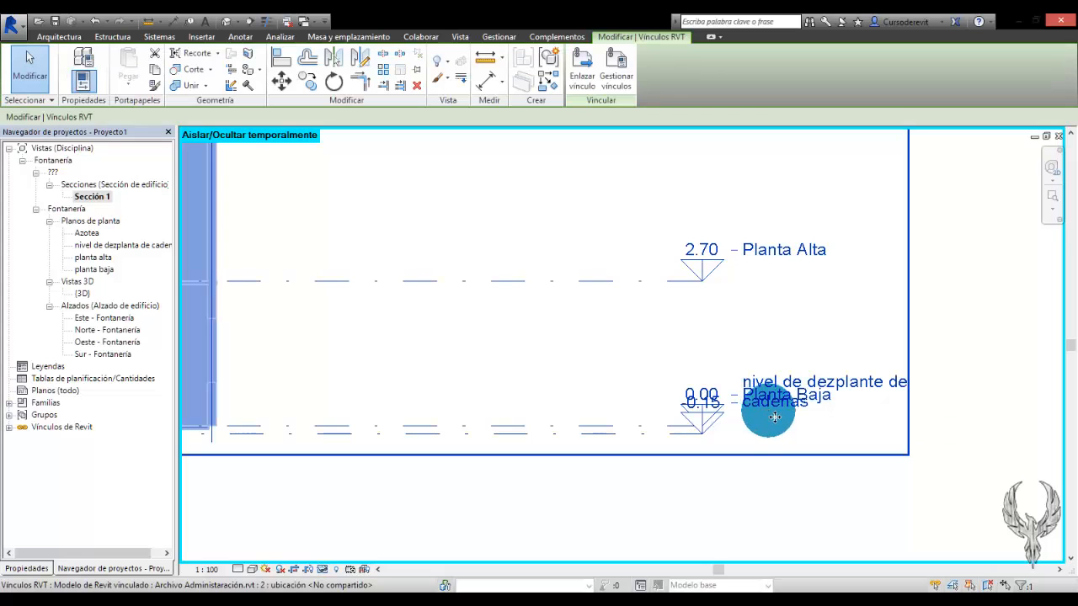
scroll(774, 417, "down", 3)
left_click(917, 389)
scroll(917, 389, "down", 1)
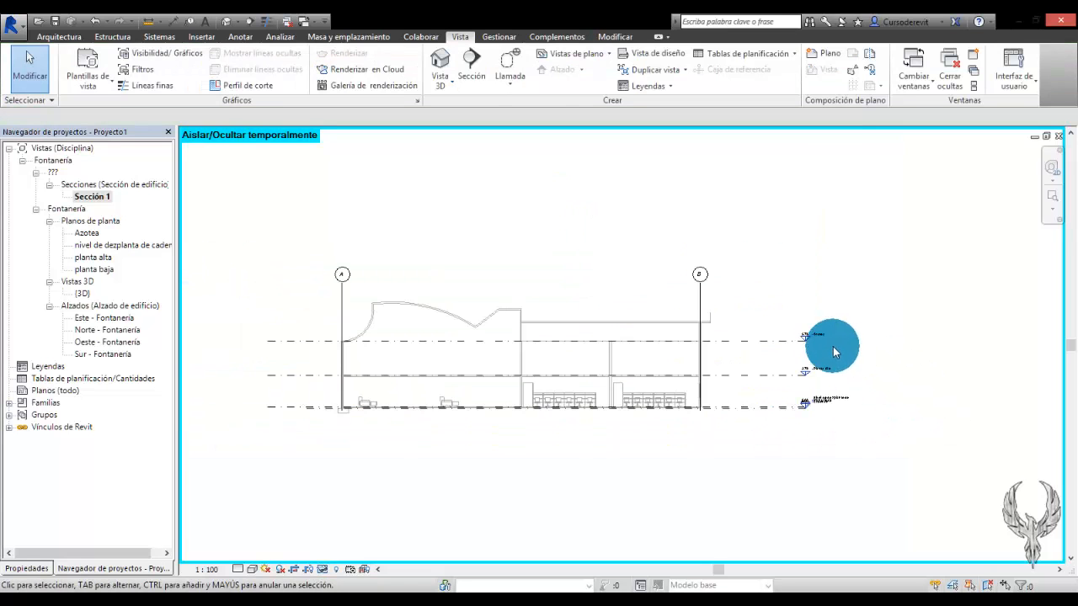
left_click(818, 337)
scroll(606, 412, "down", 1)
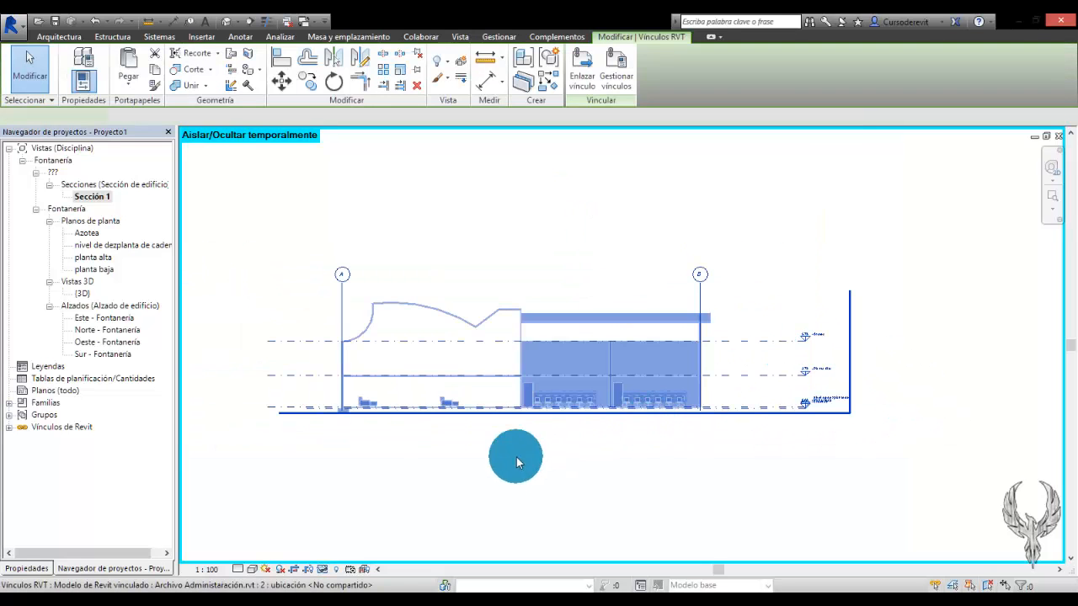
Show the section view's crop region and select its boundary to check its extent around the linked building.
left_click(311, 572)
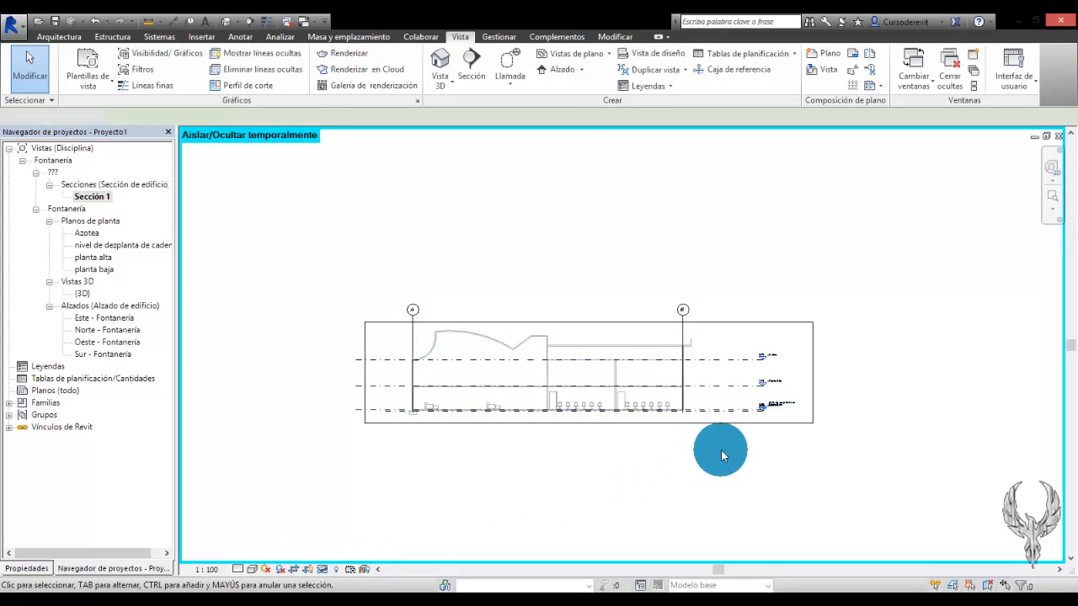
scroll(800, 370, "up", 2)
left_click(815, 356)
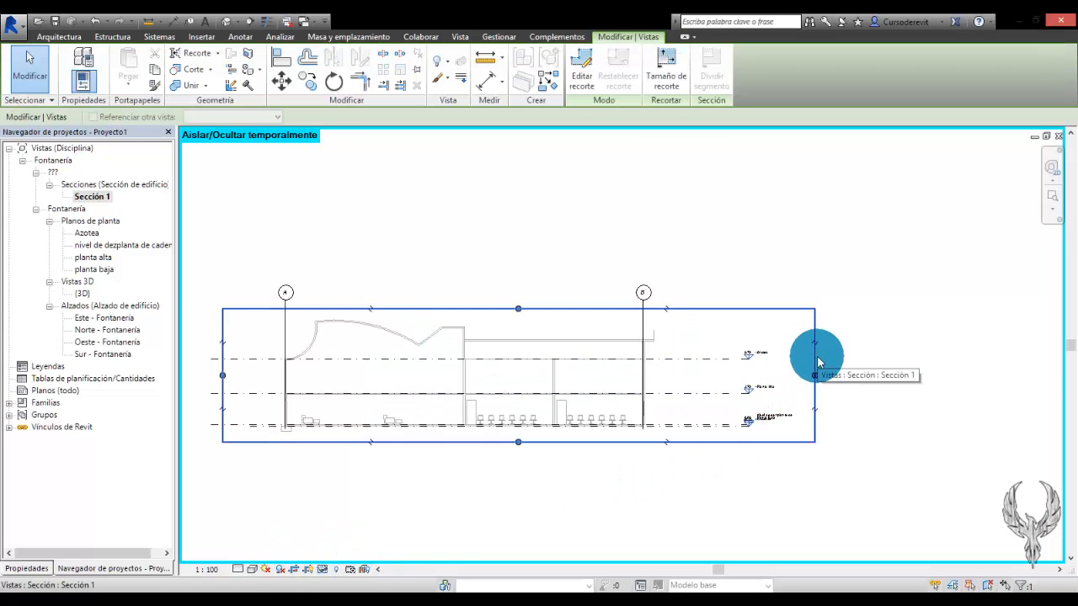
left_click(861, 330)
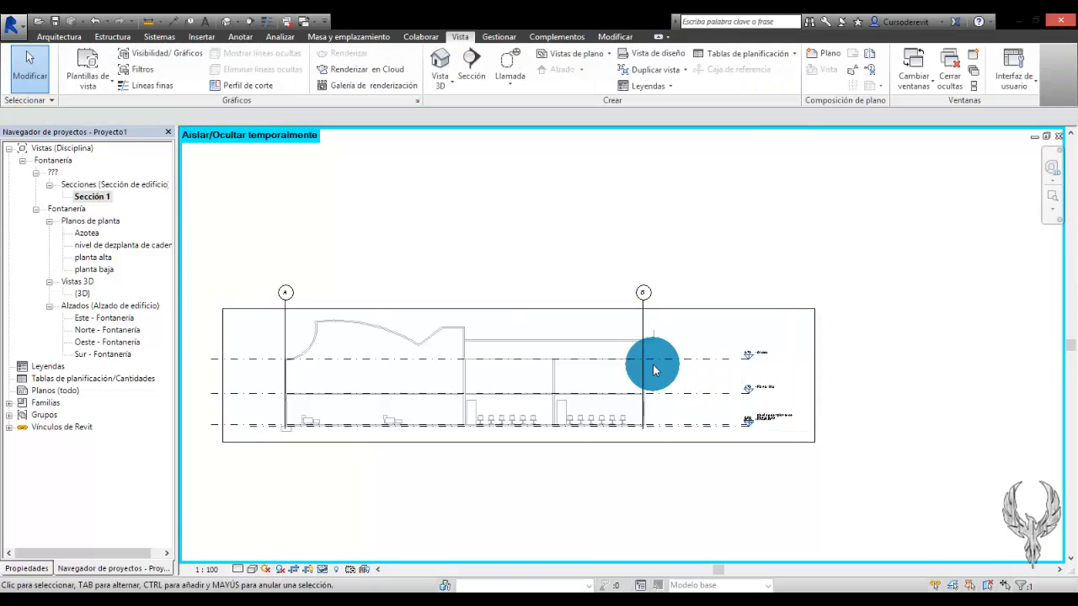
Select the linked building in the section to examine its geometry, grids and levels as one object, and clear the selection.
left_click(659, 352)
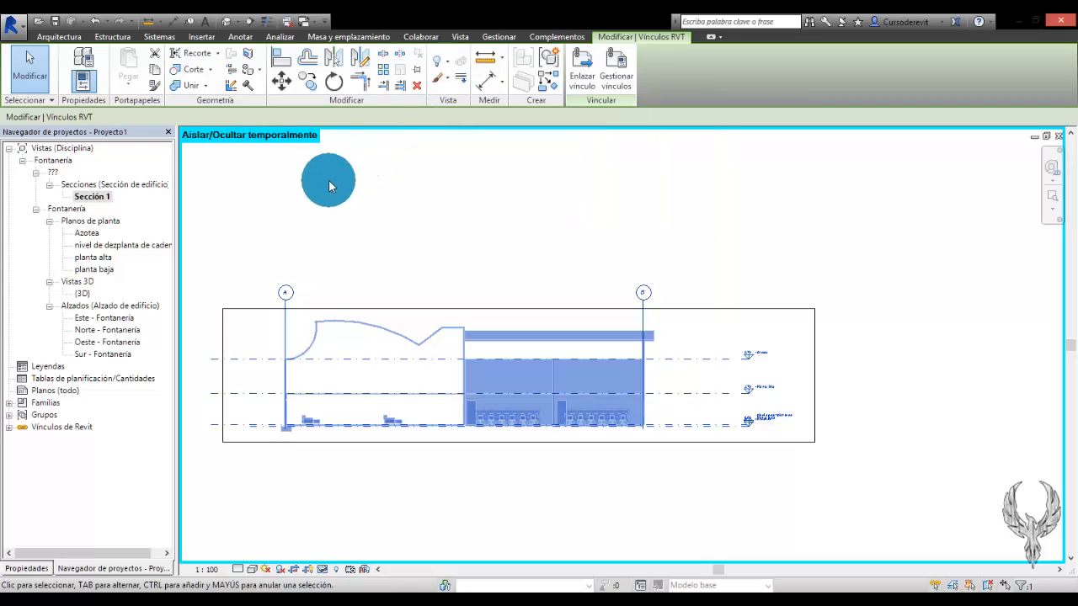
left_click(464, 210)
middle_click_drag(508, 320, 621, 361)
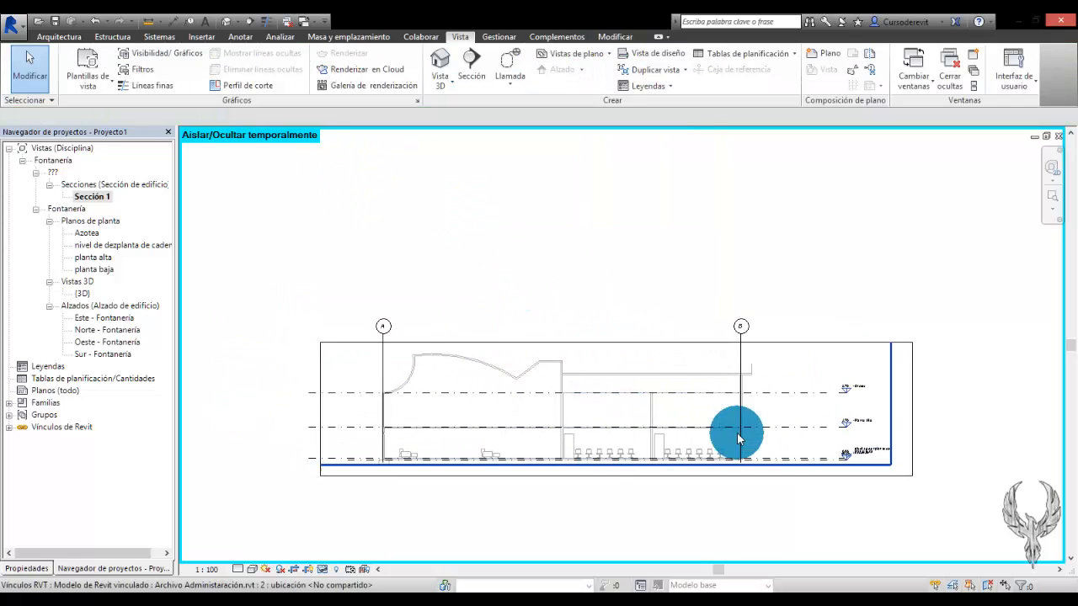
scroll(715, 397, "down", 2)
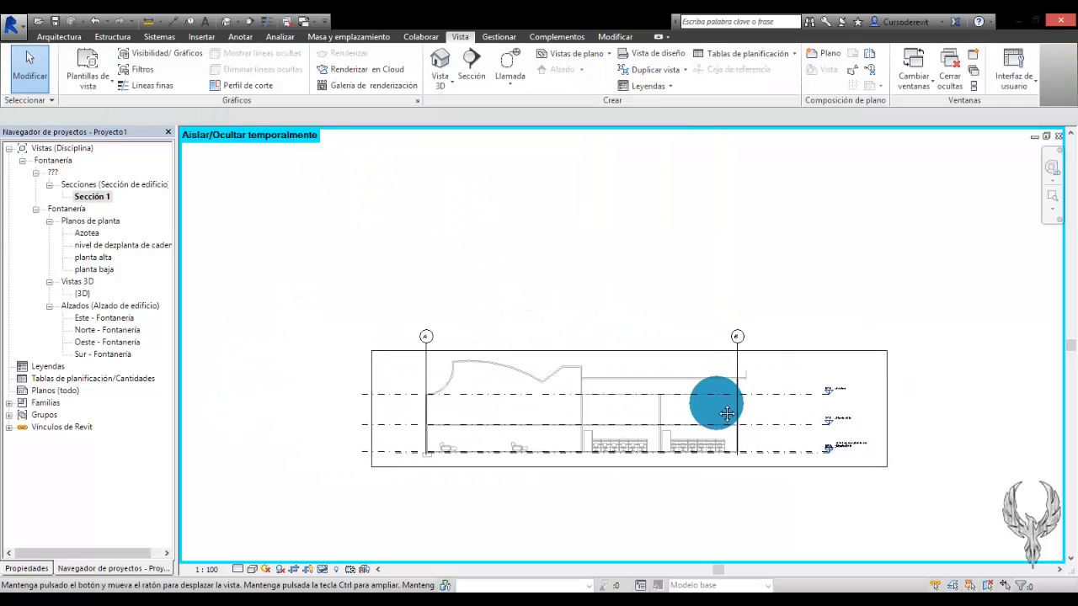
Return to the 3D view and save the project in Documentos as Archivo Administaración MEP, checking the save options.
left_click(234, 25)
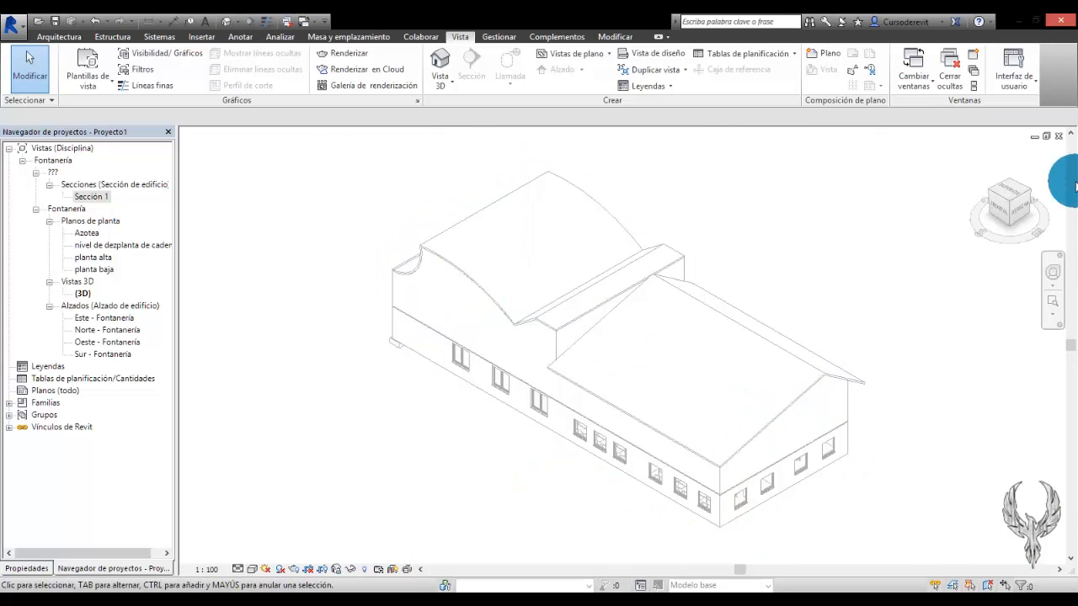
left_click(12, 25)
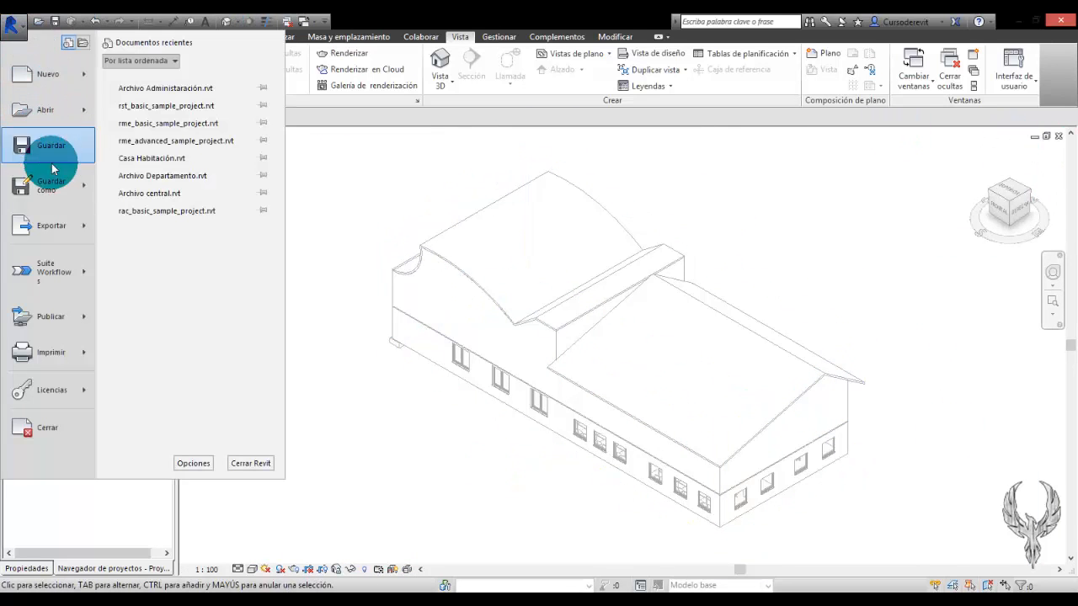
mouse_move(57, 191)
left_click(193, 106)
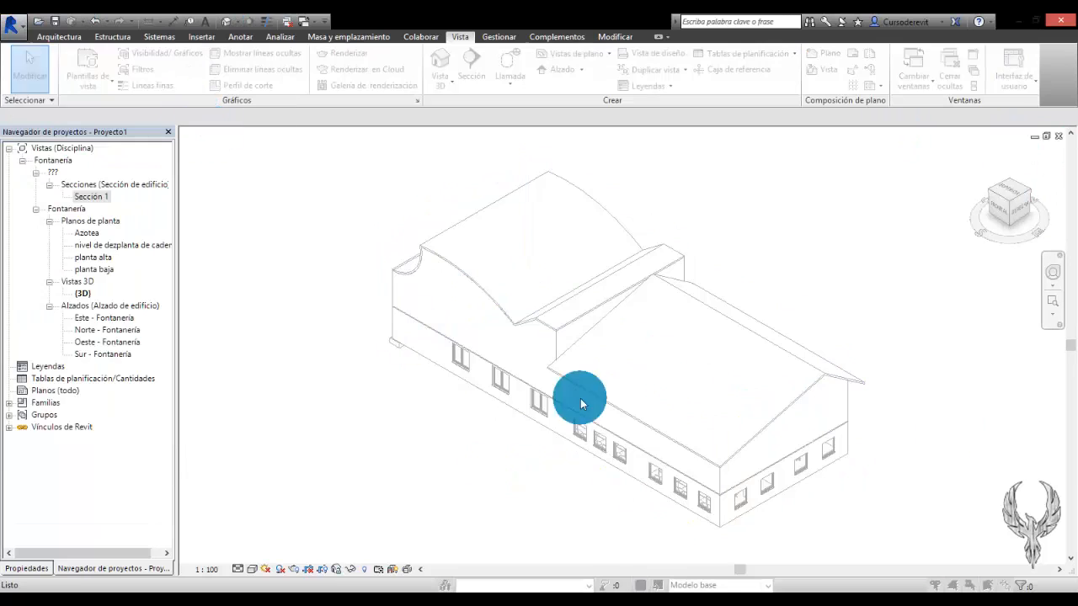
scroll(716, 333, "down", 1)
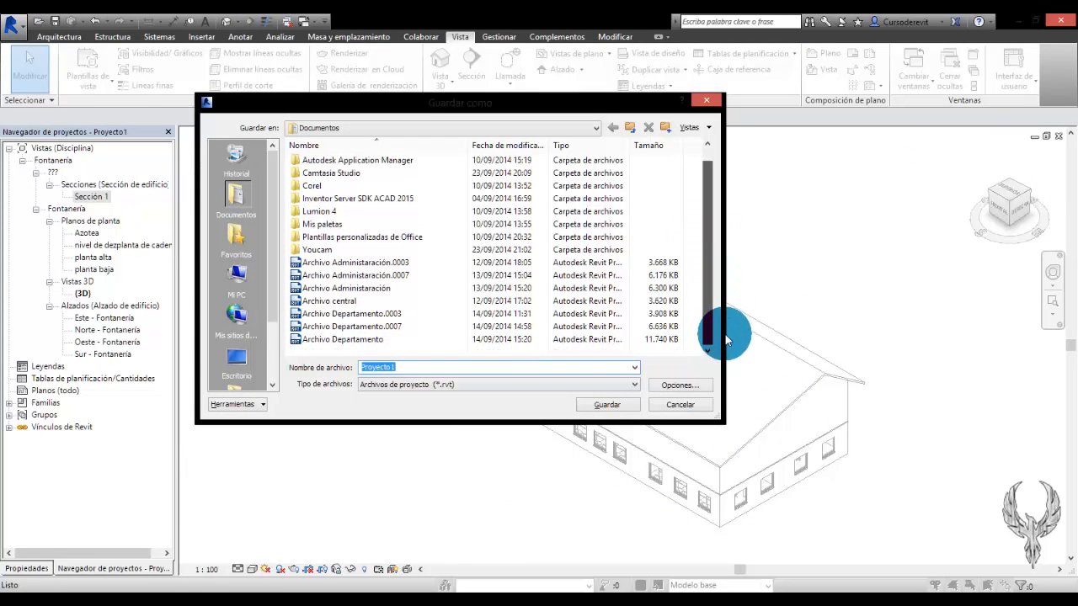
left_click(429, 288)
double_click(456, 368)
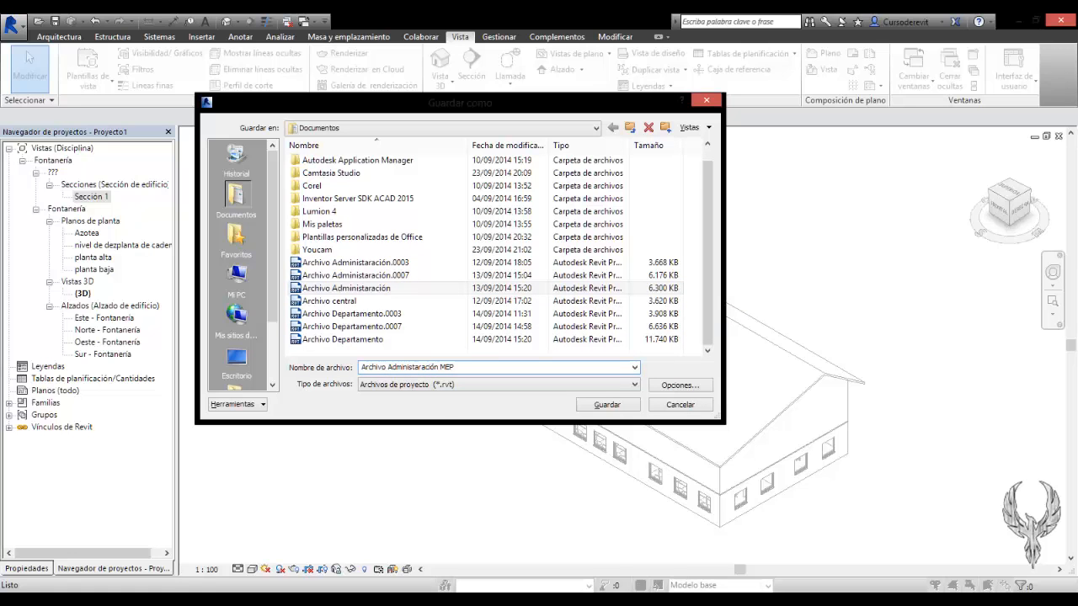
left_click(679, 385)
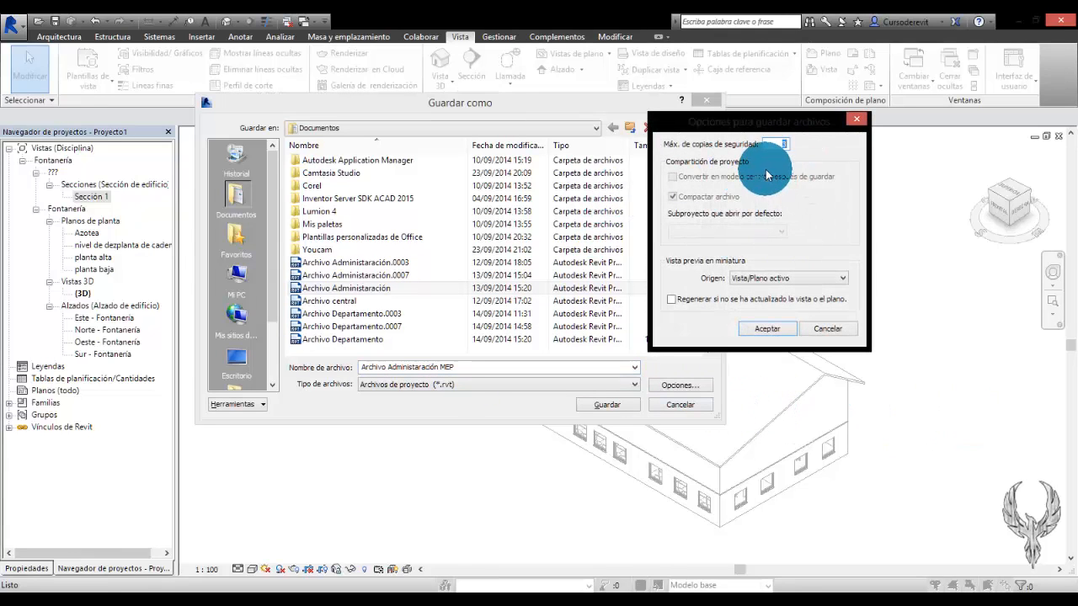
left_click(755, 330)
left_click(627, 410)
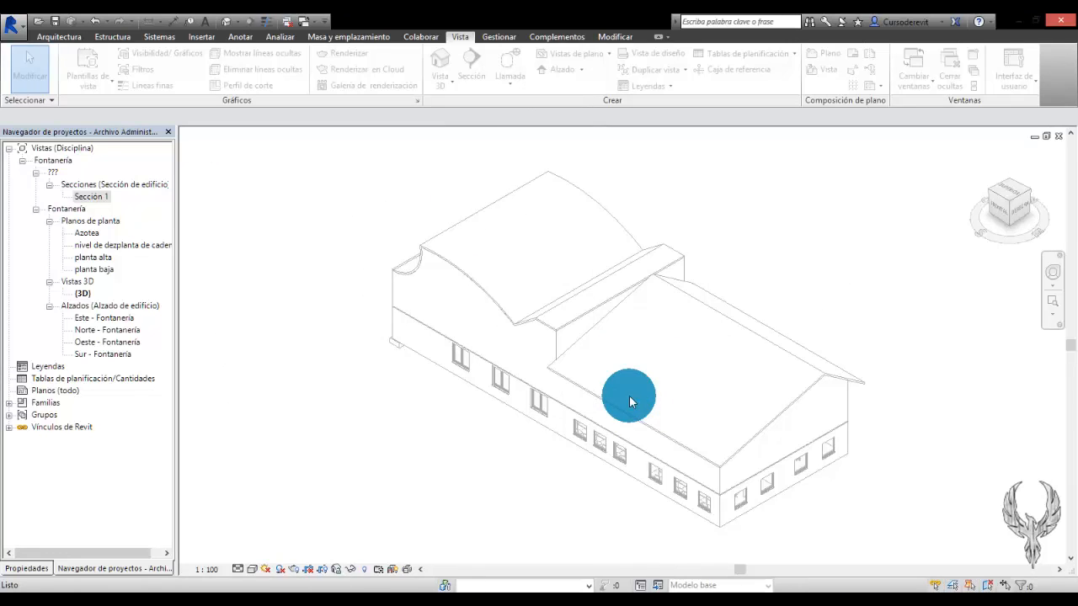
Open the planta baja floor plan and show its view properties with enough width to read the parameter names.
left_click(33, 569)
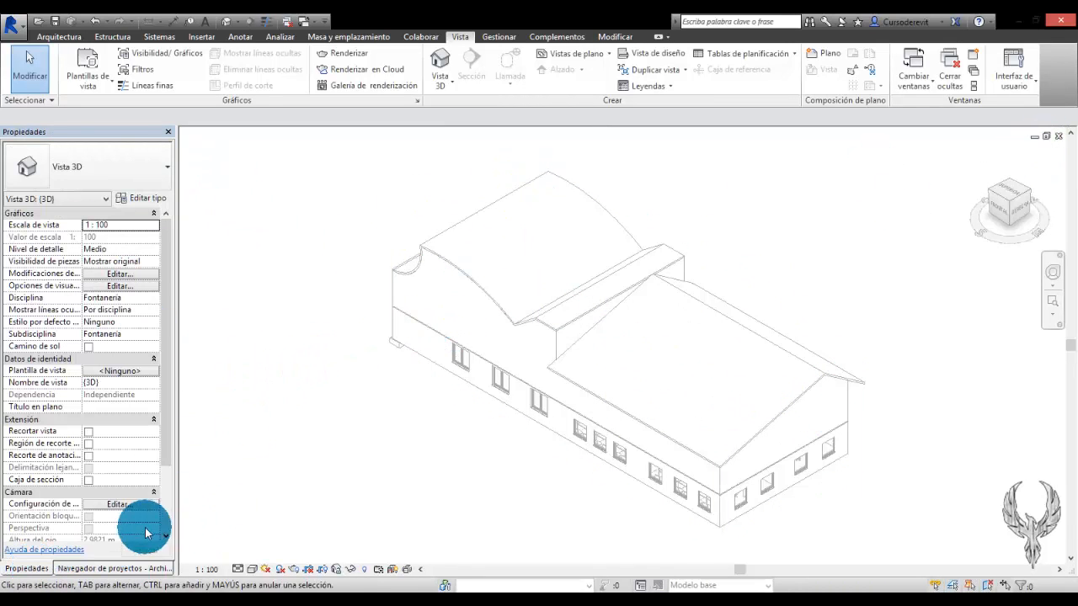
left_click(105, 567)
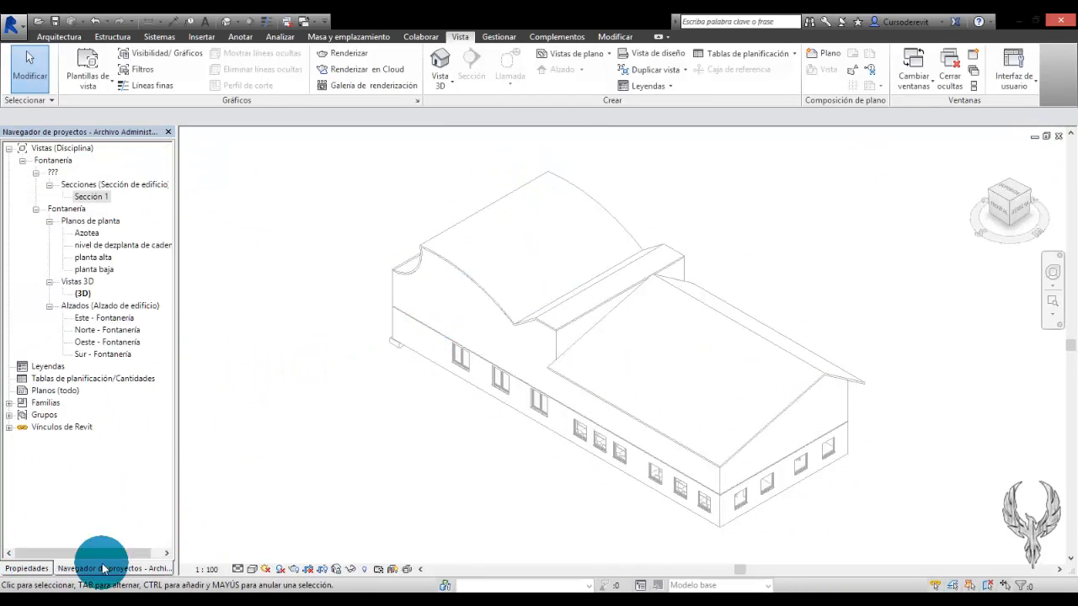
double_click(103, 269)
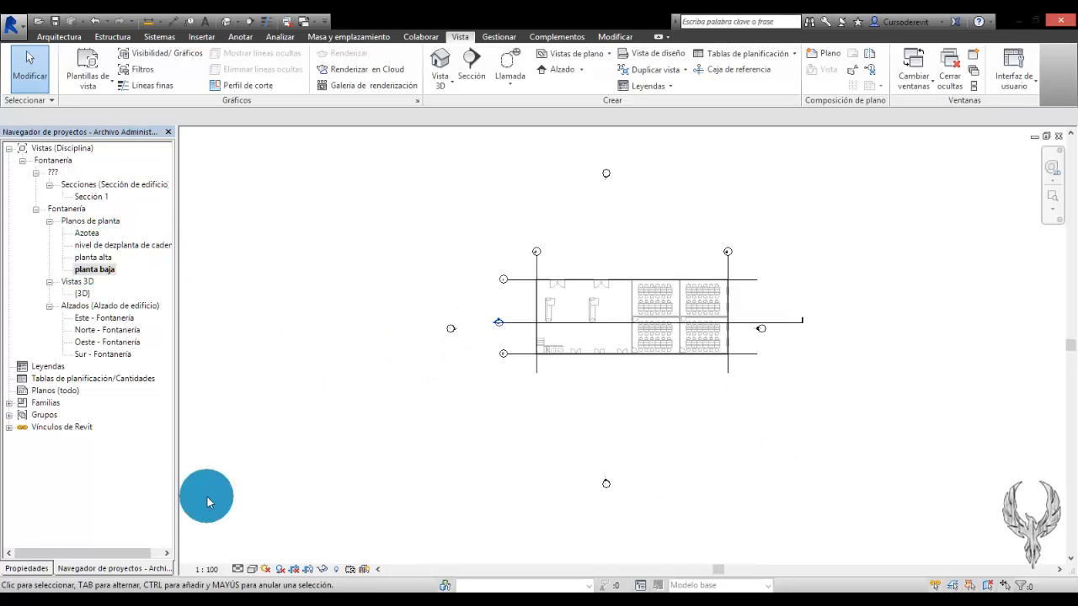
left_click(33, 571)
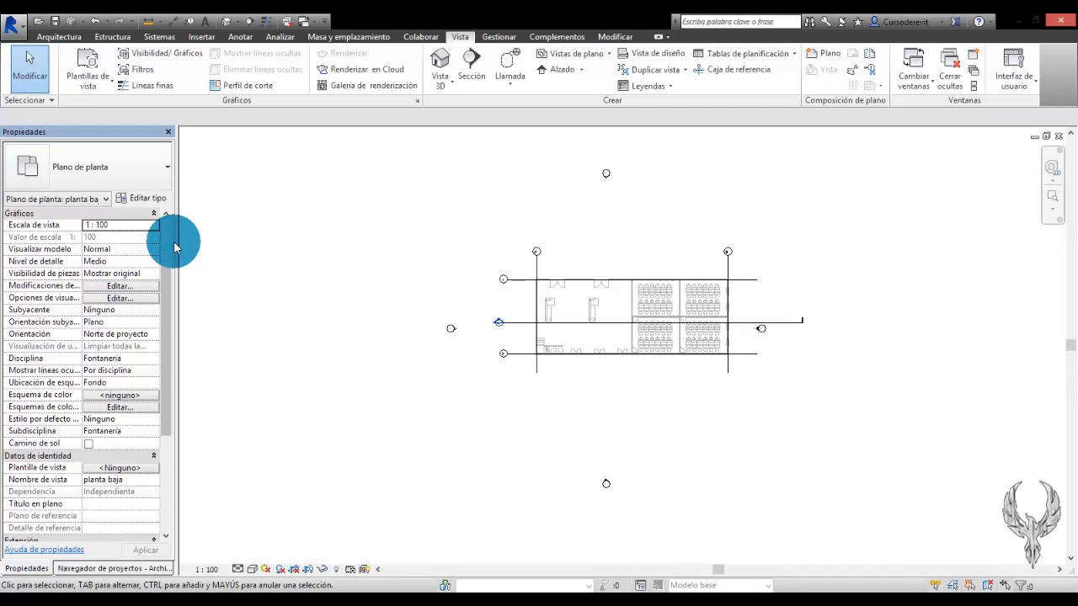
mouse_move(187, 251)
left_mouse_down()
mouse_move(313, 229)
mouse_move(349, 233)
mouse_move(357, 242)
mouse_move(340, 257)
mouse_move(337, 306)
left_mouse_up()
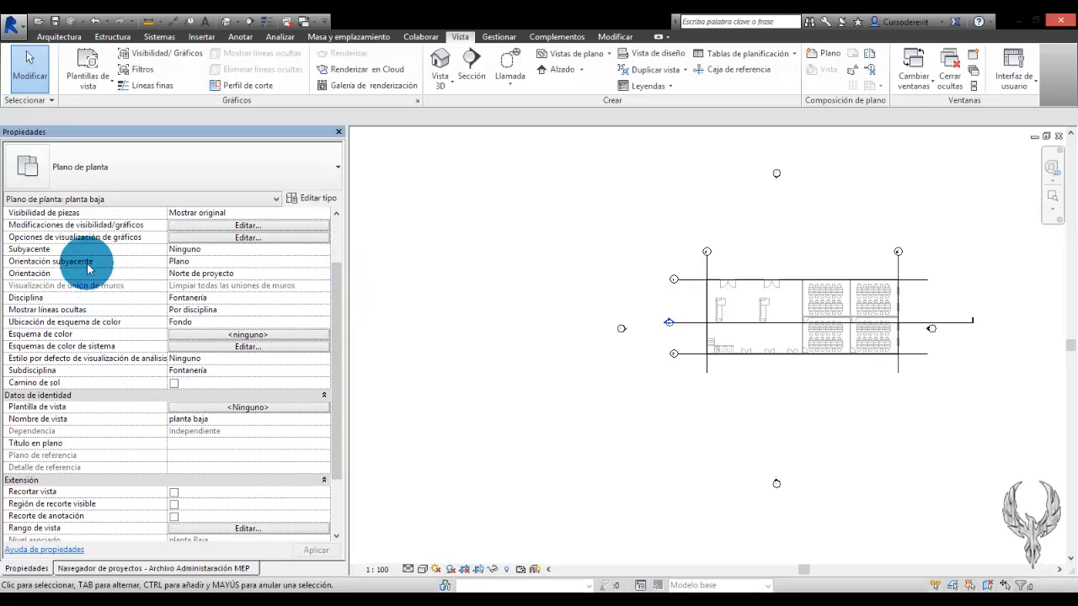
Examine the visibility/graphics overrides and the graphic display options of the planta baja plan without changing them.
left_click(173, 226)
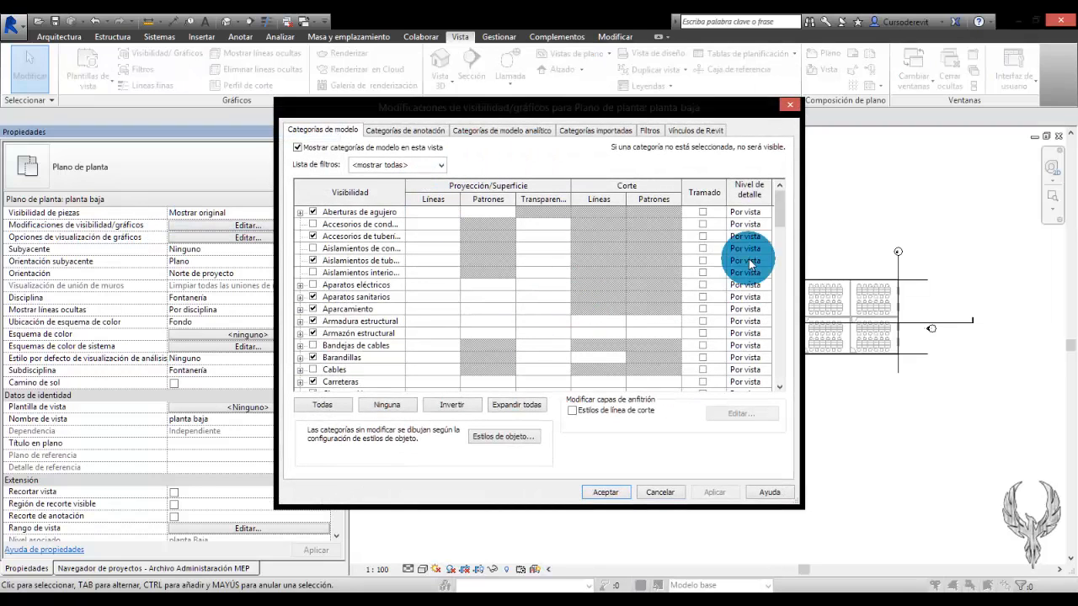
left_click_drag(780, 199, 800, 185)
left_click(788, 107)
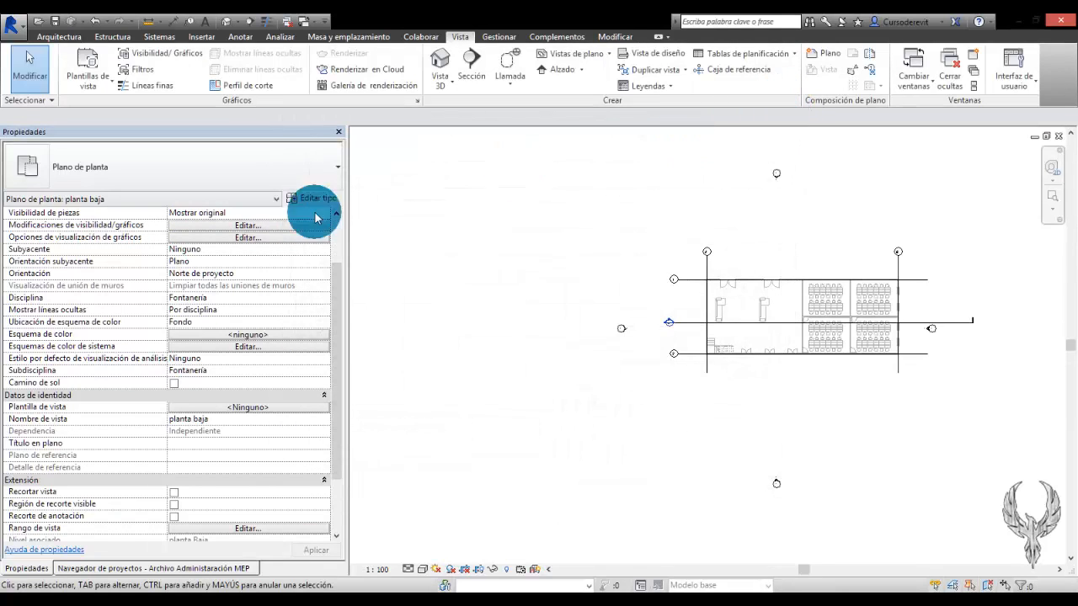
left_click(213, 239)
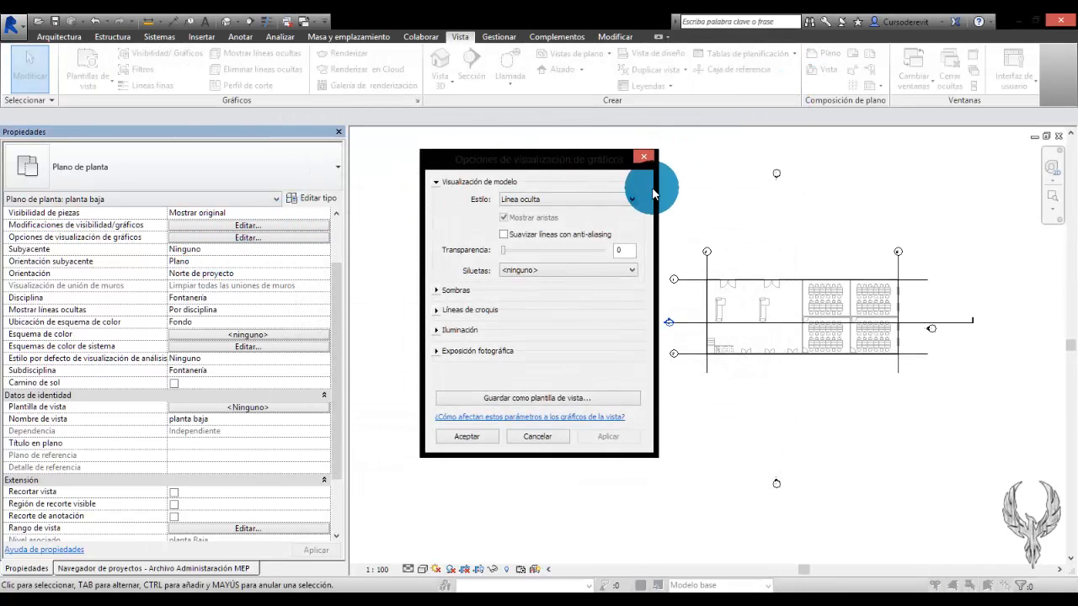
left_click(644, 157)
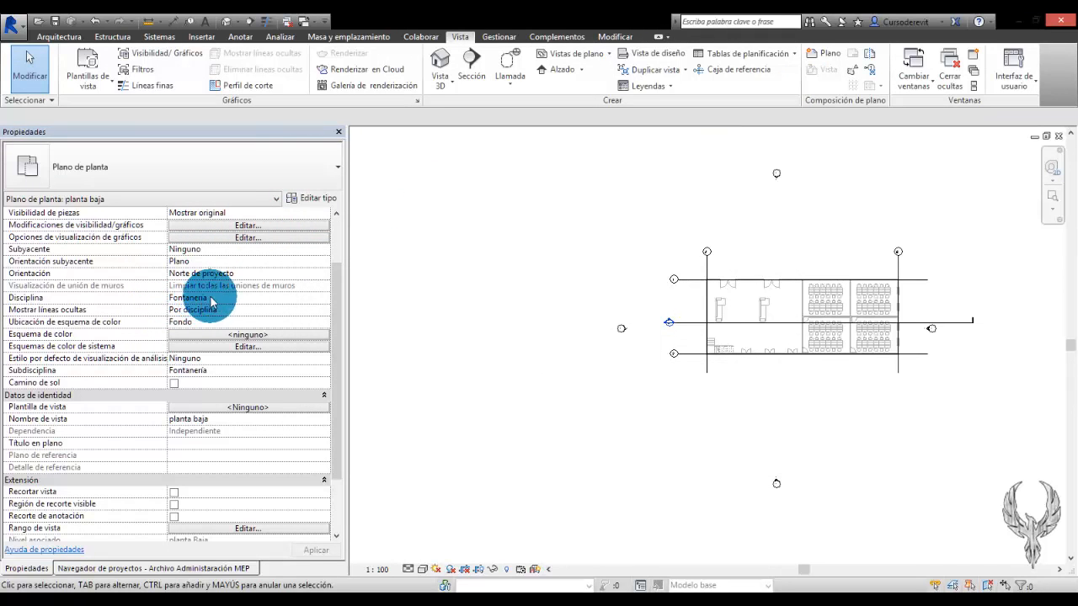
Review the available disciplines and the color scheme location among the planta baja plan's view properties.
left_click(244, 298)
left_click(324, 298)
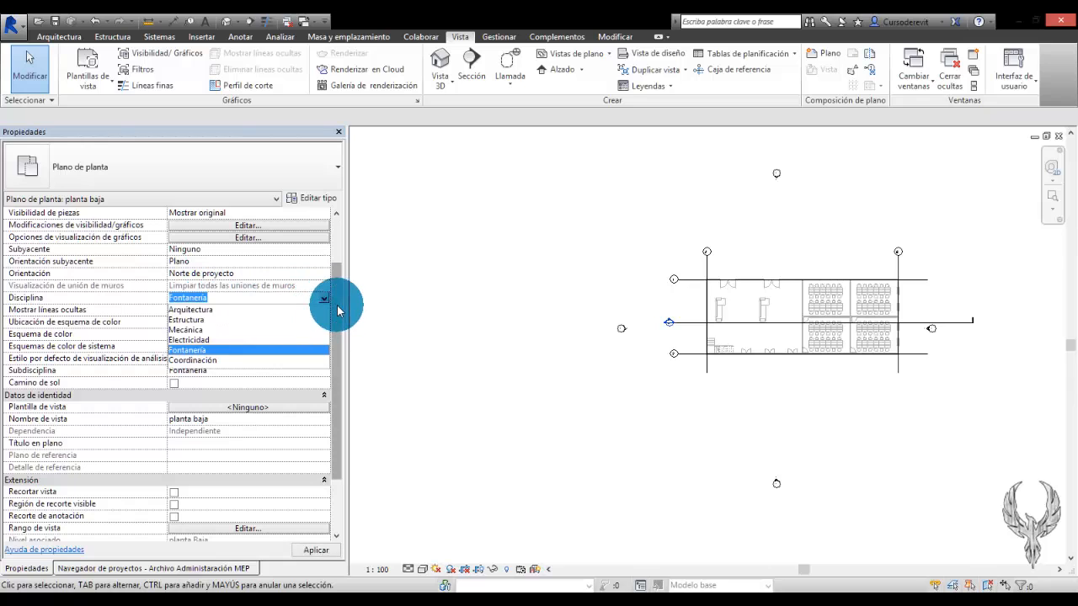
left_click(324, 298)
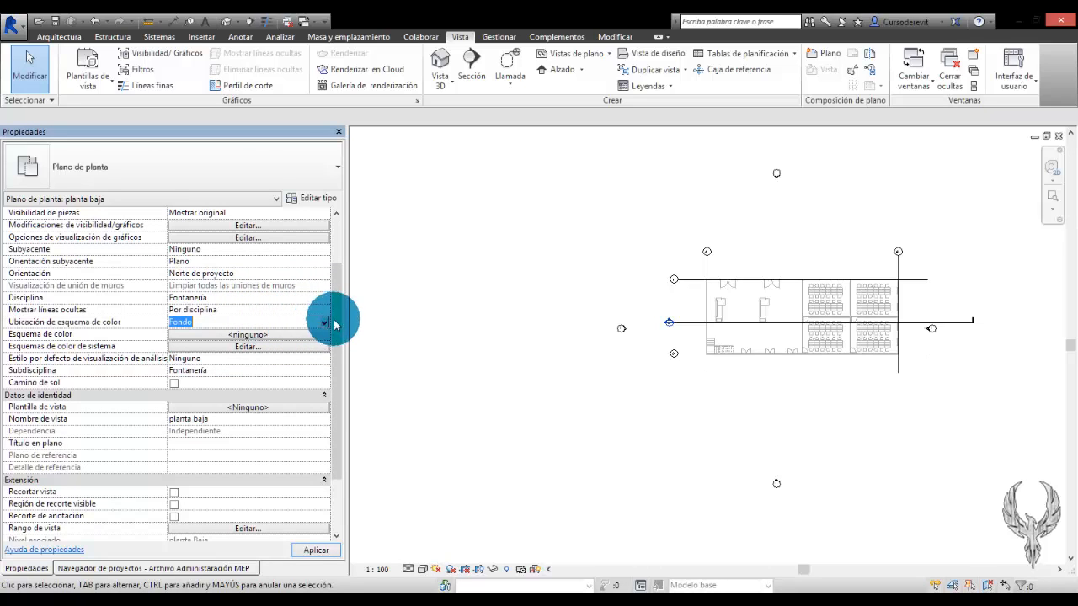
left_click_drag(332, 305, 343, 335)
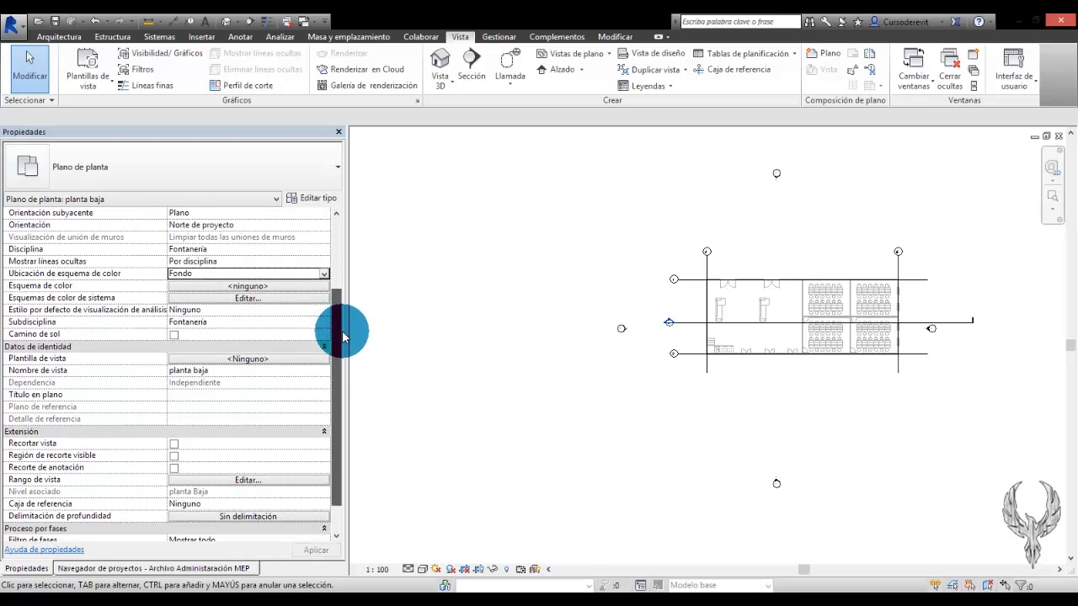
Examine the view templates offered for the planta baja plan, including Planta de fontanería and Plano arquitectónico, without assigning one.
left_click(215, 362)
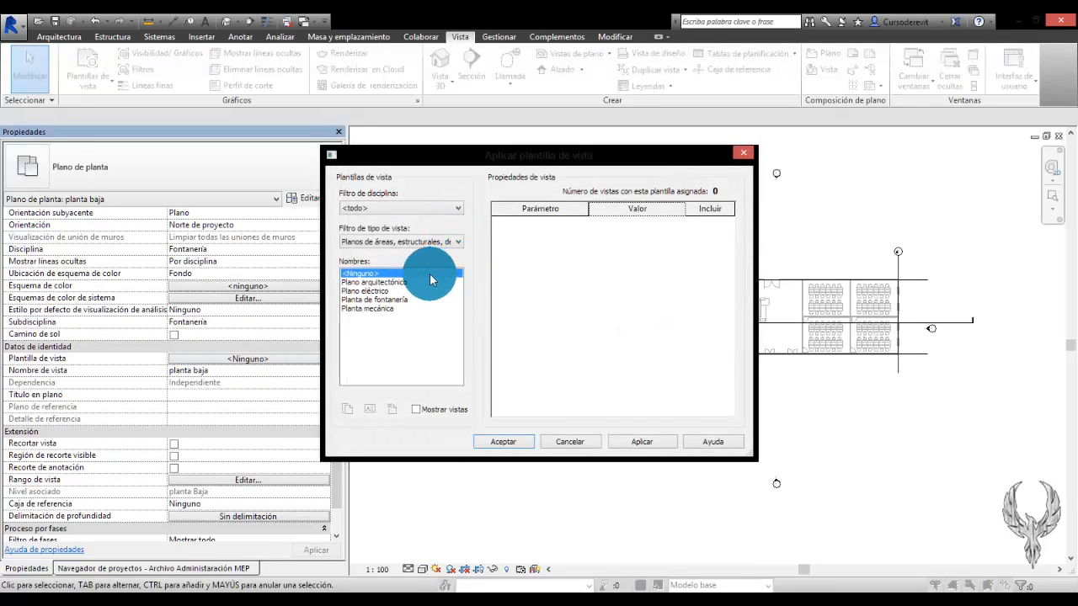
left_click(421, 242)
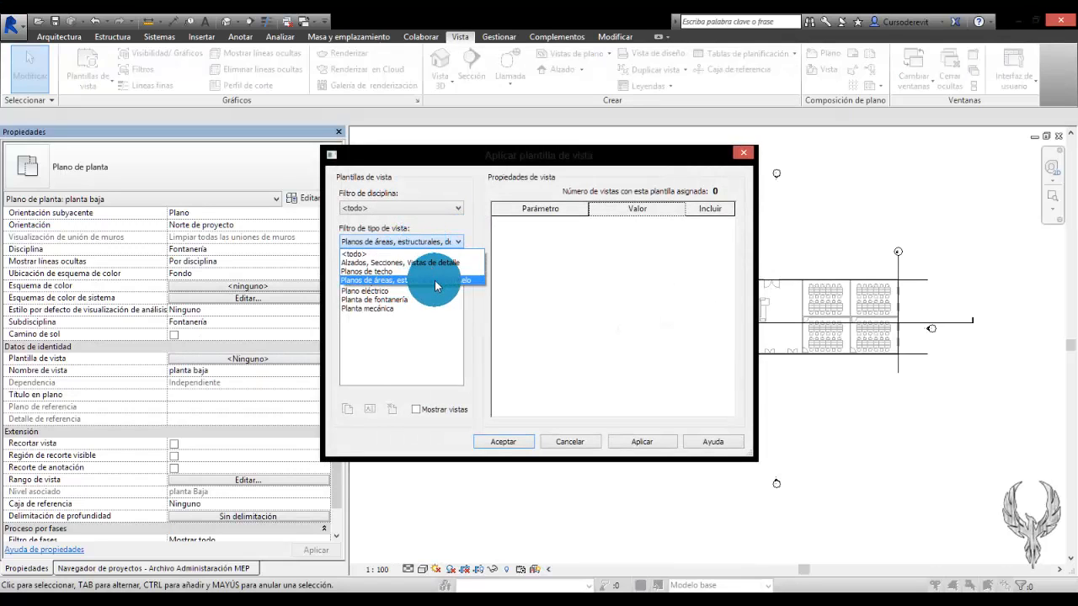
left_click(455, 281)
left_click(373, 300)
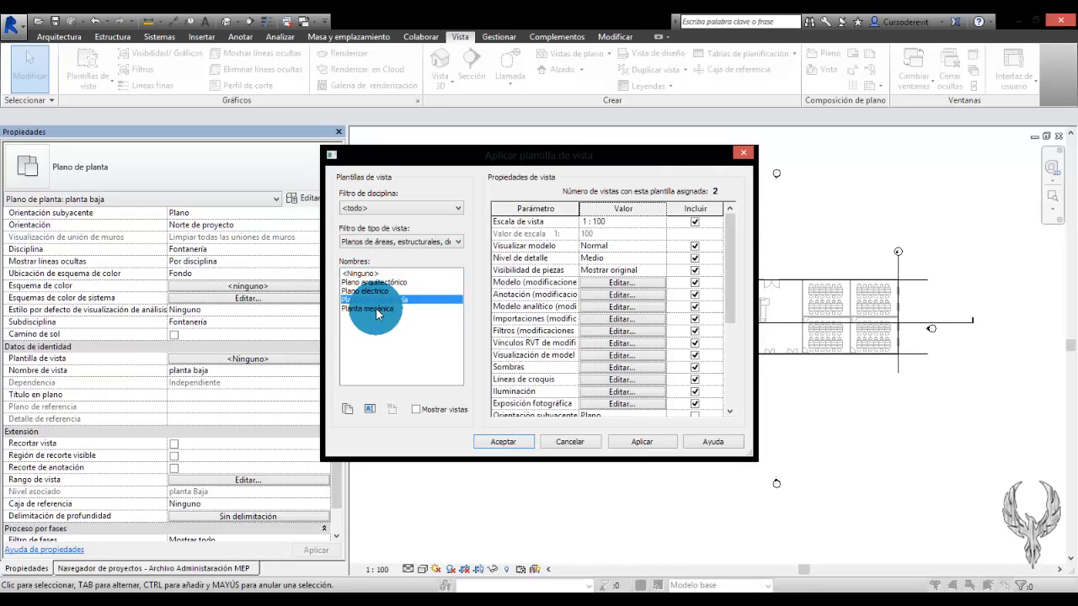
left_click(375, 291)
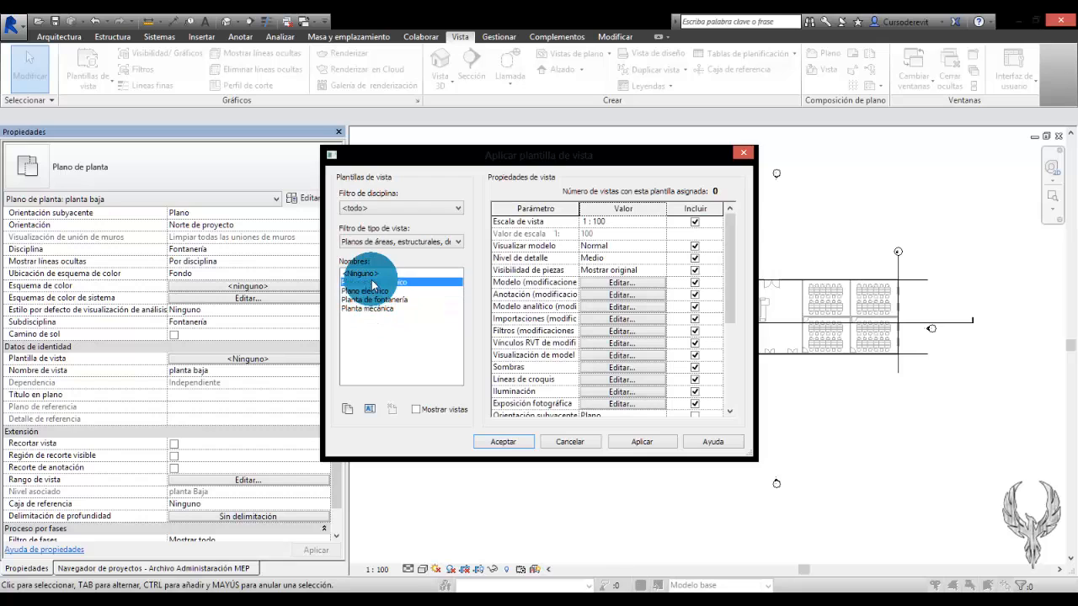
left_click(360, 273)
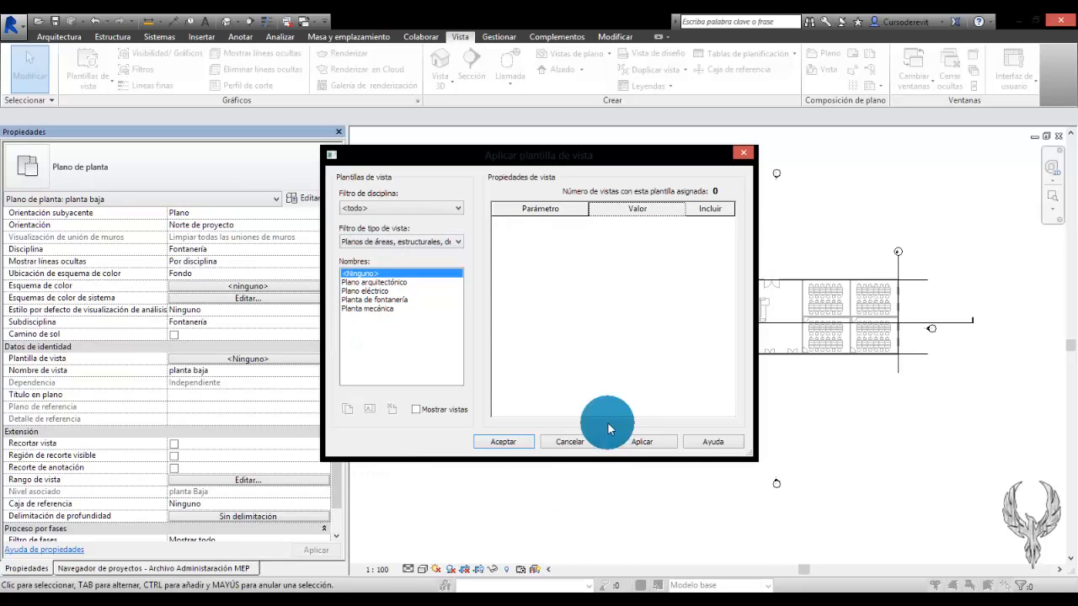
left_click(572, 442)
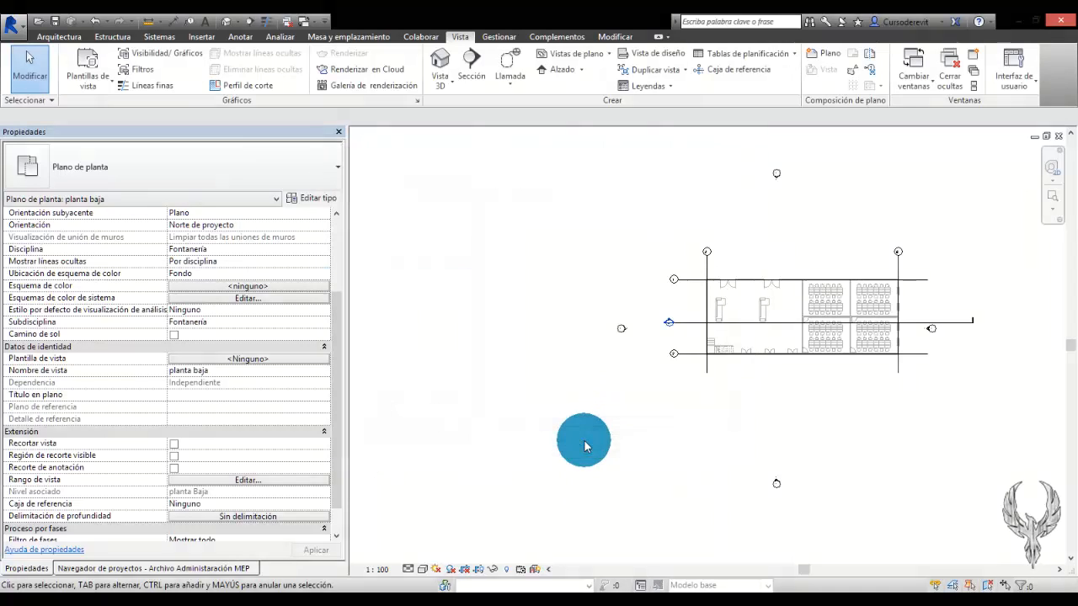
Close all open views of the MEP project and discard the unsaved changes.
left_click(1058, 136)
left_click(1059, 135)
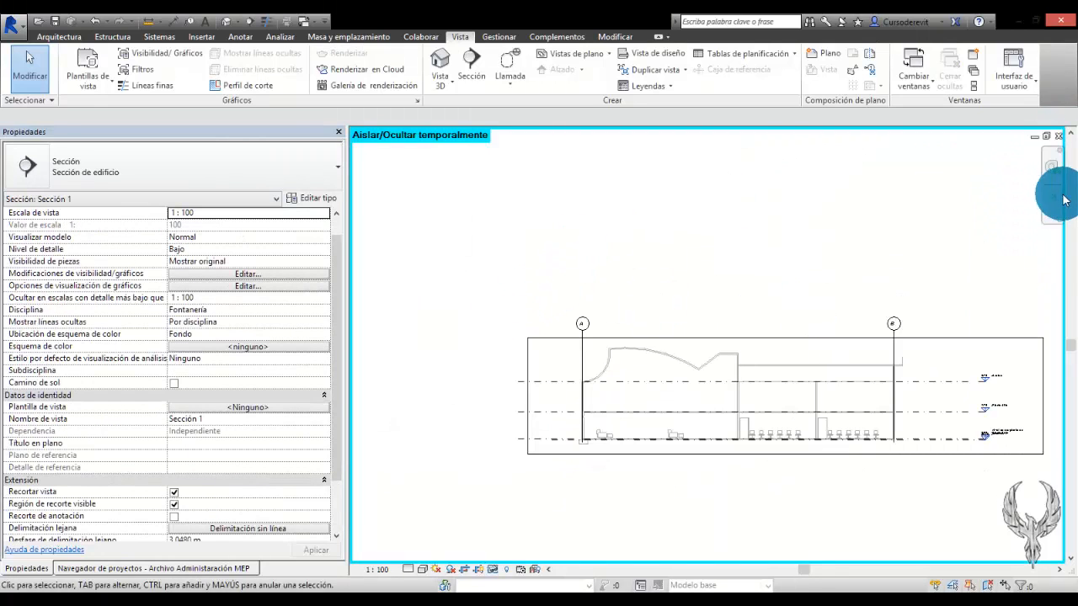
left_click(1059, 135)
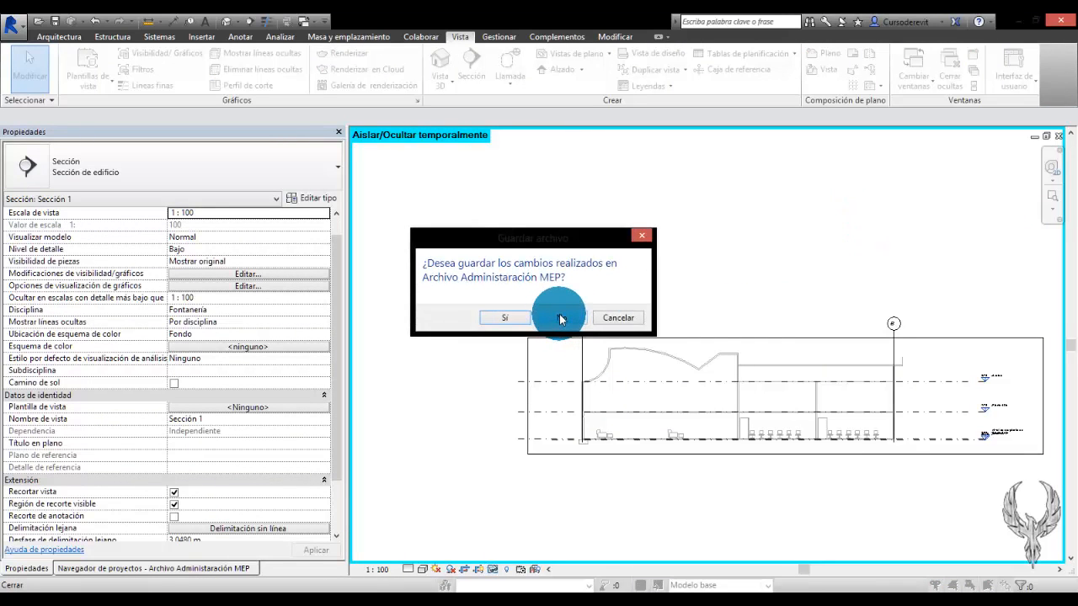
left_click(560, 319)
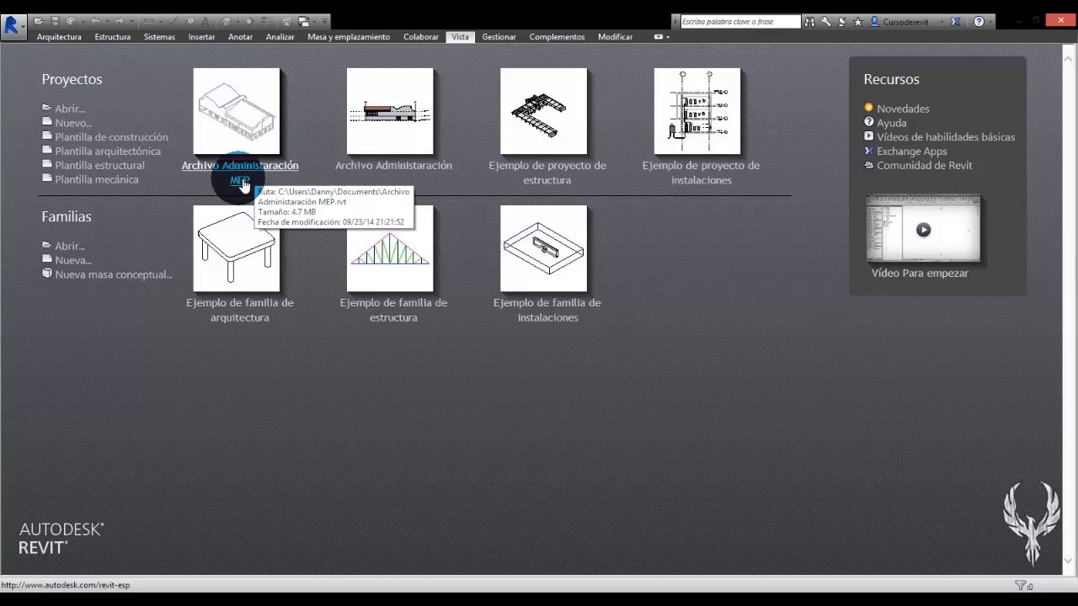
Open the recent architectural project Archivo Administaración, list its views and inspect the levels in the Norte elevation.
left_click(416, 167)
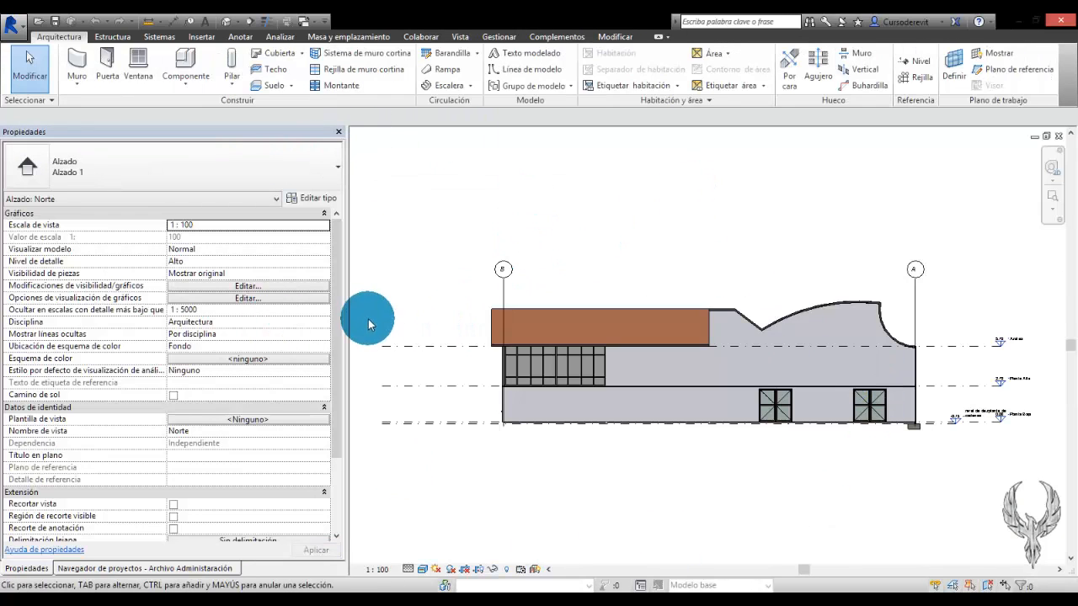
left_click(113, 570)
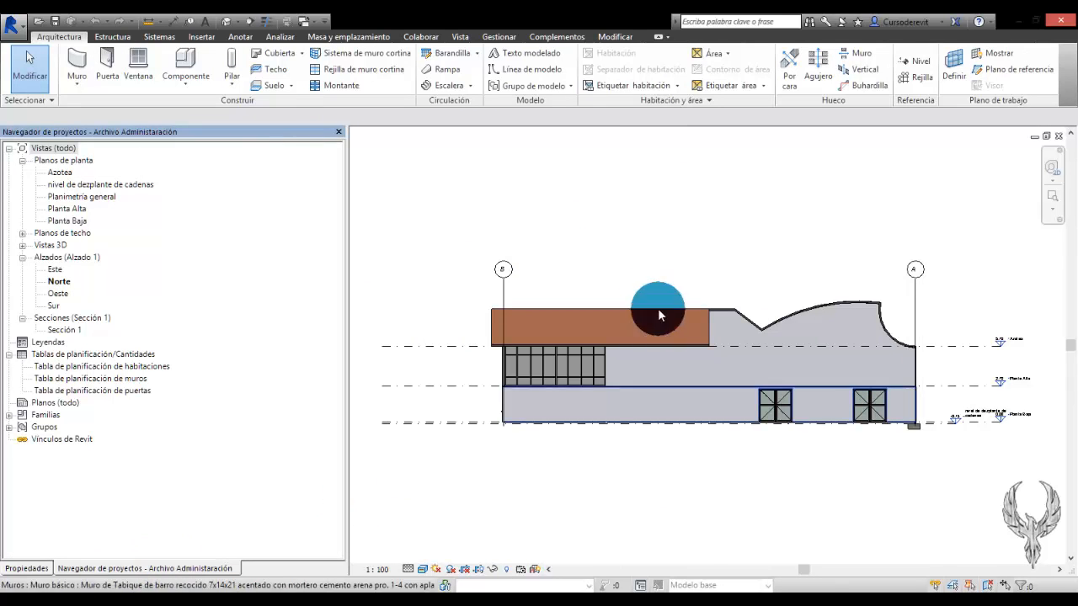
scroll(958, 396, "up", 4)
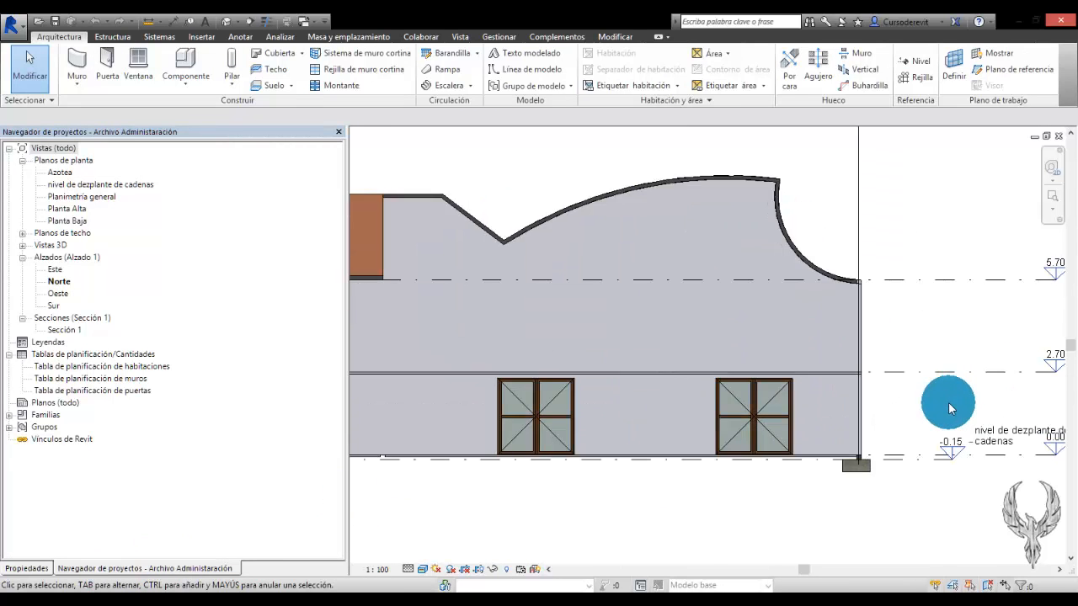
scroll(879, 375, "down", 4)
scroll(962, 435, "up", 3)
scroll(960, 431, "down", 4)
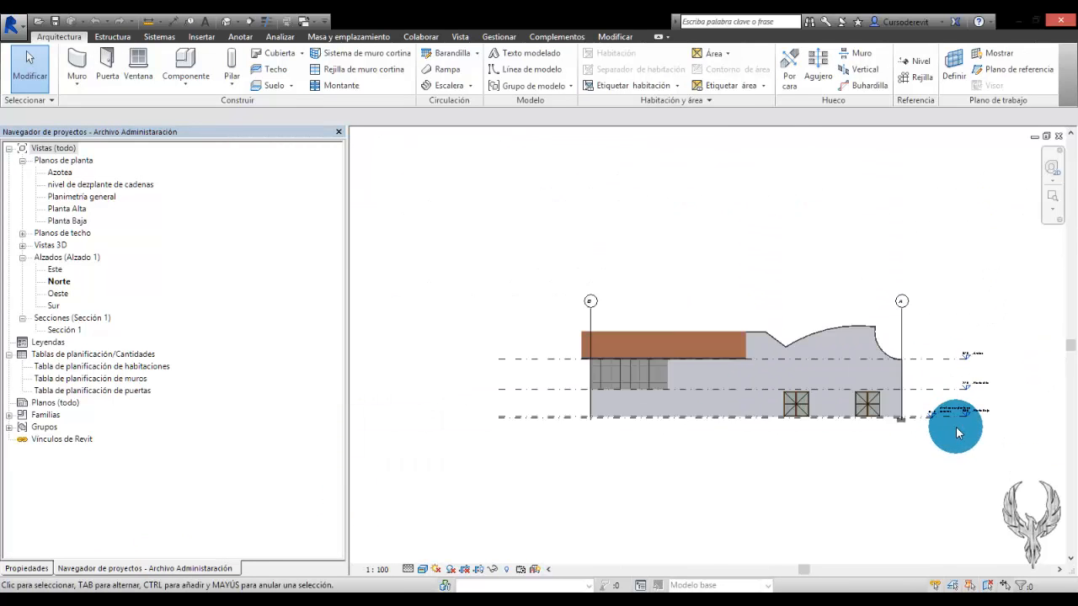
Duplicate the Planta Baja floor plan view in the architectural project.
left_click(68, 224)
right_click(68, 223)
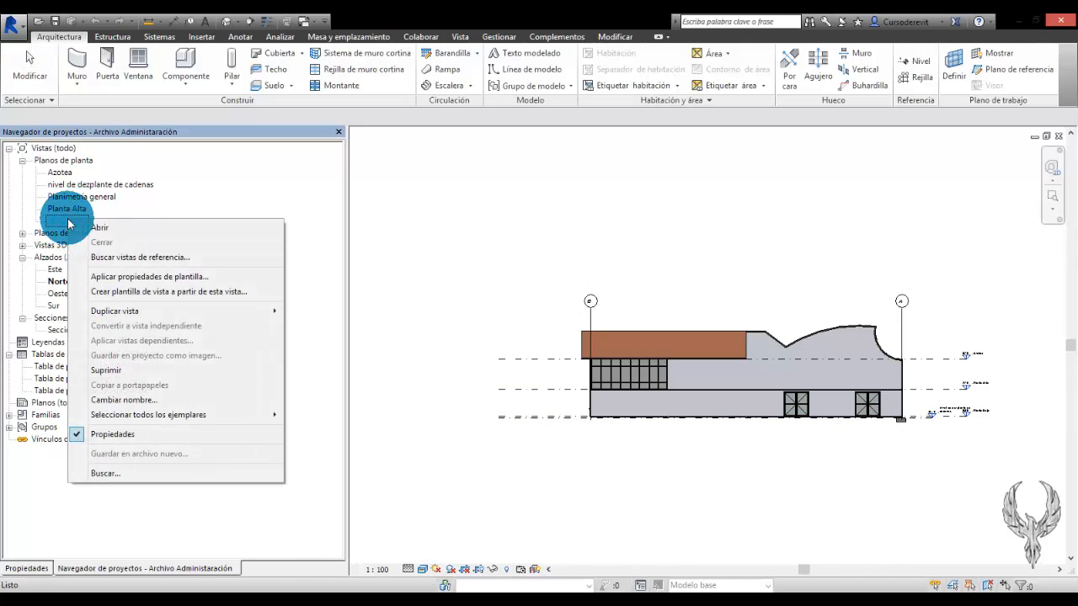
mouse_move(190, 313)
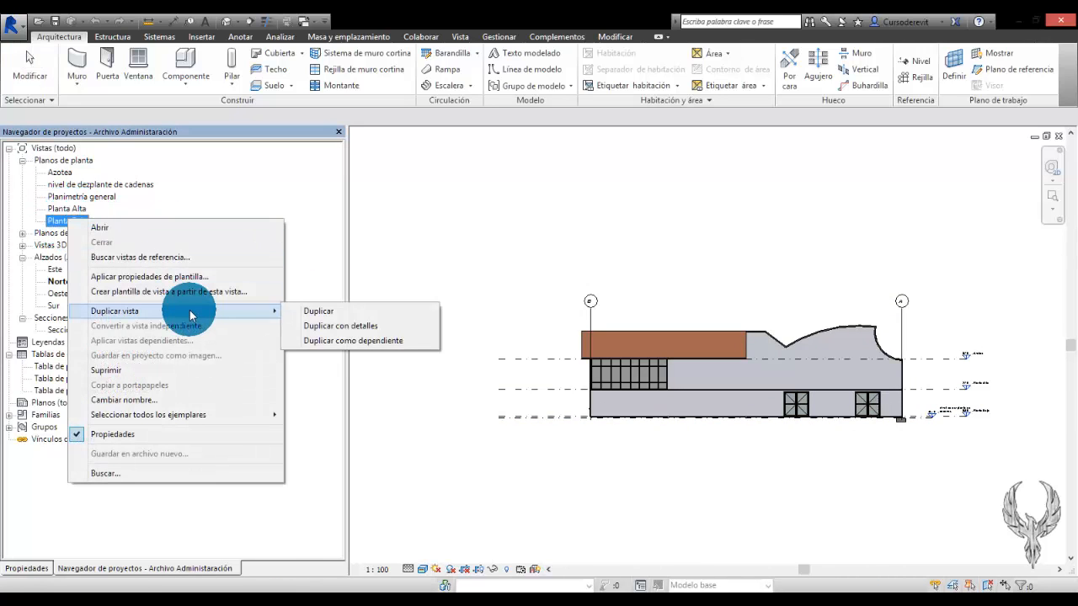
left_click(370, 317)
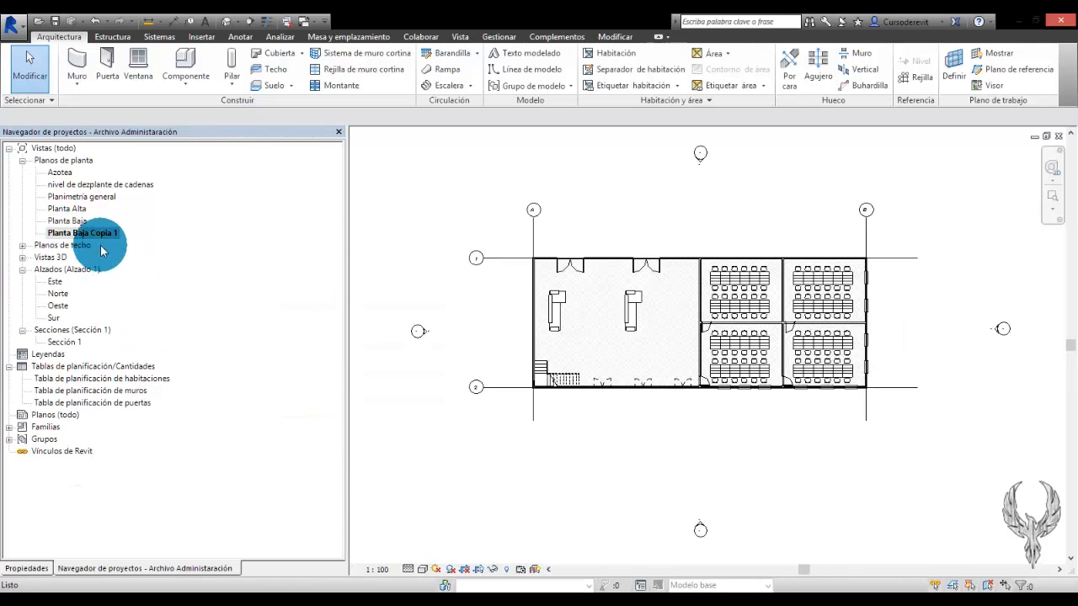
Set the discipline of the Planta Baja Copia 1 view to Fontanería and inspect its walls and furniture in the plan.
left_click(93, 233)
left_click(27, 568)
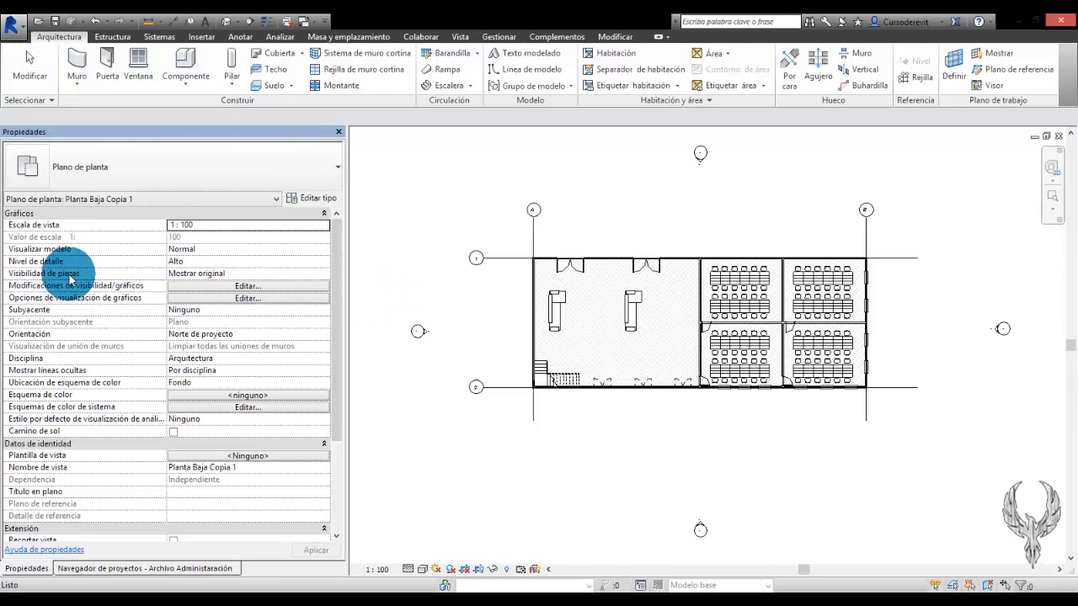
left_click_drag(337, 243, 346, 267)
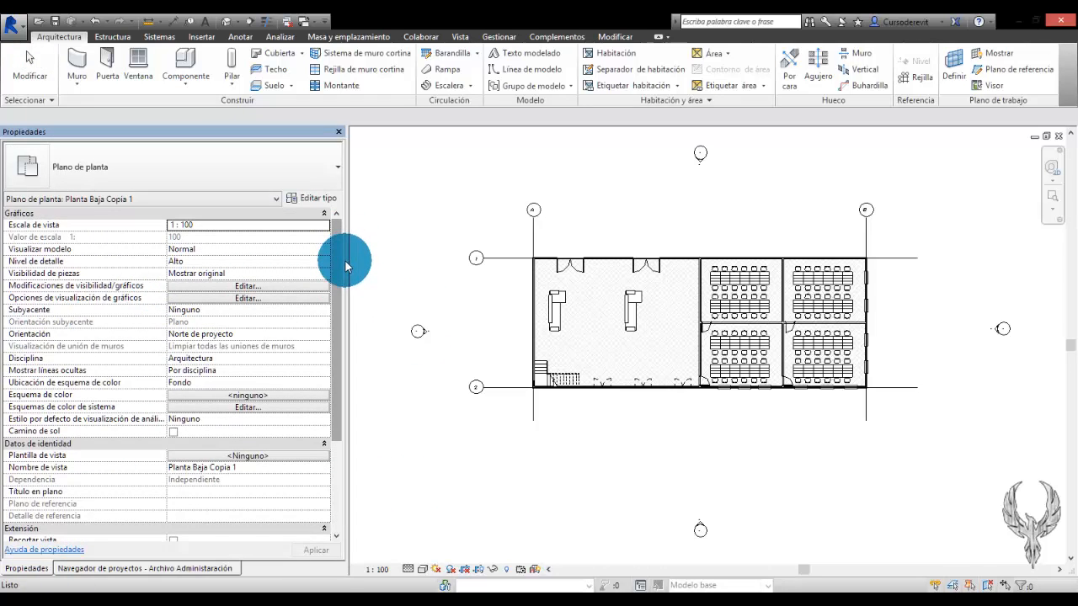
left_click(319, 358)
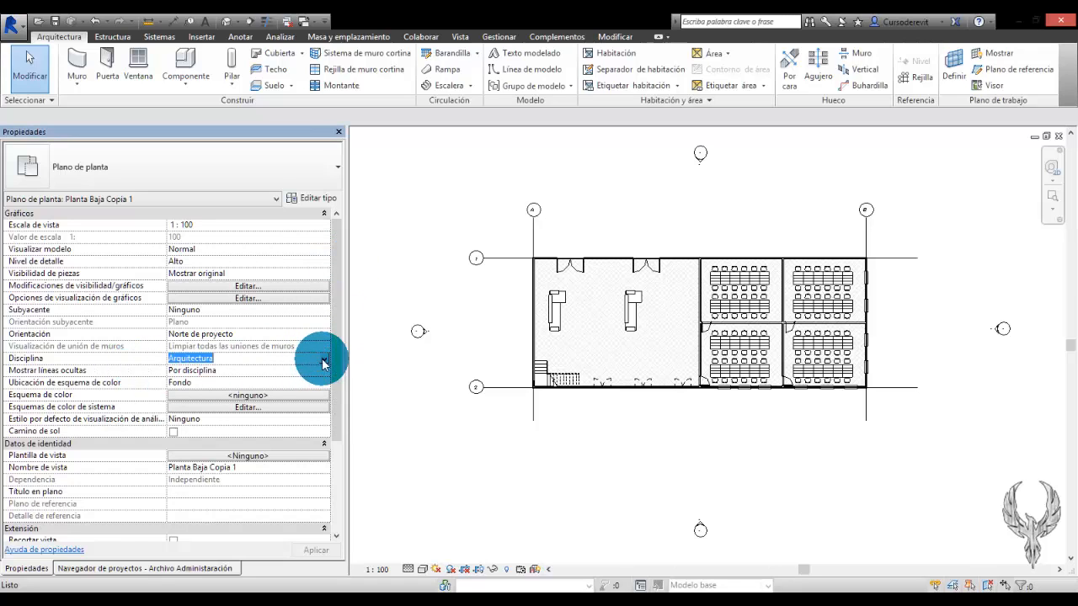
left_click(324, 362)
left_click(188, 412)
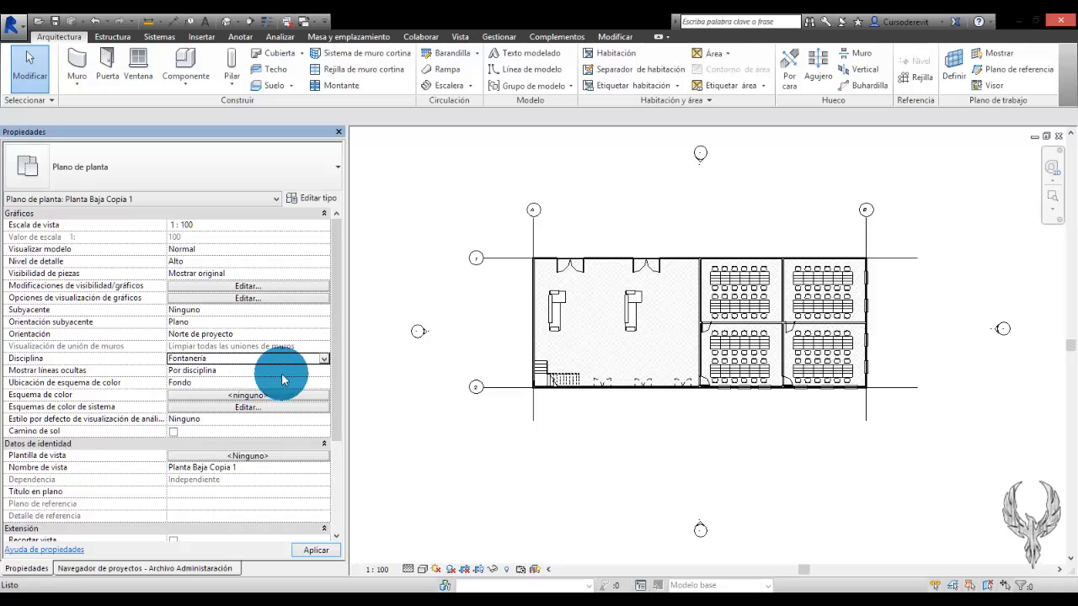
left_click(316, 550)
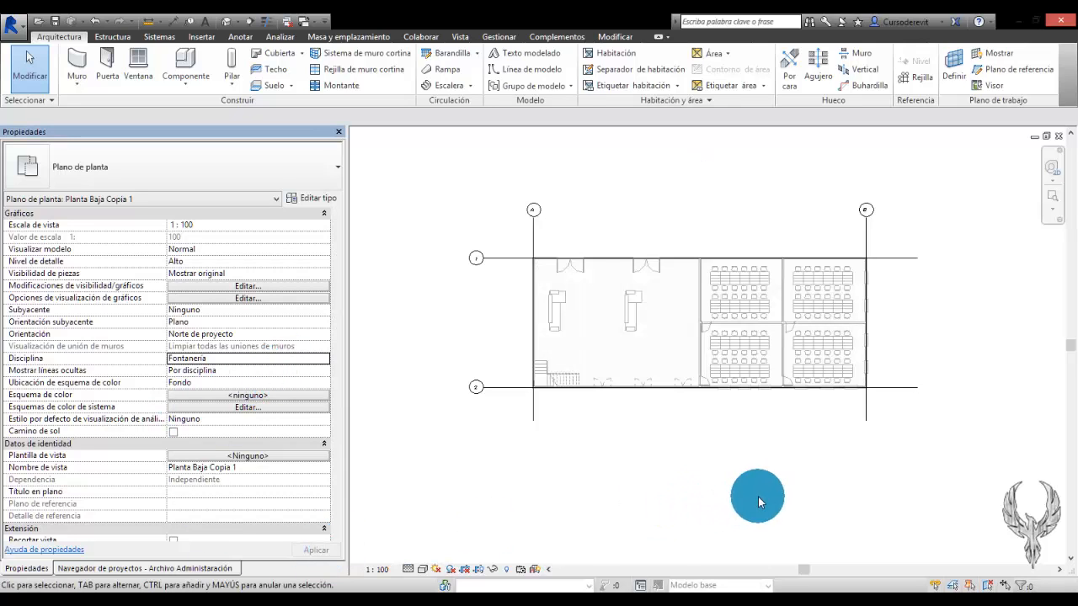
scroll(764, 373, "up", 2)
scroll(733, 373, "up", 2)
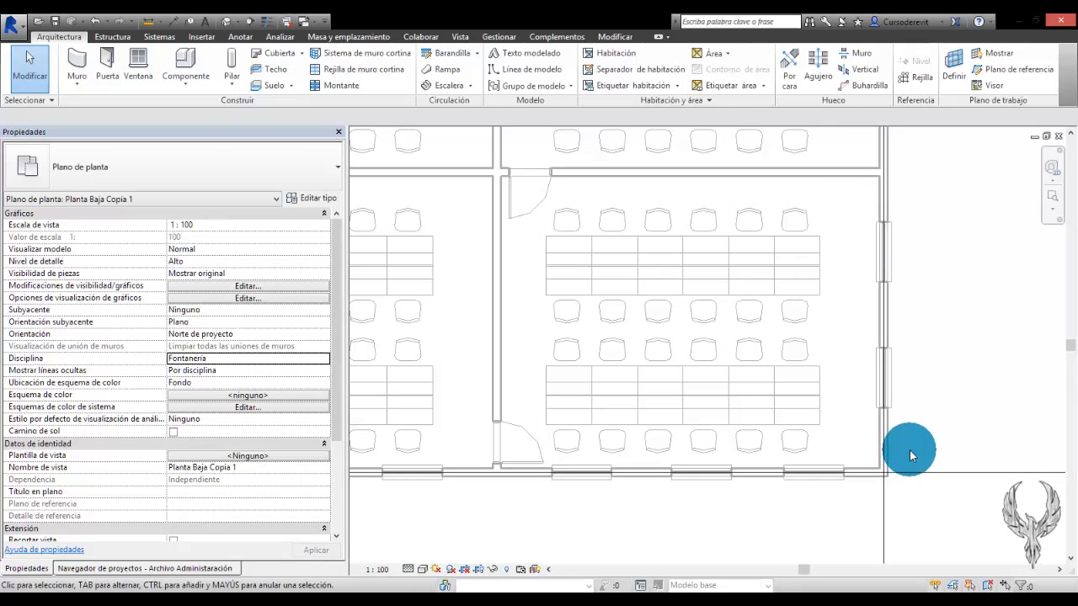
scroll(925, 418, "up", 2)
scroll(964, 410, "down", 5)
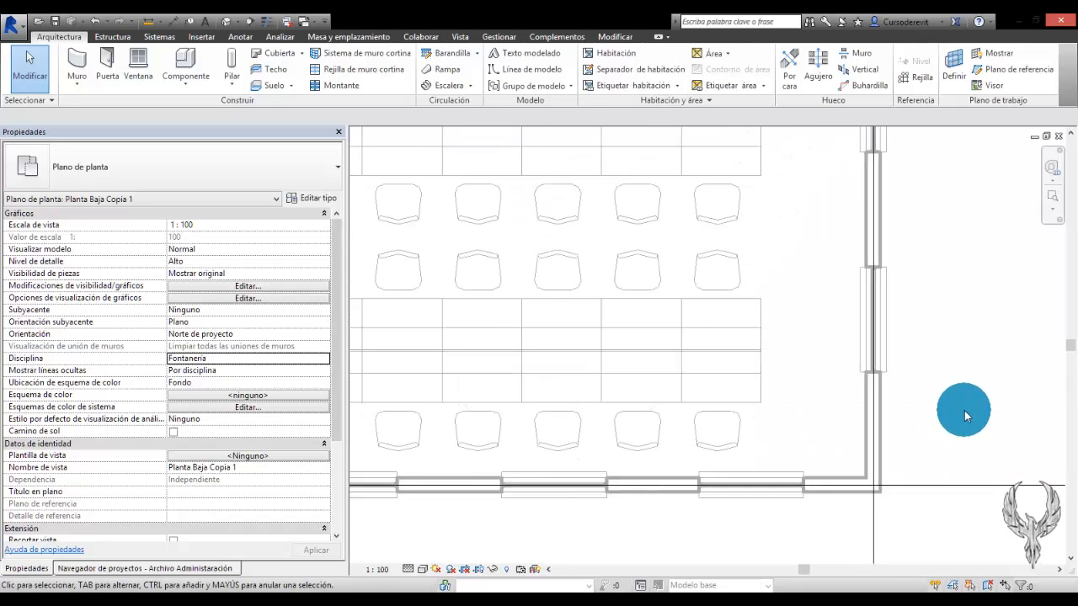
scroll(657, 305, "up", 5)
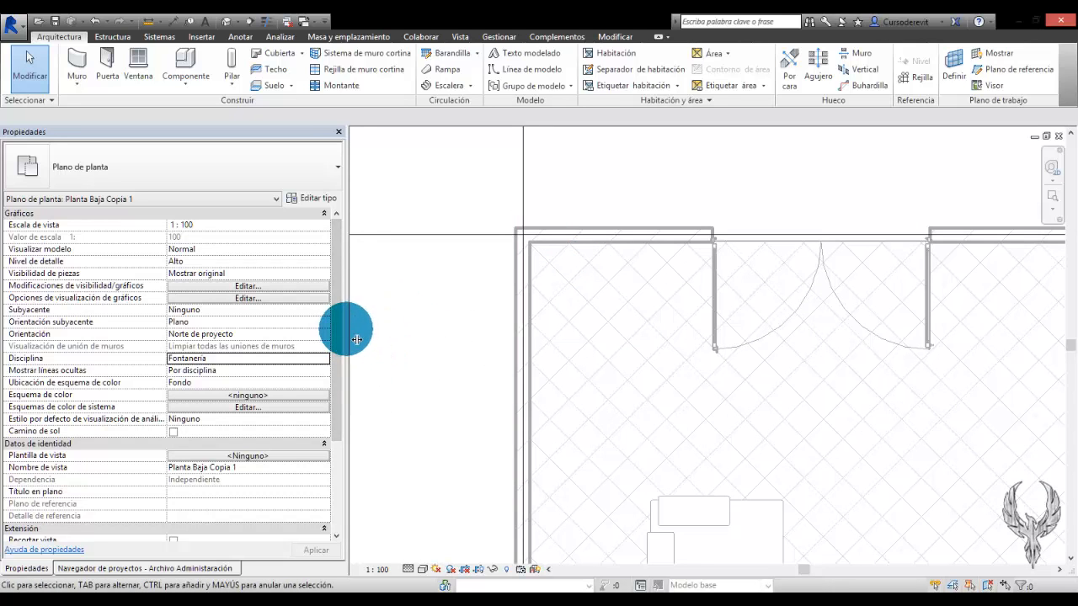
Open the Planta Baja view, close the Norte elevation, and tile Planta Baja beside Planta Baja Copia 1.
left_click_drag(348, 325, 244, 331)
left_click(121, 572)
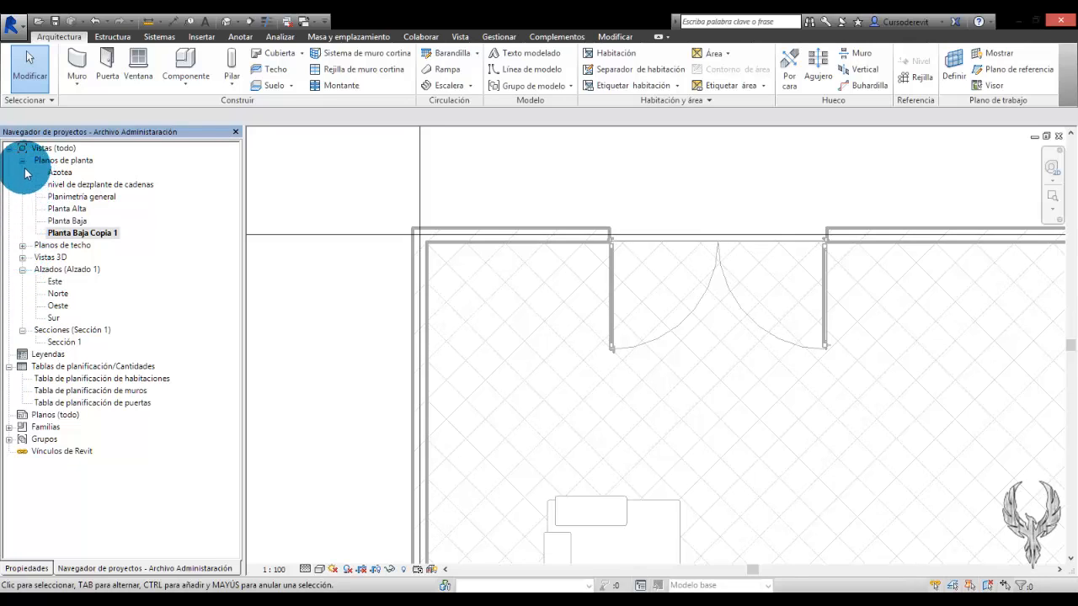
double_click(69, 221)
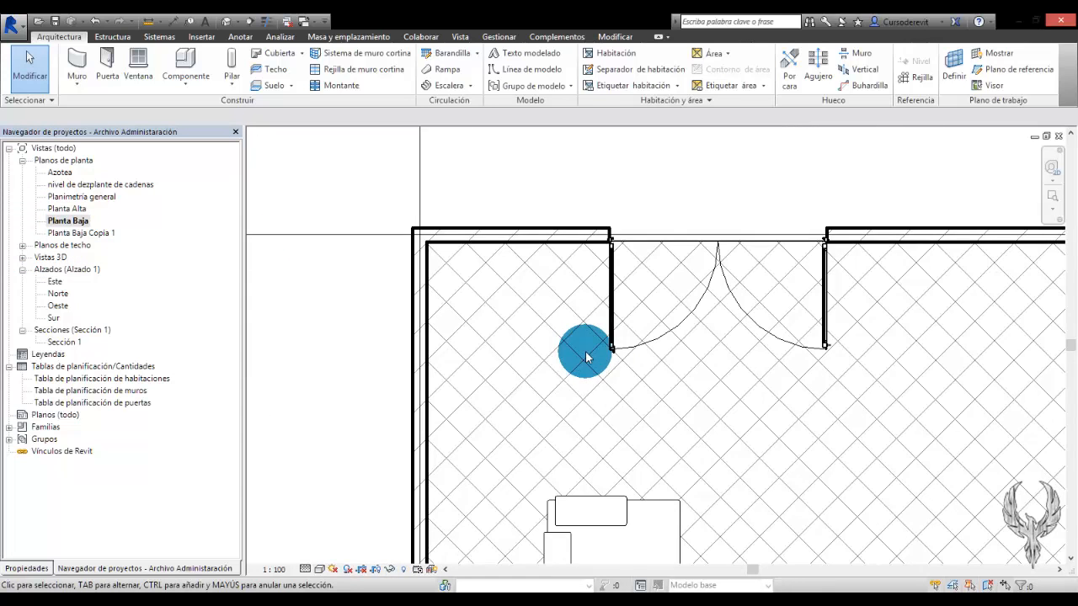
scroll(585, 350, "down", 3)
key("w")
key("t")
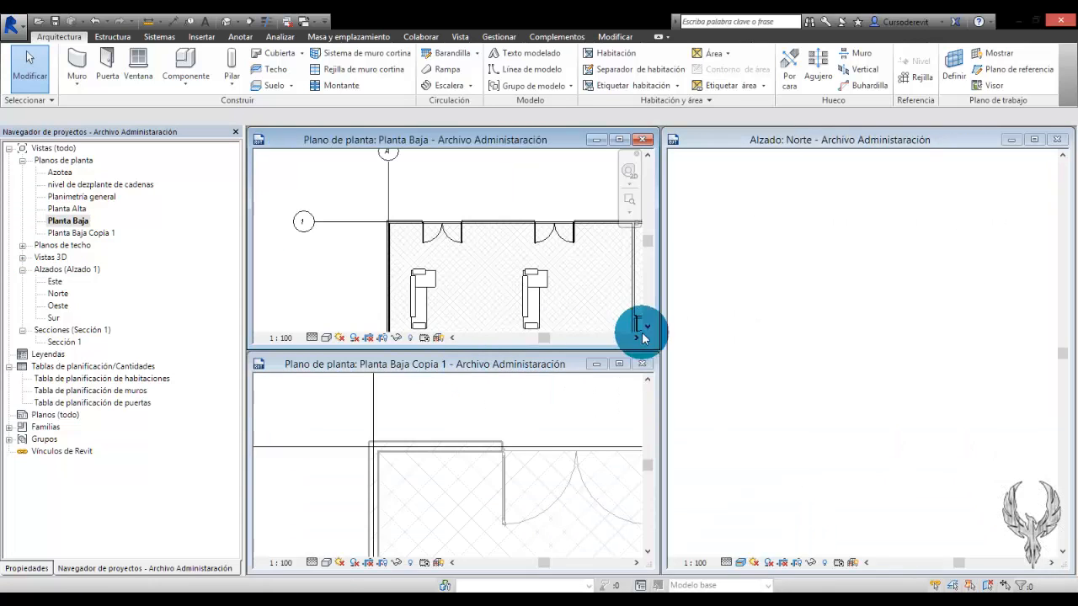
left_click(1056, 139)
key("w")
key("t")
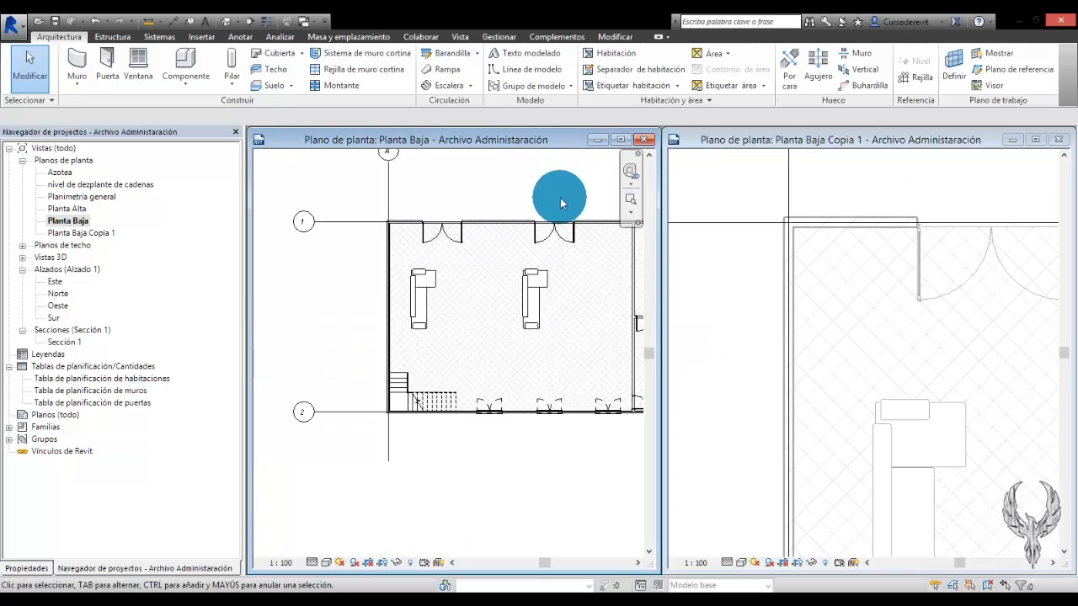
Compare how the wall corner at grids A and 1 is displayed in Planta Baja and Planta Baja Copia 1.
middle_click_drag(561, 188, 522, 318)
scroll(397, 242, "up", 5)
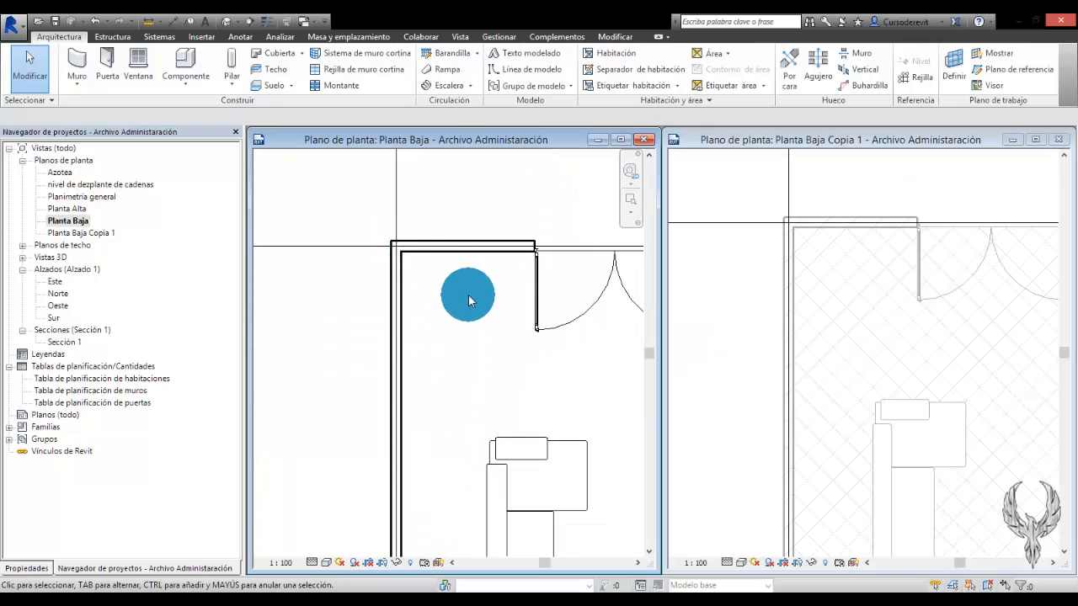
scroll(455, 230, "up", 2)
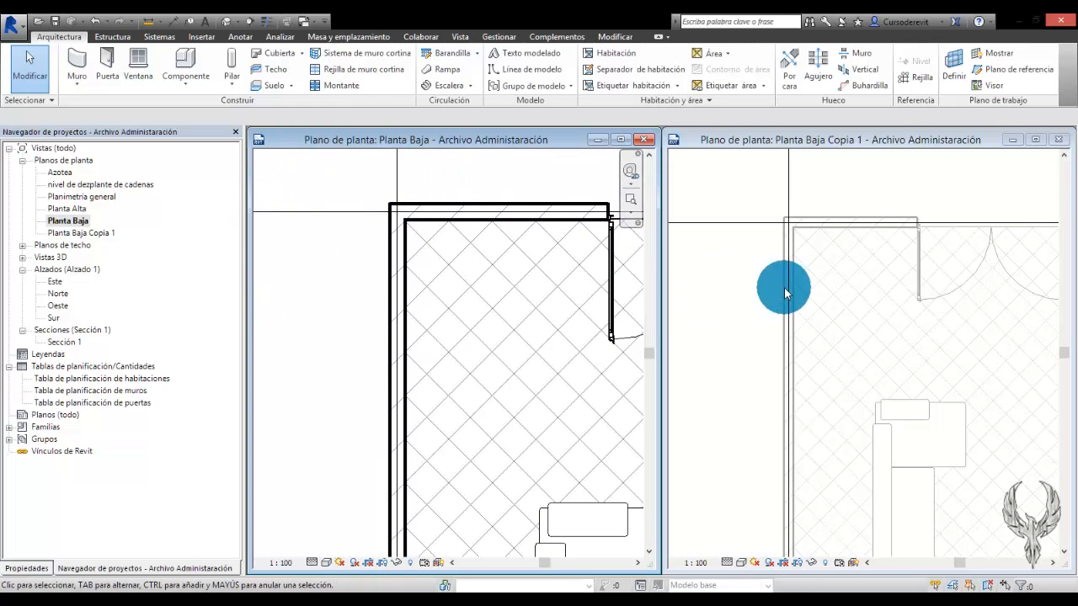
left_click(739, 203)
scroll(856, 218, "up", 3)
scroll(842, 226, "up", 2)
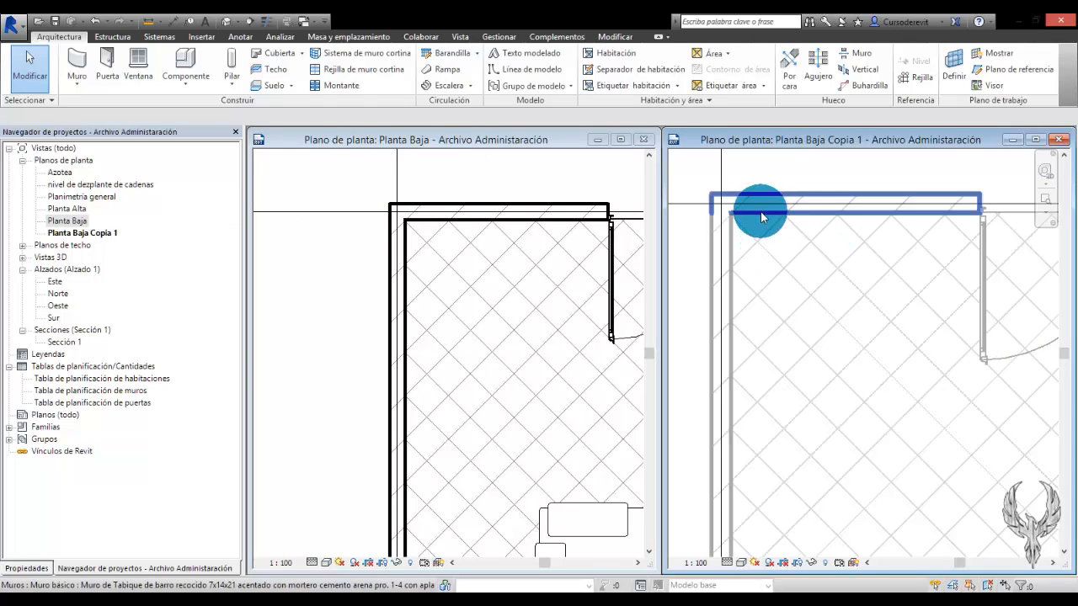
middle_click_drag(752, 235, 758, 245)
scroll(758, 244, "down", 1)
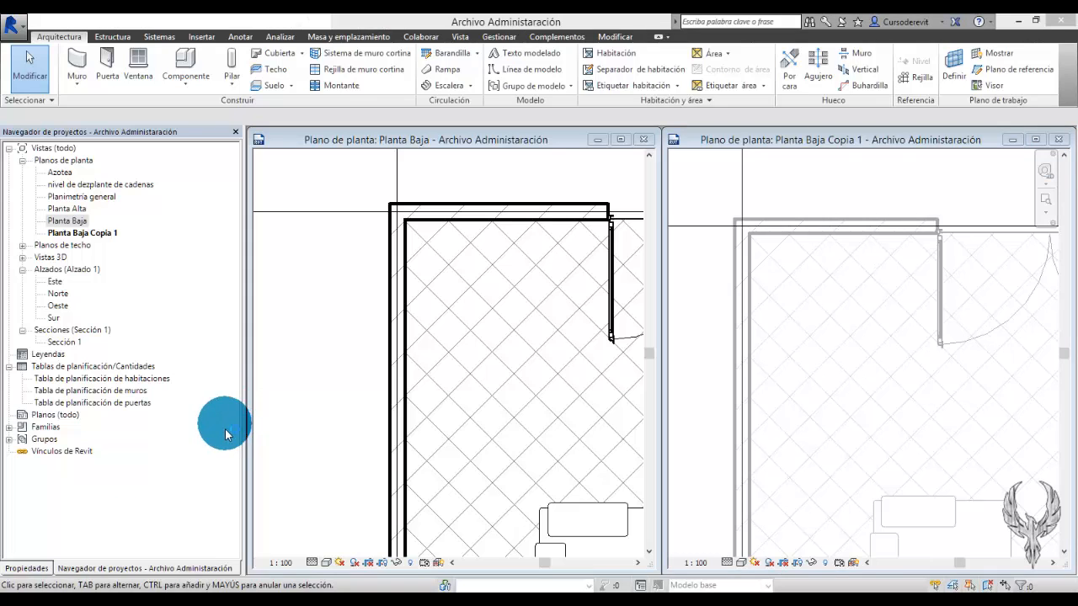
Compare the file sizes of Archivo Administaración and Archivo Administaración MEP in the Documentos folder, then return to the project.
key("super+e")
double_click(349, 172)
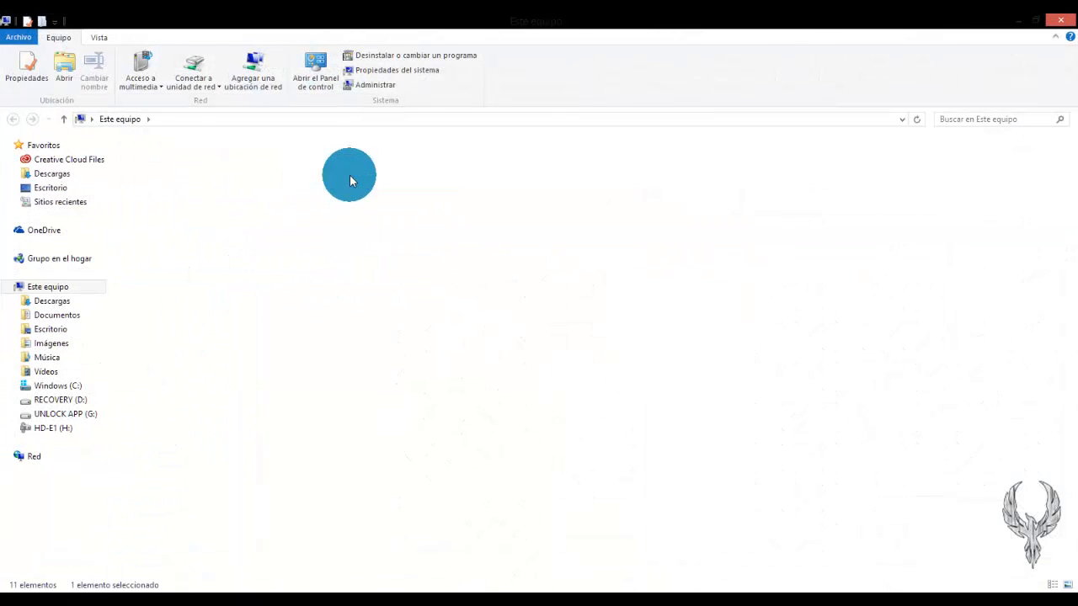
scroll(220, 480, "up", 5, "ctrl")
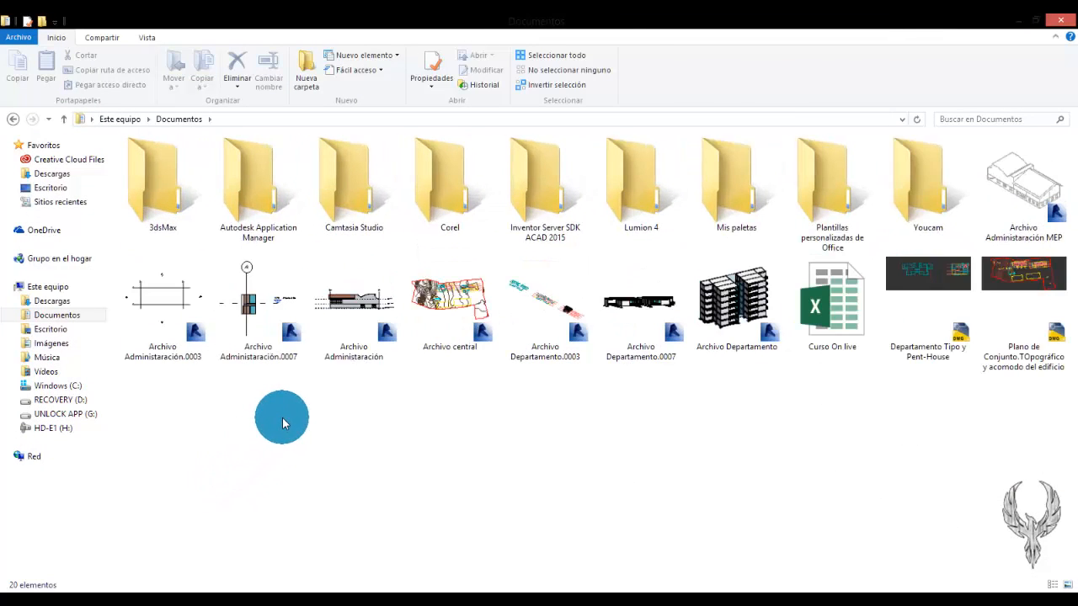
left_click(398, 375)
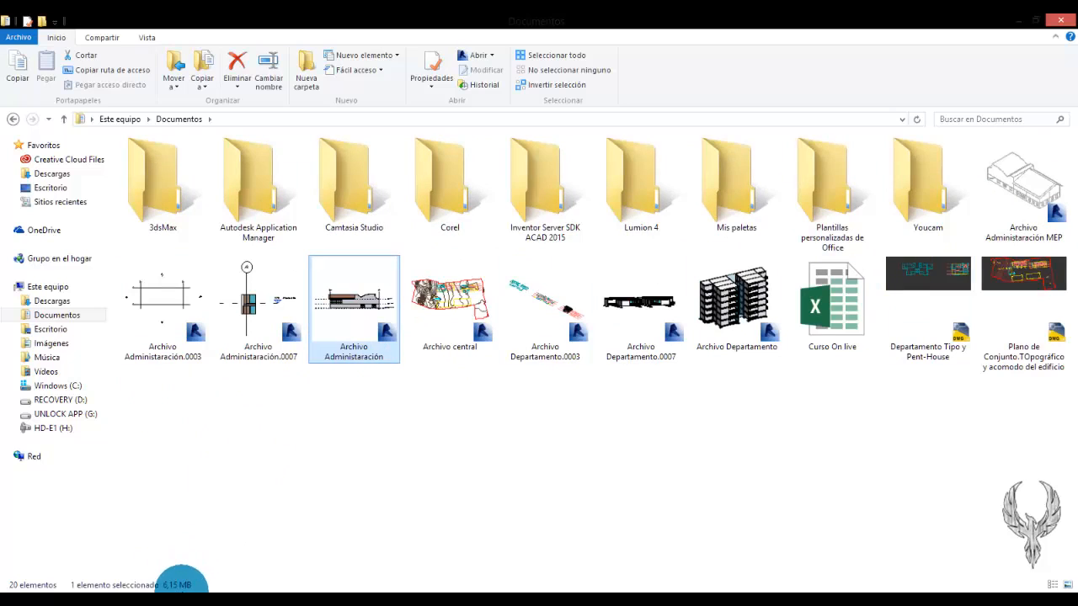
left_click(1017, 204)
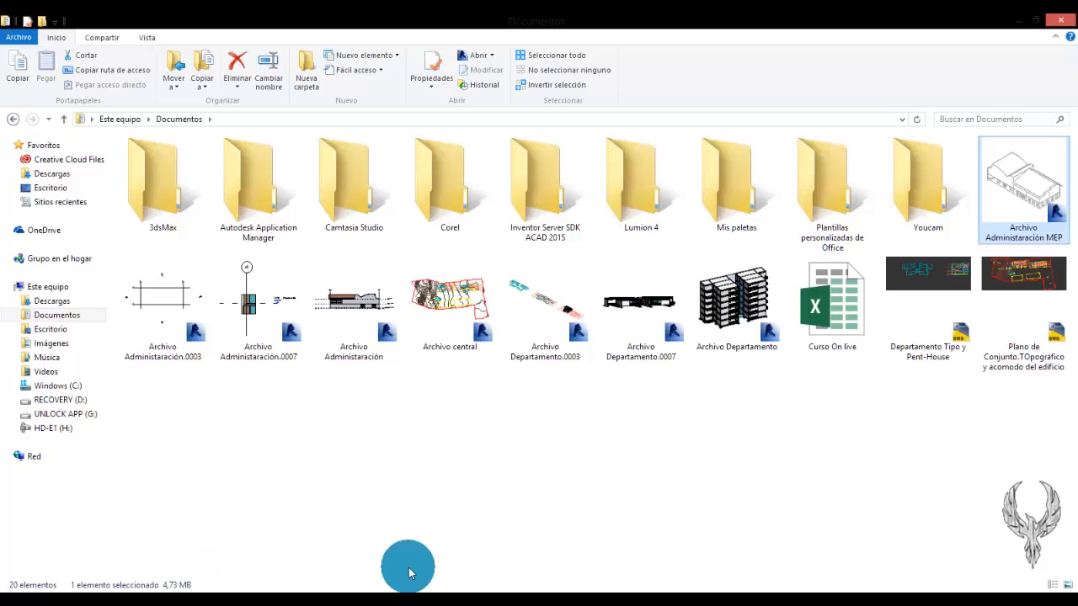
left_click(991, 212)
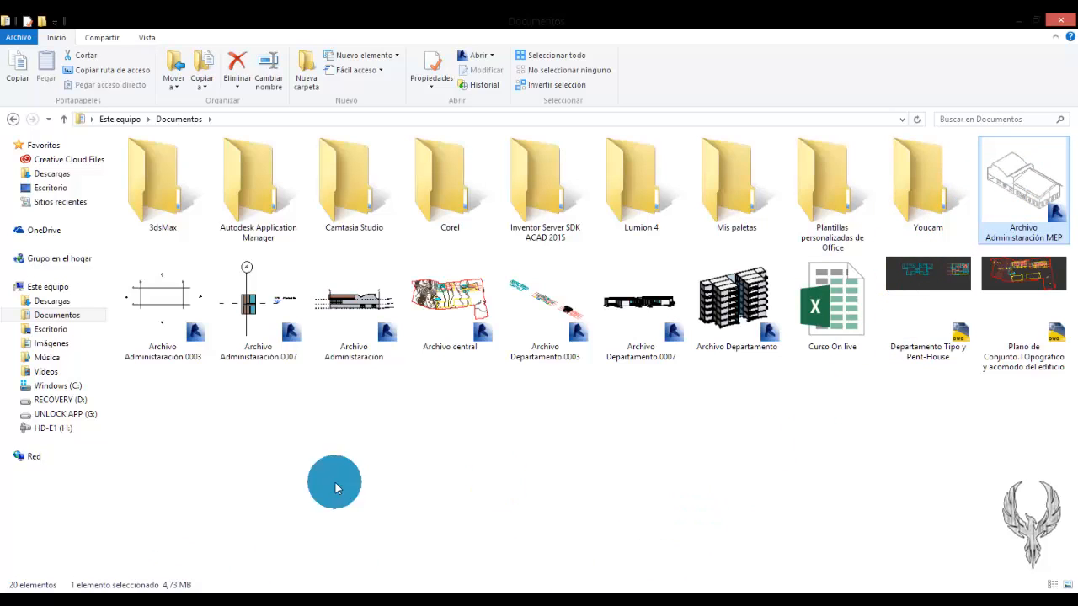
left_click(334, 352)
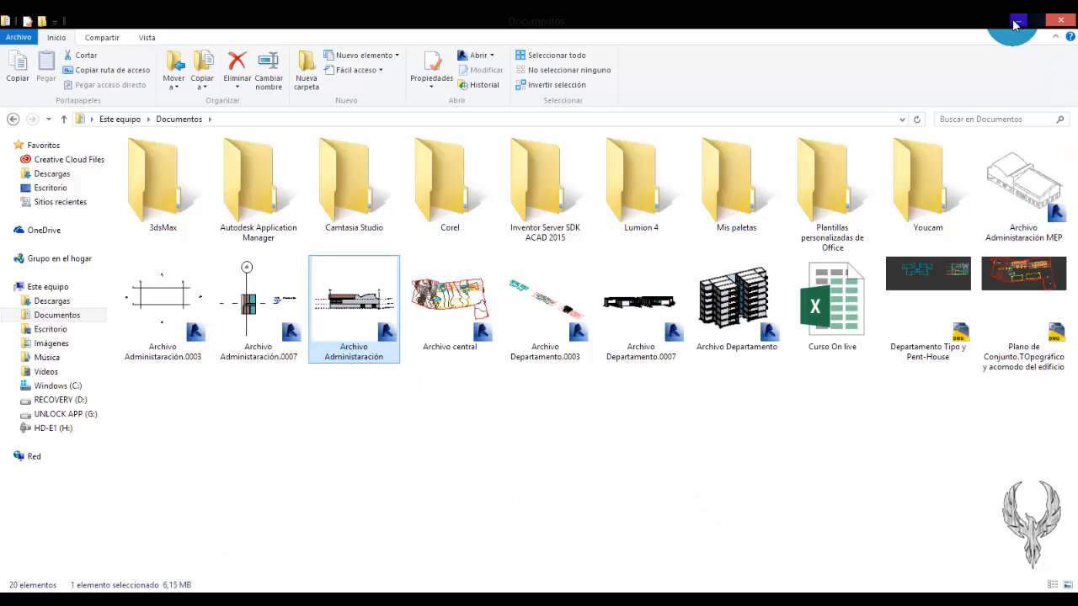
left_click(1058, 19)
left_click(383, 351)
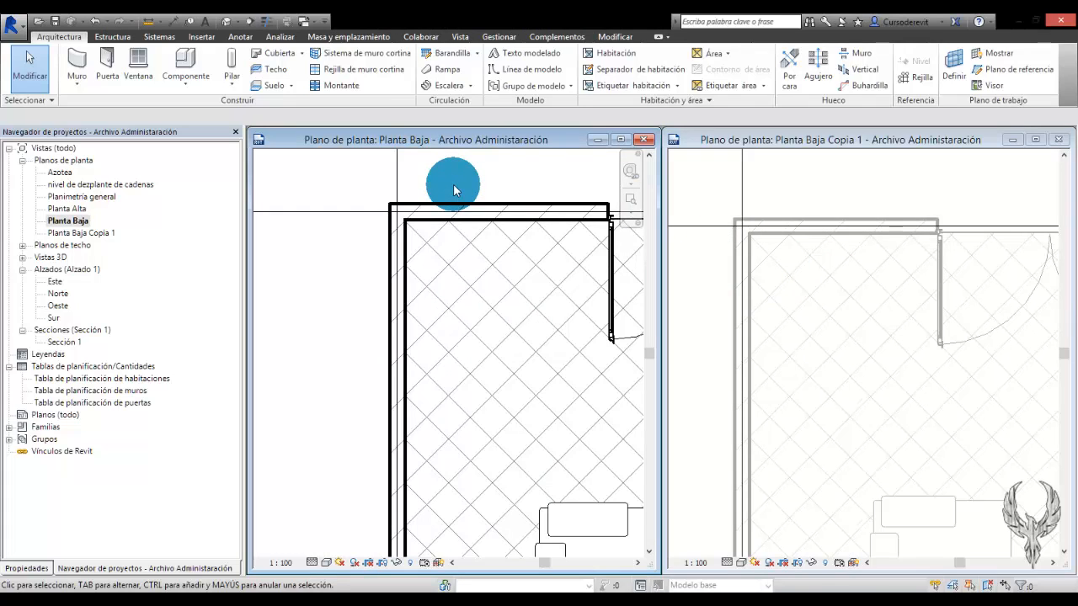
key("XF86AudioLowerVolume")
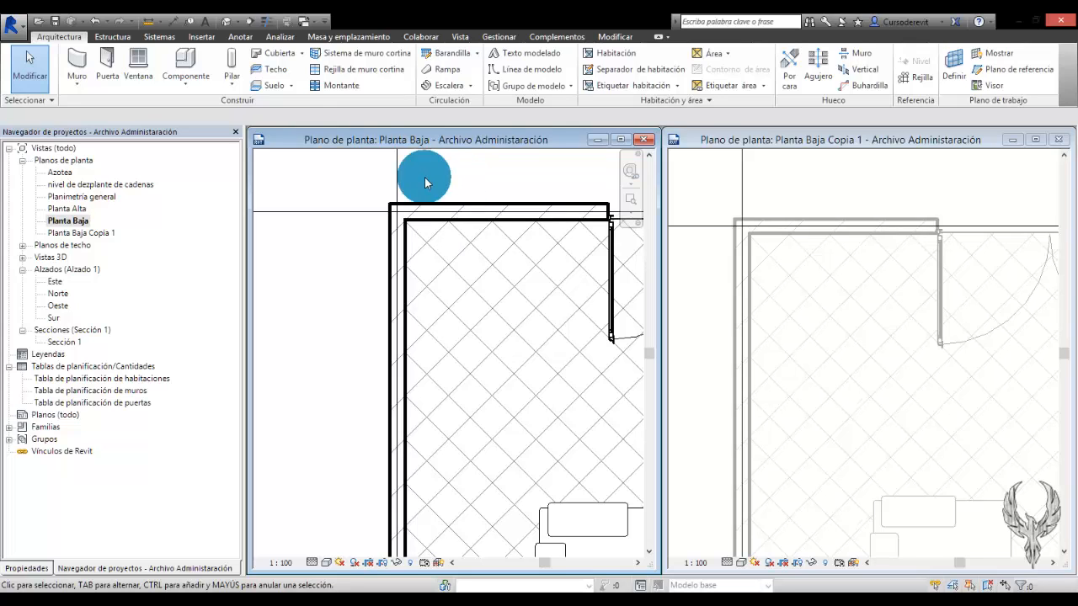
Review the hidden-line display options of Planta Baja Copia 1, keeping Mostrar líneas ocultas at Por disciplina.
left_click(823, 185)
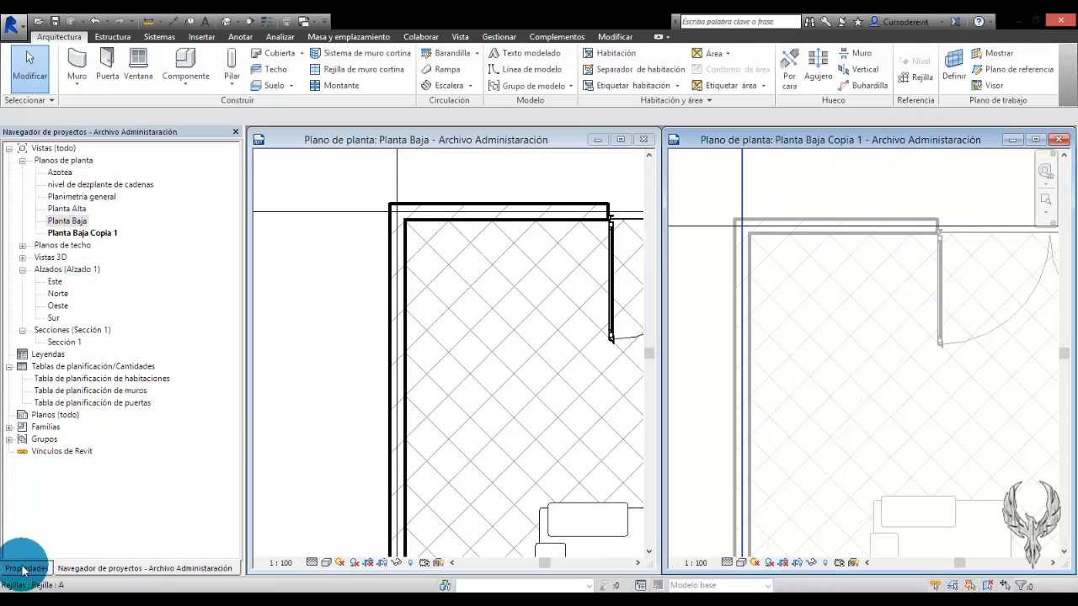
left_click(24, 569)
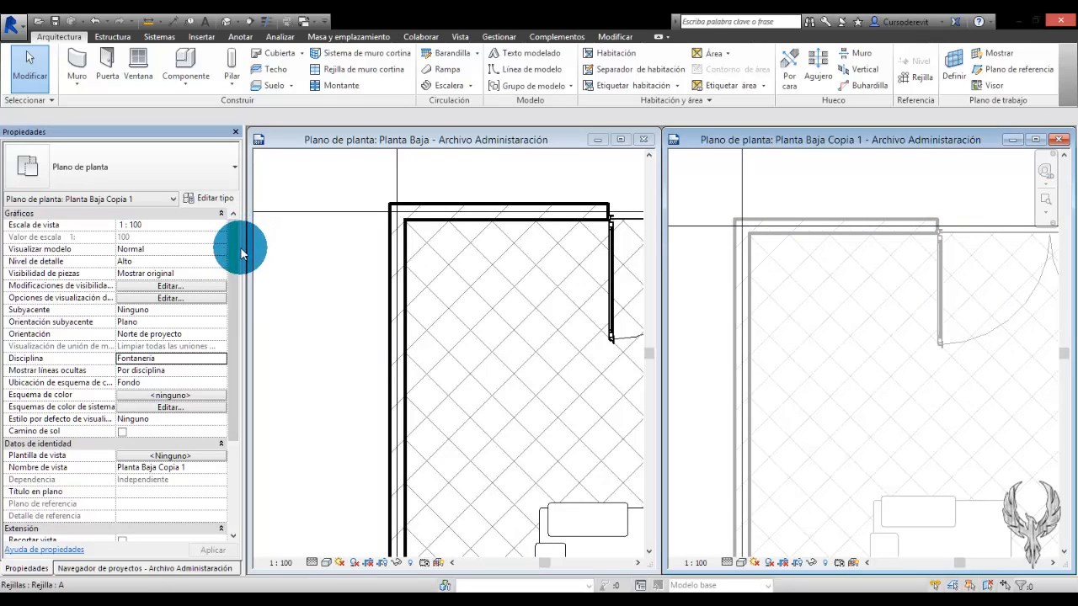
left_click_drag(232, 252, 237, 279)
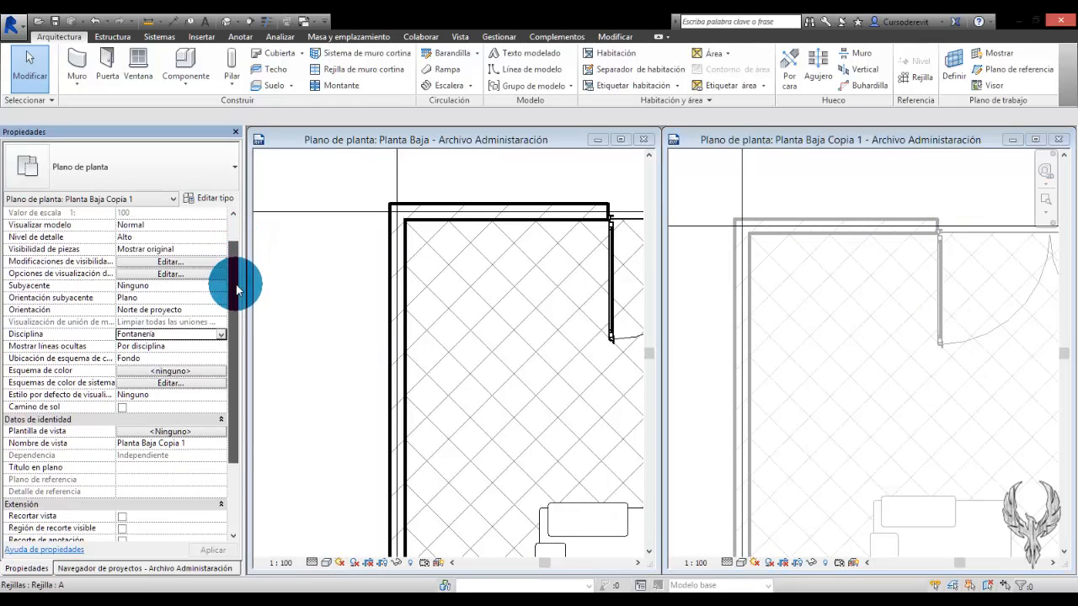
scroll(240, 286, "down", 4)
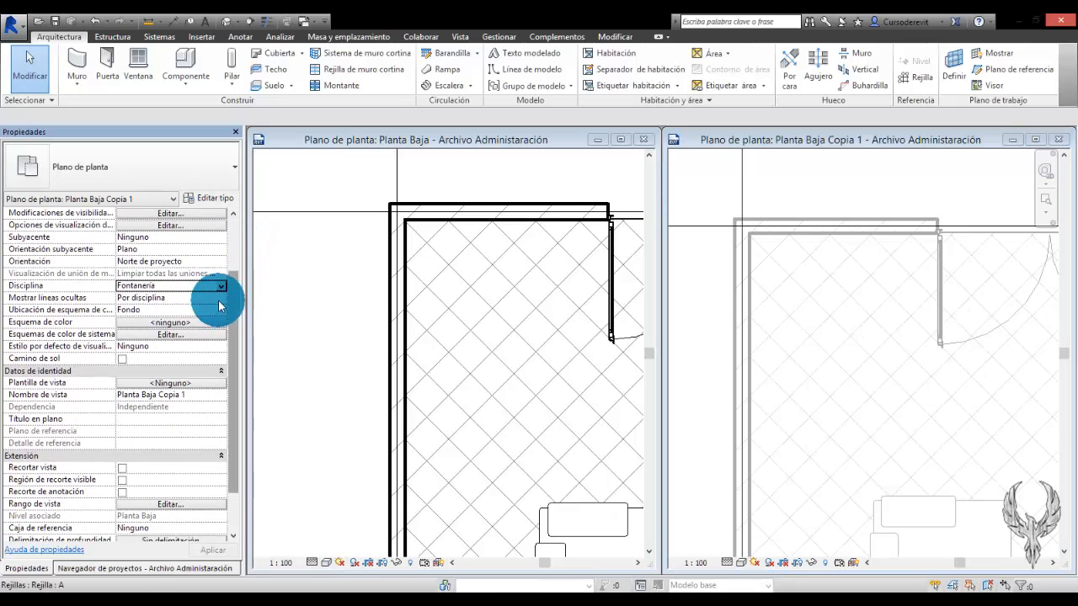
left_click(126, 297)
left_click(220, 298)
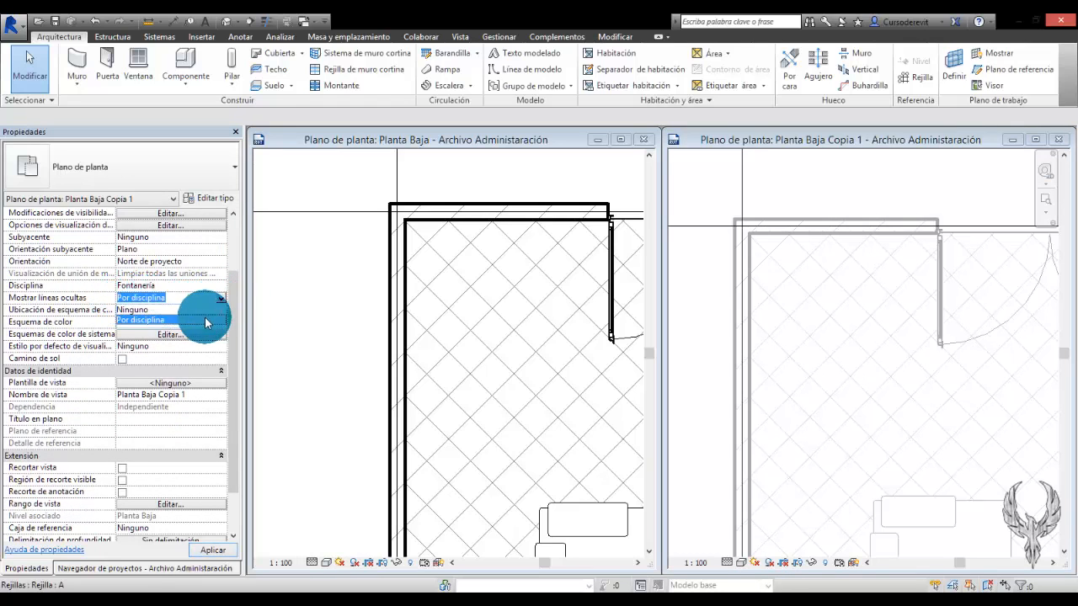
left_click(195, 319)
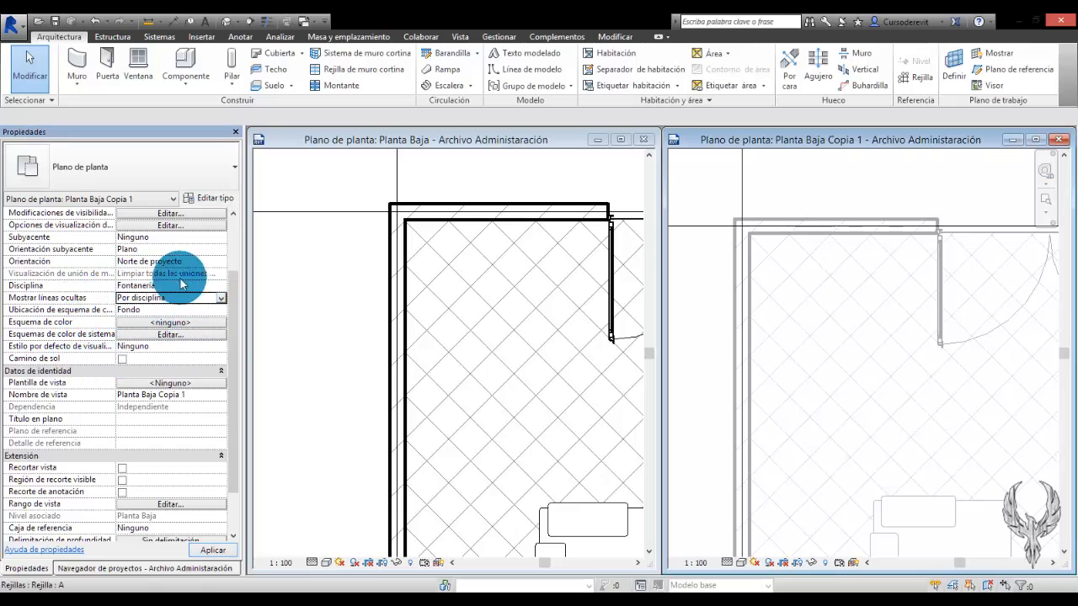
Apply the Suelo arquitectónico 1-100 view template to Planta Baja Copia 1 and uncover the plan for comparison.
left_click_drag(234, 306, 234, 343)
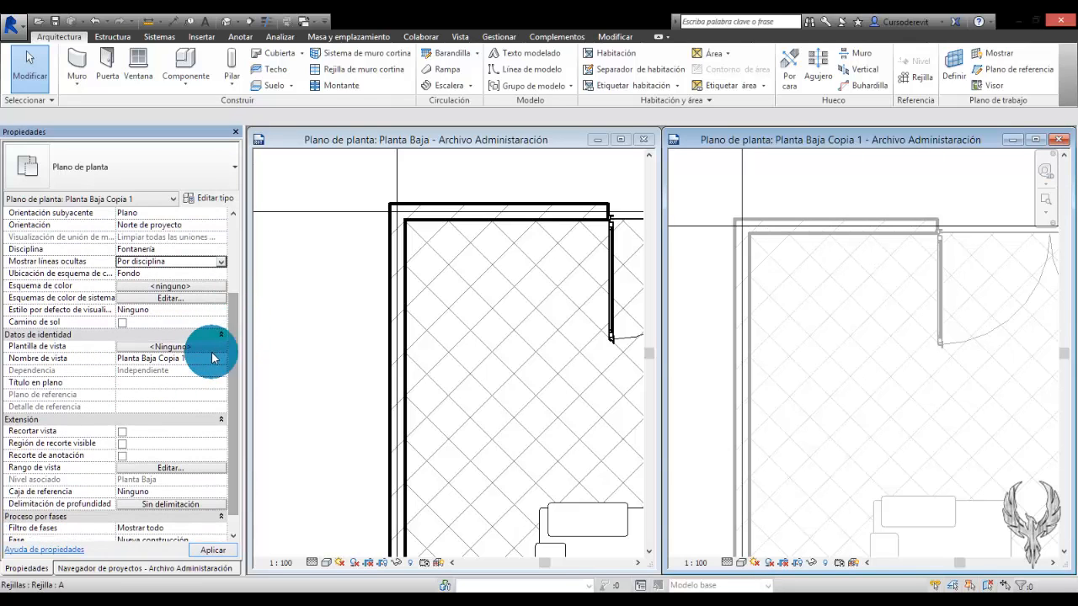
left_click(210, 348)
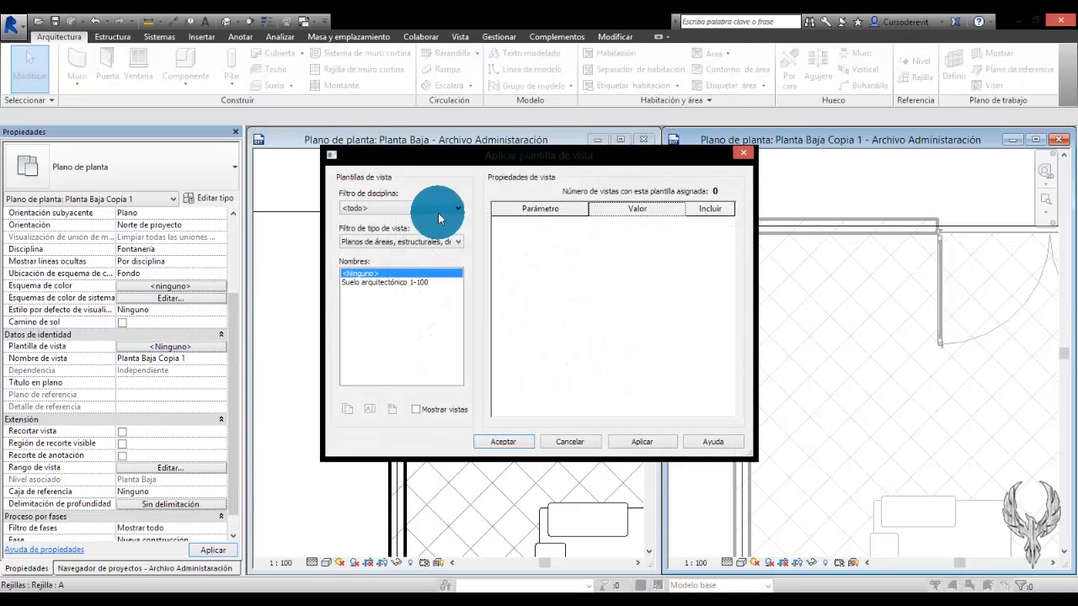
left_click(392, 284)
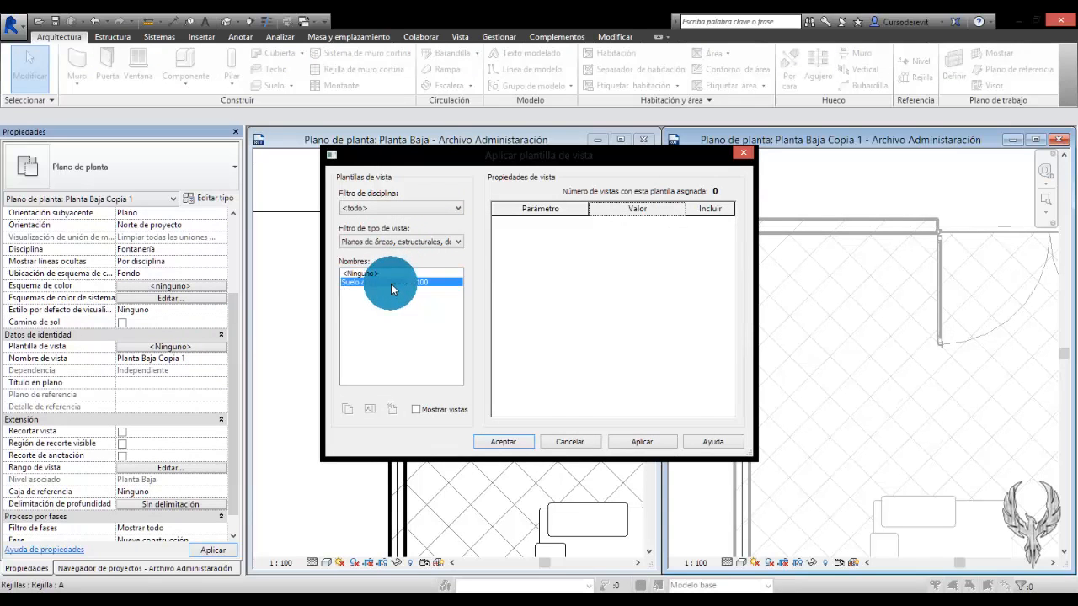
left_click(393, 273)
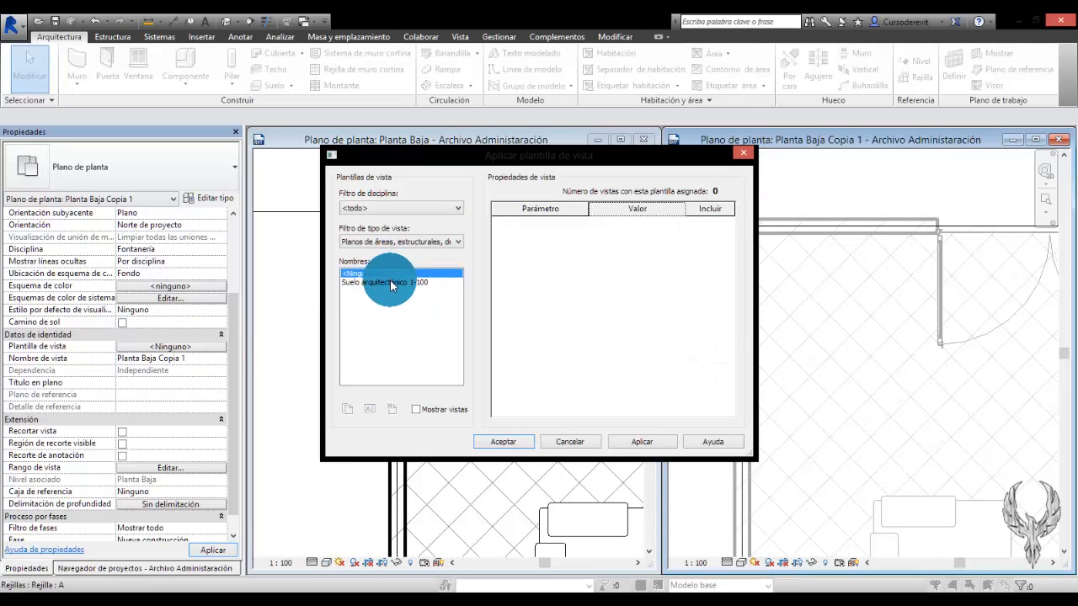
left_click(392, 284)
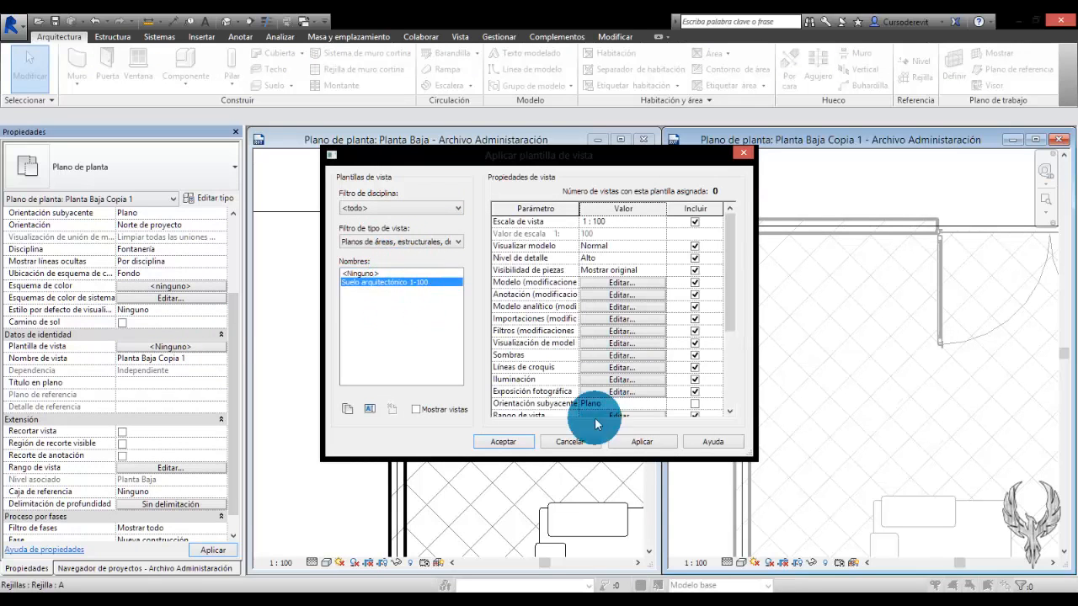
left_click(644, 443)
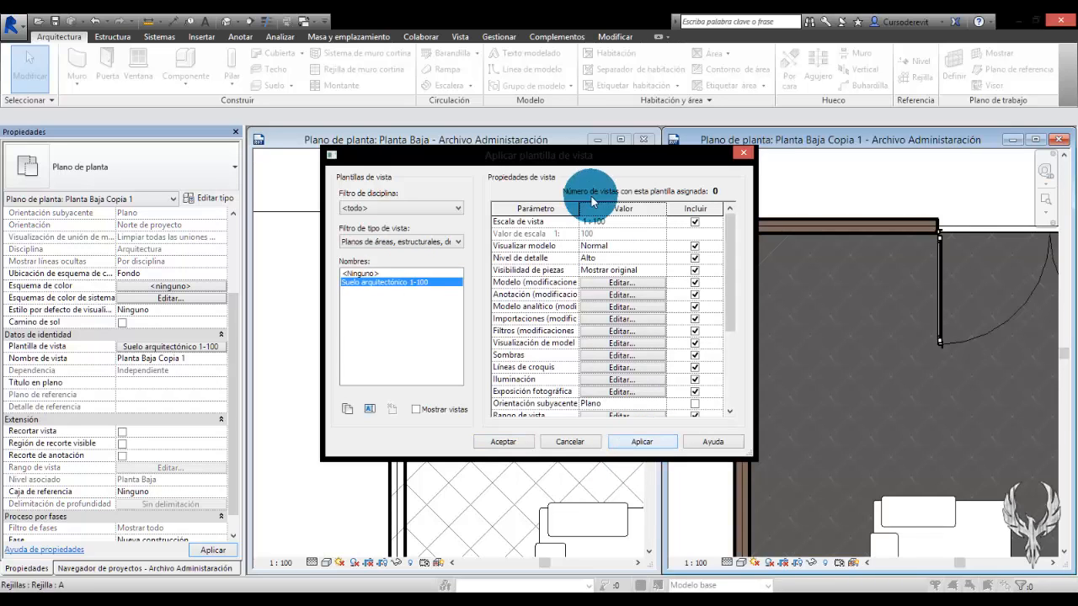
left_click_drag(573, 167, 371, 281)
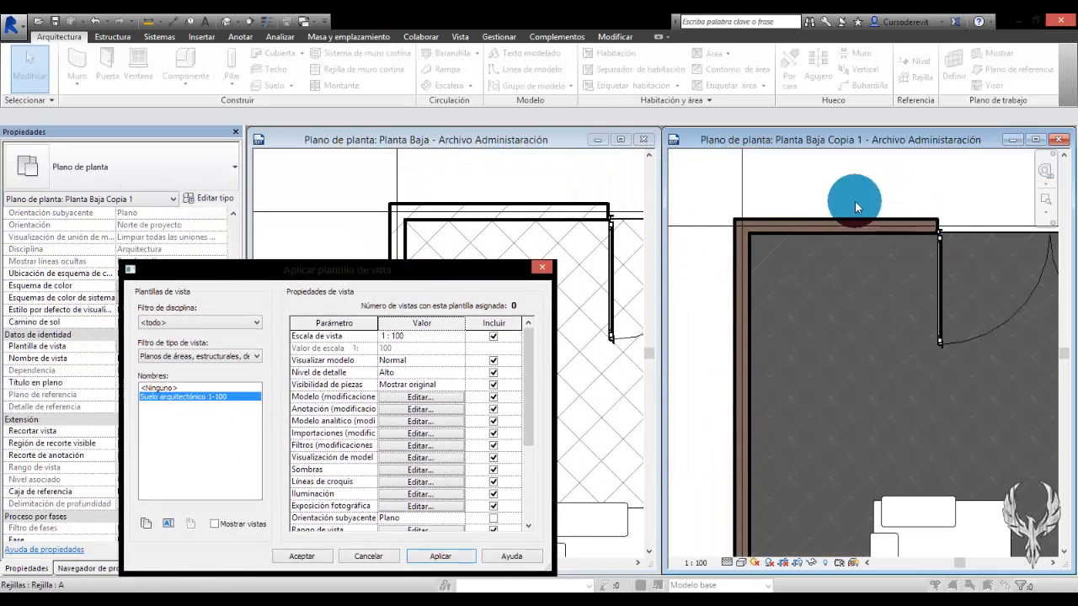
Remove the assigned view template from Planta Baja Copia 1 by applying <Ninguno>.
left_click(202, 387)
left_click(441, 556)
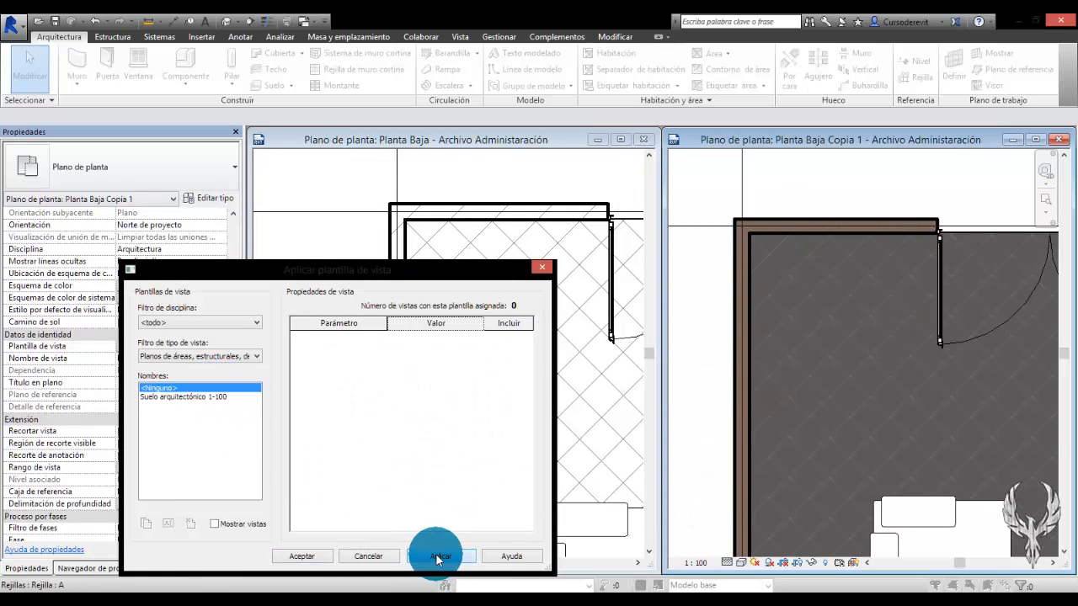
left_click(357, 557)
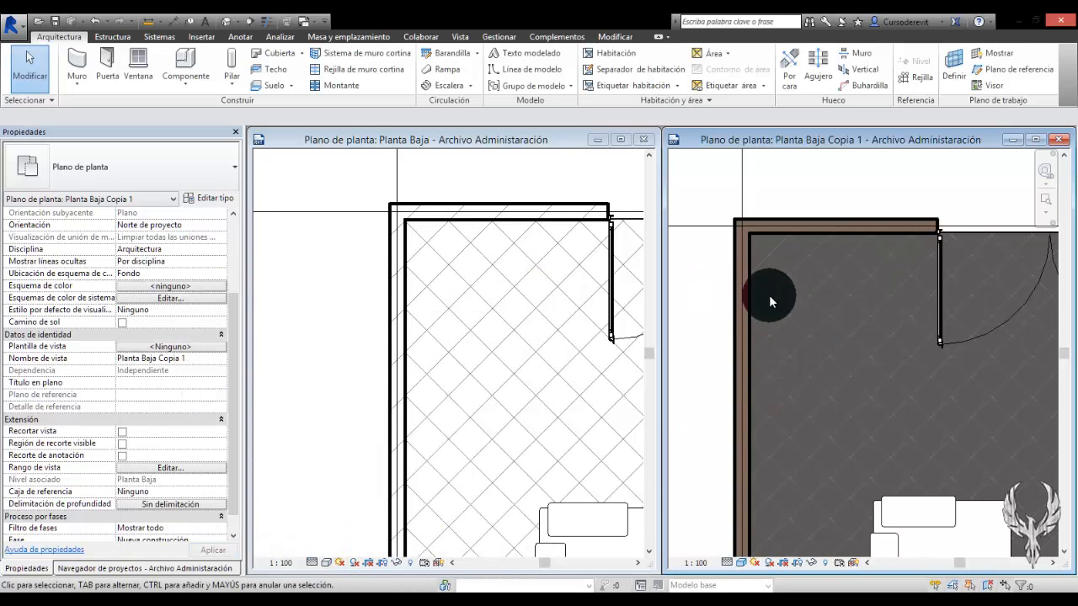
Rename the Planta Baja Copia 1 view as I Hidrahúlica Planta Baja.
scroll(822, 308, "down", 2)
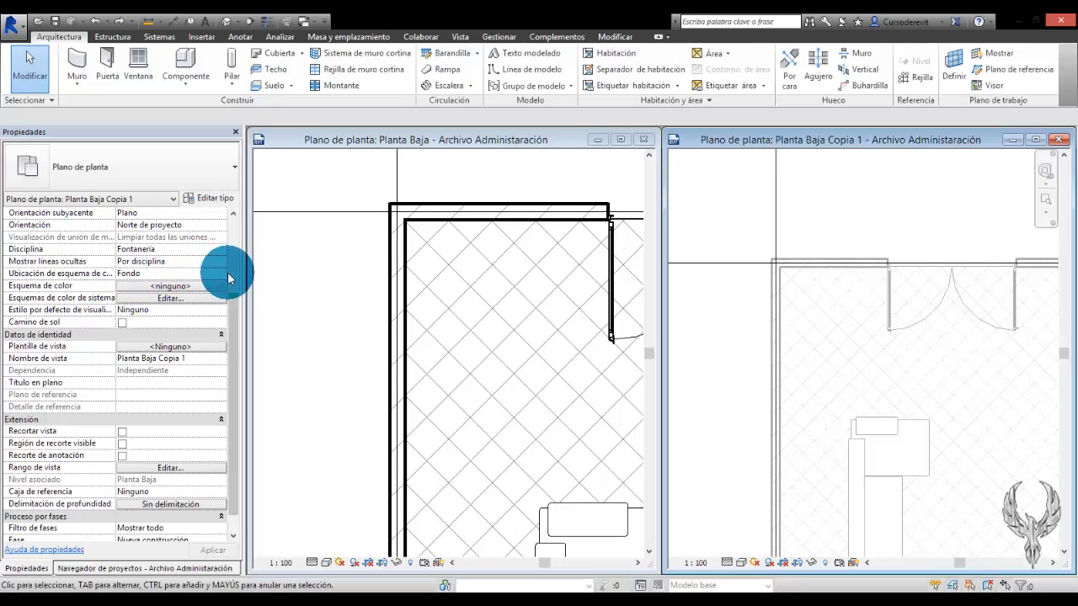
left_click_drag(234, 317, 156, 333)
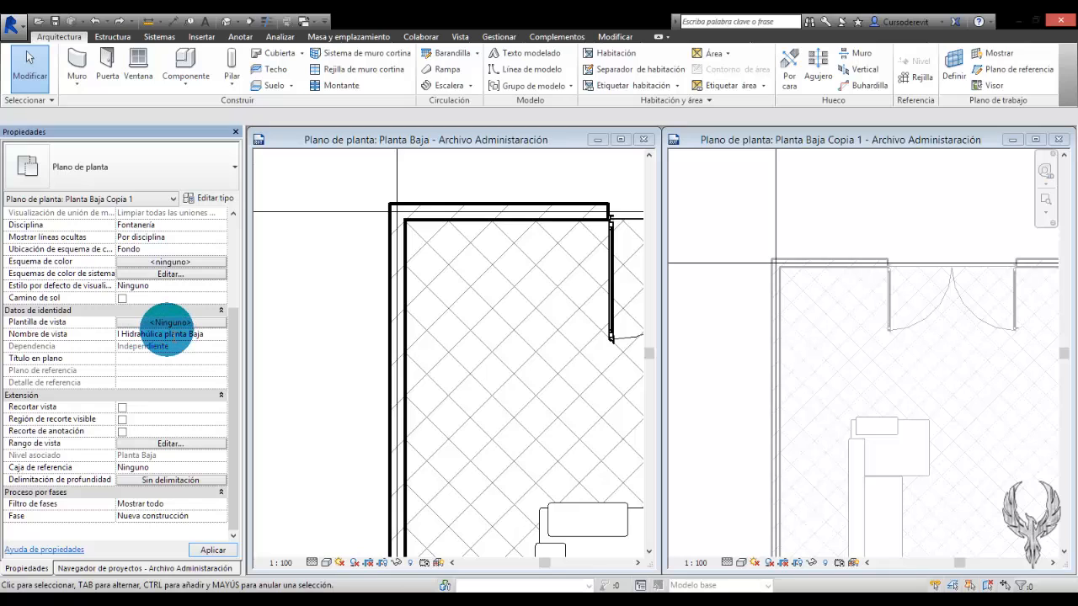
left_click(211, 551)
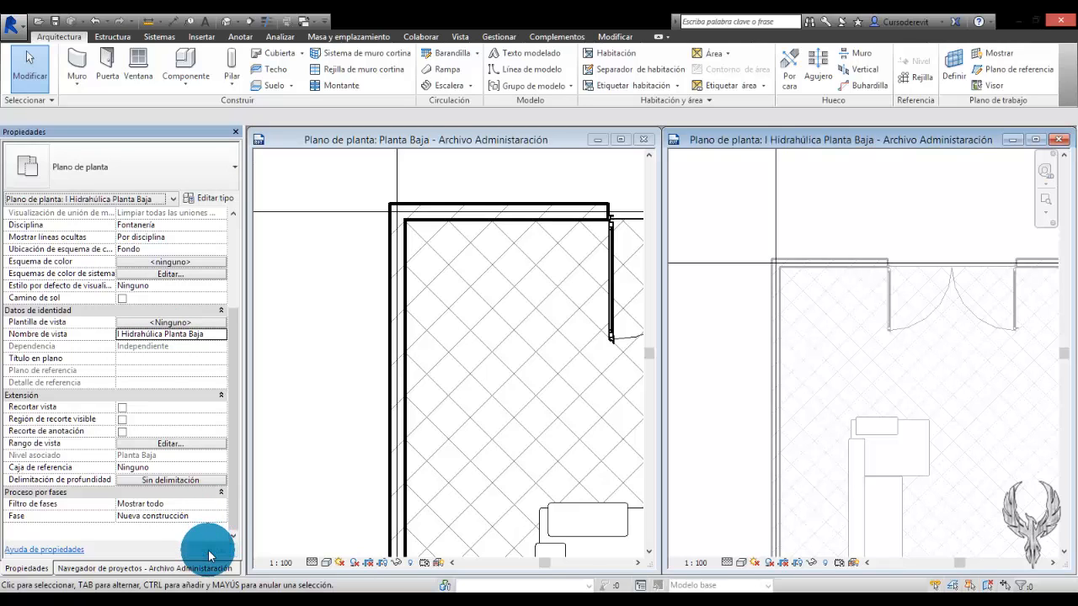
Open the {3D} view and create a plain duplicate of it without details.
left_click(95, 562)
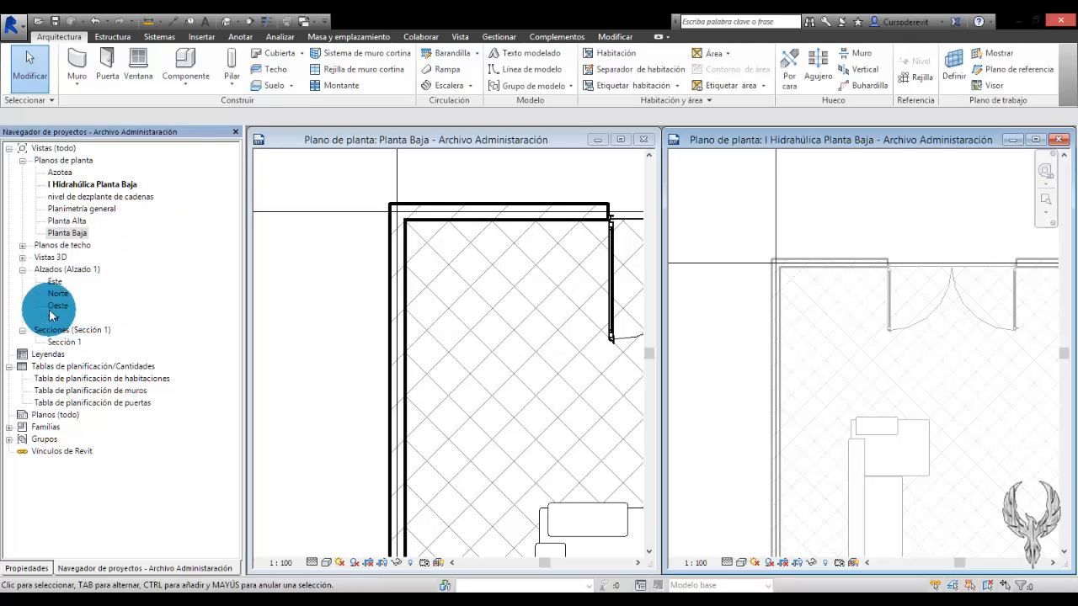
left_click(22, 256)
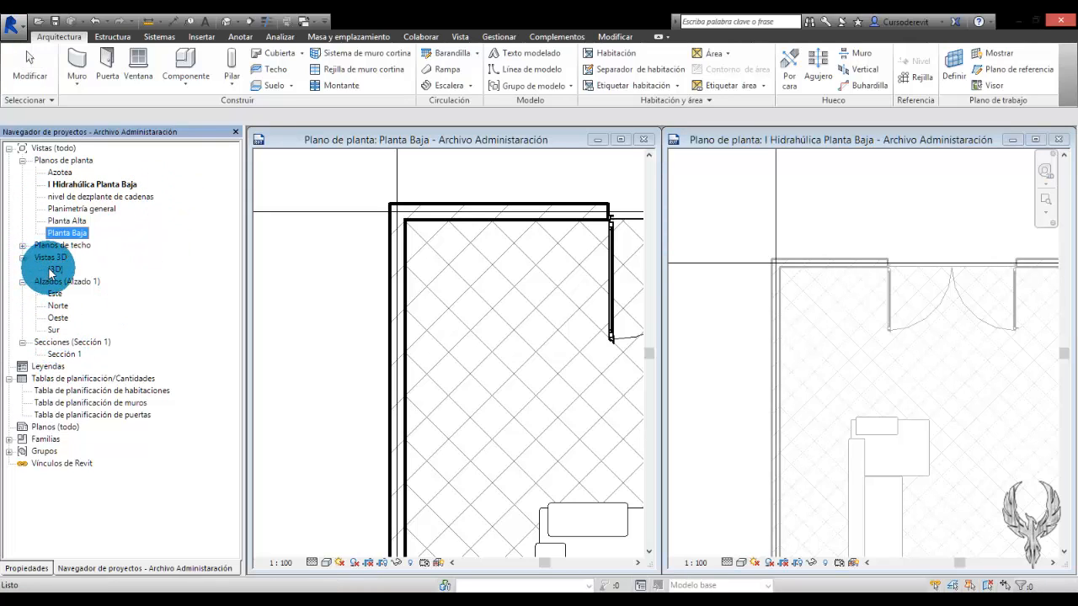
double_click(56, 269)
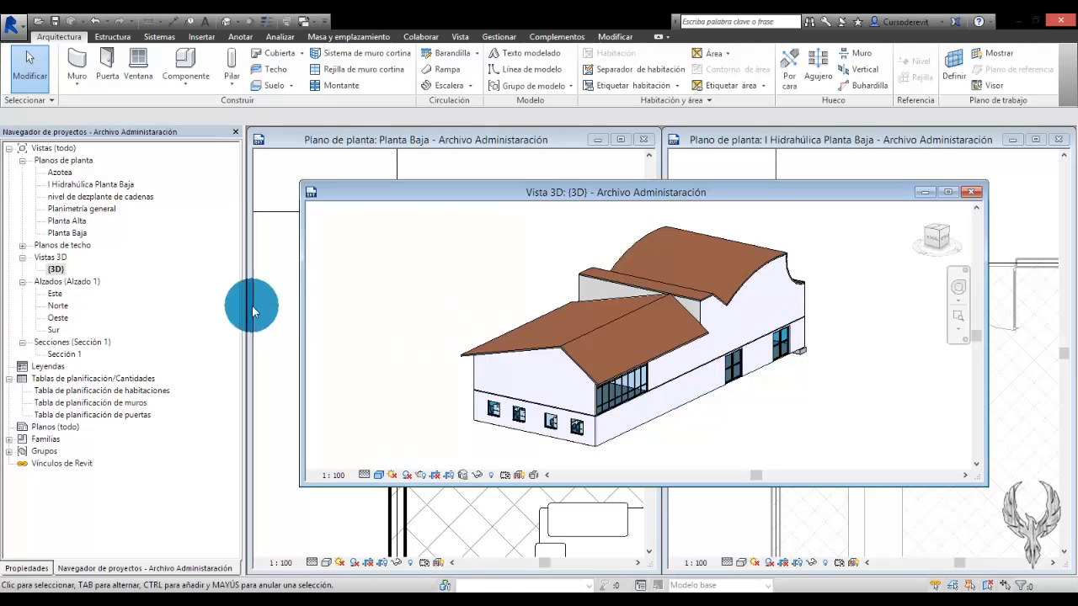
left_click(55, 271)
right_click(56, 271)
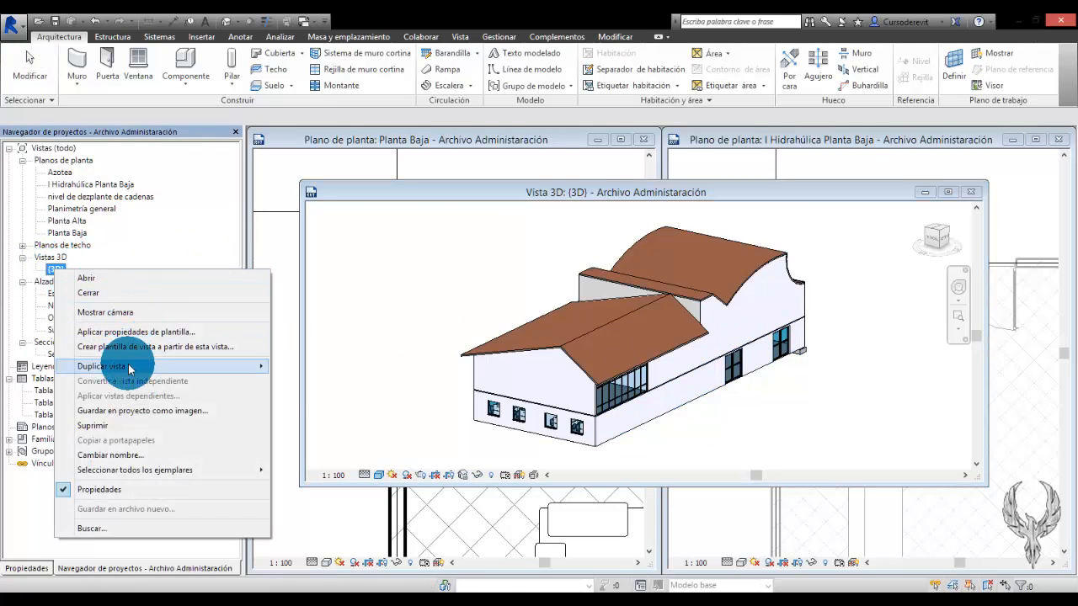
mouse_move(253, 366)
left_click(328, 371)
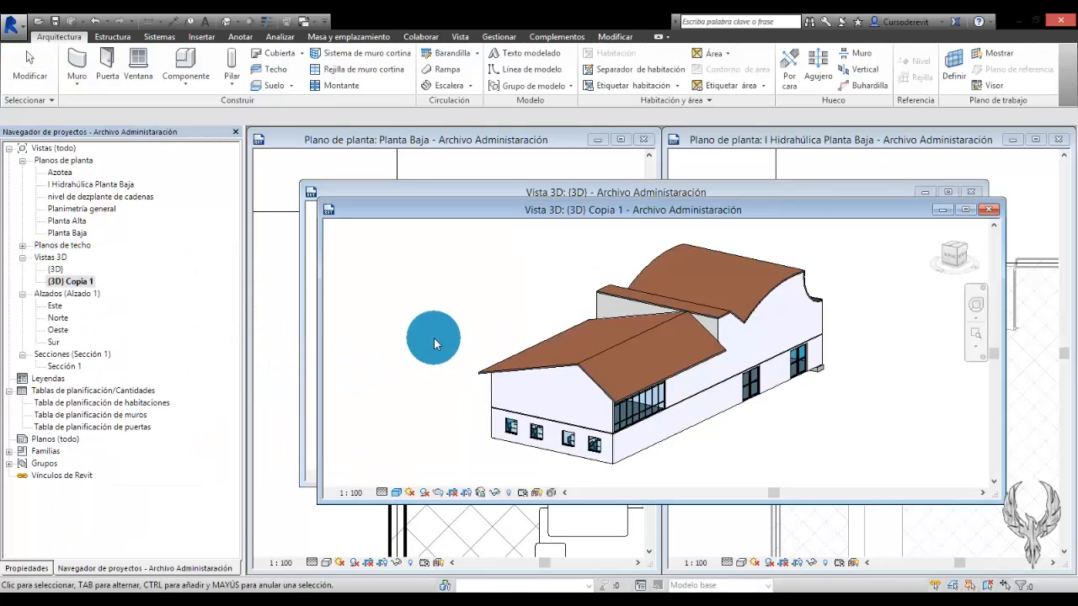
Set the discipline of the {3D} Copia 1 view to Fontanería.
left_click(38, 569)
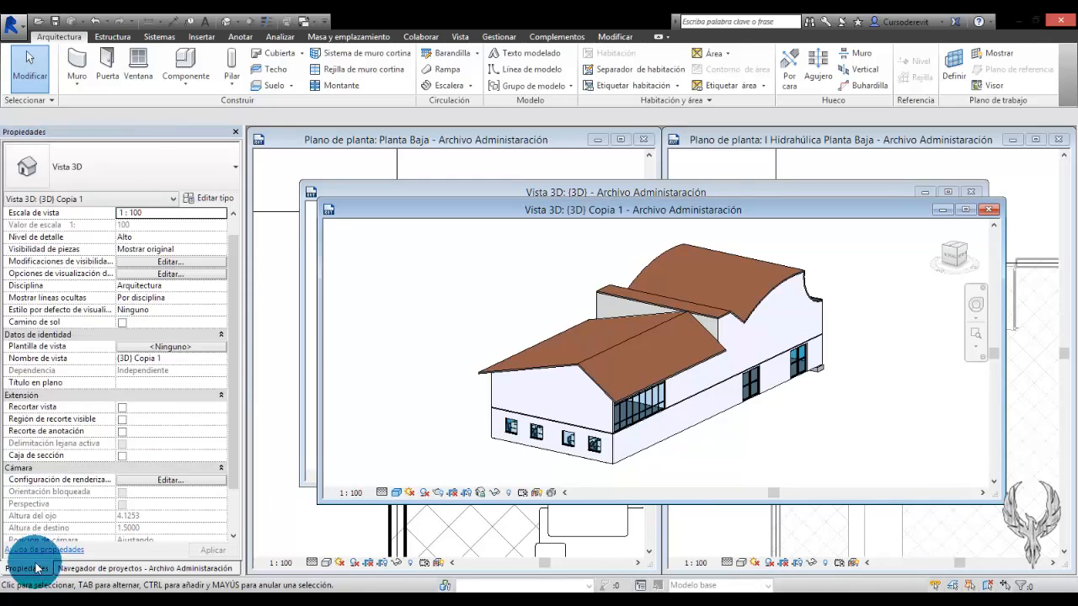
left_click(223, 287)
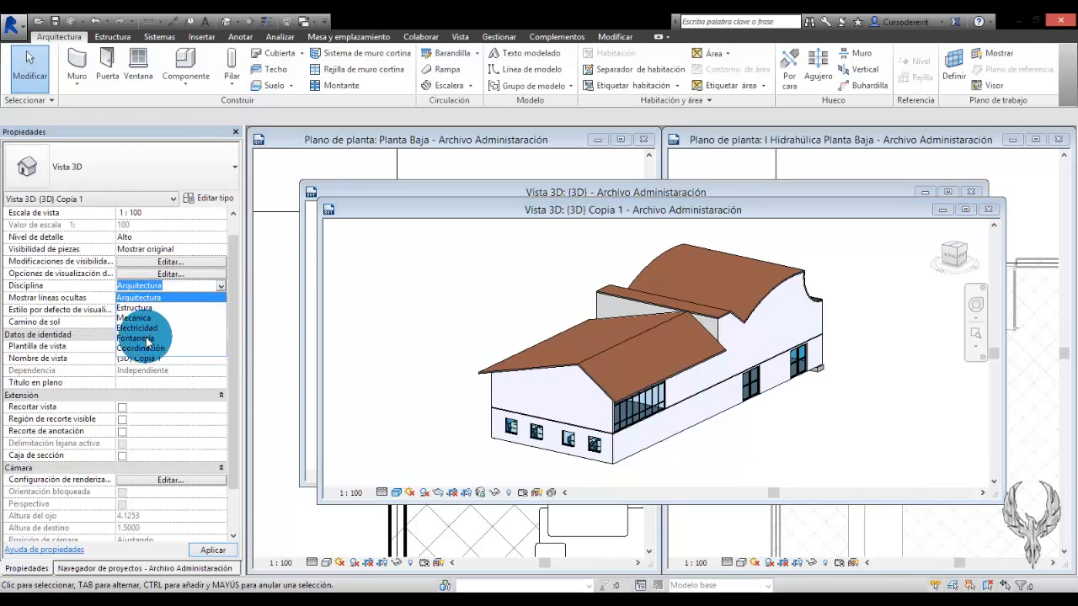
left_click(137, 338)
left_click(204, 553)
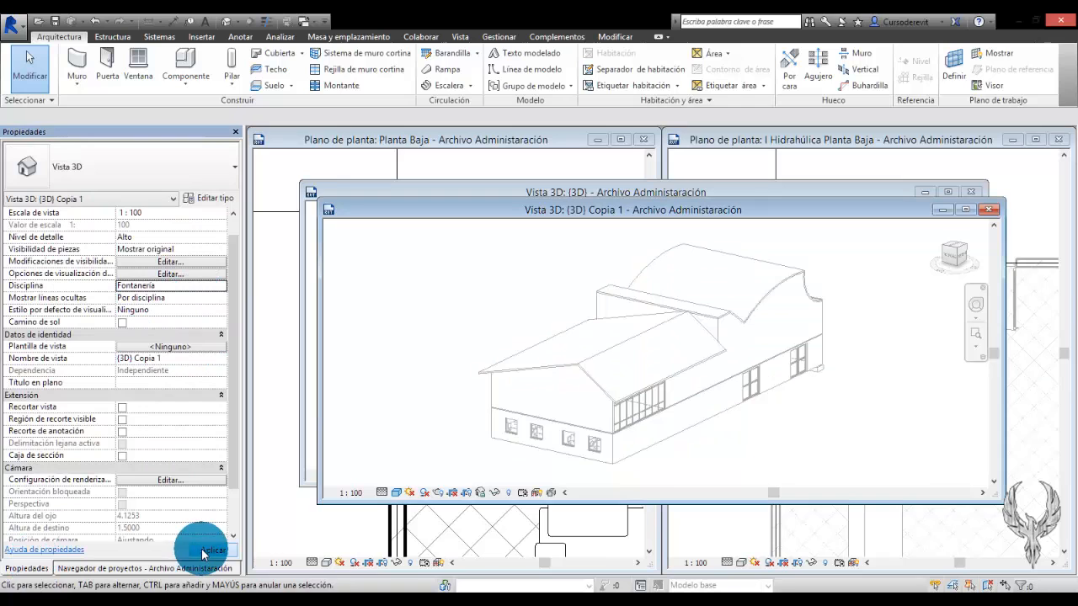
Inspect the selectable long side wall and glazing in {3D} Copia 1, clear the selection and close that view.
left_click(710, 379)
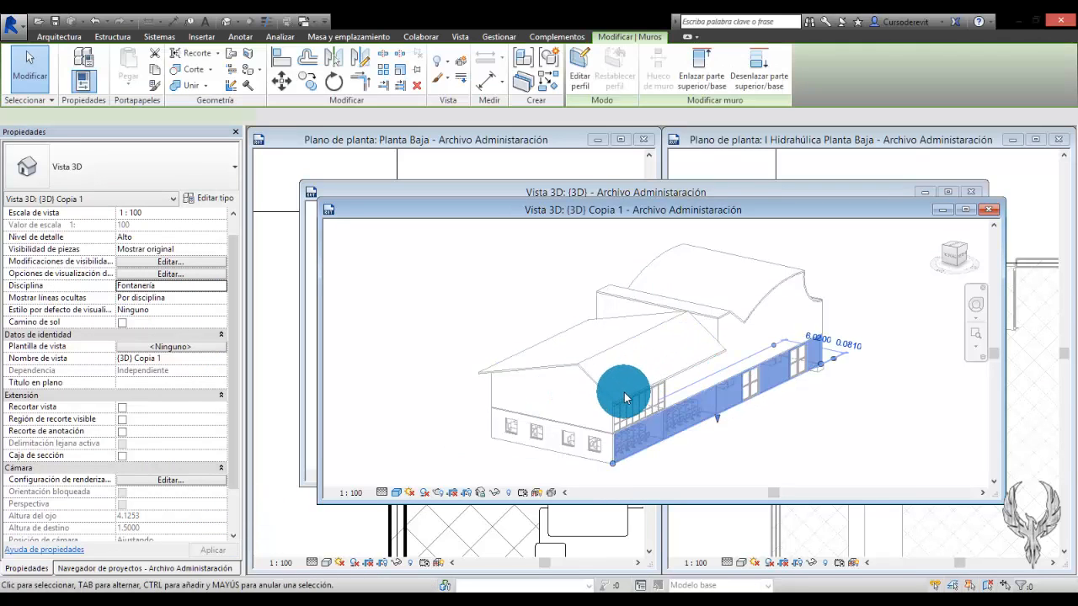
left_click(638, 395)
left_click(817, 445)
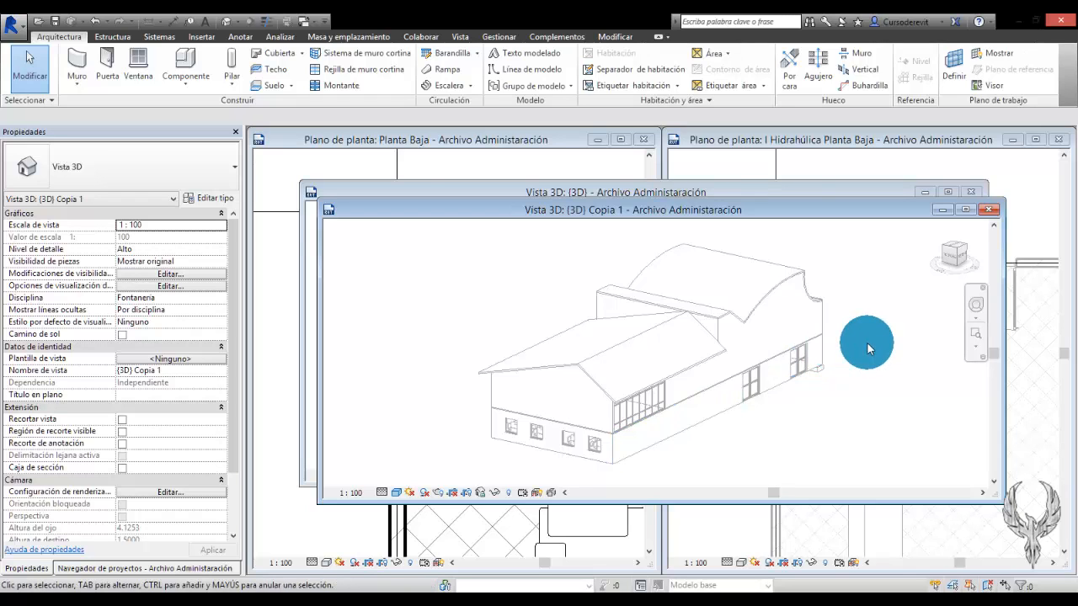
left_click(989, 210)
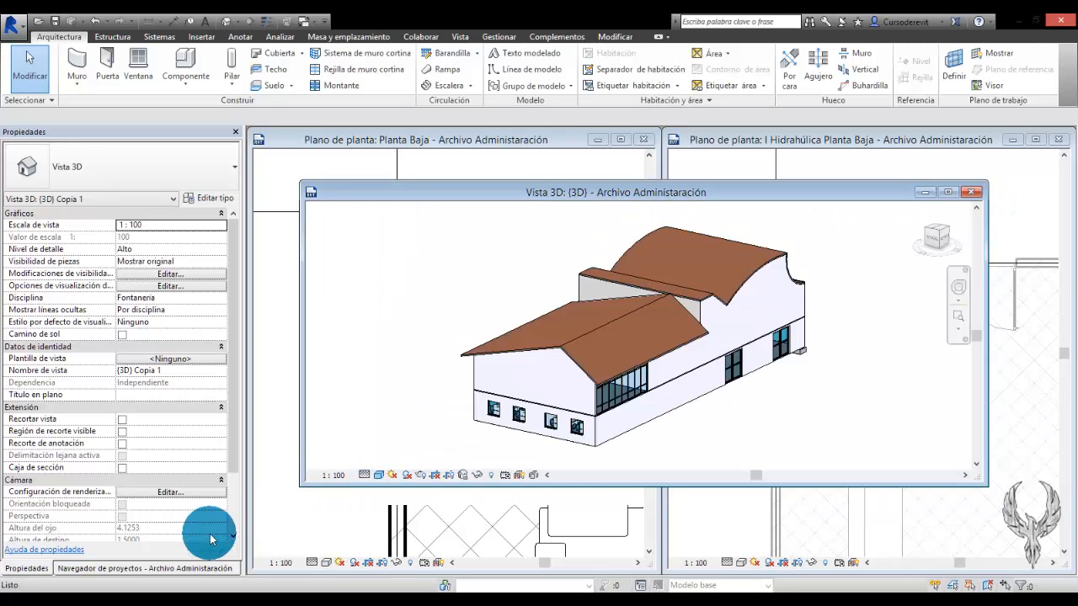
Duplicate the {3D} view with details, then close and delete the new copy.
left_click(118, 568)
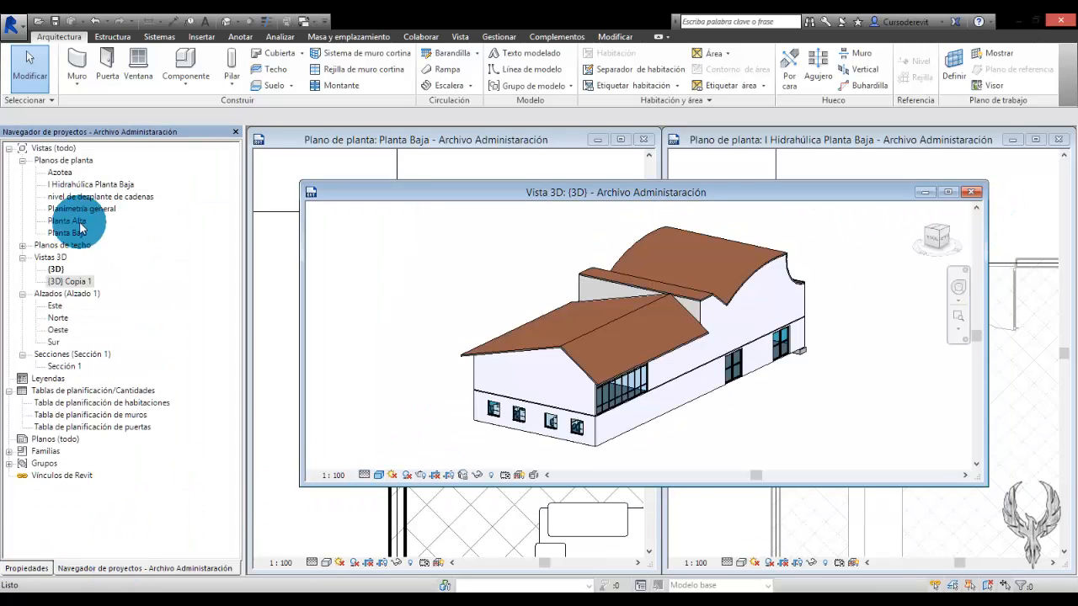
left_click(64, 283)
right_click(59, 272)
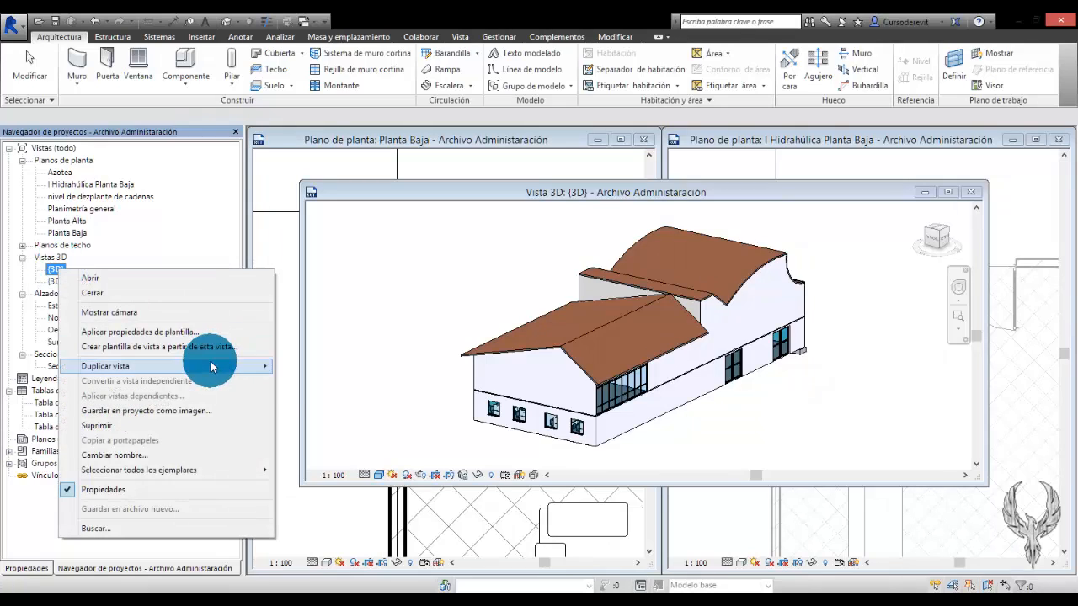
mouse_move(210, 365)
left_click(341, 382)
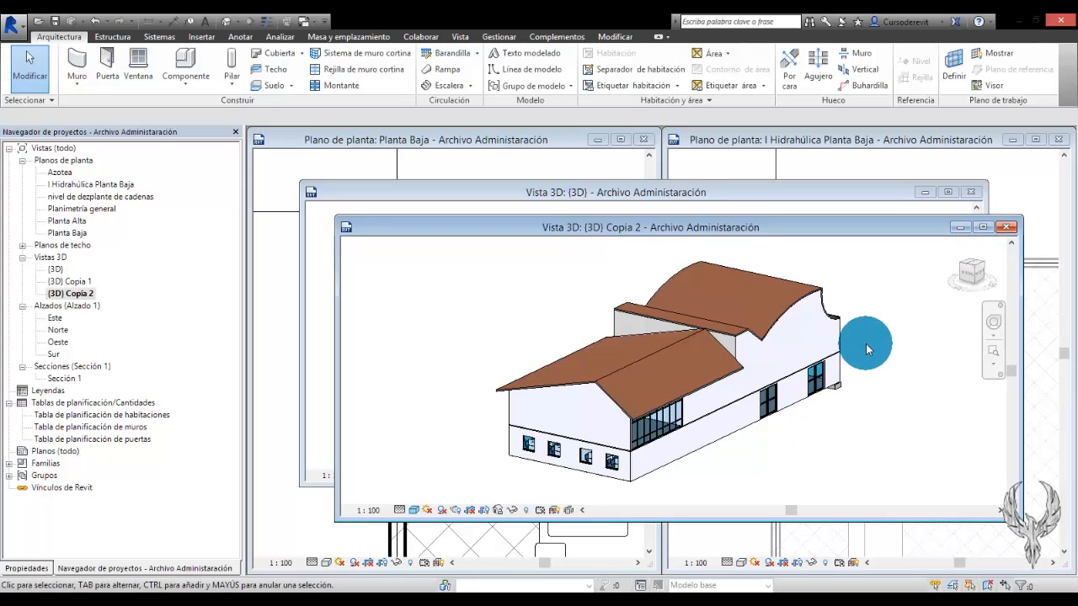
left_click(1005, 227)
left_click(70, 293)
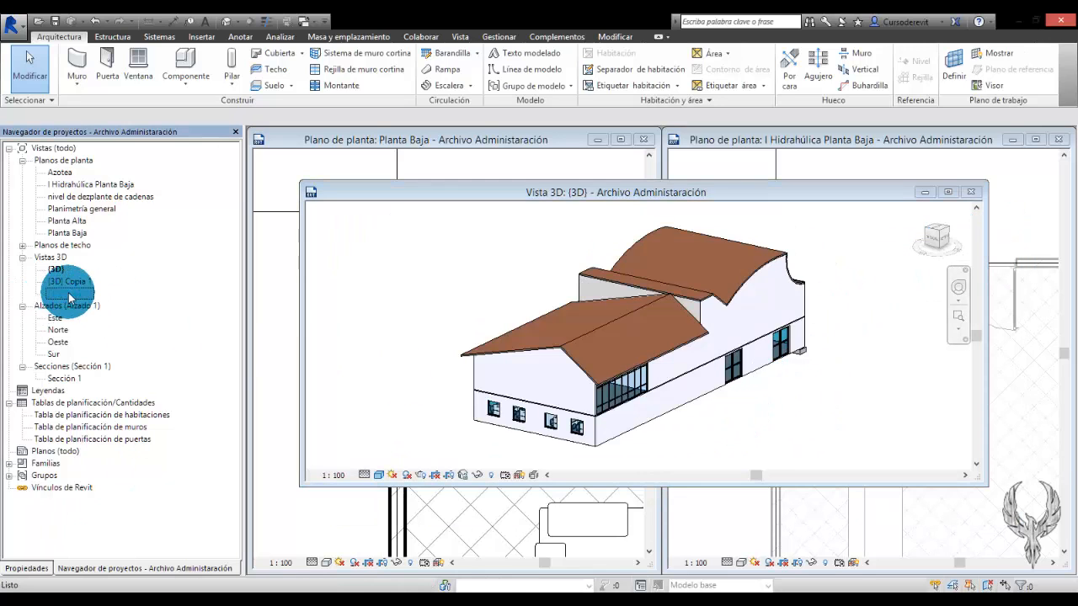
Review the duplication options for {3D} Copia 1 and close the {3D} view.
left_click(69, 279)
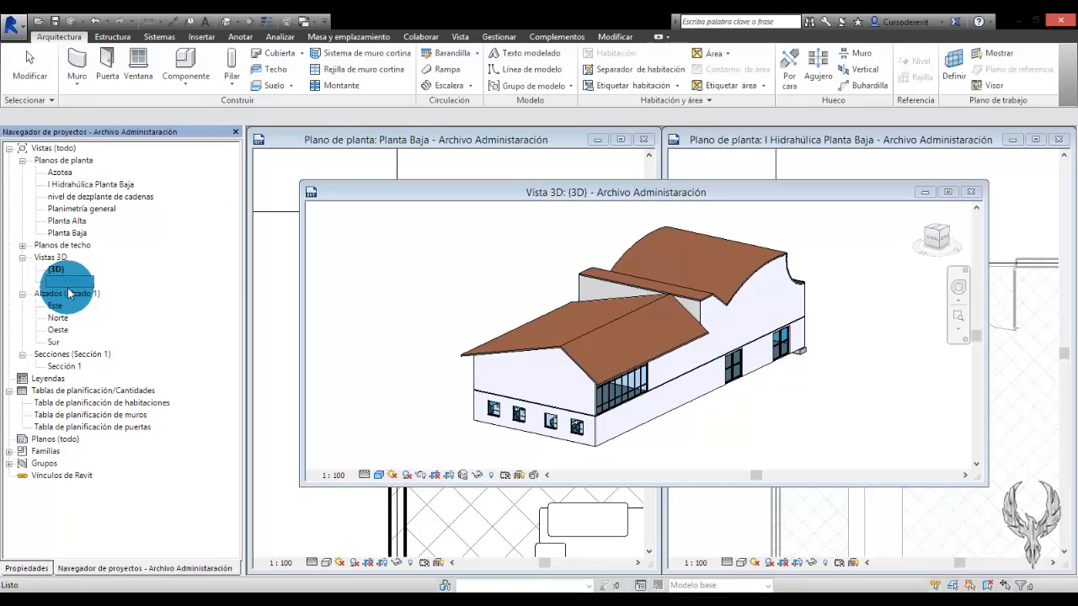
right_click(75, 287)
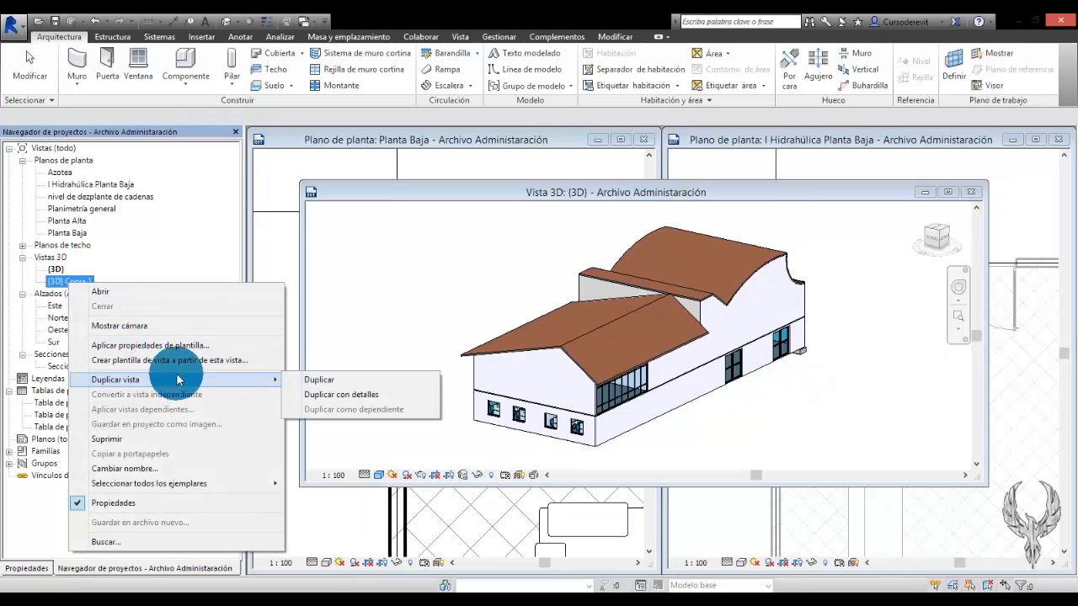
mouse_move(193, 378)
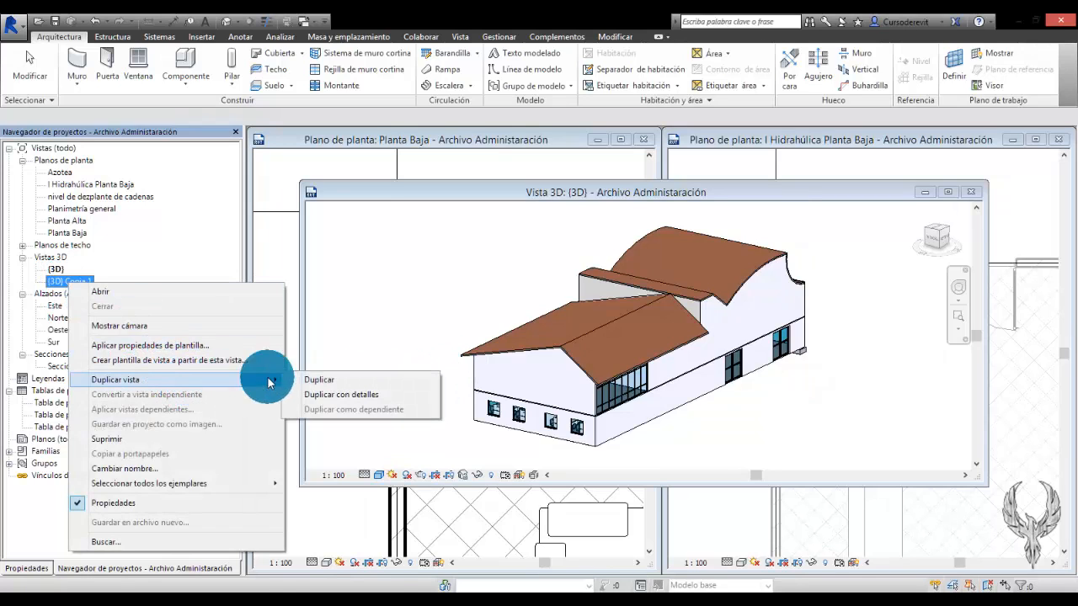
left_click(899, 191)
left_click(970, 192)
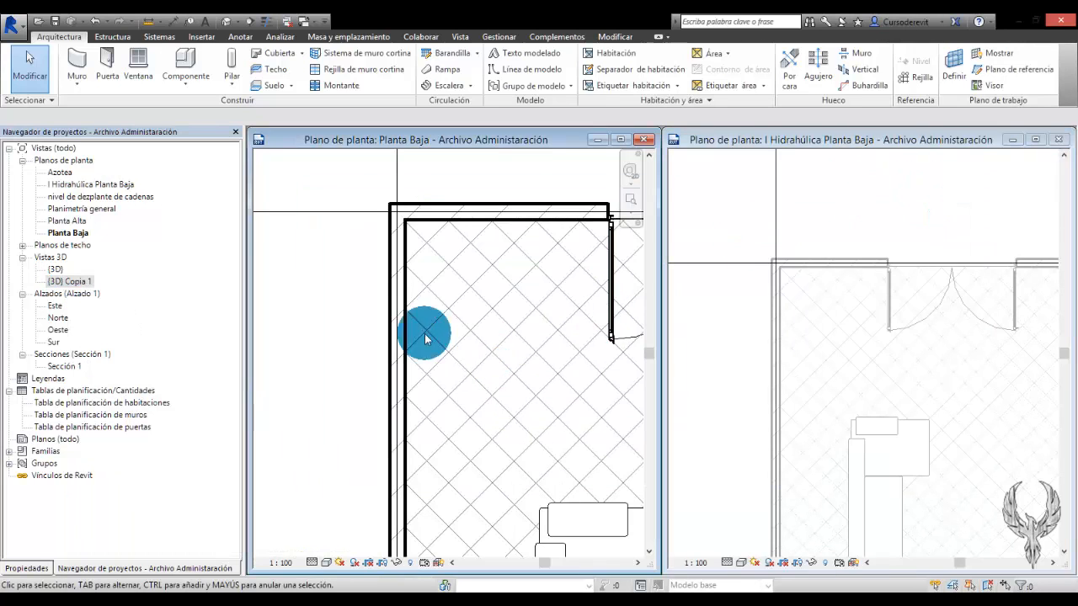
Try to place a detail group in the Planta Baja plan.
scroll(383, 334, "down", 2)
scroll(383, 334, "up", 3)
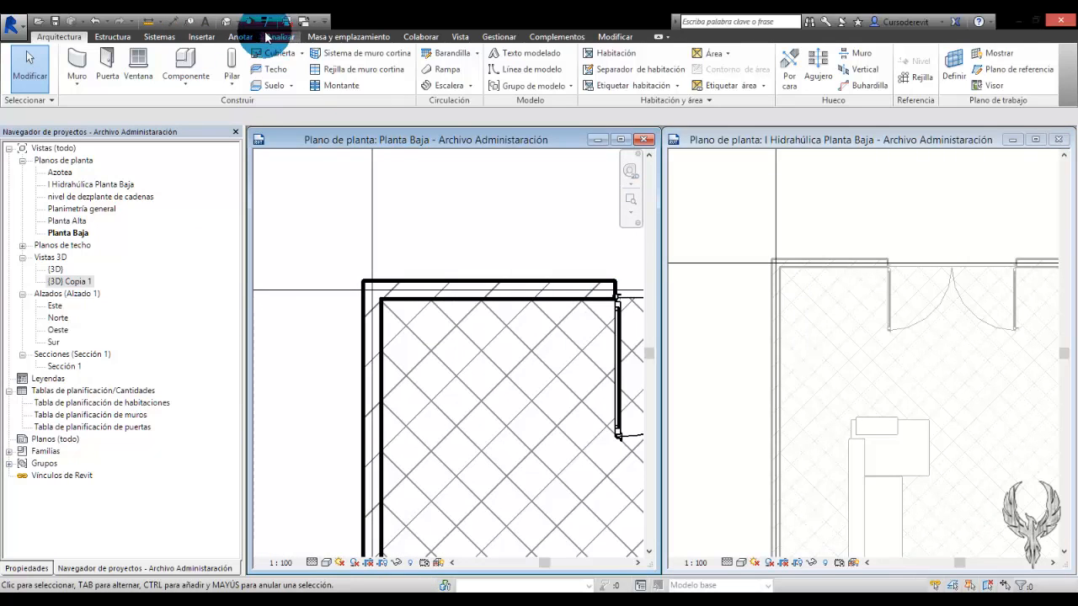
left_click(239, 37)
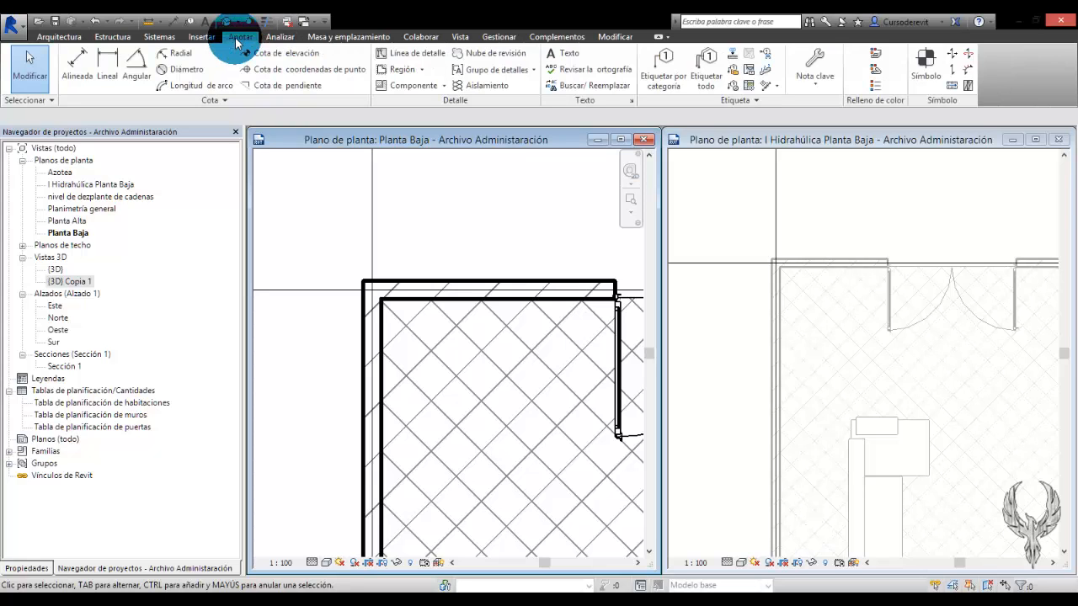
scroll(388, 304, "up", 3)
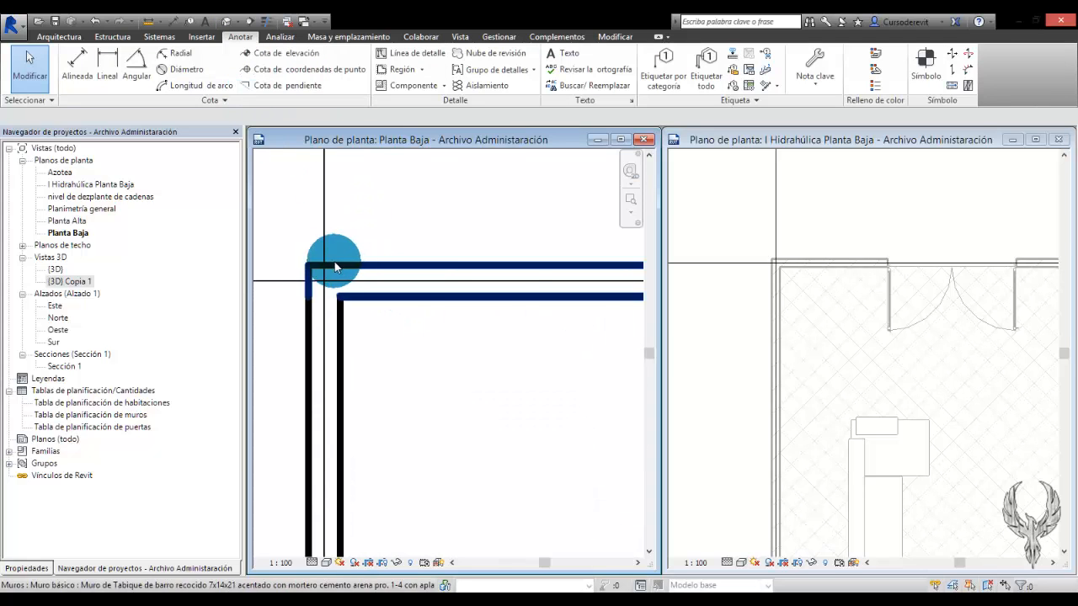
left_click(505, 69)
left_click(526, 88)
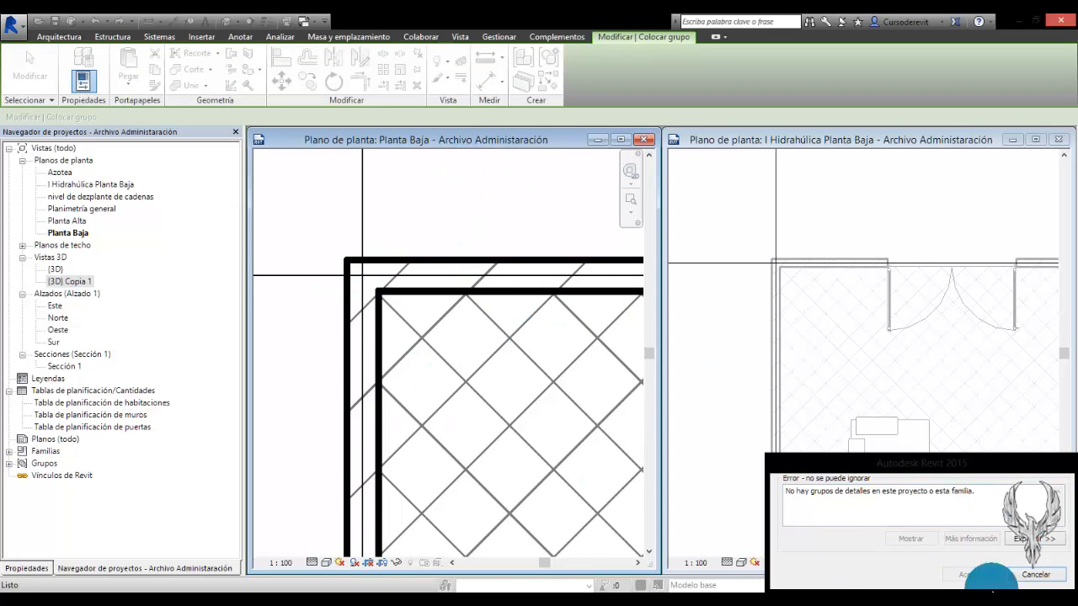
left_click(1031, 576)
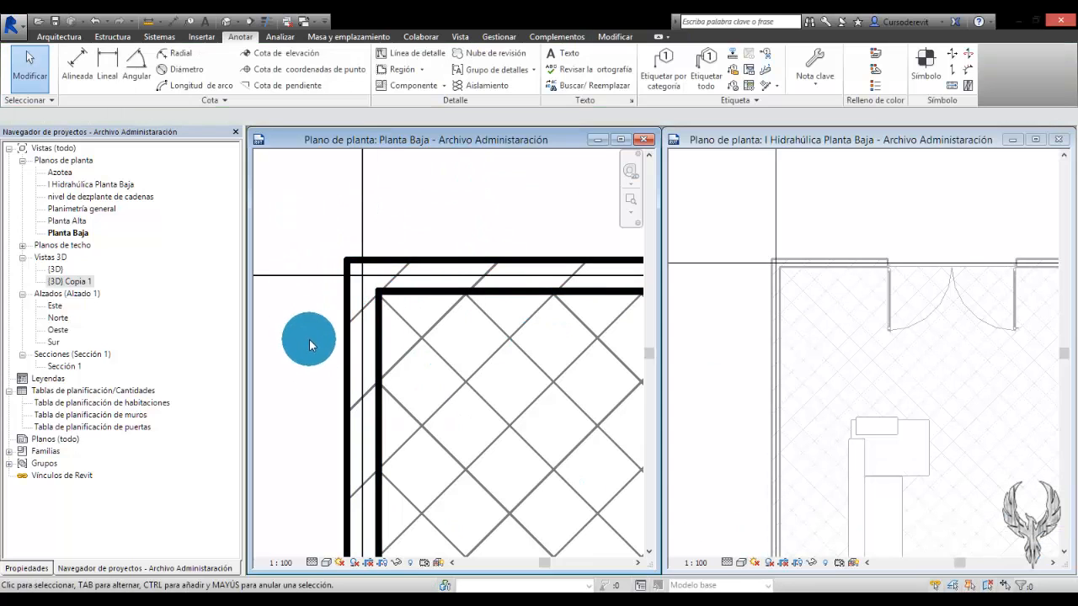
Compare the wall corner in the Planta Baja and I Hidrahúlica Planta Baja plans and review the duplication options for {3D}.
left_click(382, 292)
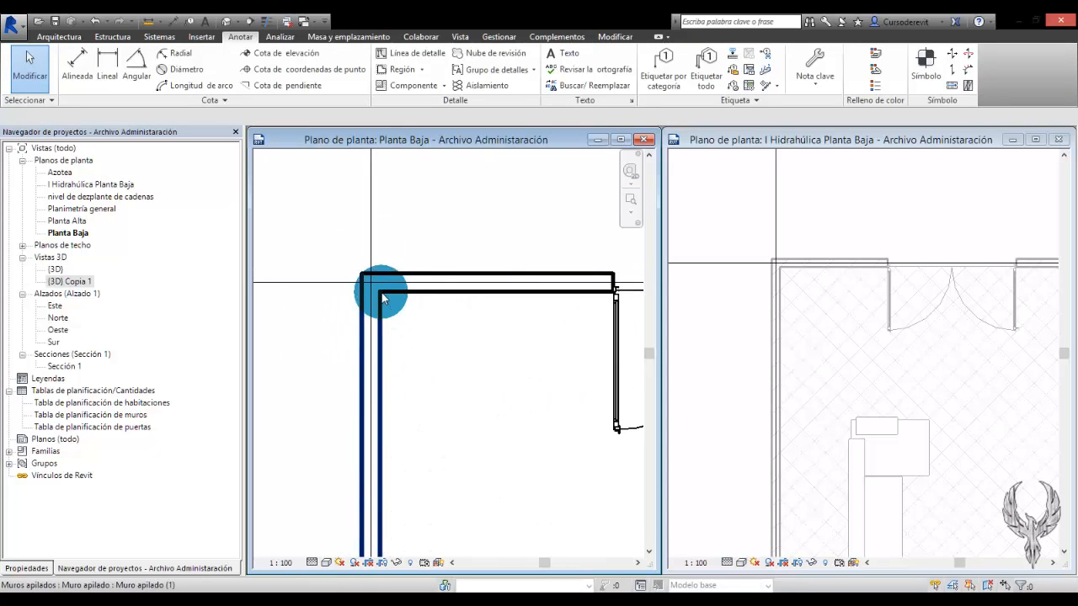
left_click(764, 252)
scroll(768, 278, "up", 3)
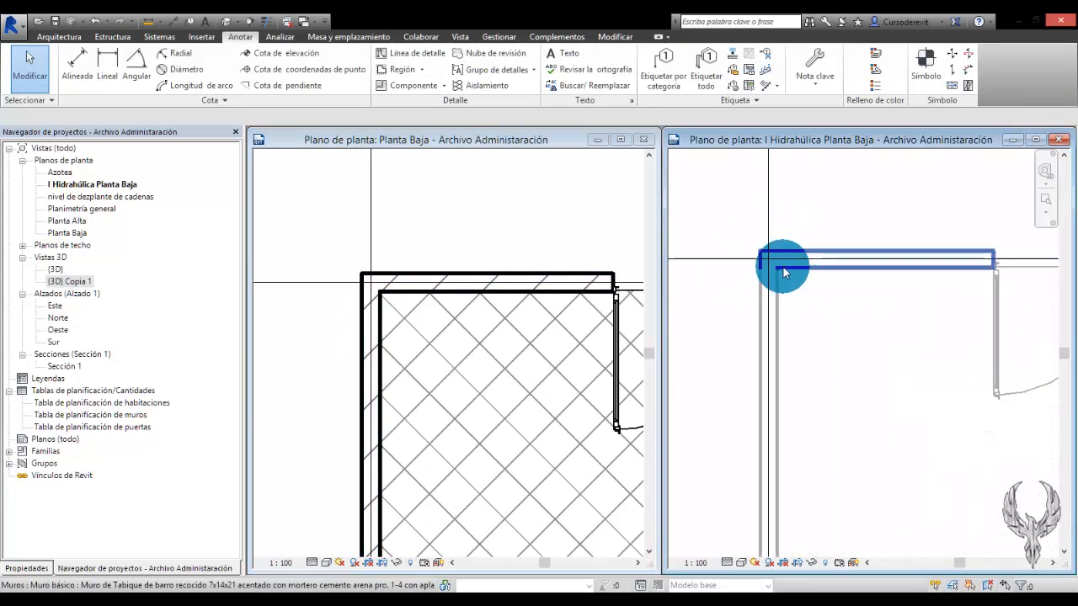
middle_click_drag(778, 260, 806, 302)
scroll(856, 317, "down", 1)
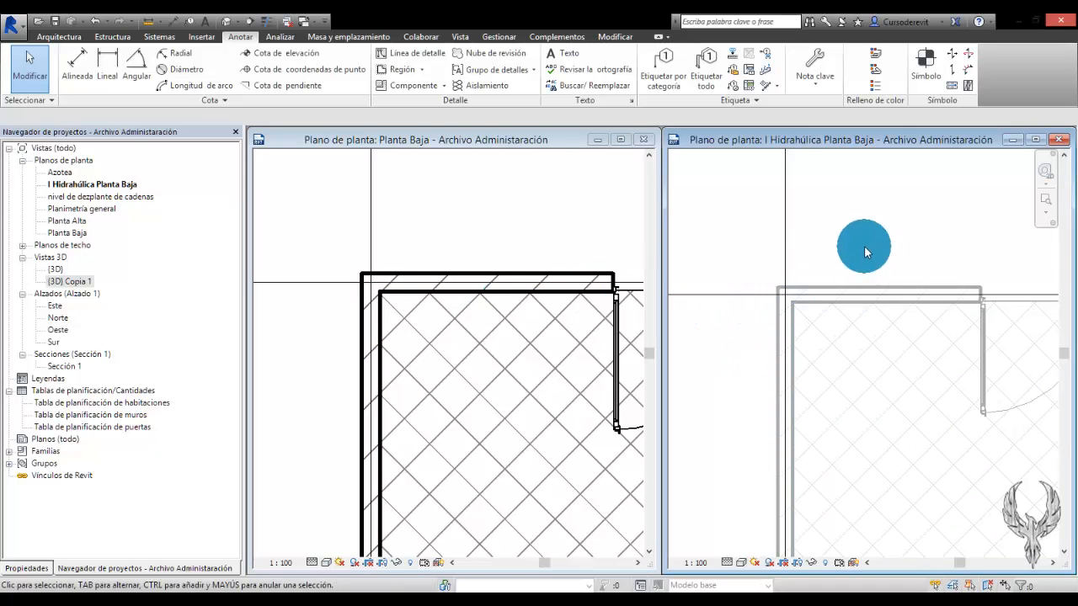
right_click(62, 271)
mouse_move(137, 368)
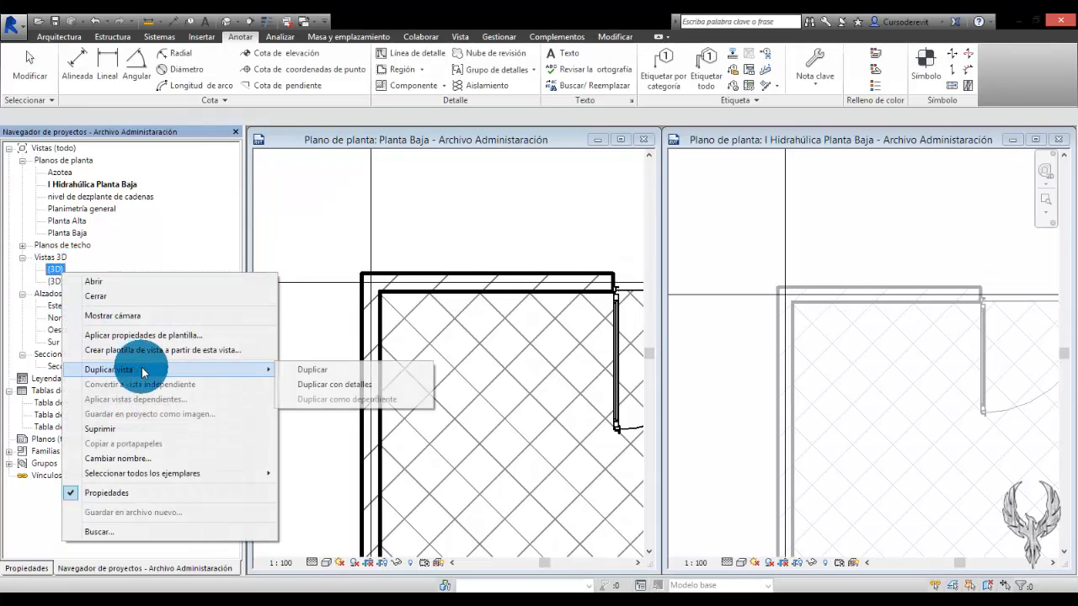
left_click(364, 375)
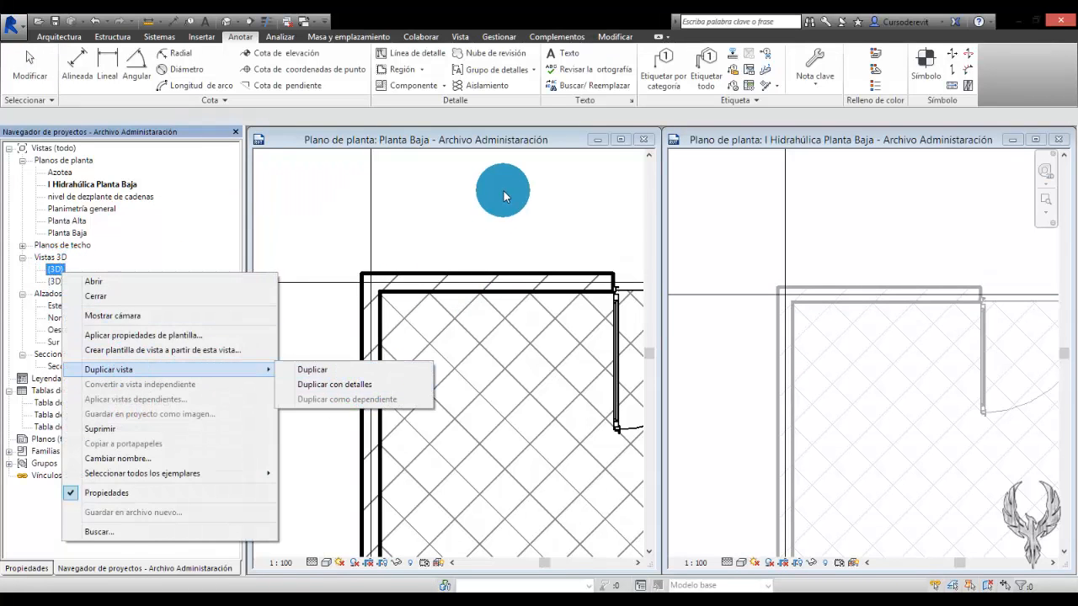
left_click(723, 350)
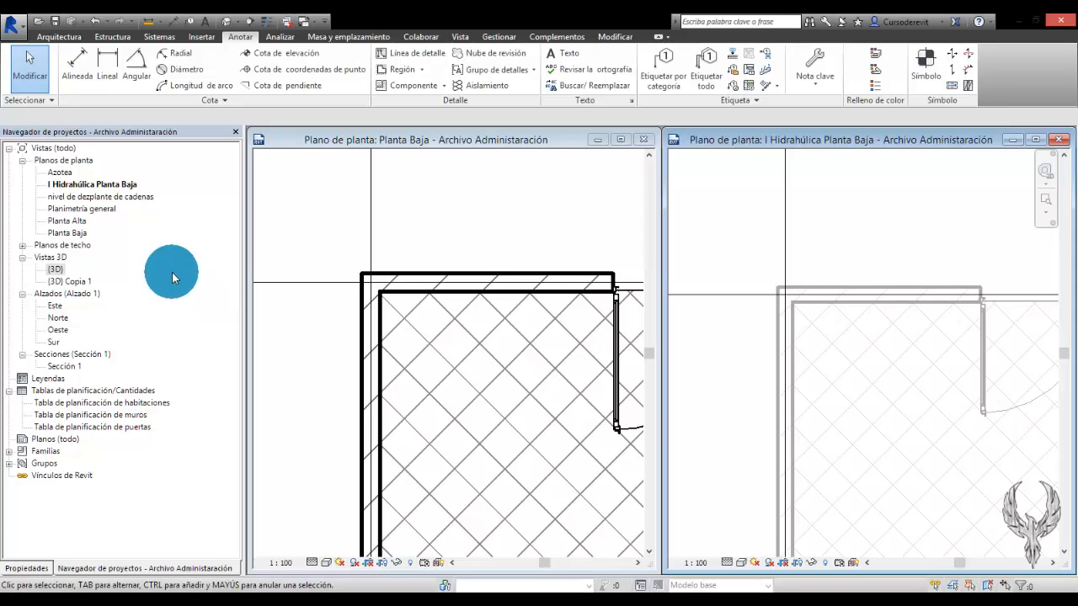
Copy the name of the I Hidrahúlica Planta Baja view and cancel the renaming.
left_click(89, 183)
right_click(89, 184)
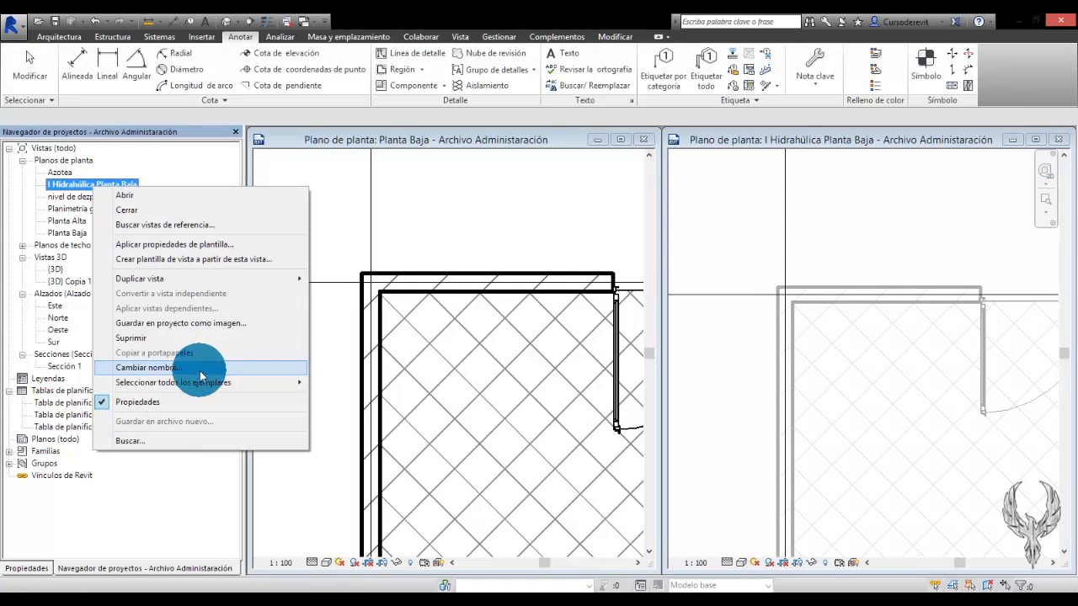
left_click(198, 367)
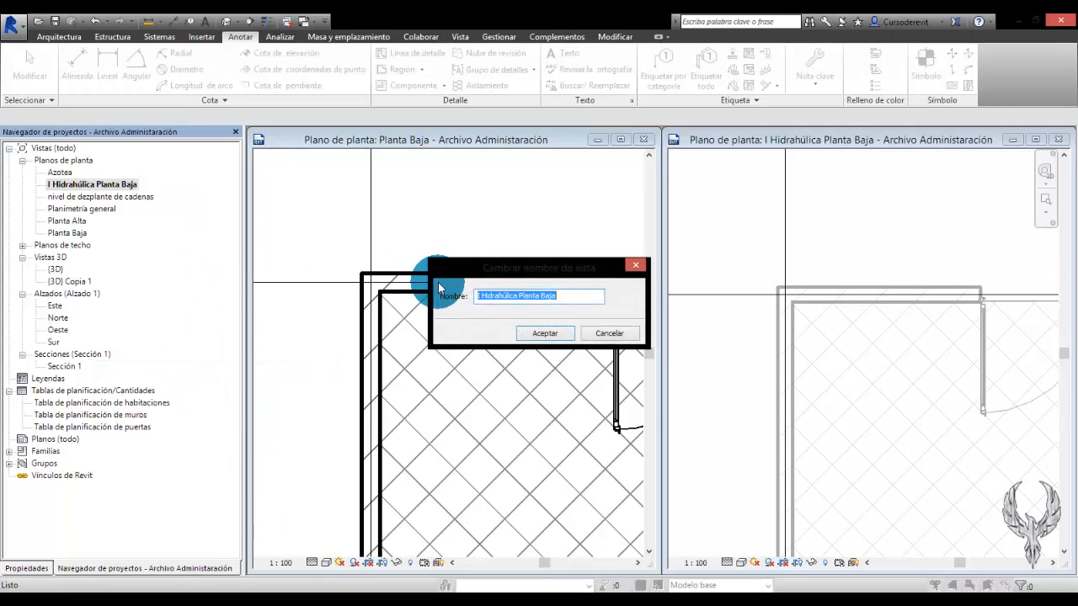
left_click(609, 334)
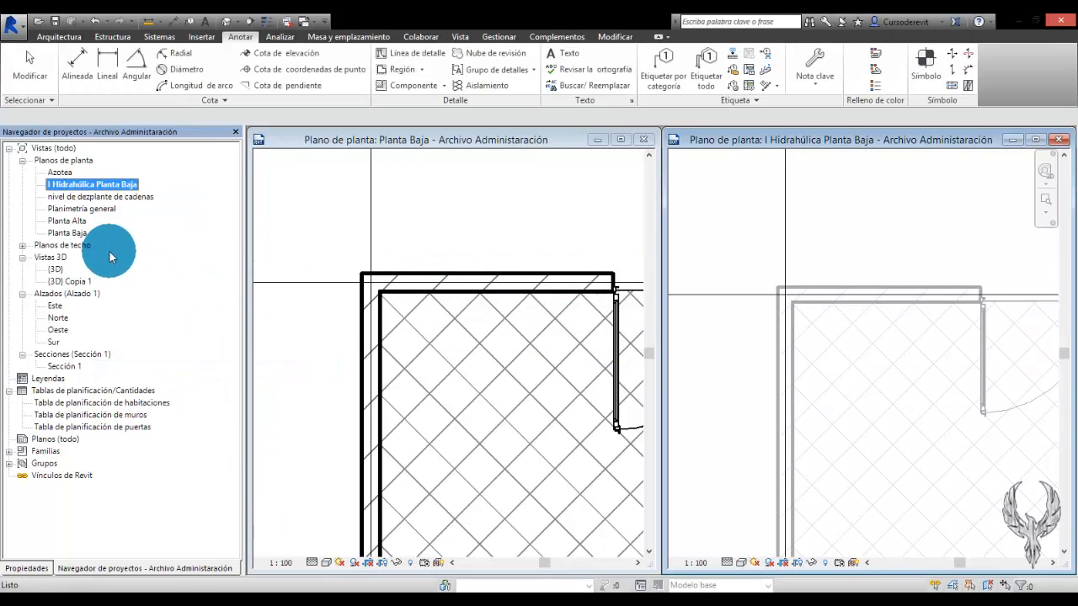
Duplicate the Planta Alta floor plan without details and rename the copy I Hidrahúlica Planta Alta.
left_click(71, 220)
right_click(74, 221)
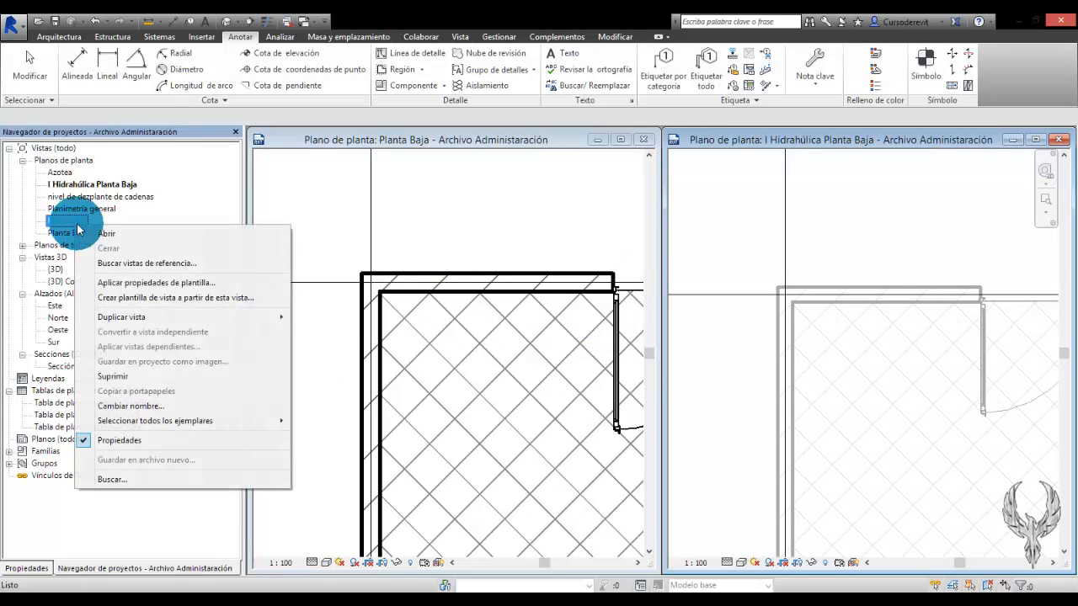
mouse_move(252, 318)
left_click(299, 320)
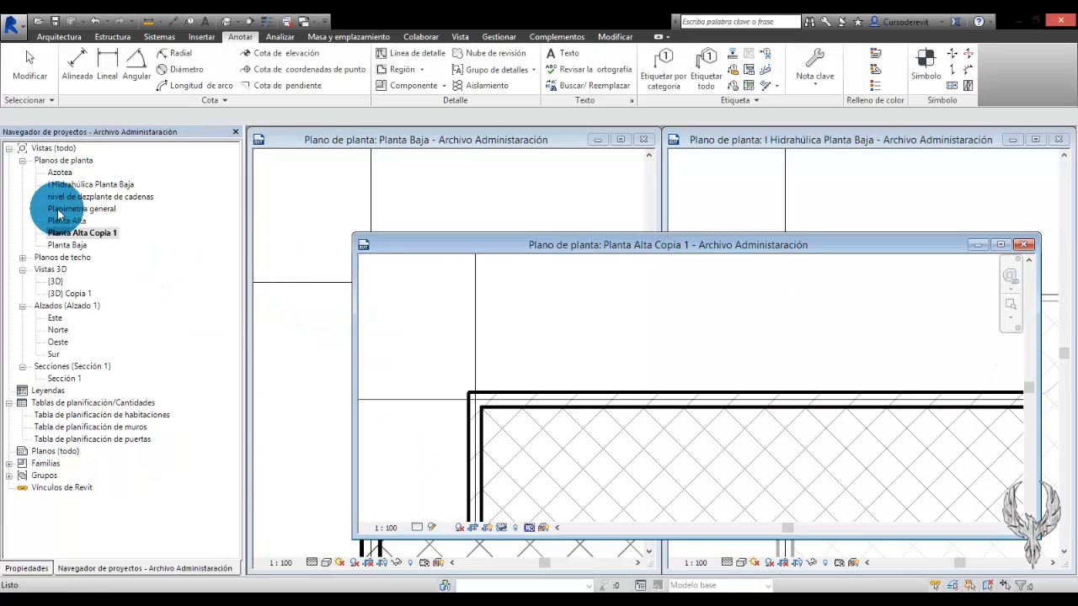
right_click(80, 233)
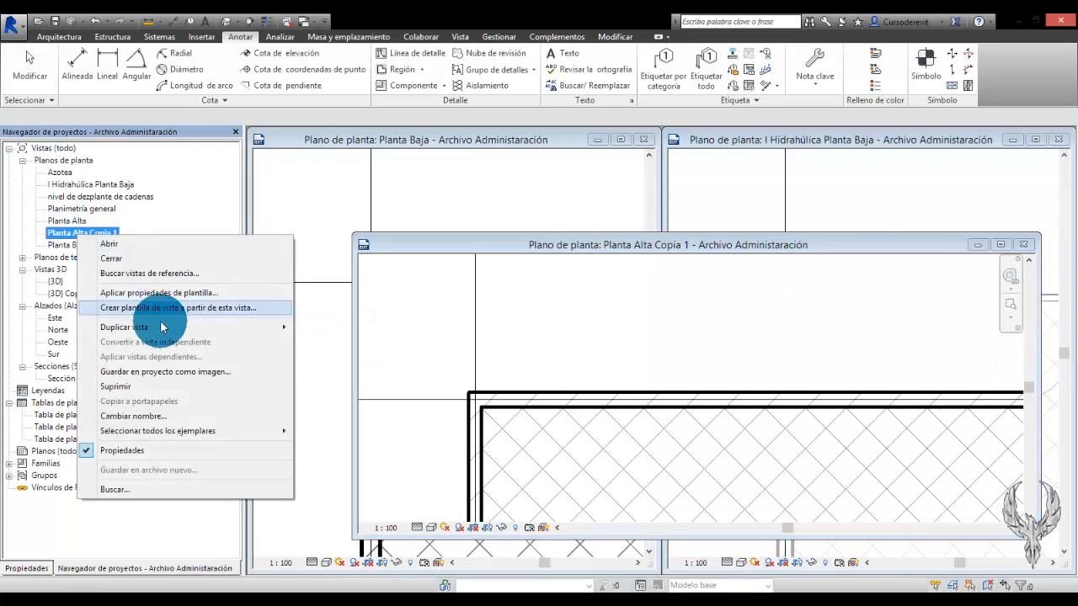
left_click(158, 415)
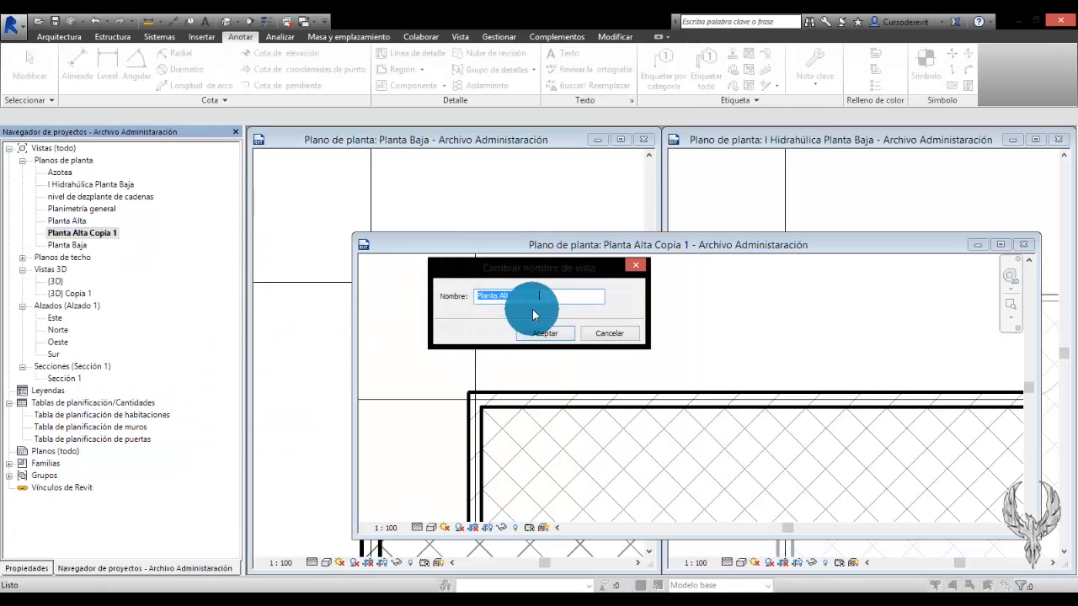
type("I Hidrahúlica Planta Baja")
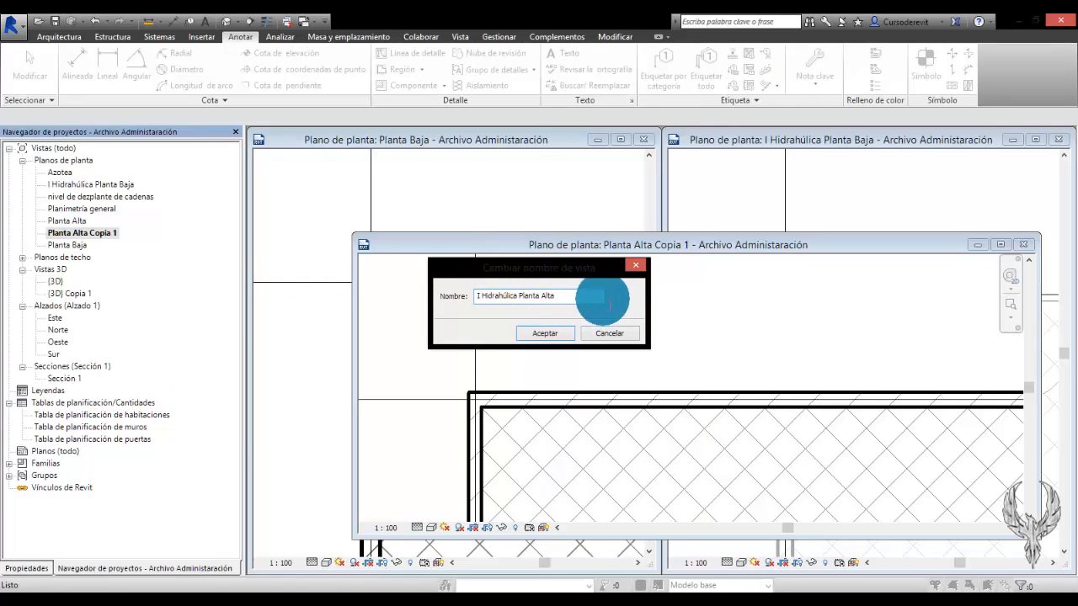
left_click(545, 333)
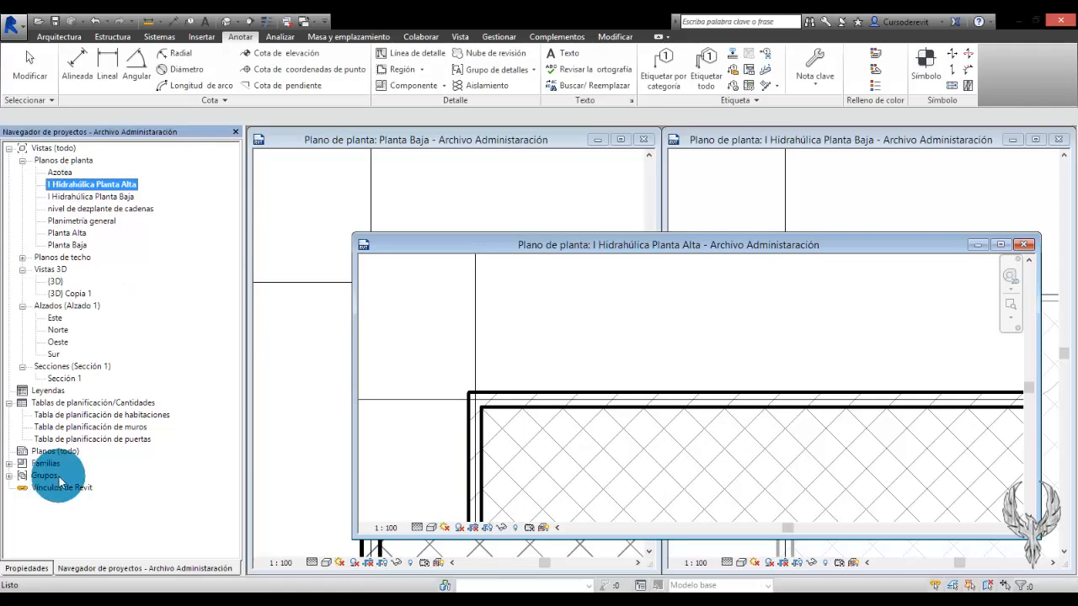
Set the discipline of the I Hidrahúlica Planta Alta view to Fontanería.
left_click(27, 568)
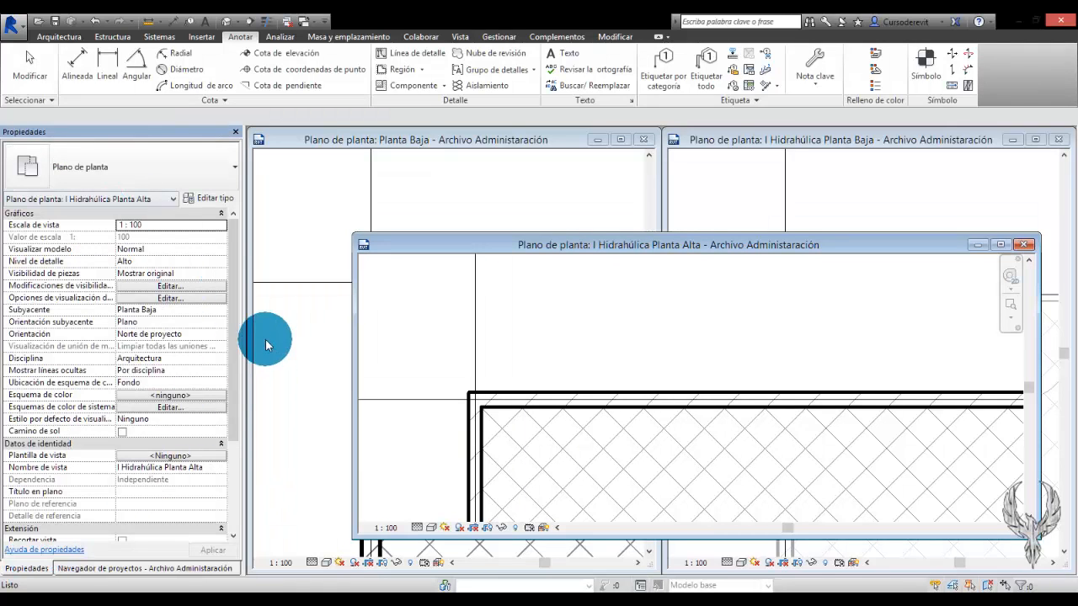
left_click_drag(233, 294, 233, 312)
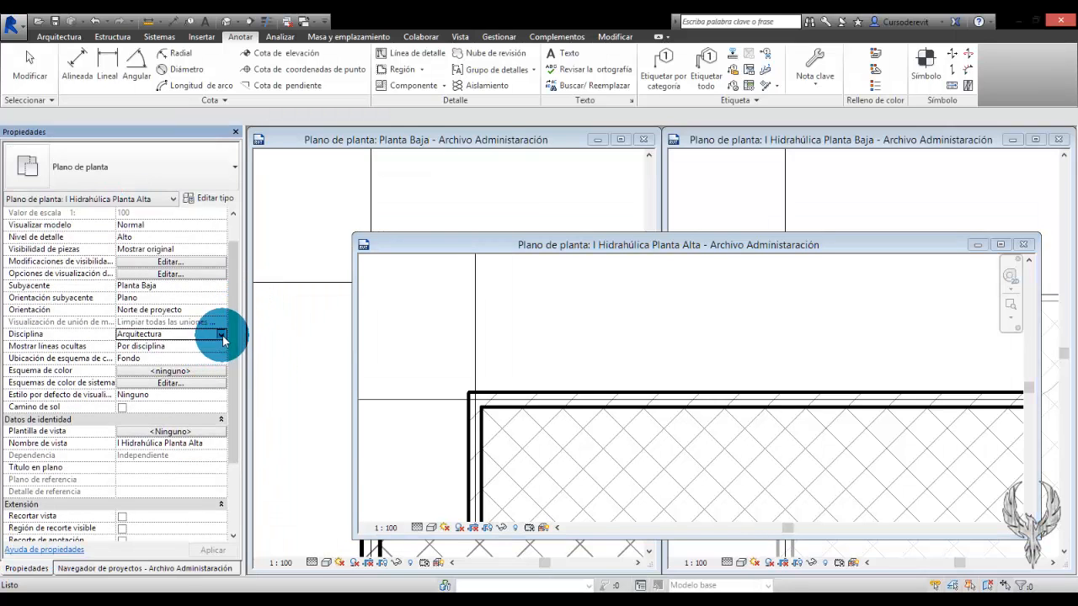
left_click(218, 335)
left_click(151, 386)
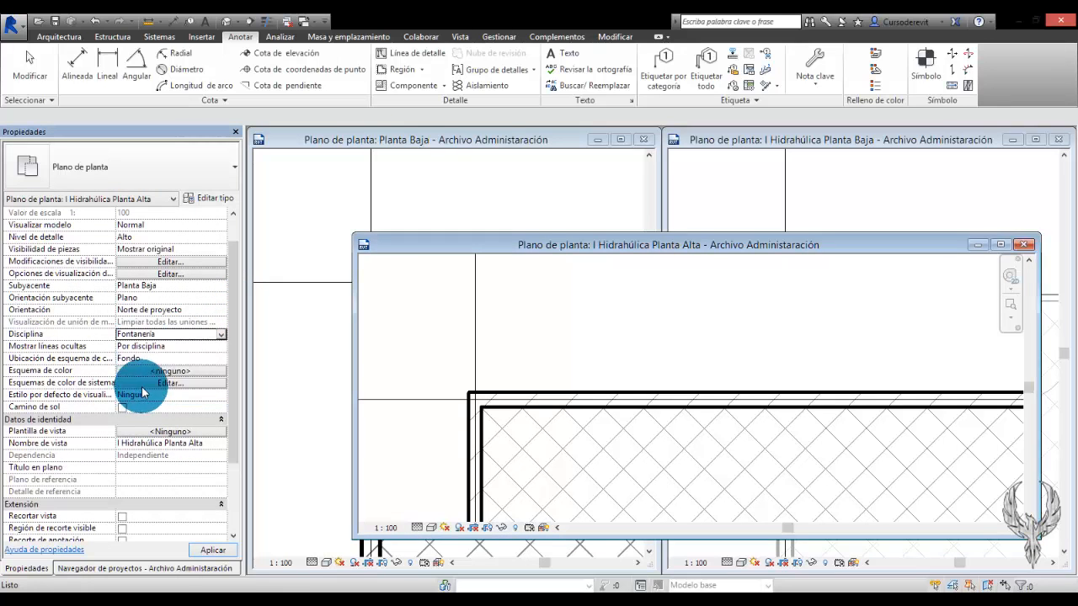
left_click(211, 552)
left_click(607, 368)
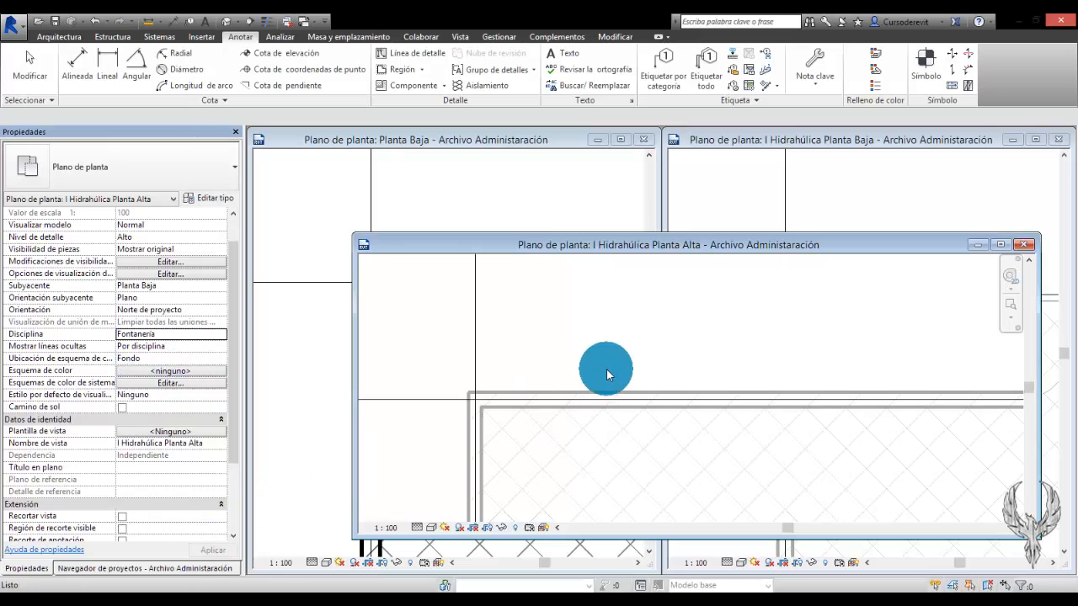
Inspect the walls and furniture in the I Hidrahúlica Planta Alta plan, close that view and activate Planta Baja.
scroll(609, 356, "down", 3)
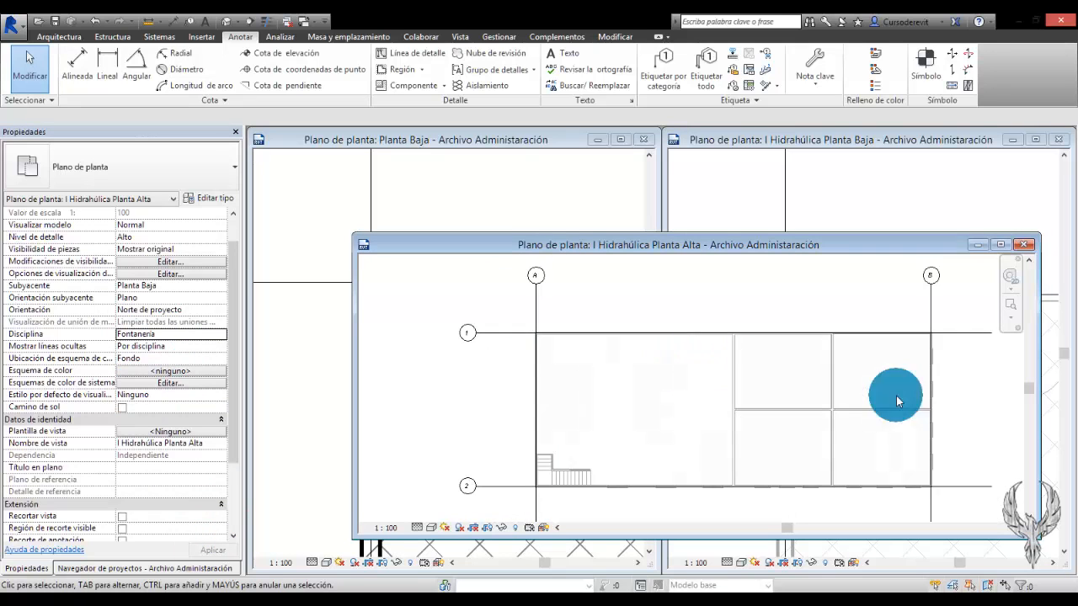
scroll(917, 349, "up", 2)
scroll(957, 336, "up", 5)
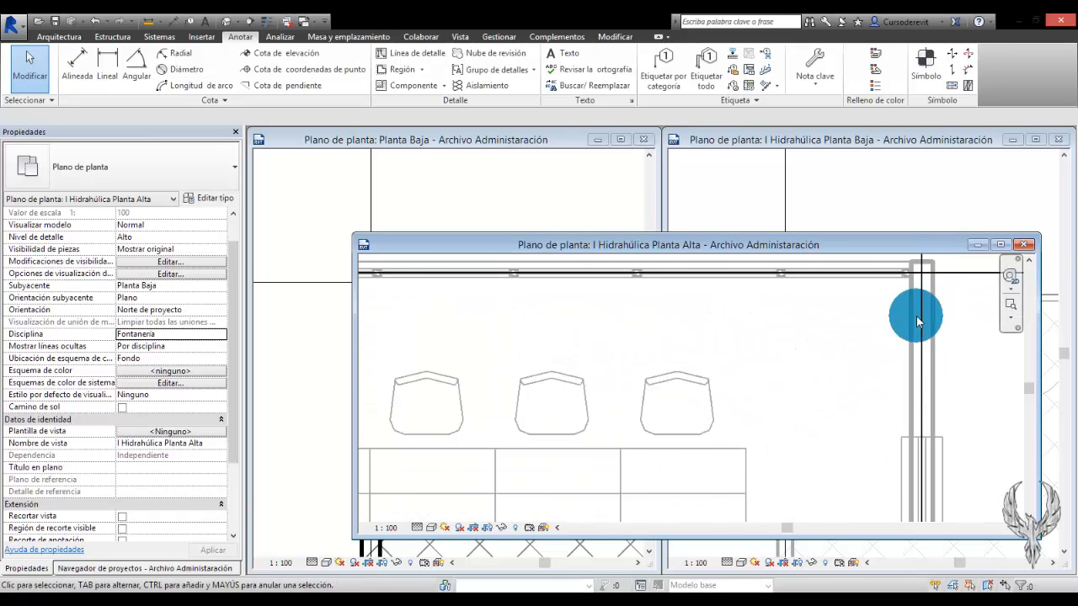
scroll(915, 301, "down", 3)
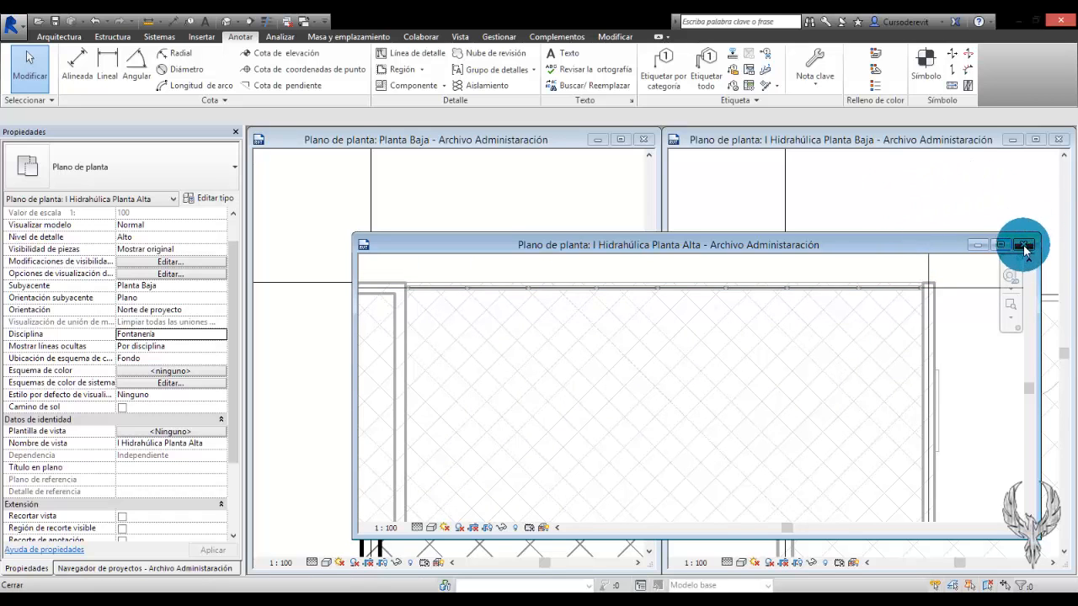
left_click(1026, 246)
left_click(505, 212)
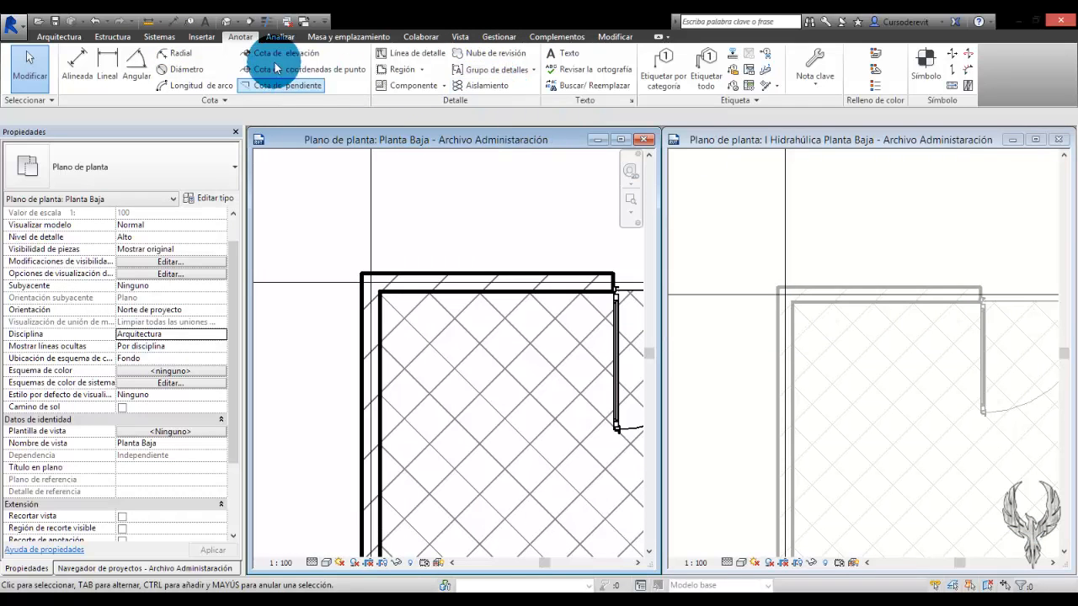
Start placing a plumbing fixture, agree to load a family and browse the library to Fontanería, MEP, Instalaciones, Sanitarios.
left_click(160, 37)
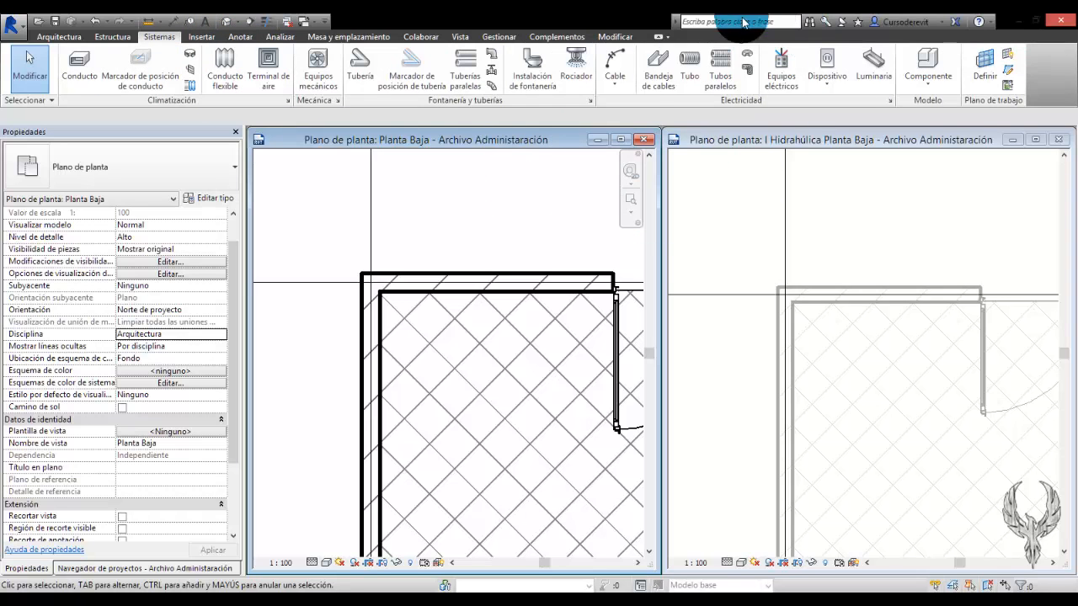
left_click(539, 77)
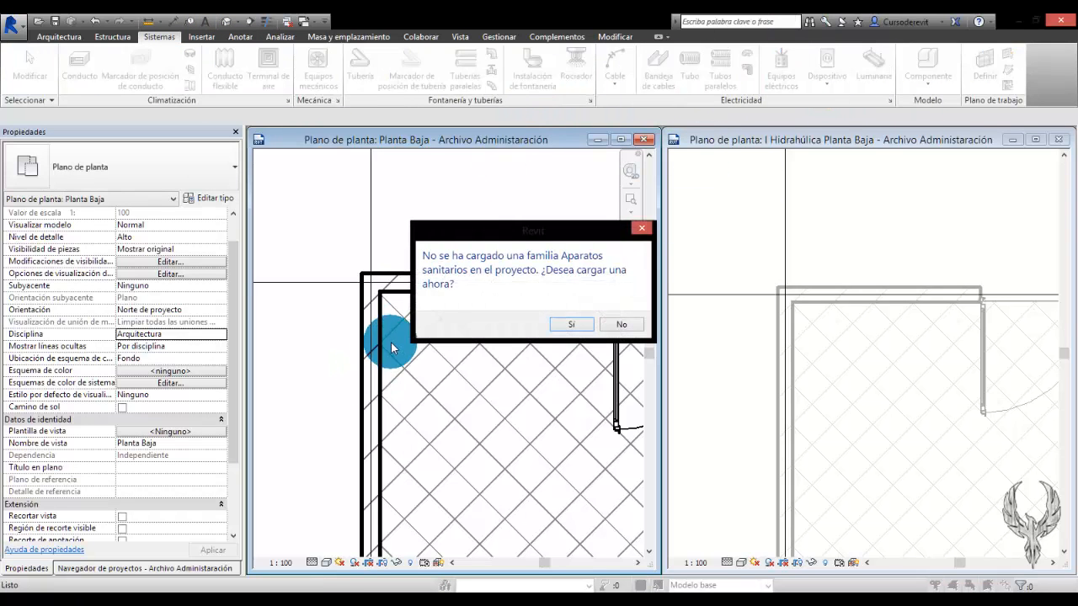
left_click(576, 324)
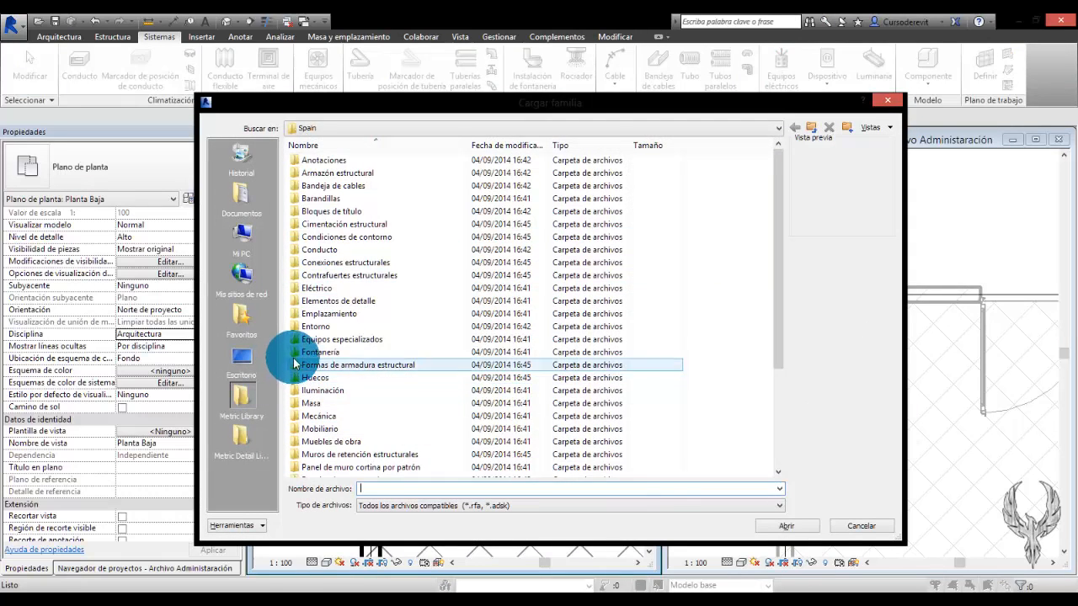
double_click(303, 352)
double_click(297, 175)
left_click(294, 174)
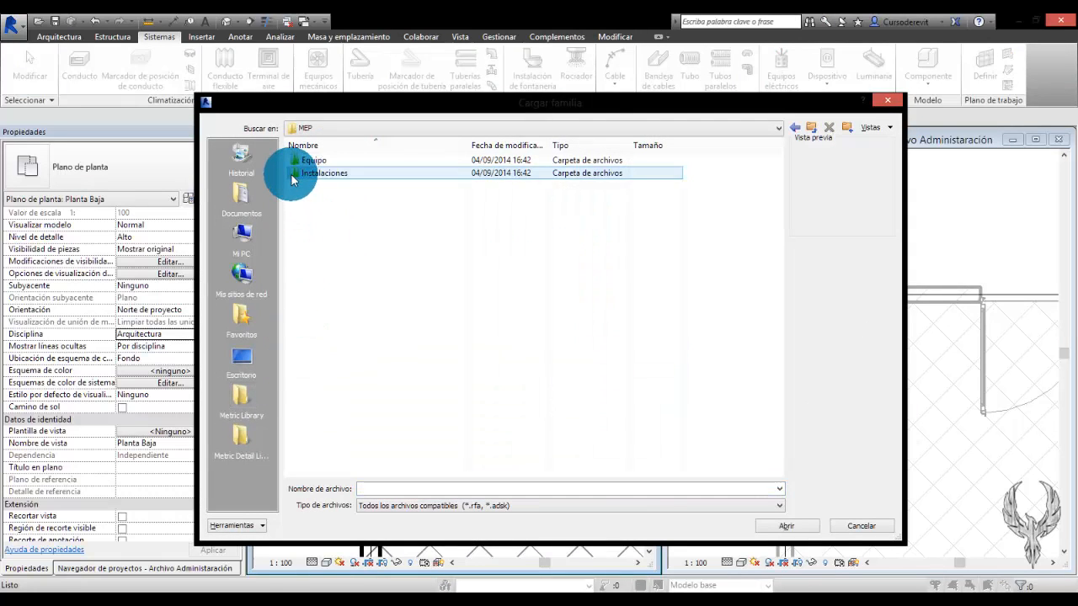
double_click(294, 174)
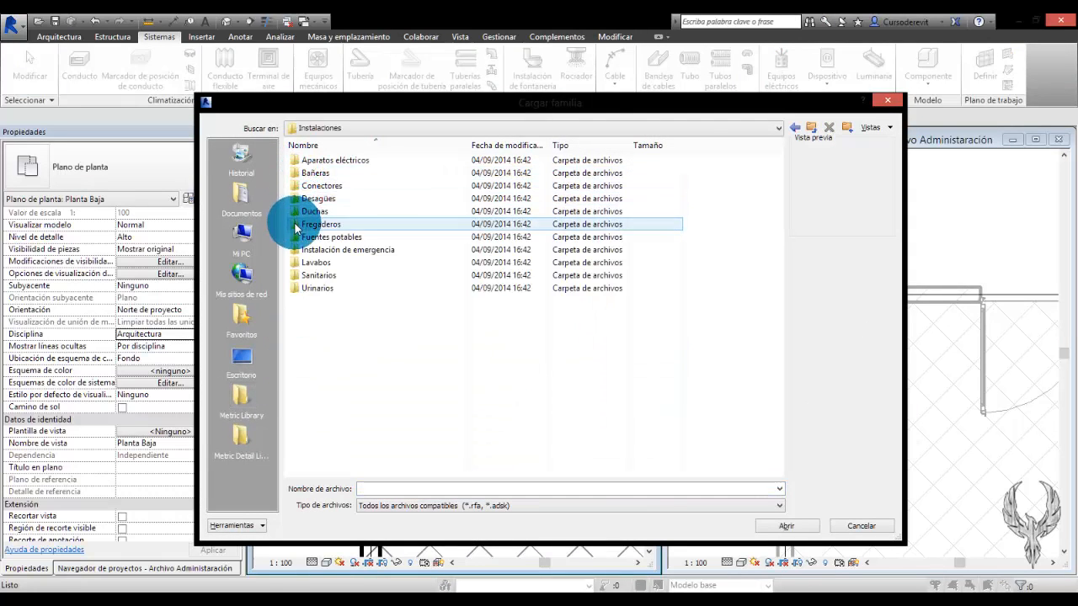
double_click(295, 276)
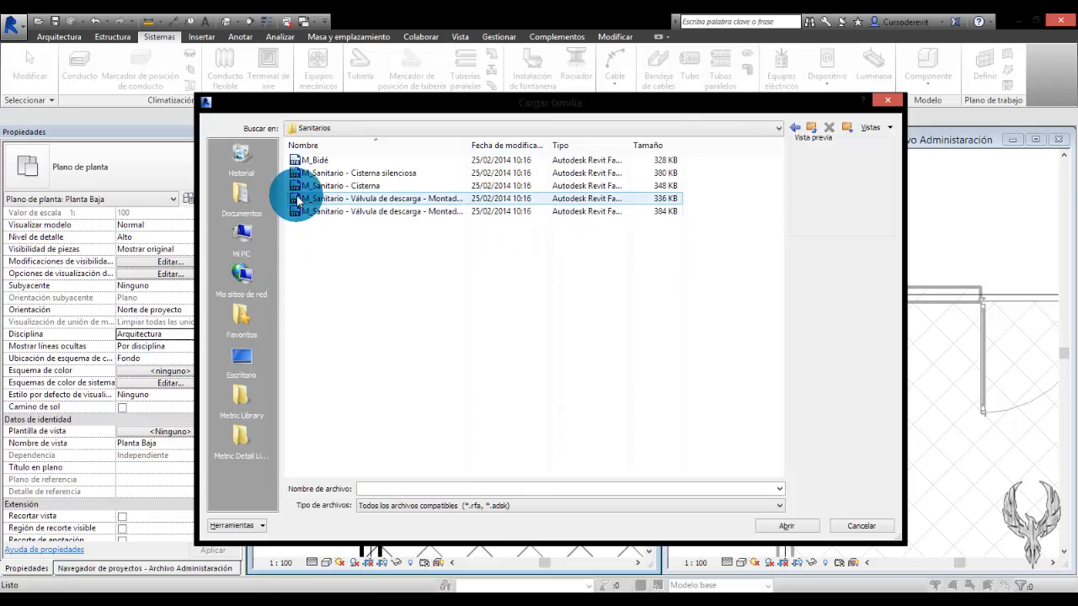
Load the M_Sanitario - Cisterna family and place one toilet against the inner face of the room's left wall in Planta Baja.
left_click(296, 198)
left_click(297, 186)
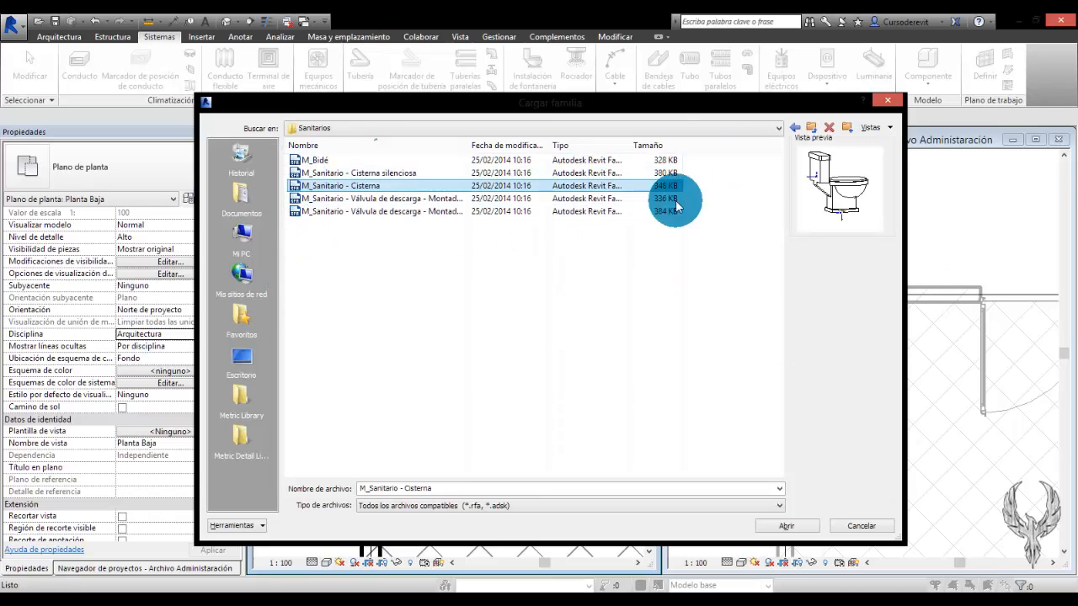
left_click(785, 526)
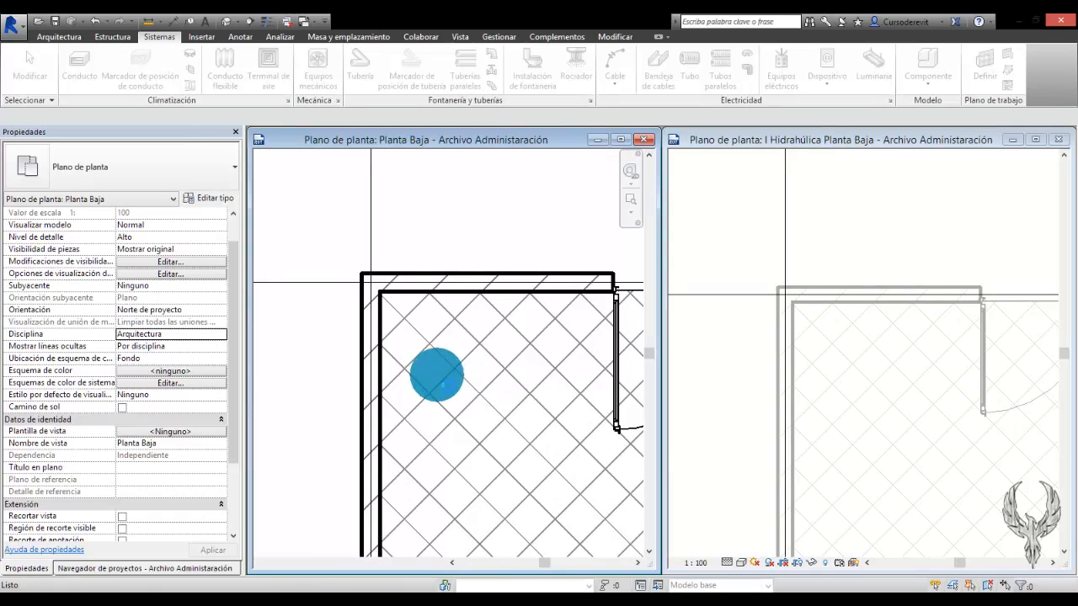
left_click(391, 369)
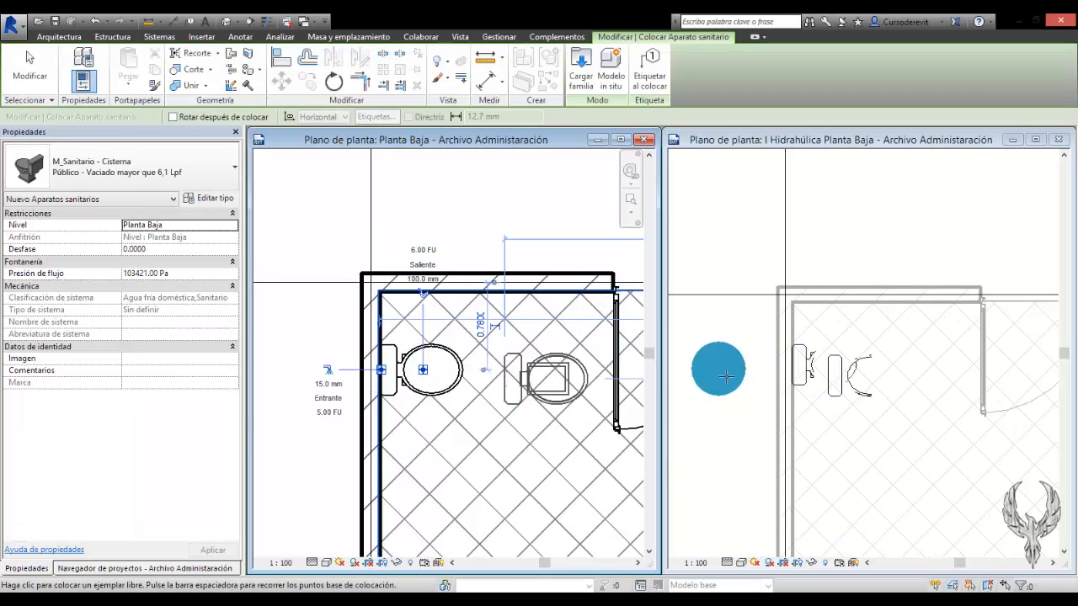
key("Escape")
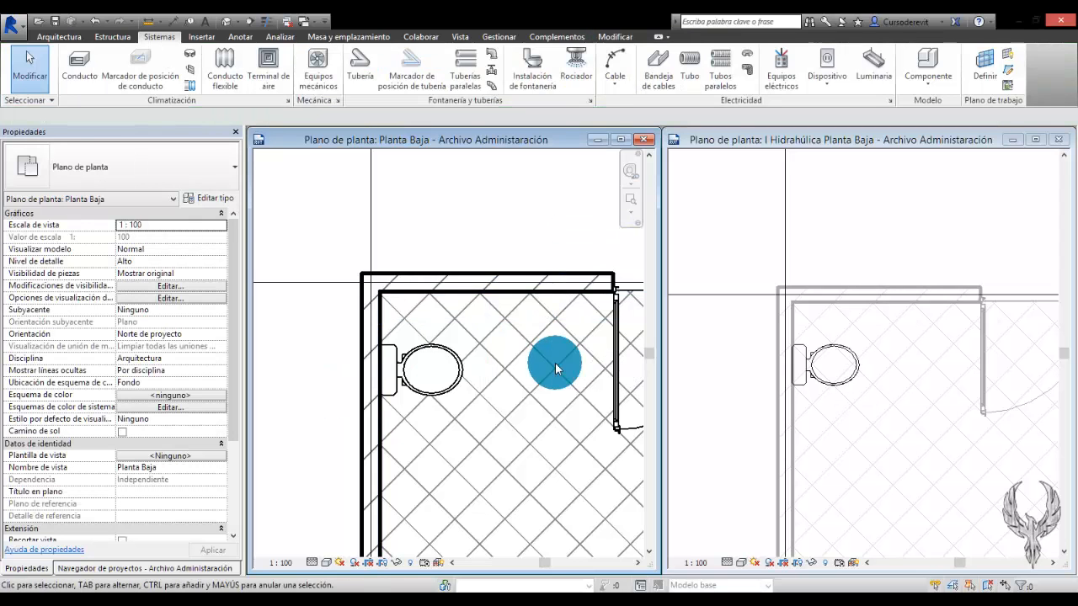
Examine how the toilet is displayed in the I Hidrahúlica Planta Baja plan and in the maximized Planta Baja plan.
left_click(888, 442)
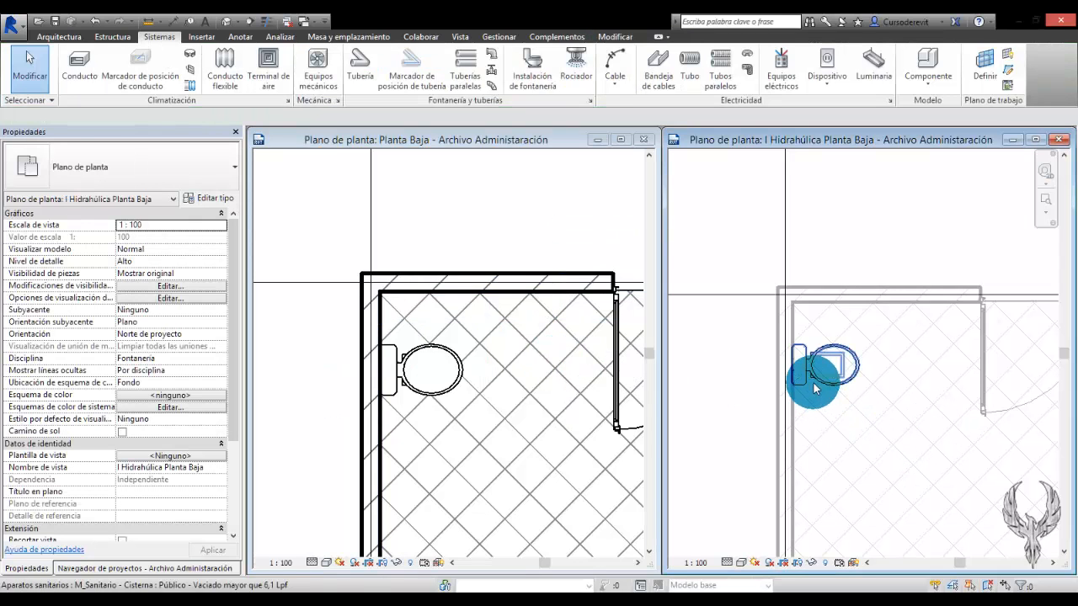
scroll(820, 409, "up", 3)
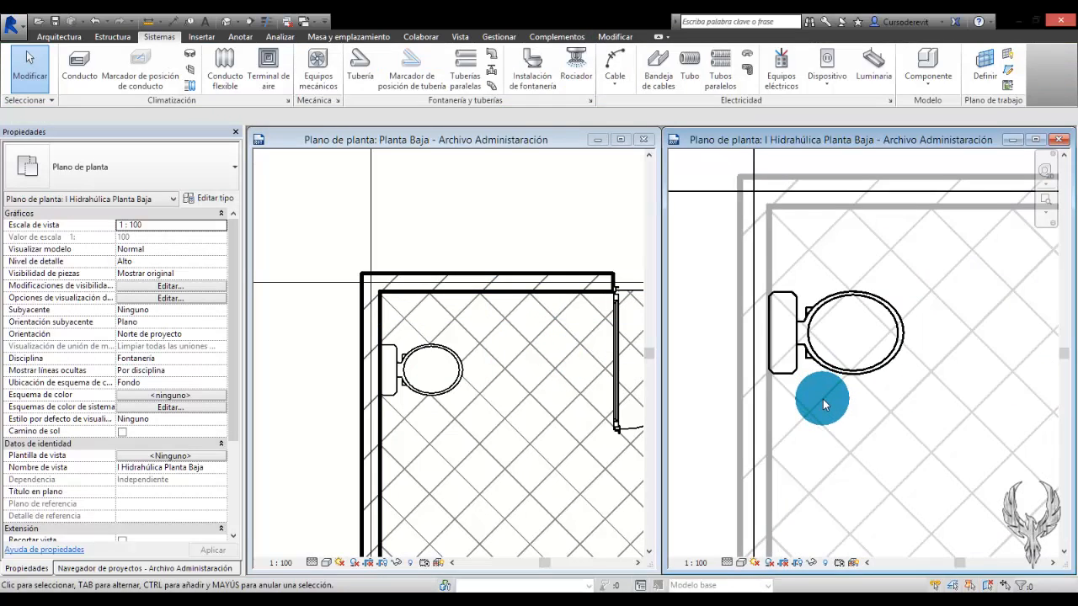
left_click(620, 139)
left_click(434, 341)
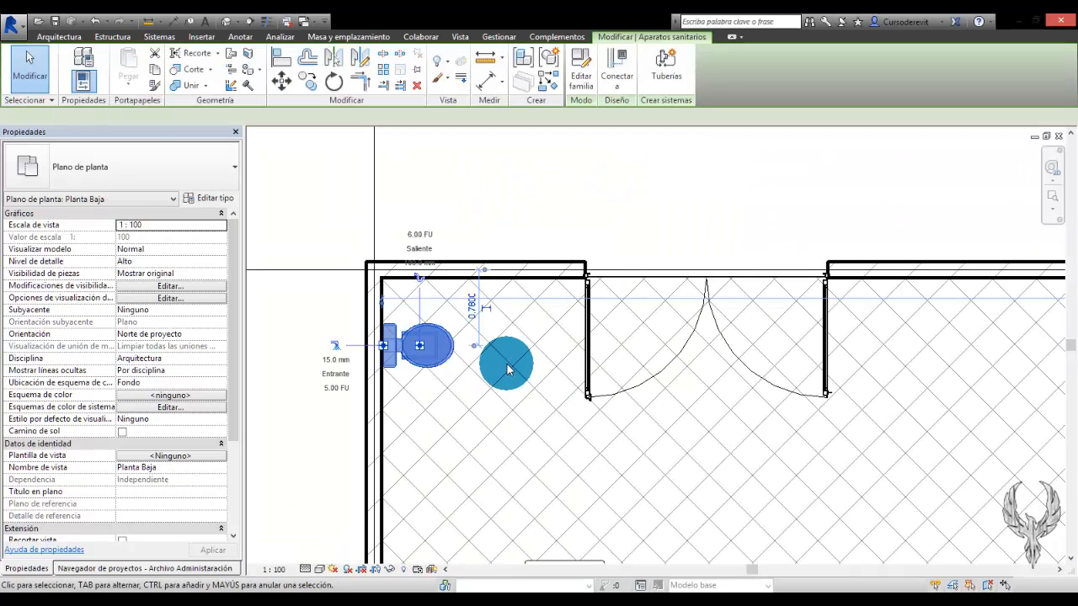
left_click(532, 221)
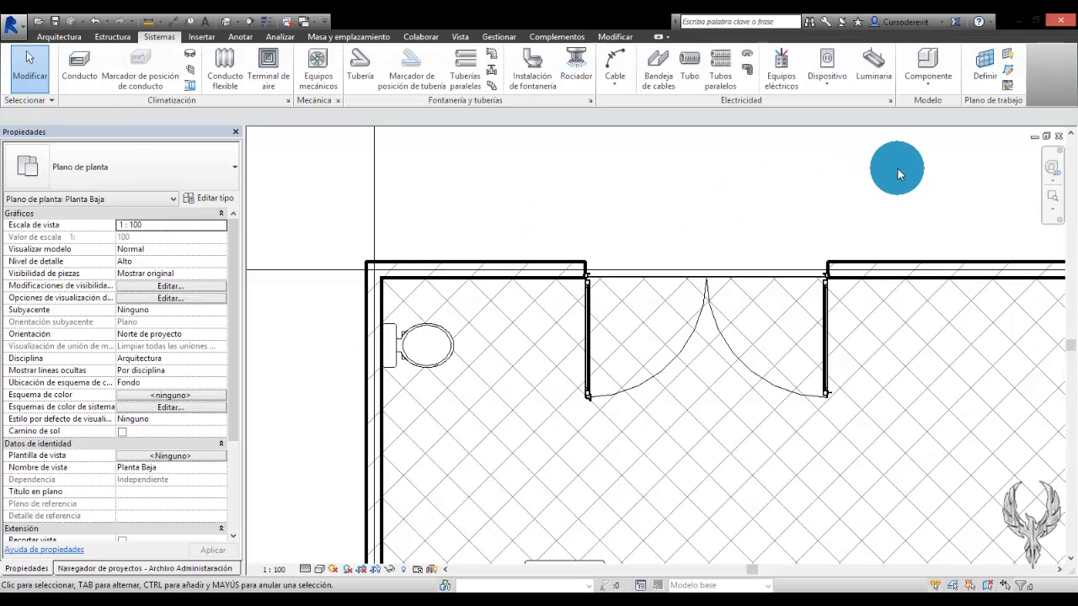
Maximize the I Hidrahúlica Planta Baja plan to examine its toilet's line display, and return to tiled views.
key("w")
key("t")
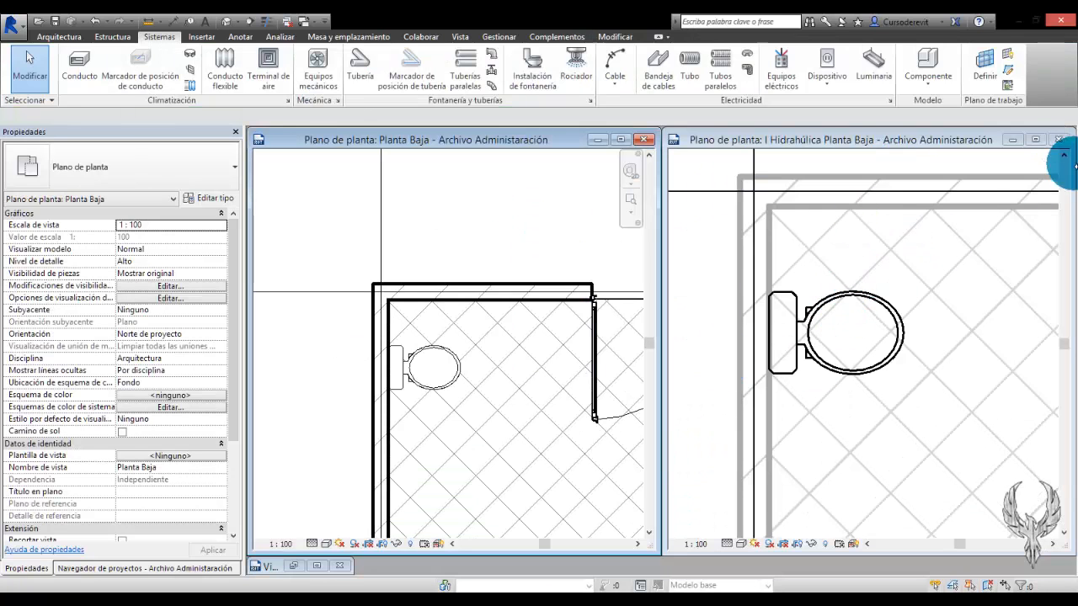
left_click(1036, 140)
scroll(404, 303, "up", 2)
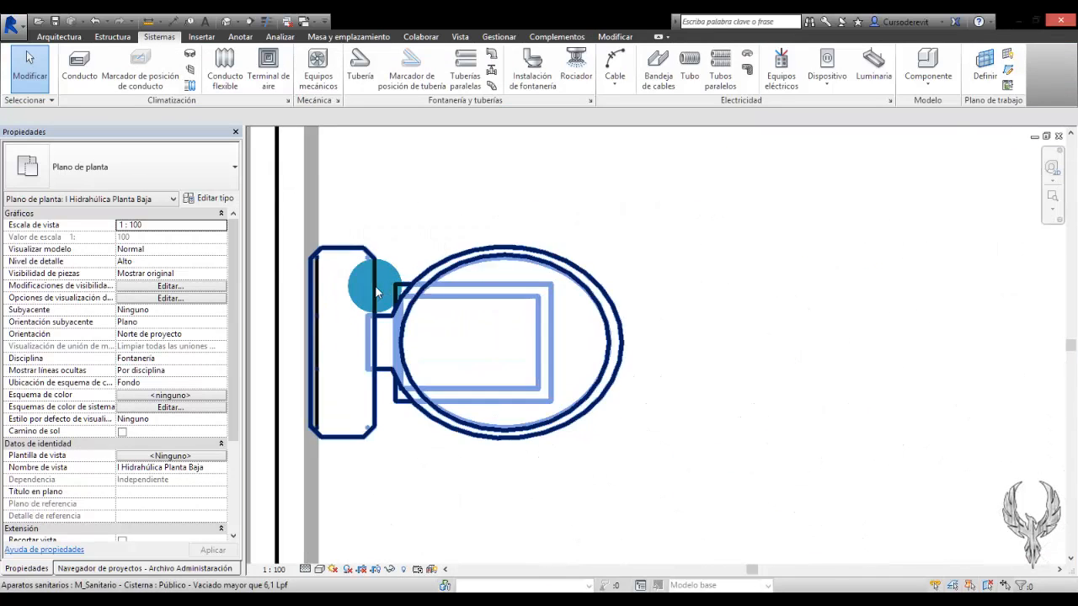
left_click(466, 355)
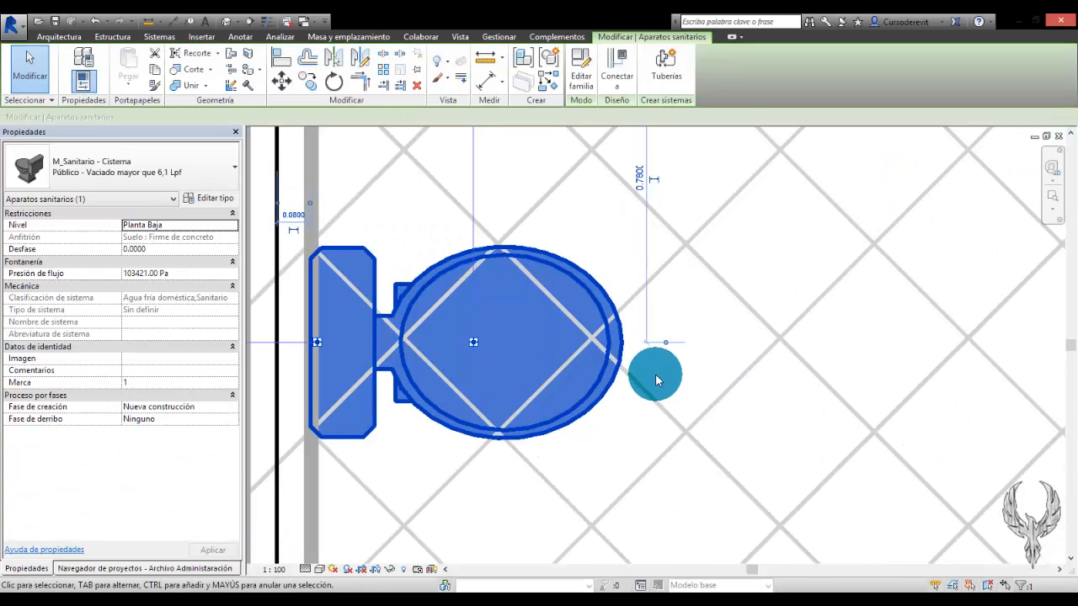
left_click(657, 380)
key("w")
key("t")
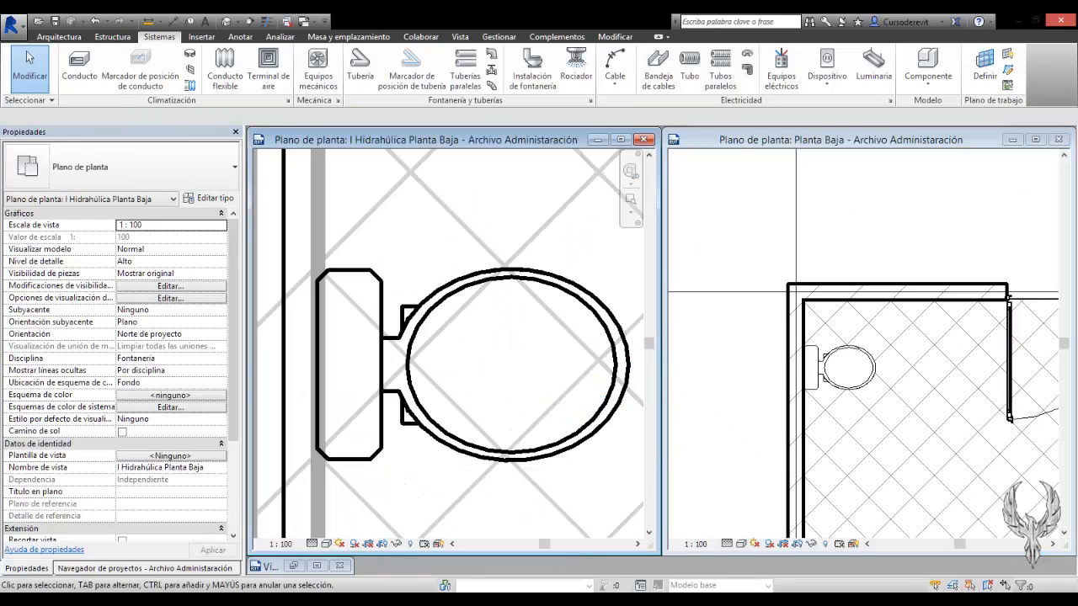
Bring up the {3D} view, open the {3D} Copia 1 view and tile the open views.
left_click(303, 566)
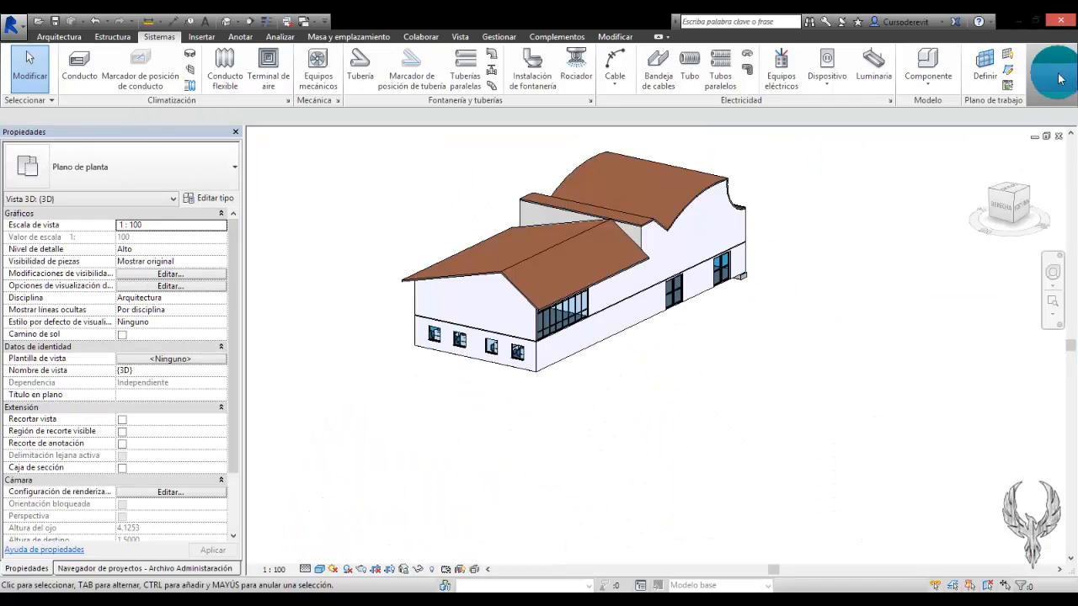
left_click(130, 569)
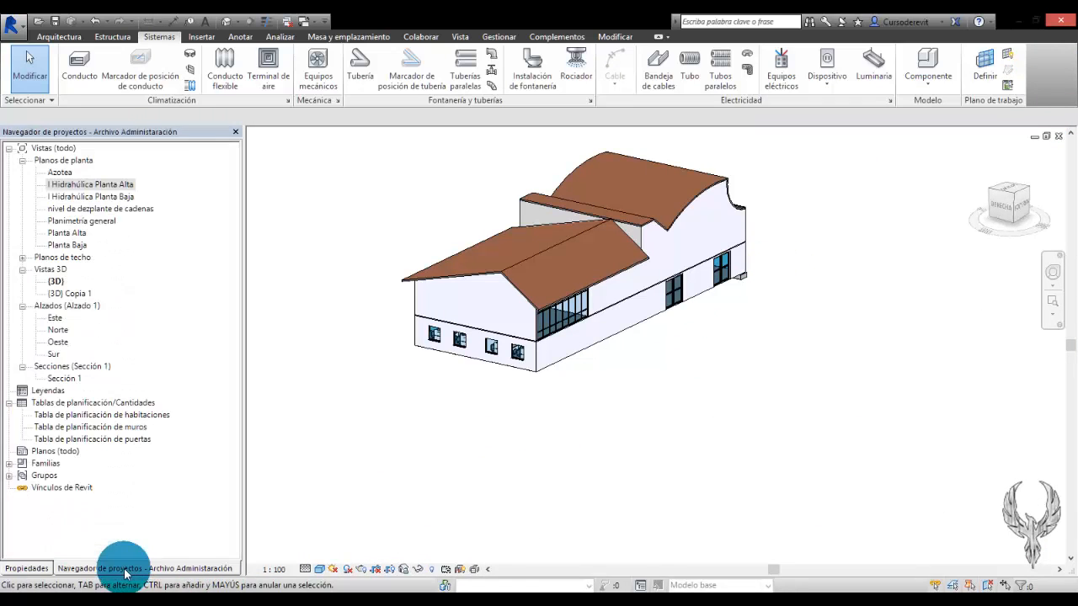
left_click(71, 295)
double_click(70, 294)
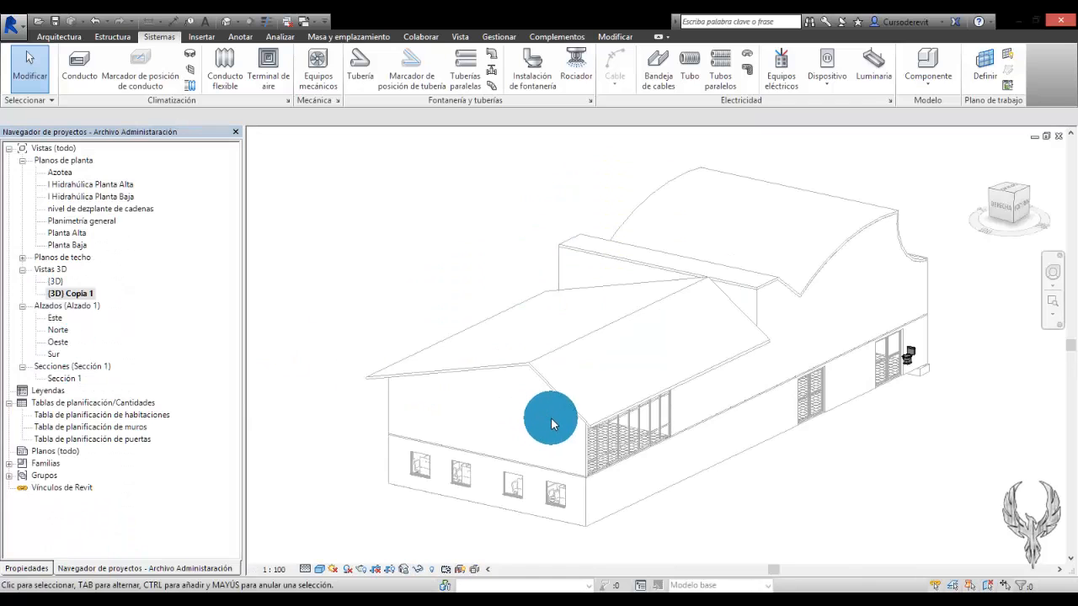
key("w")
key("t")
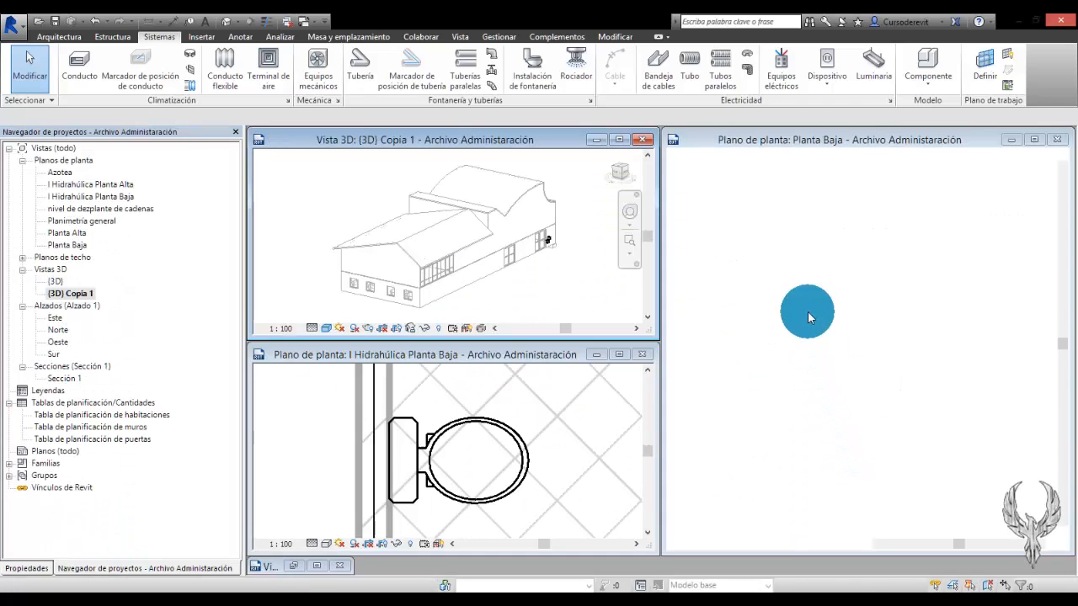
Close the two ground-floor plan views and tile the {3D} and {3D} Copia 1 views side by side.
left_click(642, 354)
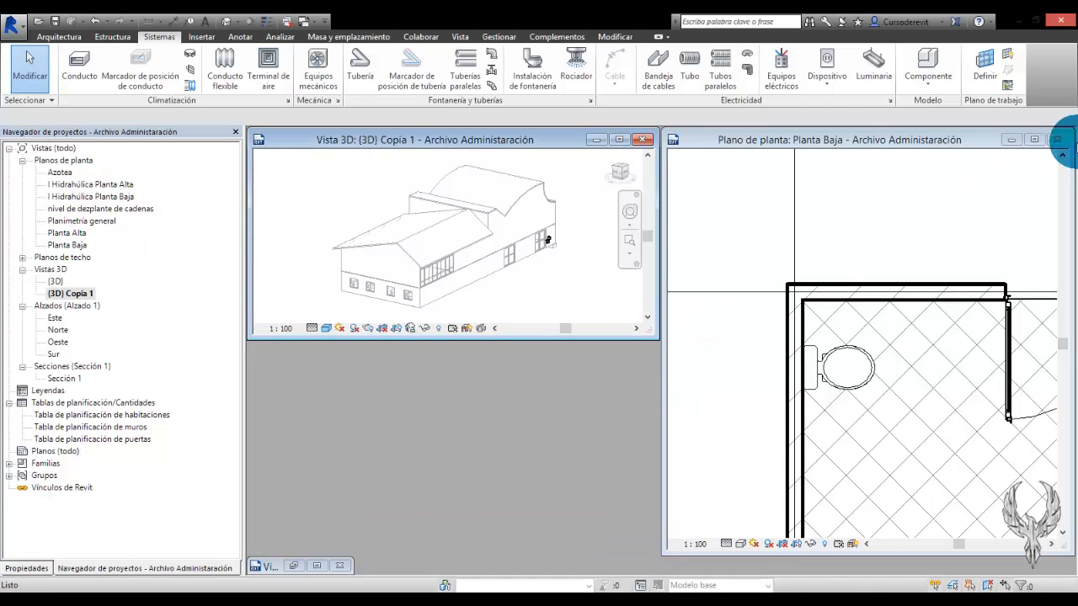
left_click(1059, 140)
left_click(321, 566)
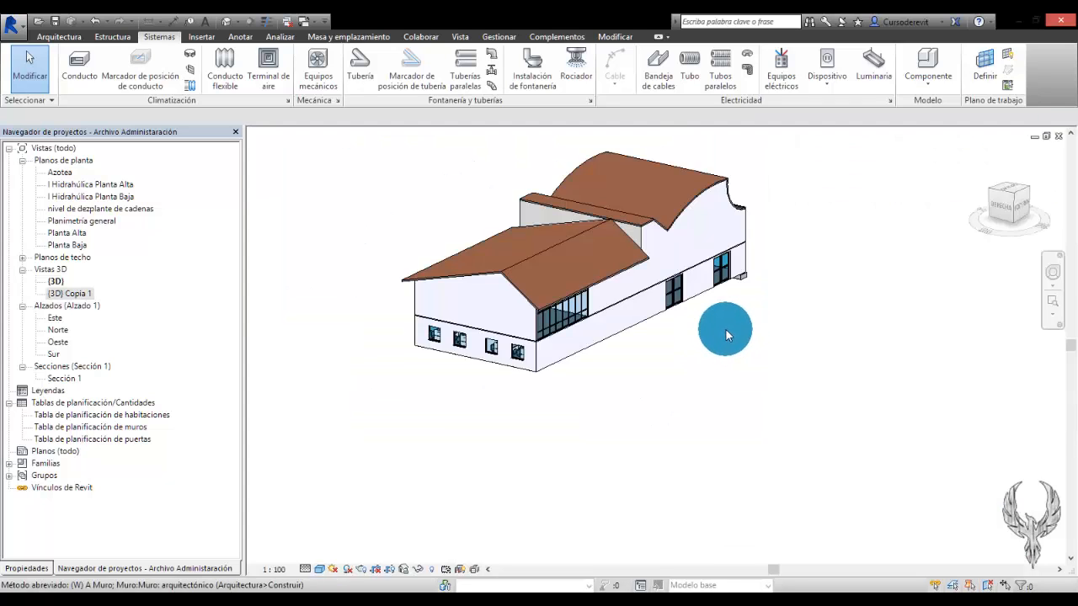
key("w")
key("t")
Compare the visibility of the toilet behind the wall beside the corner door in the {3D} and {3D} Copia 1 views.
scroll(409, 325, "down", 3)
middle_click_drag(409, 325, 532, 378, "shift")
scroll(532, 378, "up", 6)
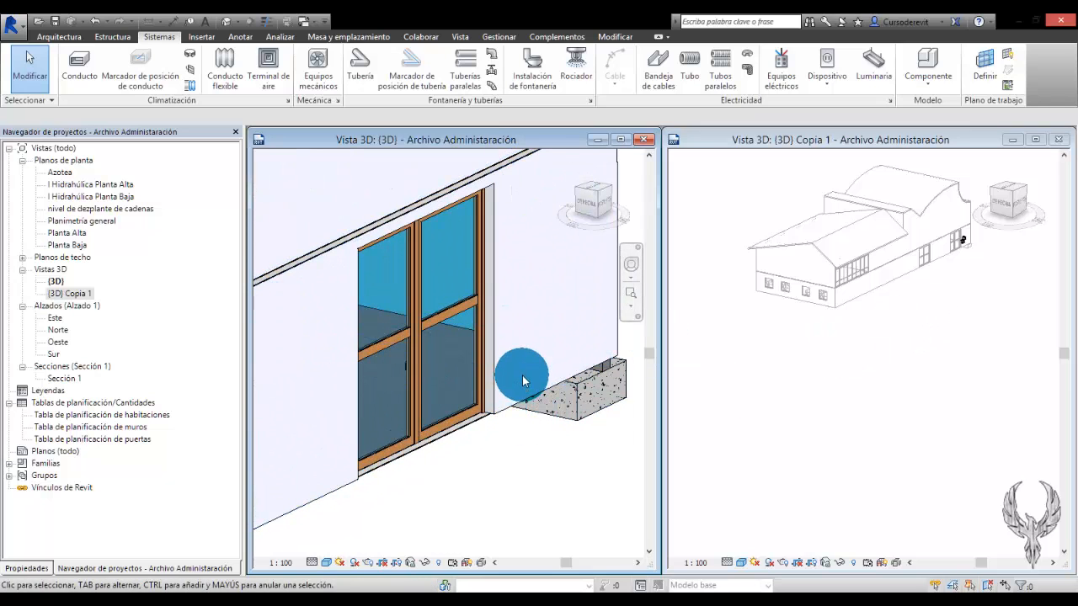
left_click(499, 338)
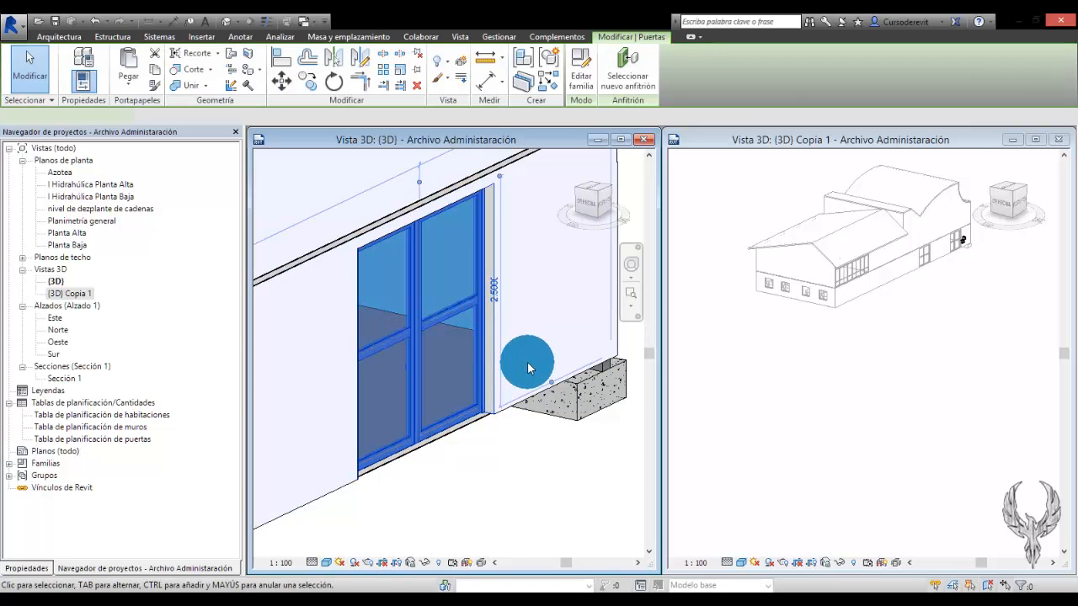
scroll(543, 371, "up", 3)
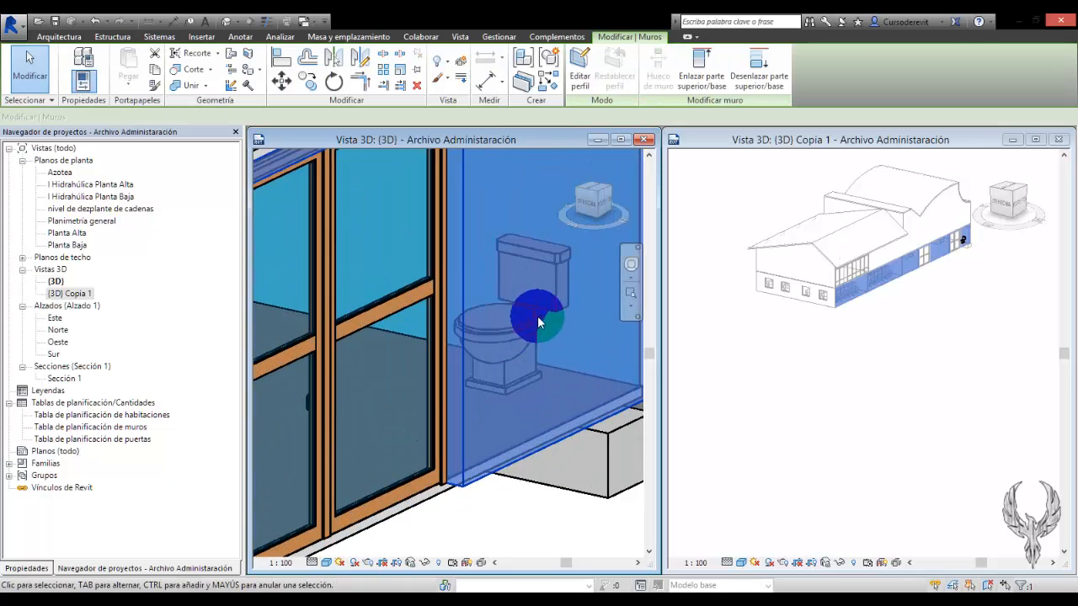
scroll(951, 244, "up", 5)
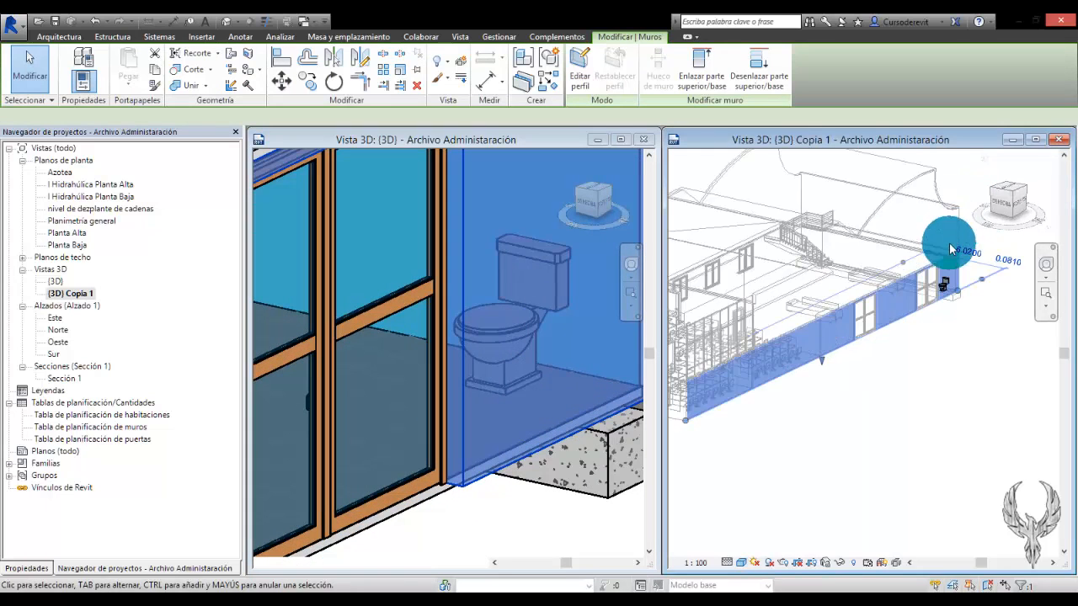
scroll(949, 305, "up", 3)
left_click(926, 495)
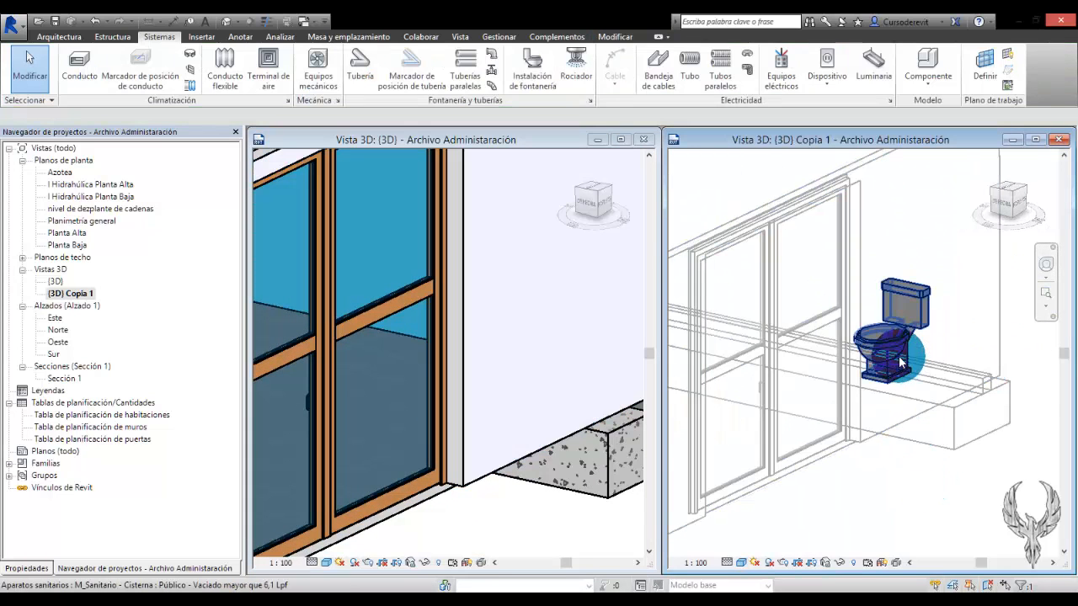
scroll(904, 358, "up", 2)
Maximize the {3D} Copia 1 view and select the toilet to examine its display and pipe connectors.
left_click(1036, 140)
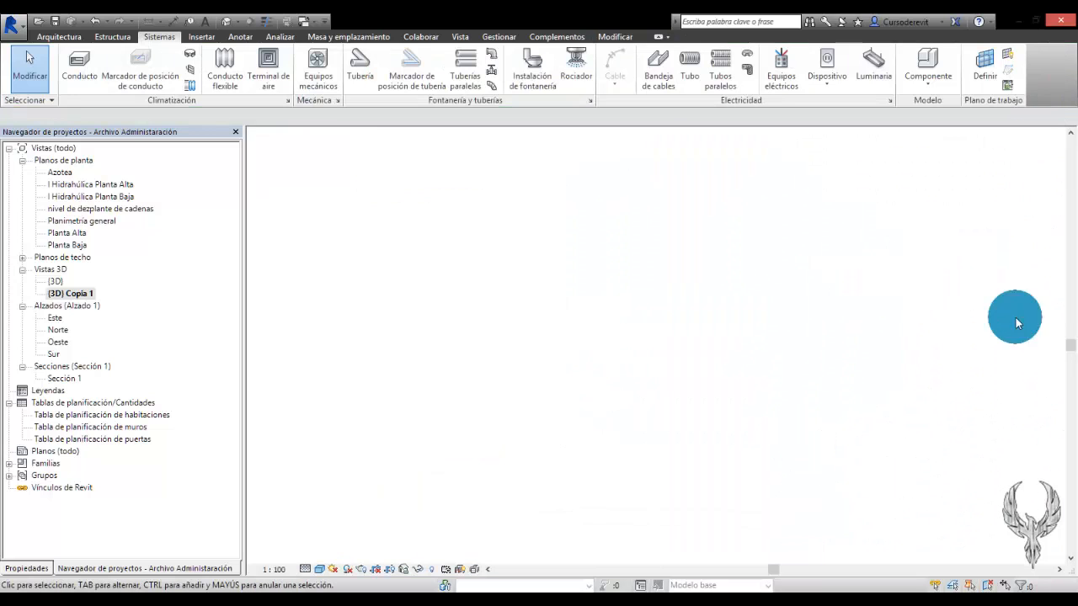
scroll(998, 360, "down", 4)
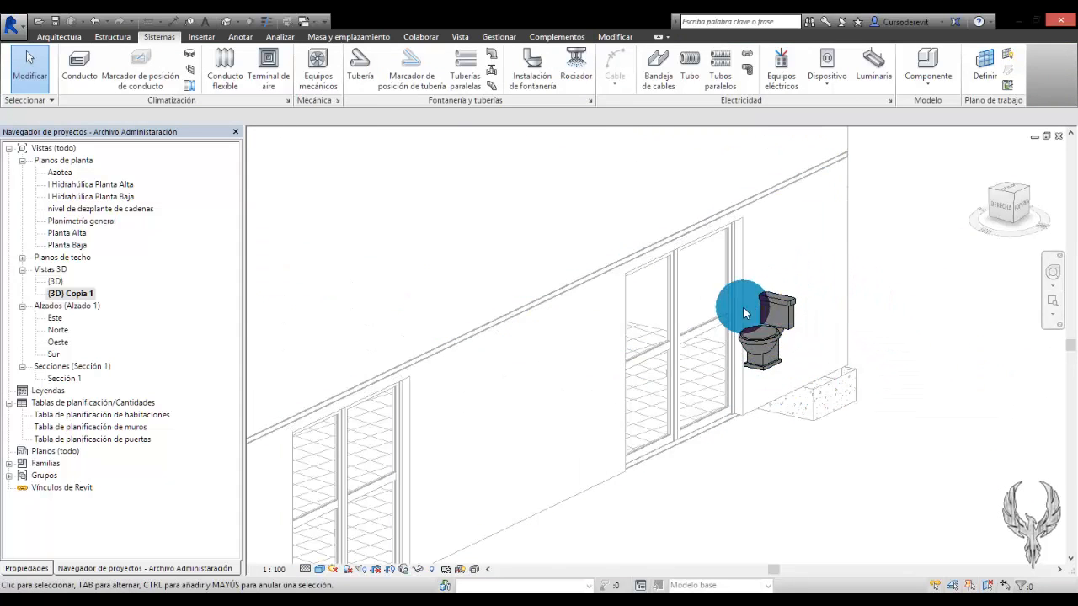
scroll(757, 315, "up", 3)
left_click(760, 337)
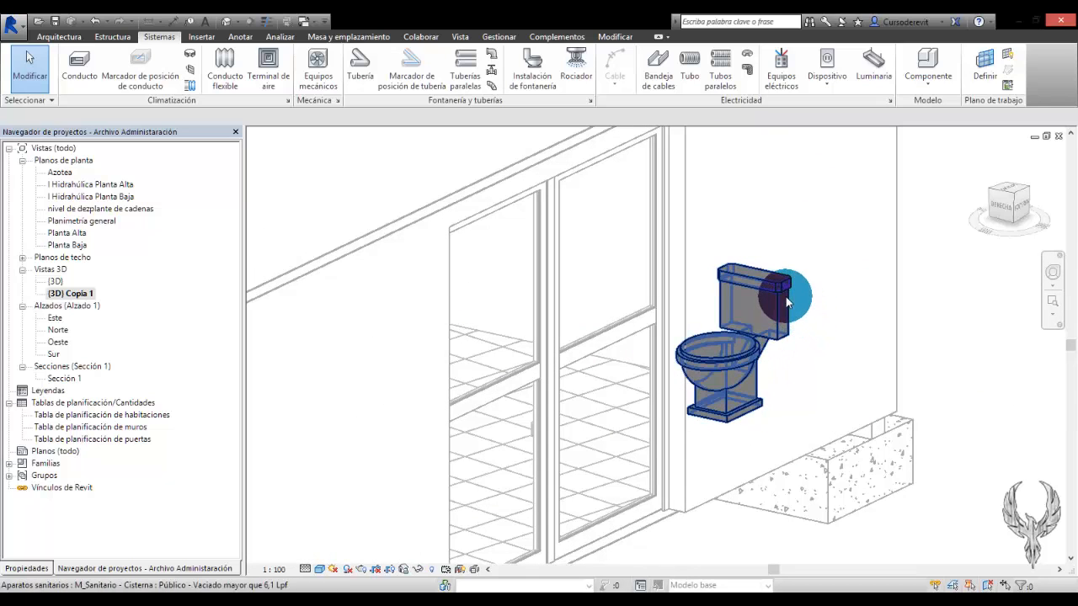
scroll(797, 299, "down", 1)
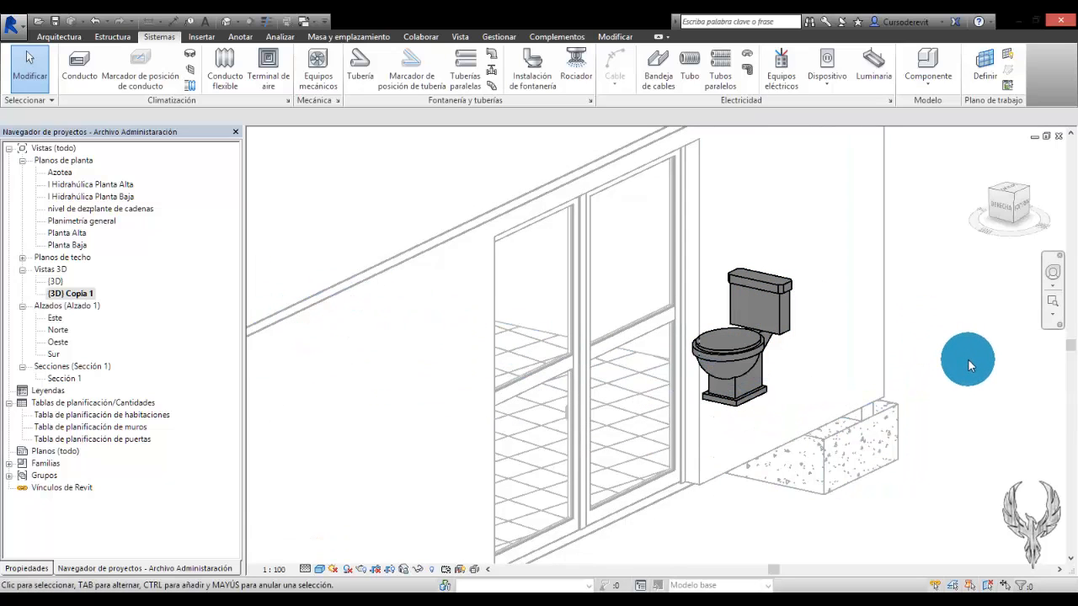
left_click(778, 303)
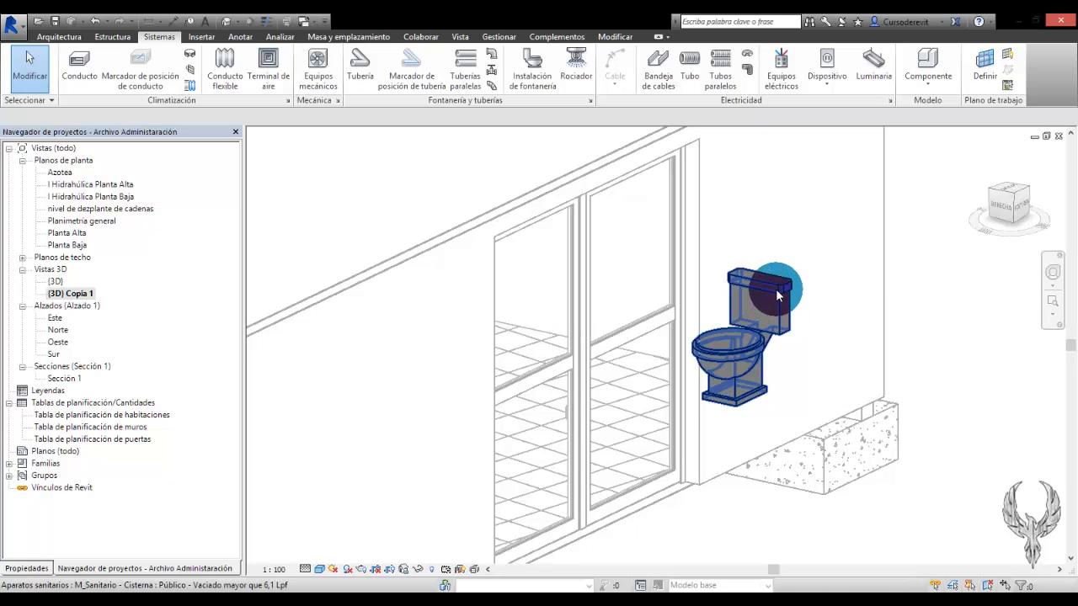
left_click(938, 328)
left_click(760, 375)
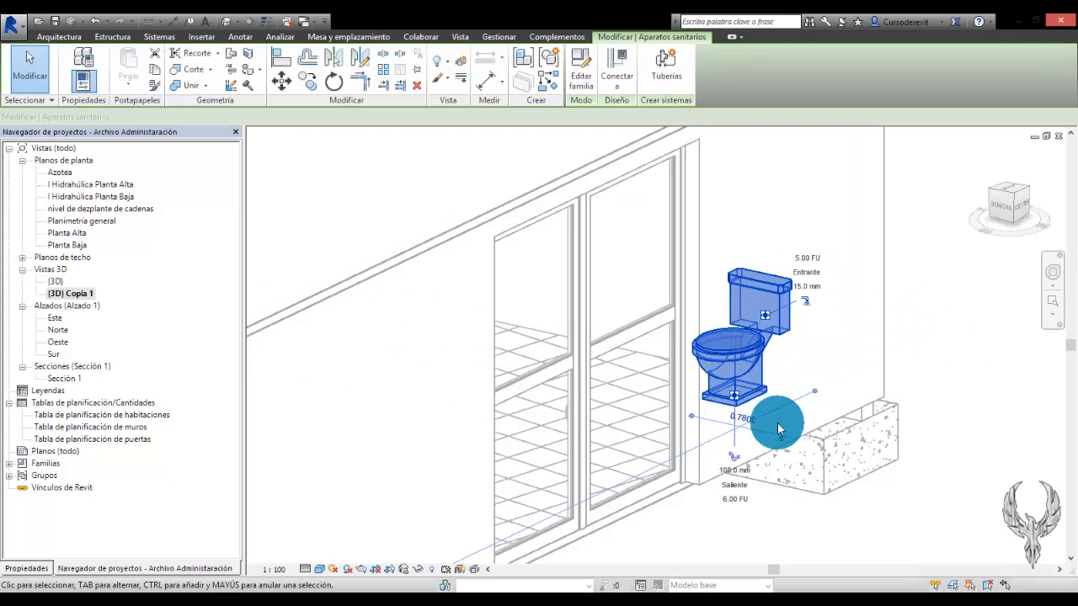
Try to start a pipe from the toilet's 15 mm water inlet connector.
scroll(785, 407, "up", 1)
middle_click_drag(792, 368, 703, 422)
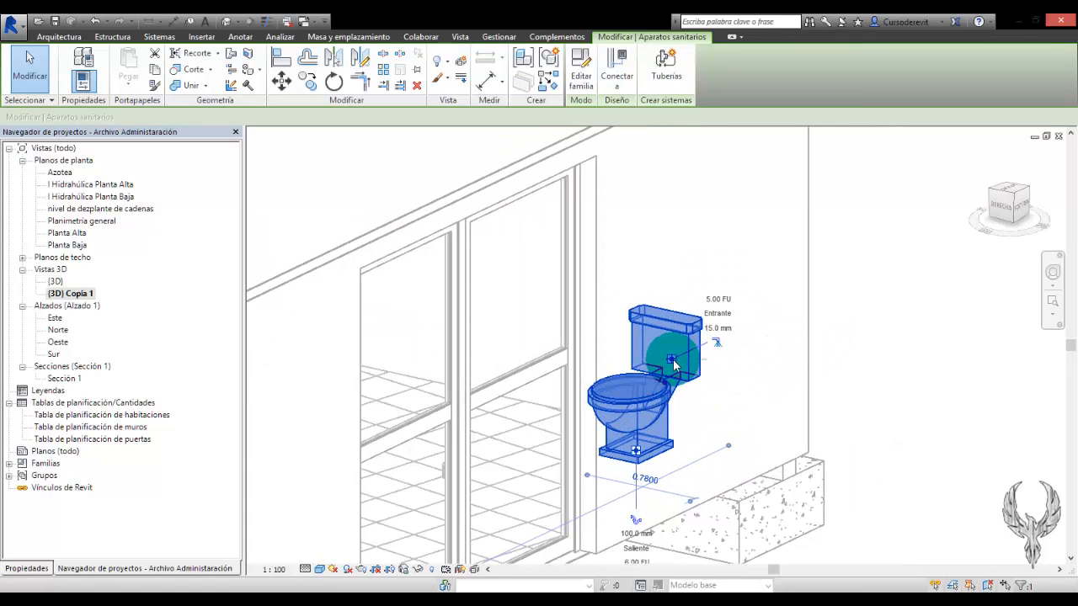
left_click(733, 338)
left_click(673, 359)
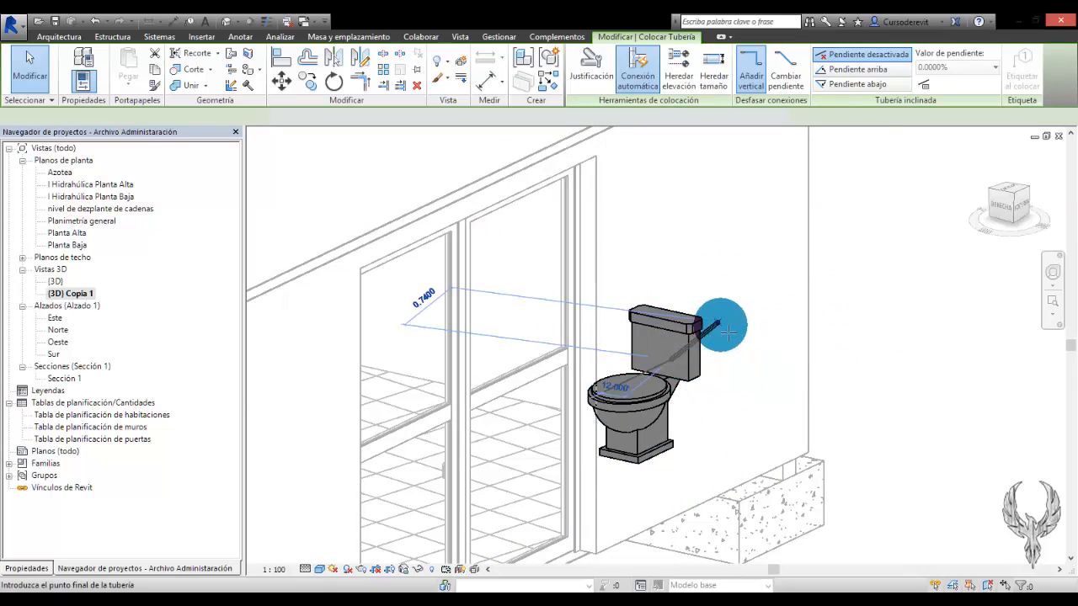
key("Escape")
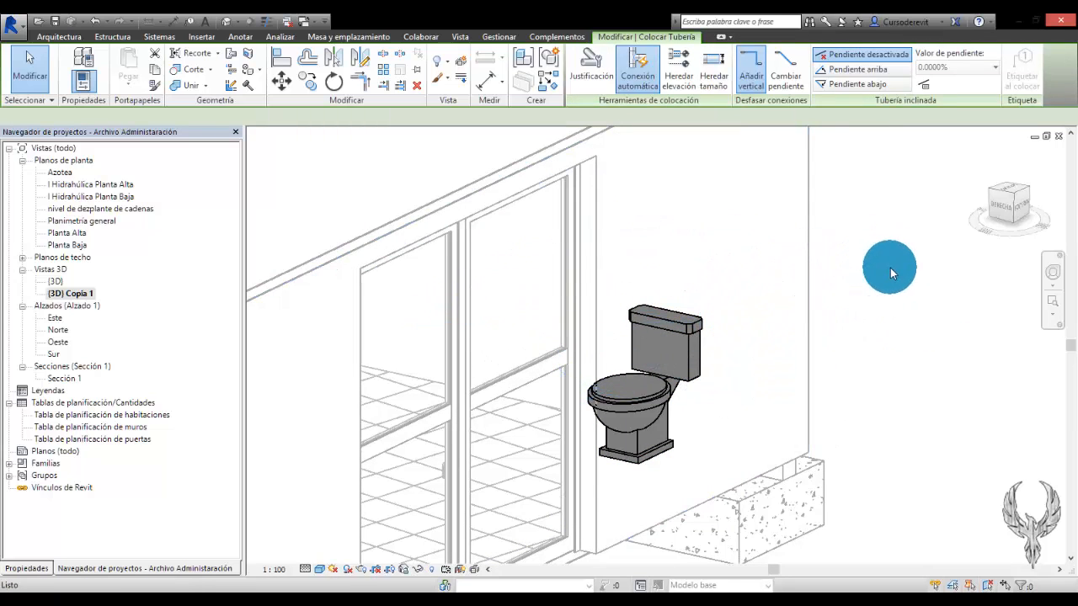
scroll(712, 363, "down", 4)
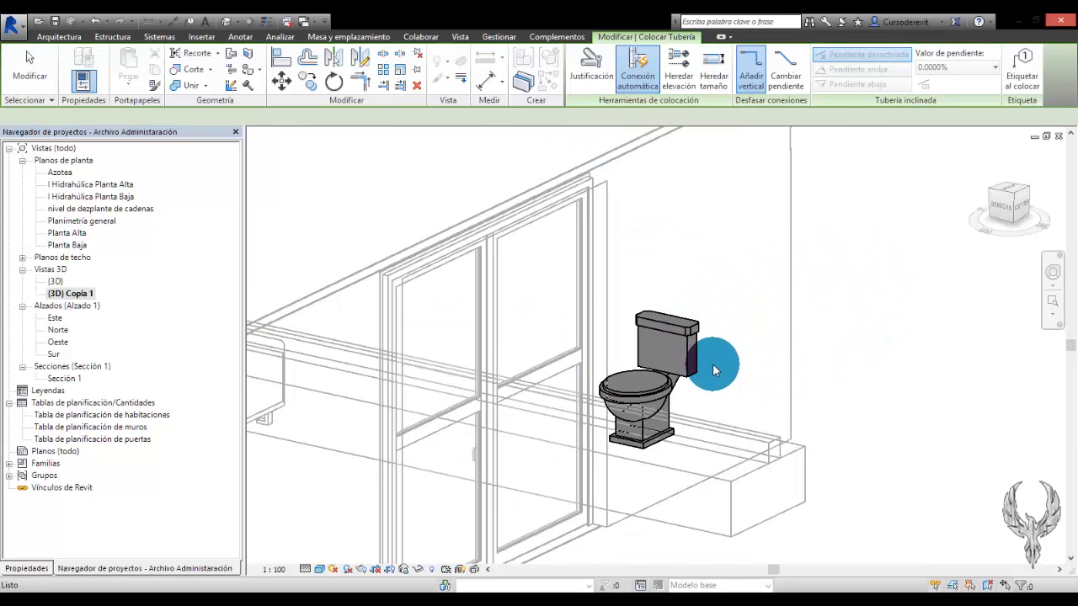
scroll(775, 344, "down", 1)
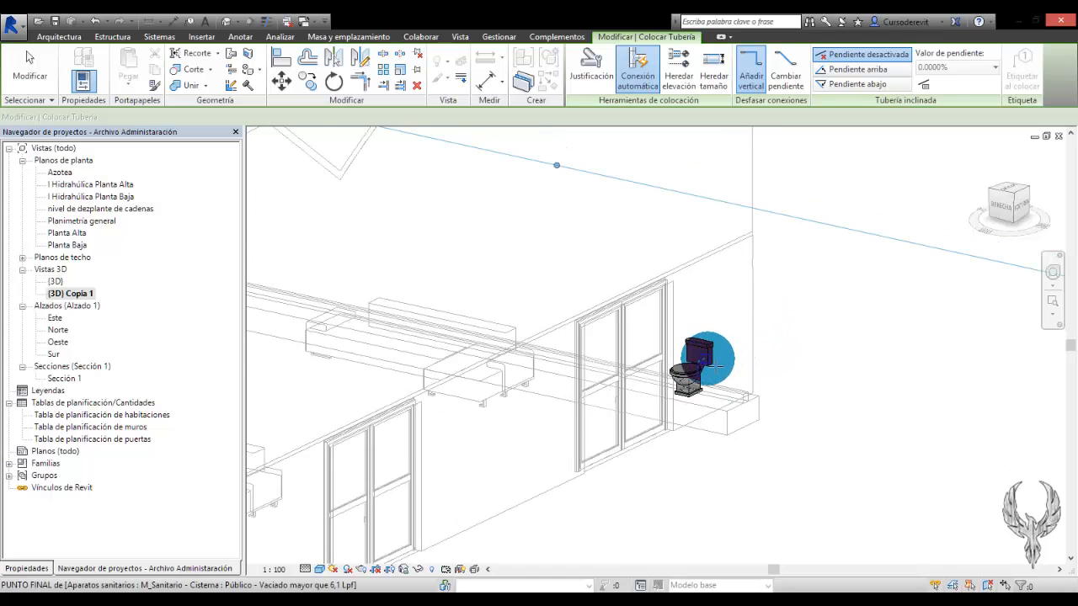
left_click(704, 361)
key("Escape")
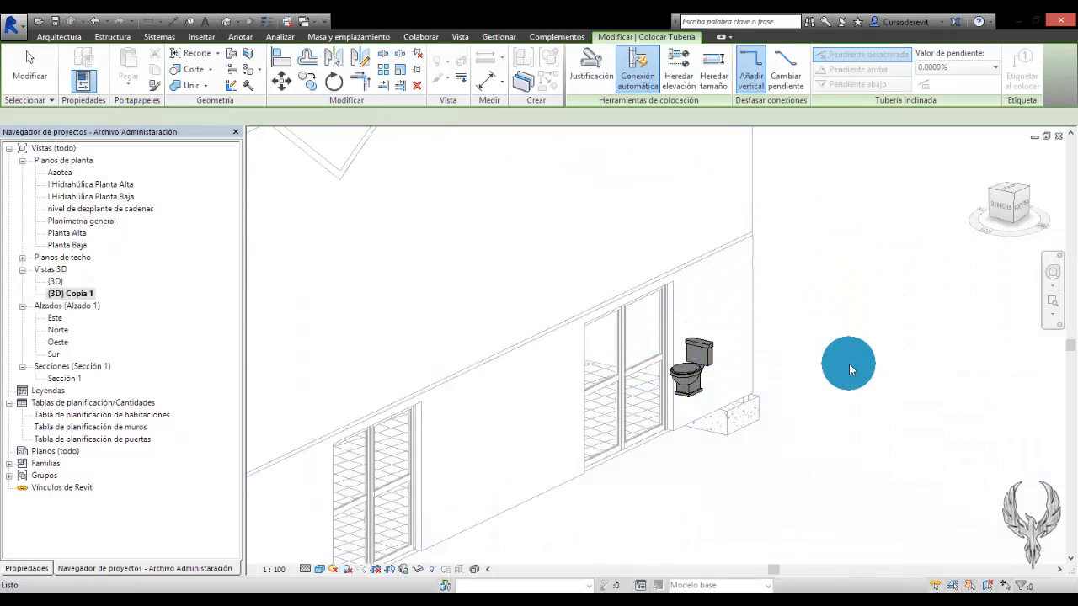
Draw a straight horizontal 15 mm diameter pipe about 13.4 m long outside the building, parallel to the wall with the double doors.
scroll(705, 385, "down", 4)
scroll(779, 370, "down", 3)
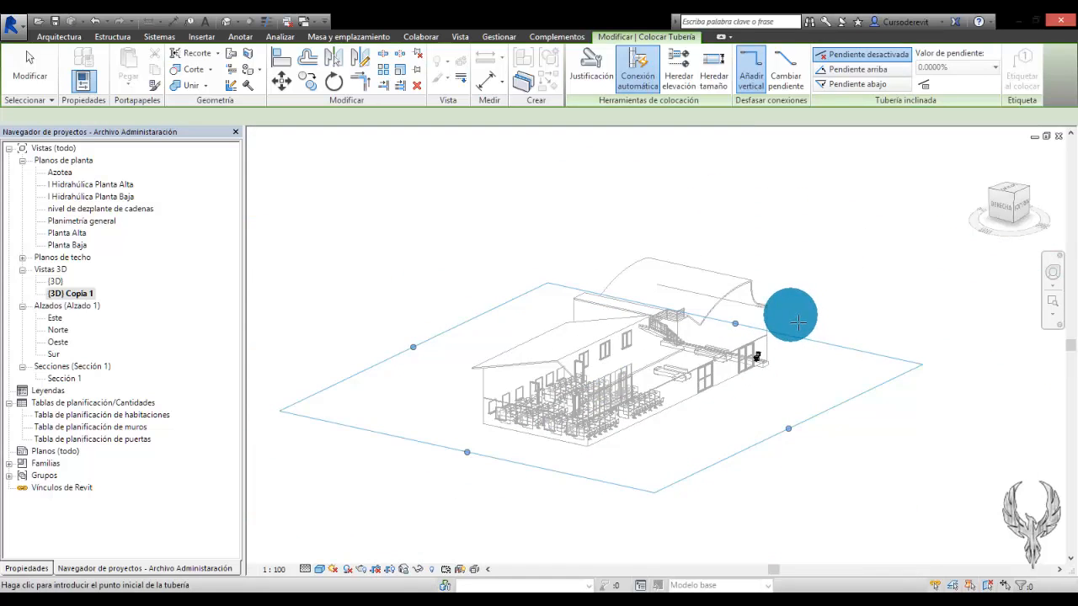
scroll(689, 413, "up", 5)
left_click(725, 329)
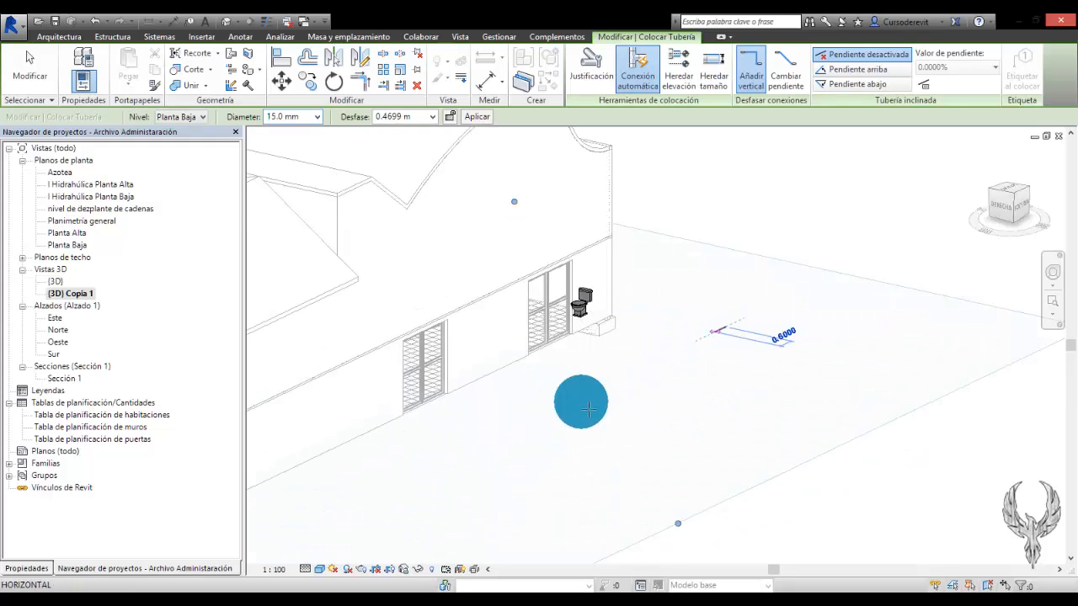
left_click(804, 390)
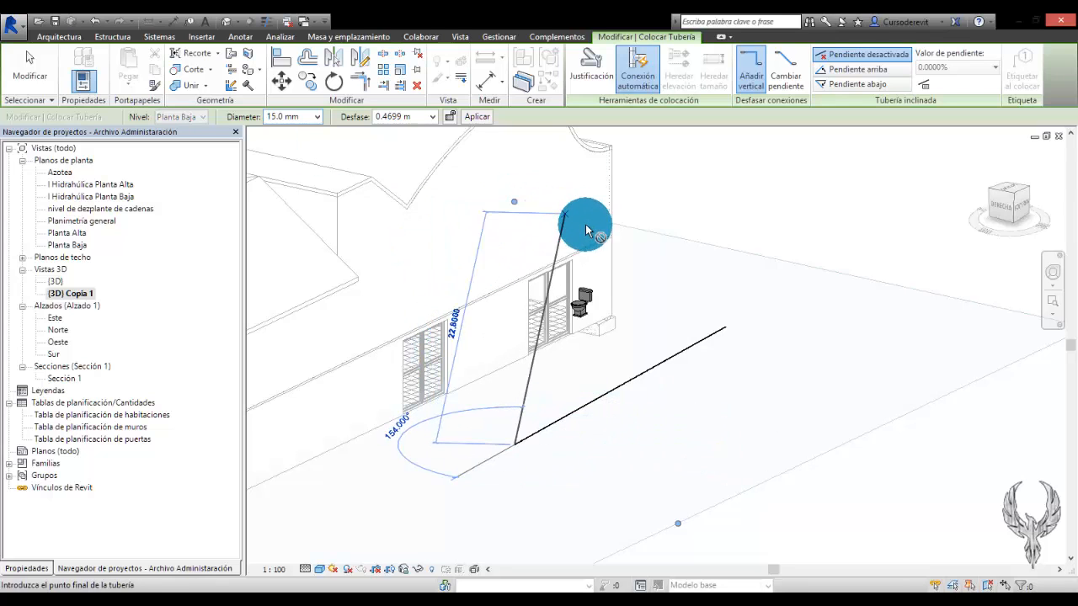
key("Escape")
scroll(534, 438, "up", 4)
key("Escape")
Turn on thin lines and set the {3D} Copia 1 view to the Sombreado visual style and high detail level.
scroll(532, 441, "up", 3)
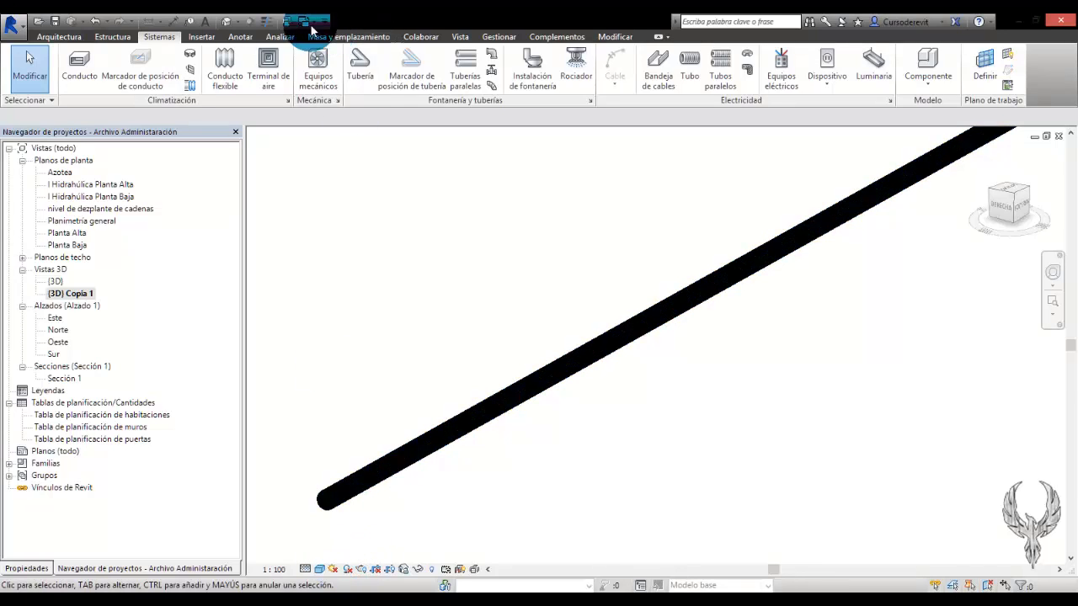
left_click(267, 21)
left_click(318, 570)
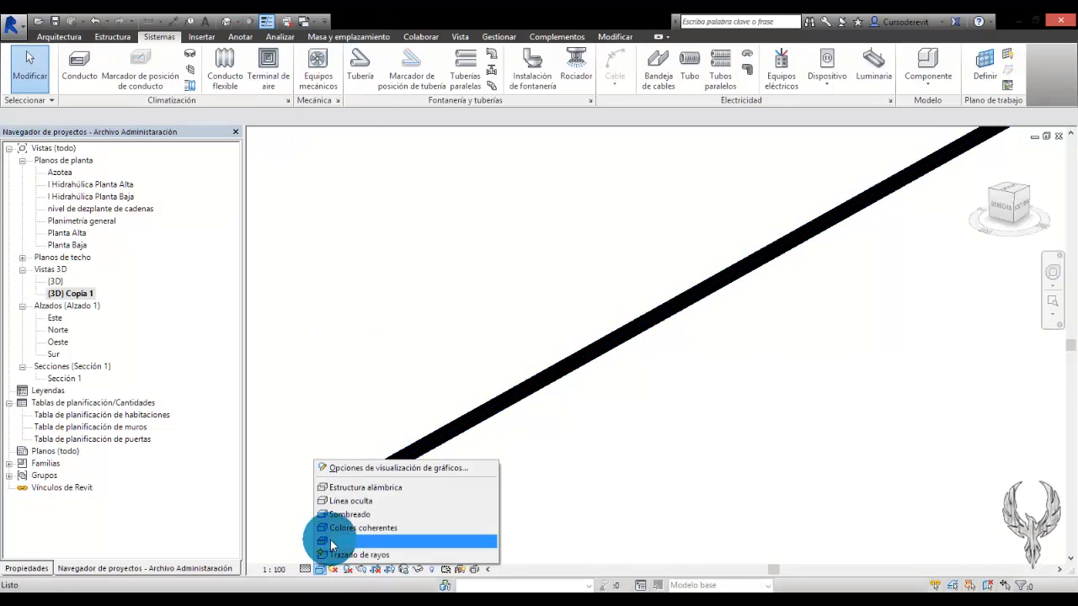
left_click(346, 521)
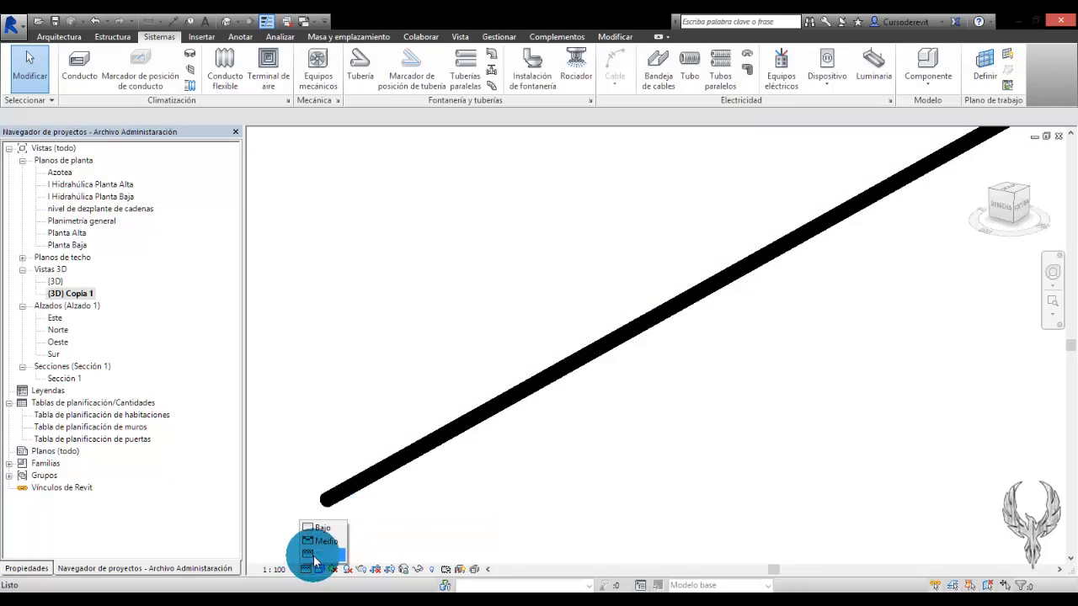
scroll(632, 364, "down", 6)
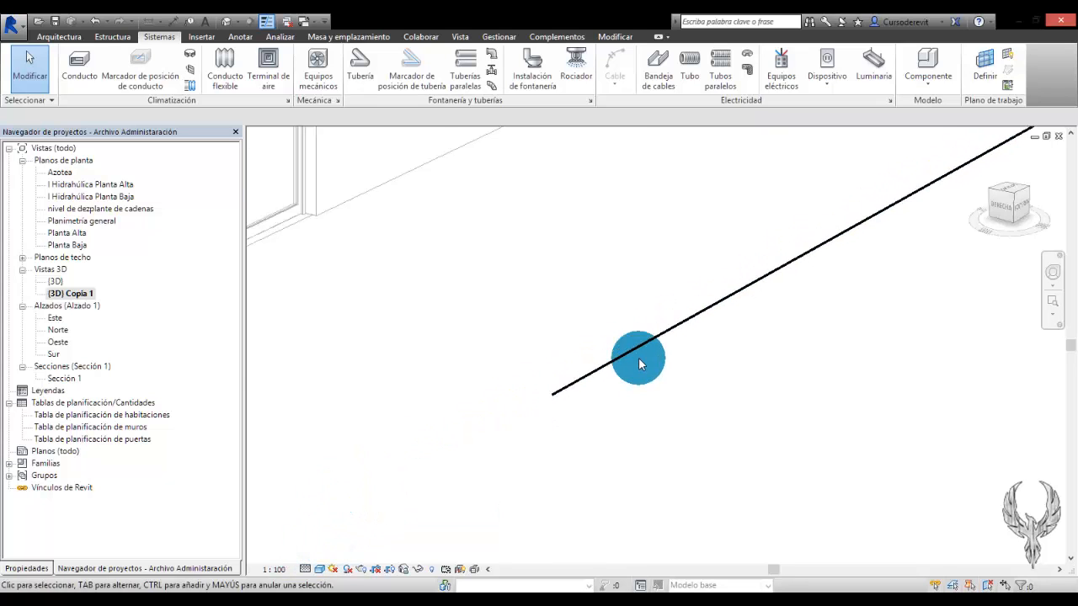
Tile the two 3D views, select the outdoor pipe in the {3D} view and maximize that view.
key("w")
key("t")
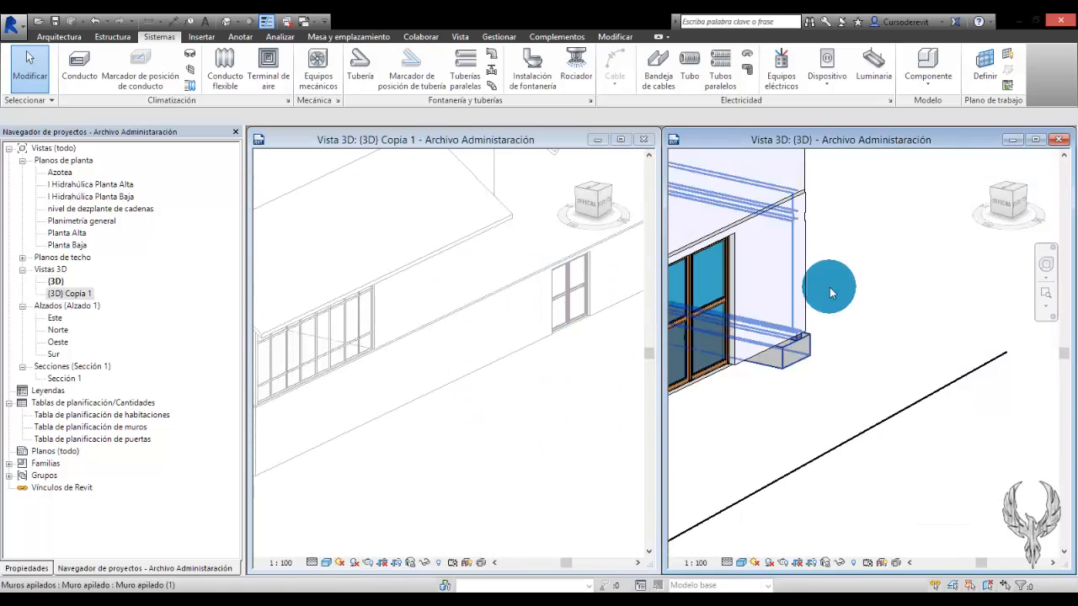
scroll(757, 413, "up", 3)
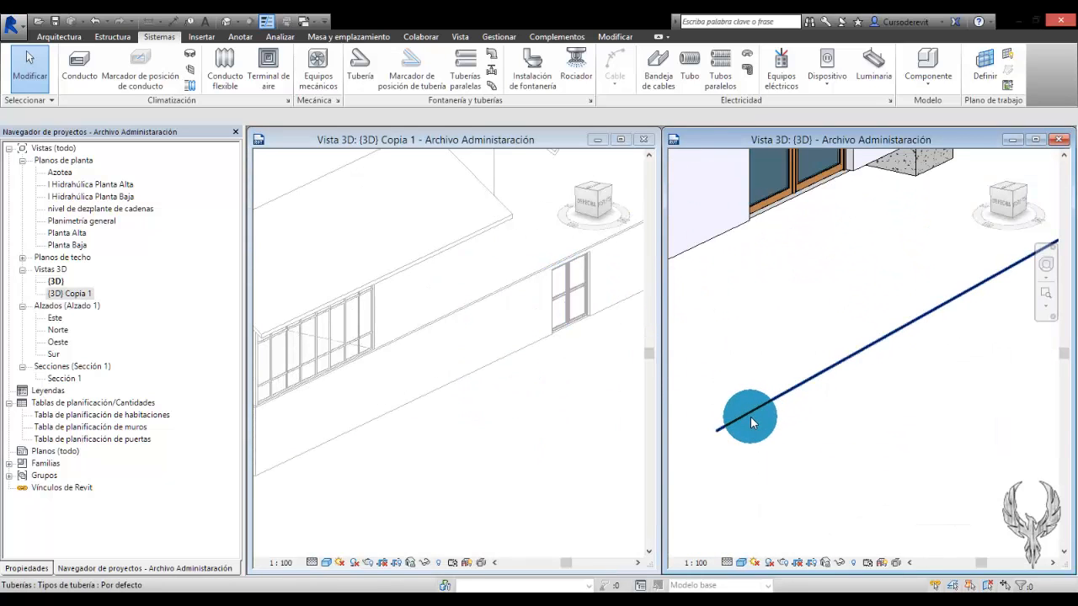
left_click(772, 425)
left_click(1035, 140)
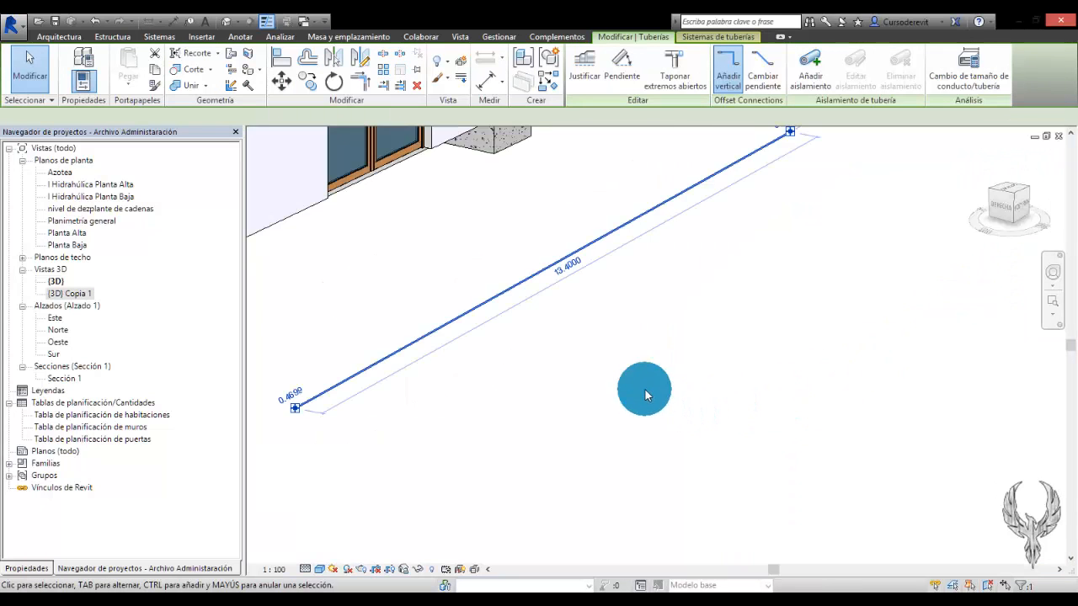
Examine how the outdoor pipe displays beside the facade and inspect the office model group behind the corner wall in the {3D} view.
middle_click_drag(638, 384, 805, 437)
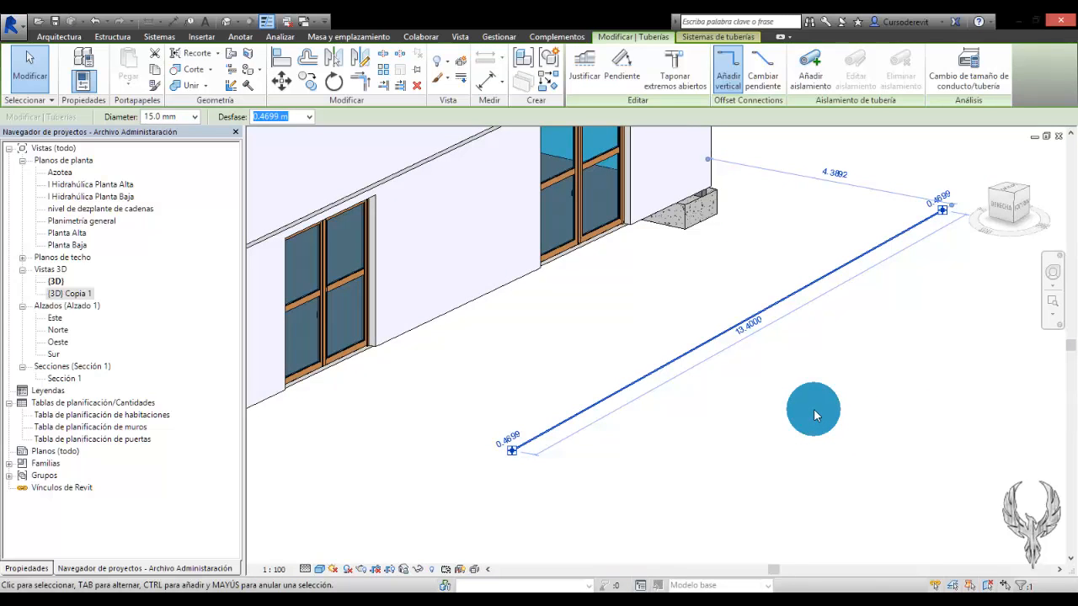
left_click(814, 408)
scroll(790, 357, "down", 5)
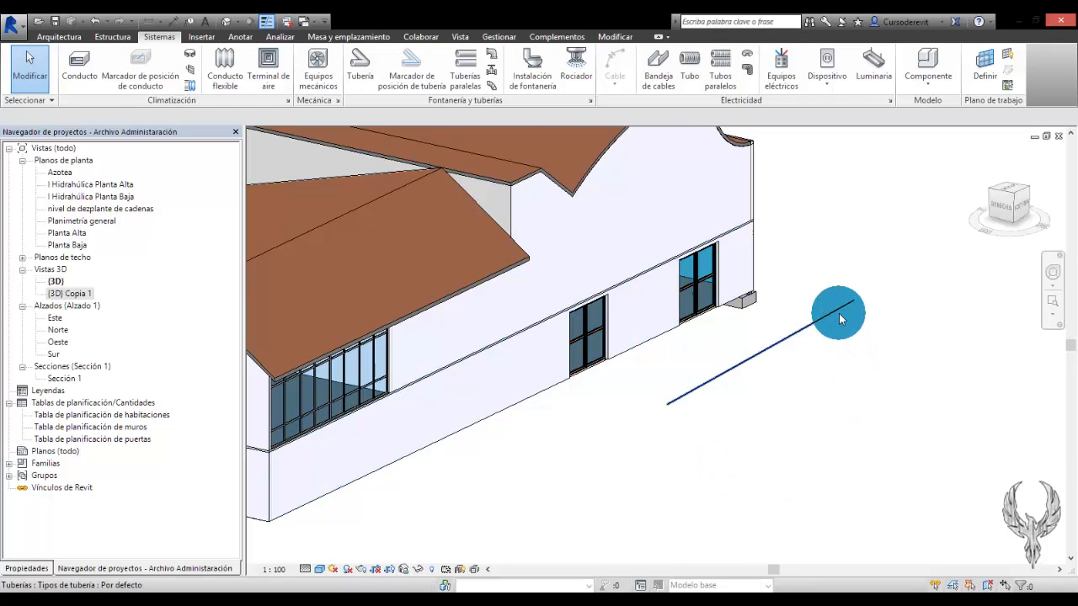
left_click(838, 313)
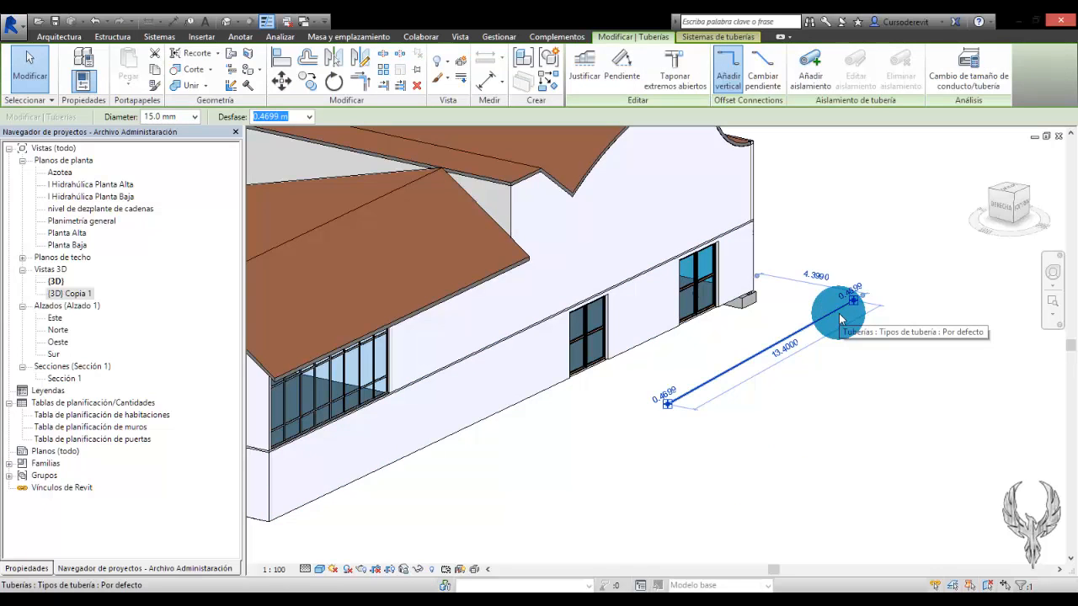
scroll(694, 282, "up", 3)
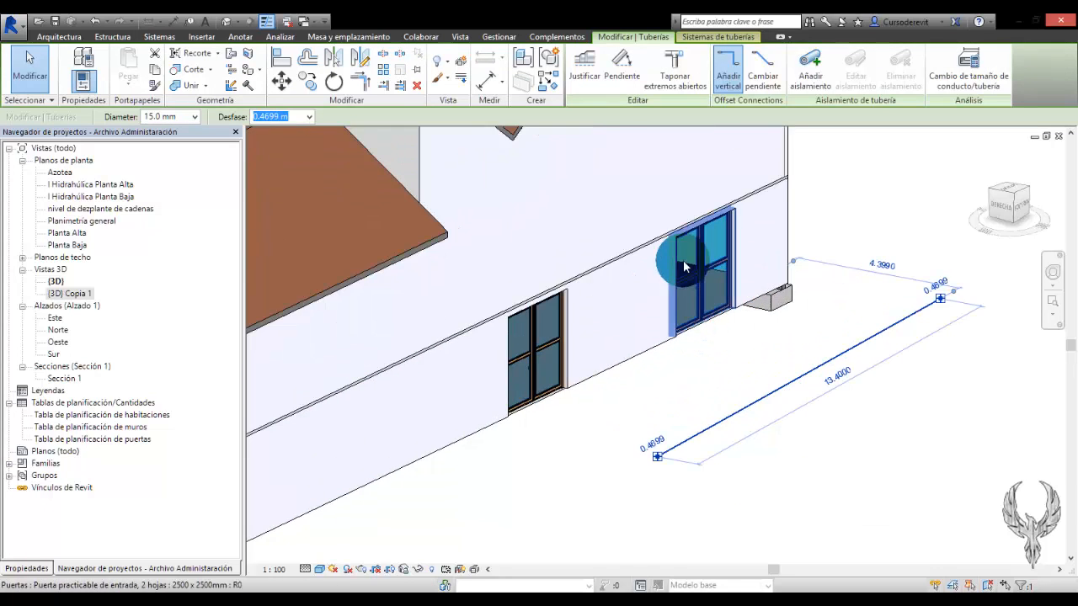
scroll(902, 330, "down", 4)
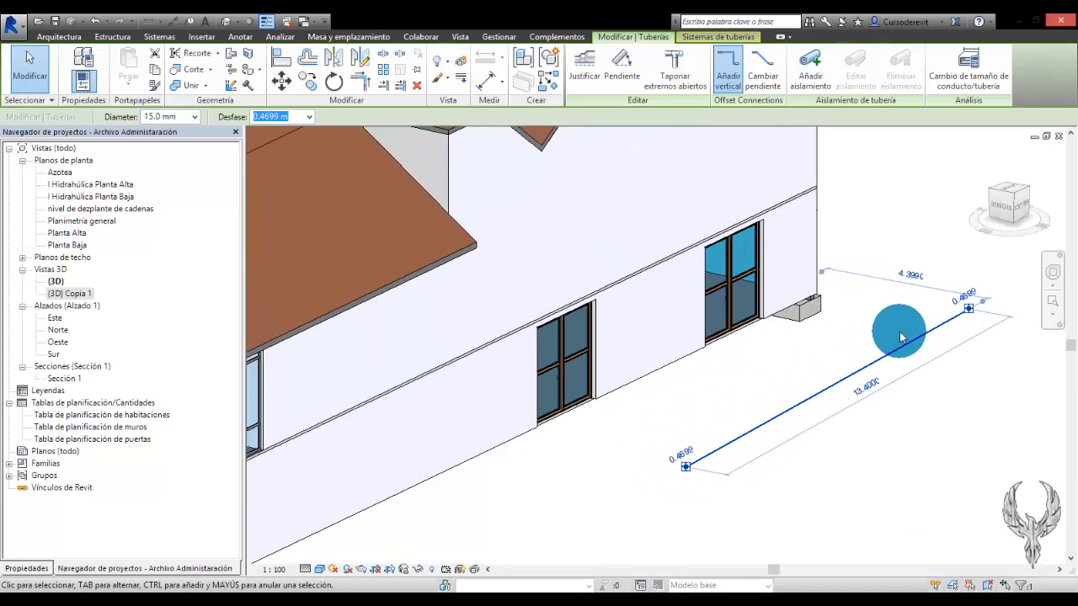
scroll(447, 463, "up", 4)
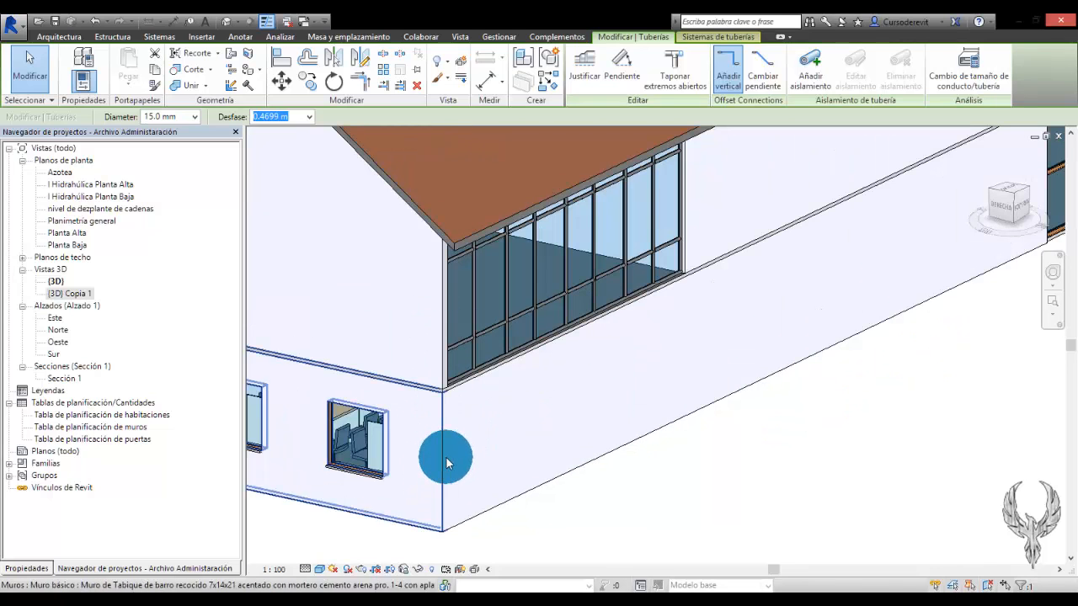
key("Escape")
left_click(472, 404)
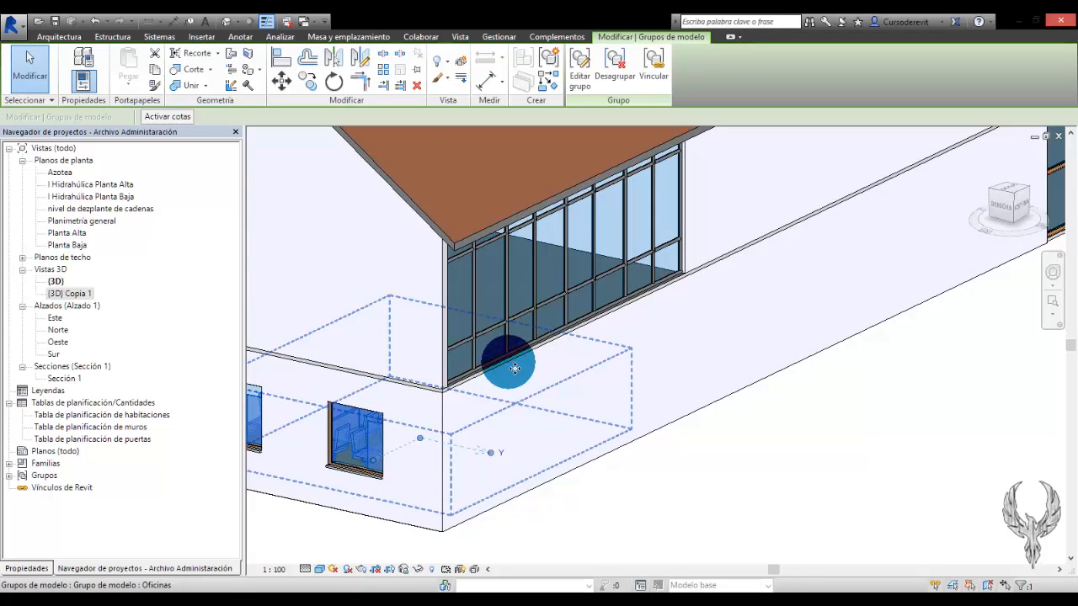
scroll(761, 377, "down", 4)
left_click(761, 377)
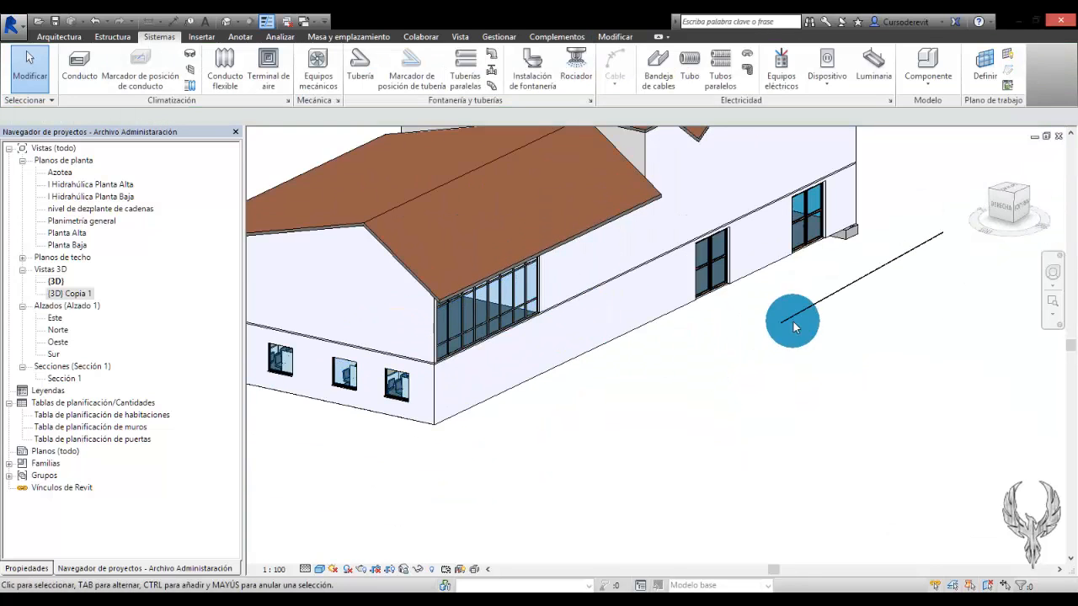
Delete the pipe running outside the building in the {3D} view.
middle_click_drag(684, 403, 745, 364)
left_click(745, 364)
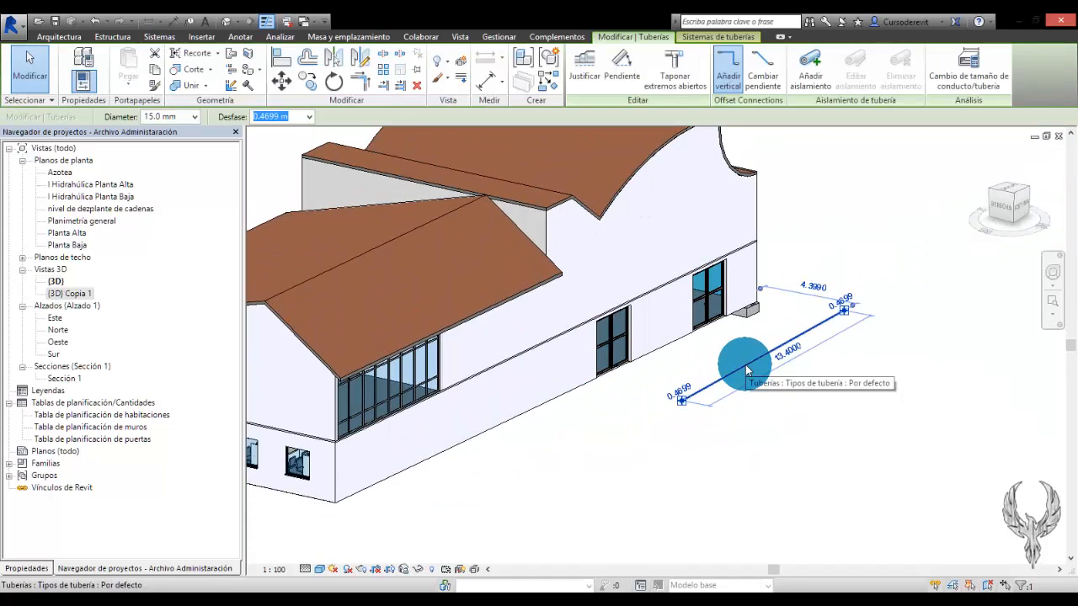
key("Delete")
scroll(713, 378, "down", 3)
middle_click_drag(712, 378, 797, 404)
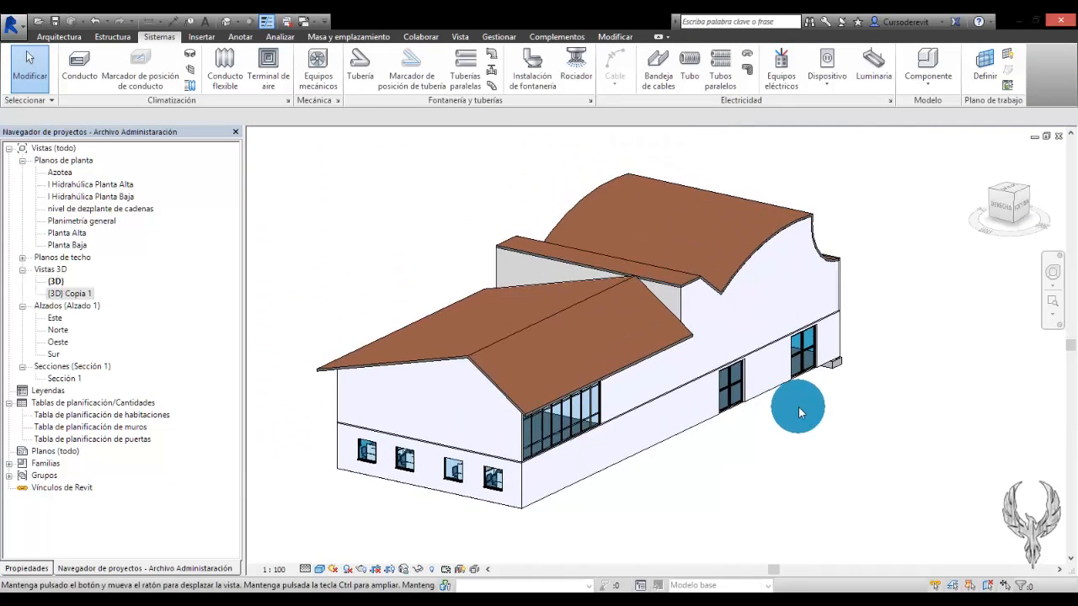
Examine the lower tiled roof, the hydraulic floor plan entries in the project browser and the ground-floor facade walls.
left_click(665, 352)
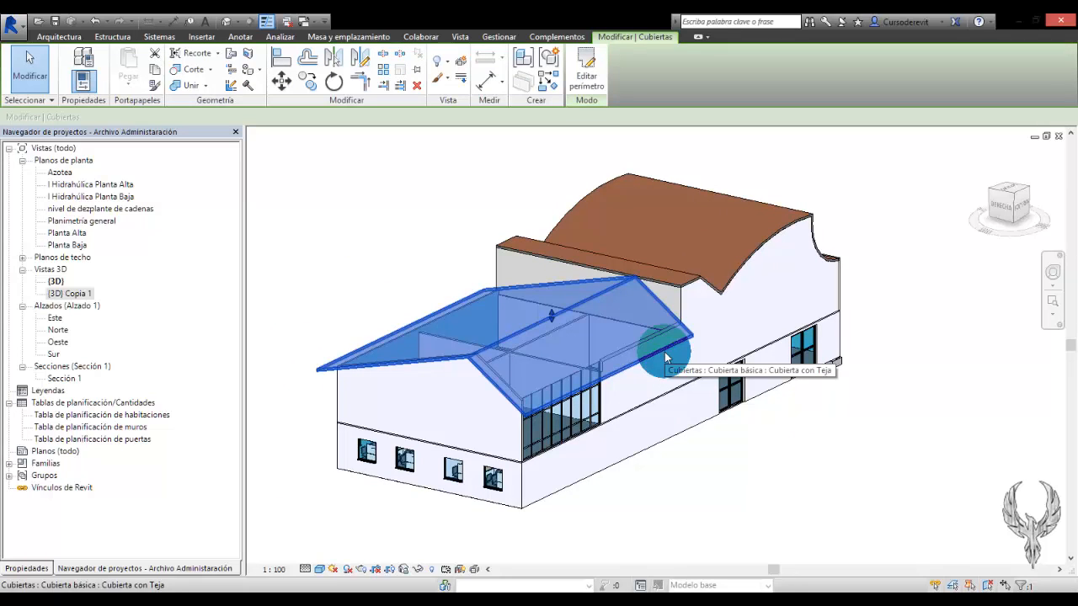
left_click(710, 475)
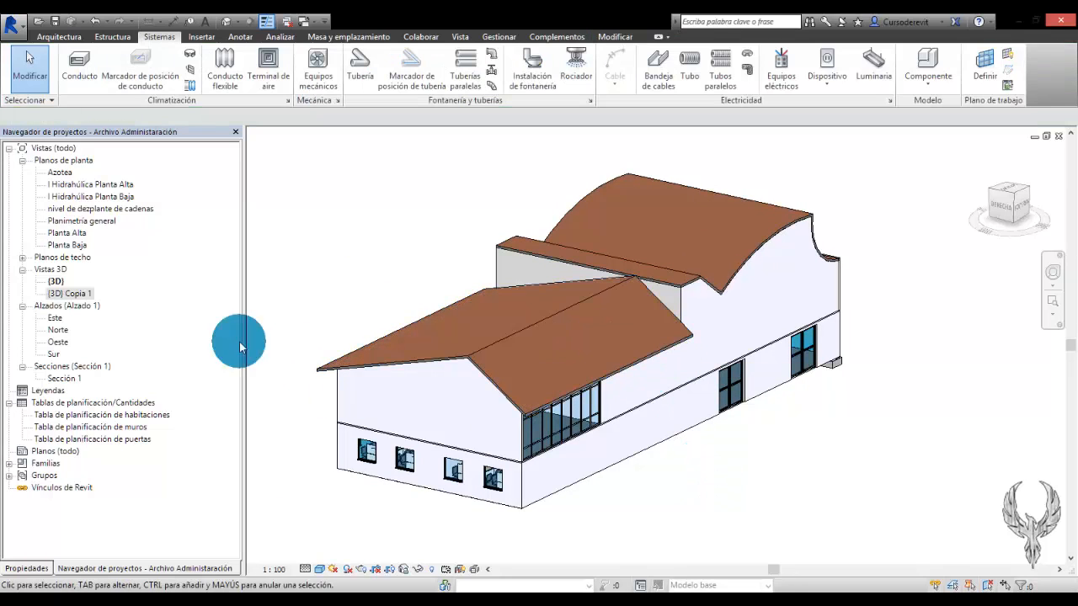
left_click(88, 185)
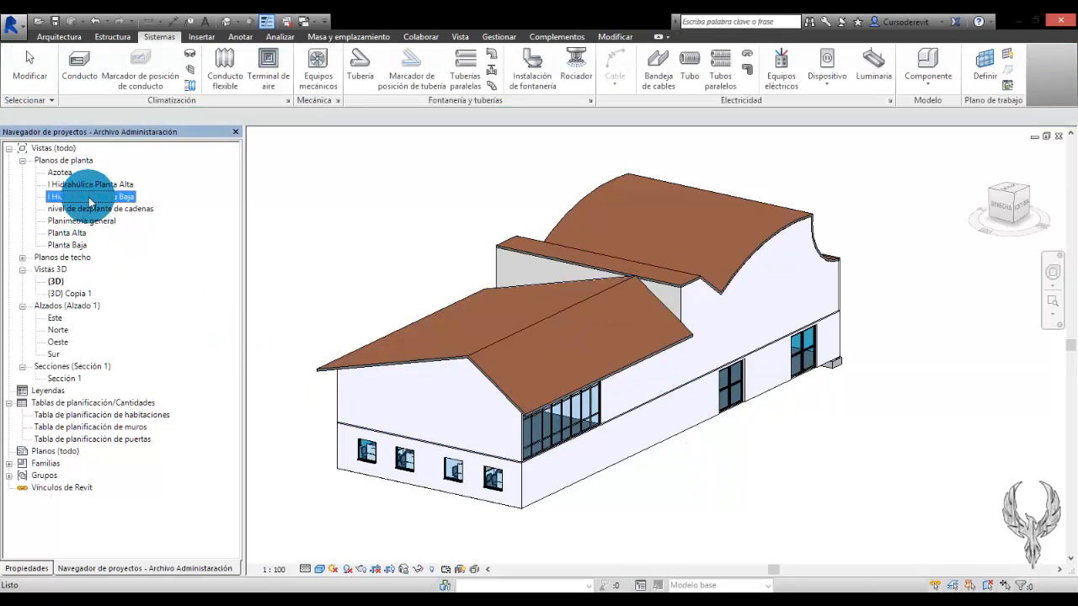
left_click(75, 196)
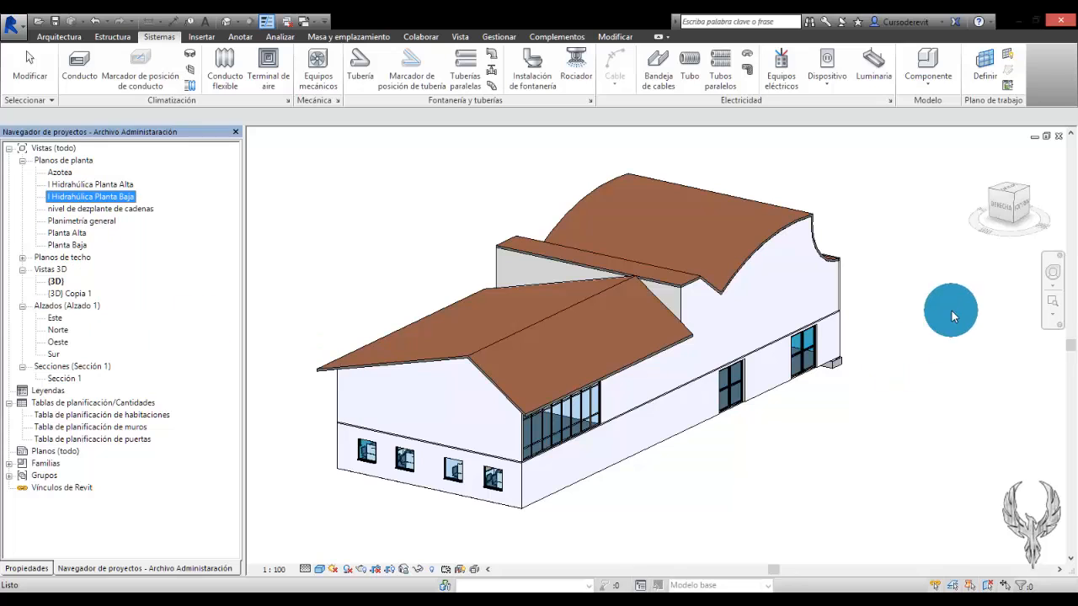
left_click(841, 358)
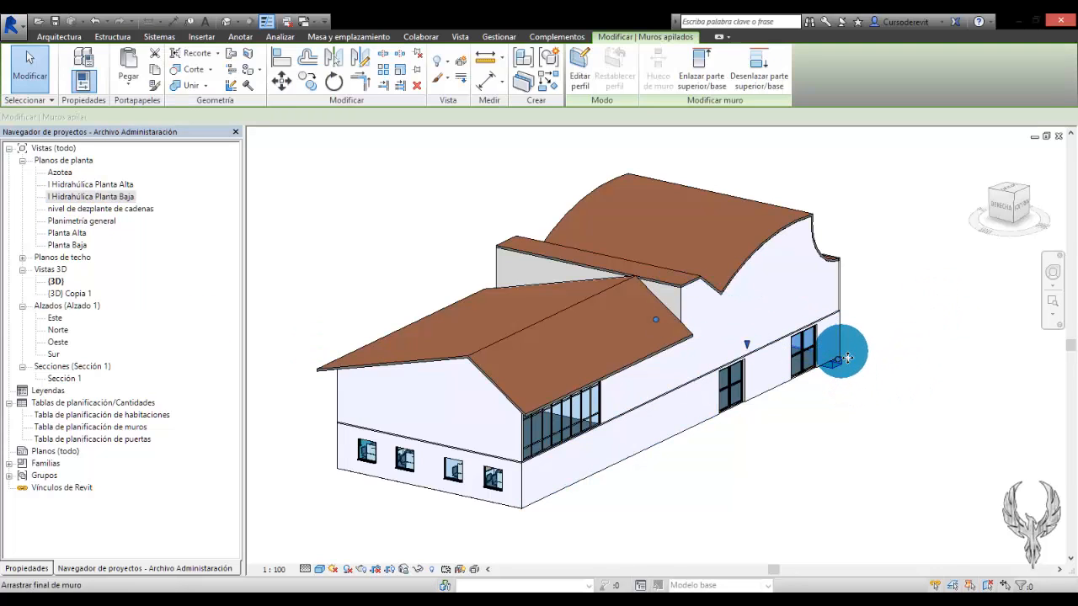
left_click(789, 396)
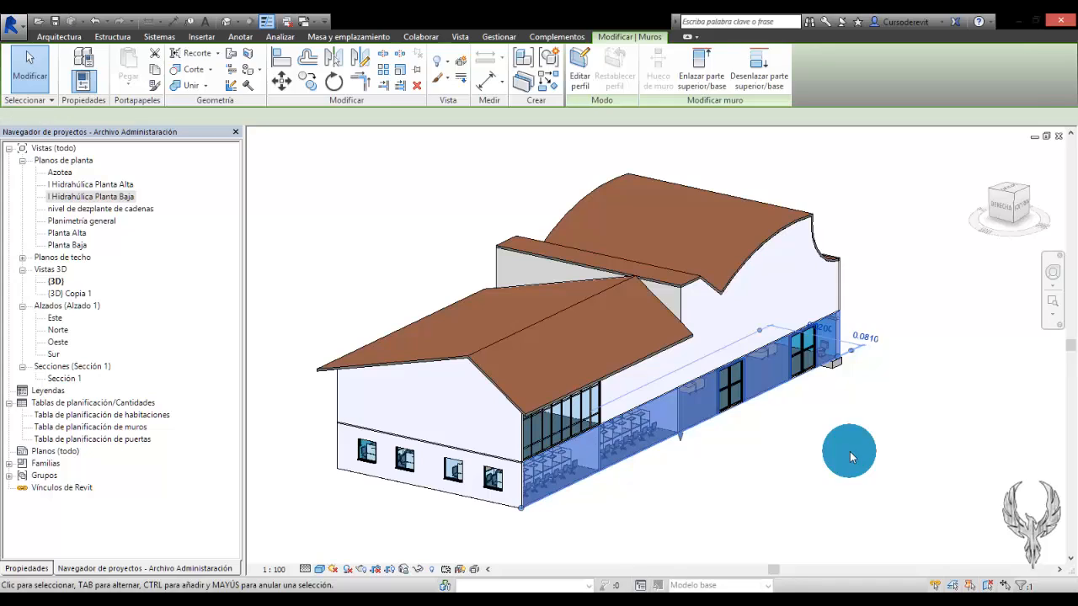
left_click(768, 393)
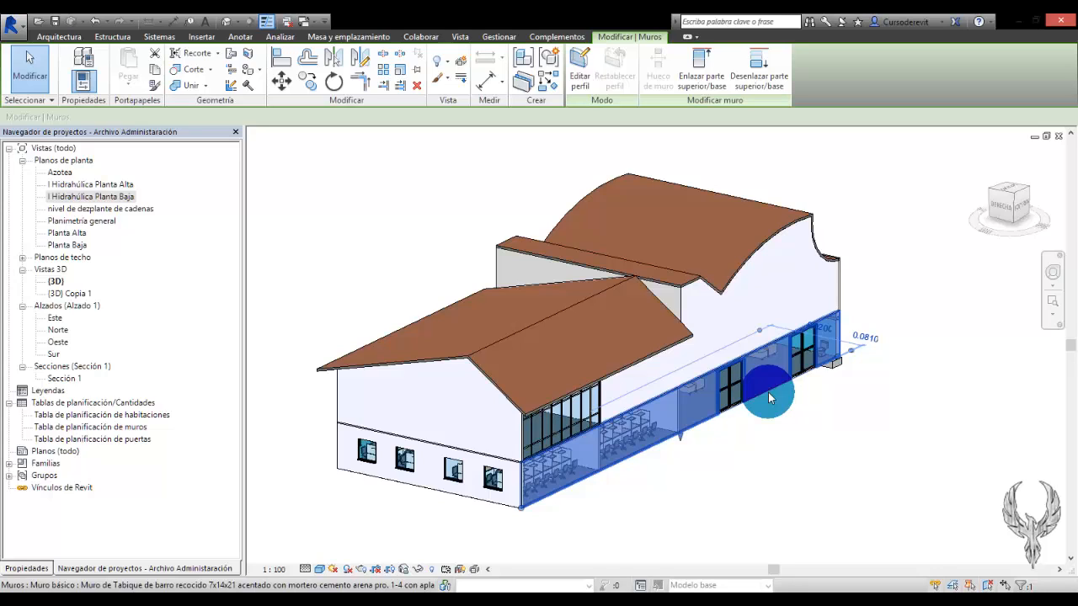
left_click(880, 215)
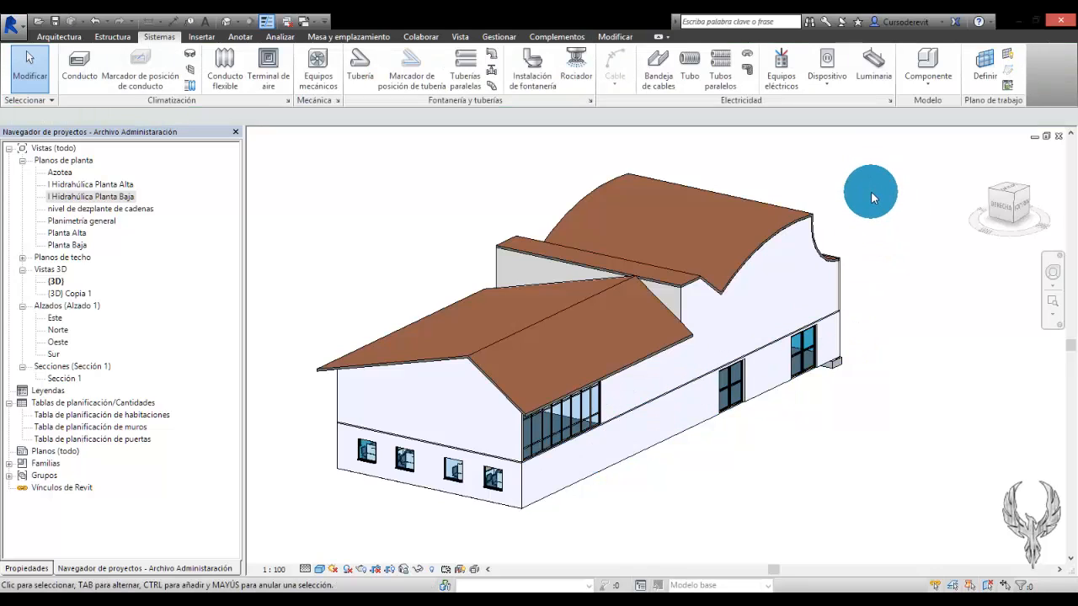